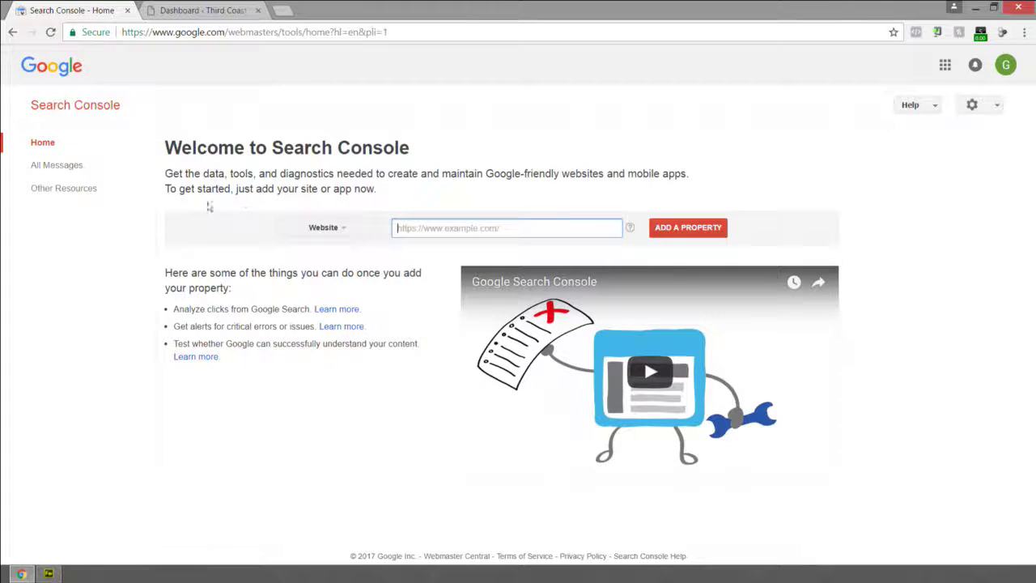
text(https://www.)
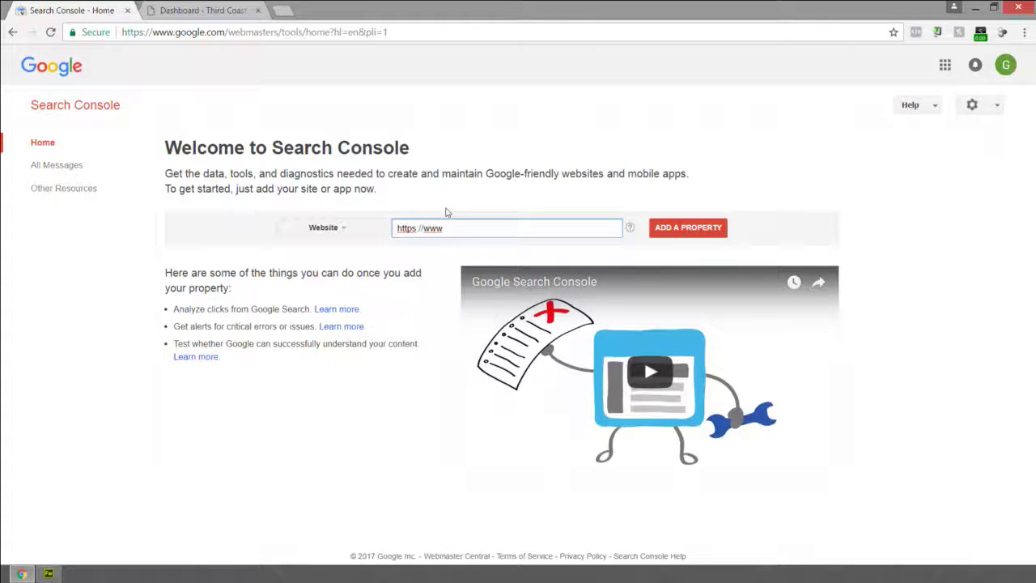
text(thirdcoastdeal)
key(BackSpace)
key(BackSpace)
text(tailing.com)
click(687, 229)
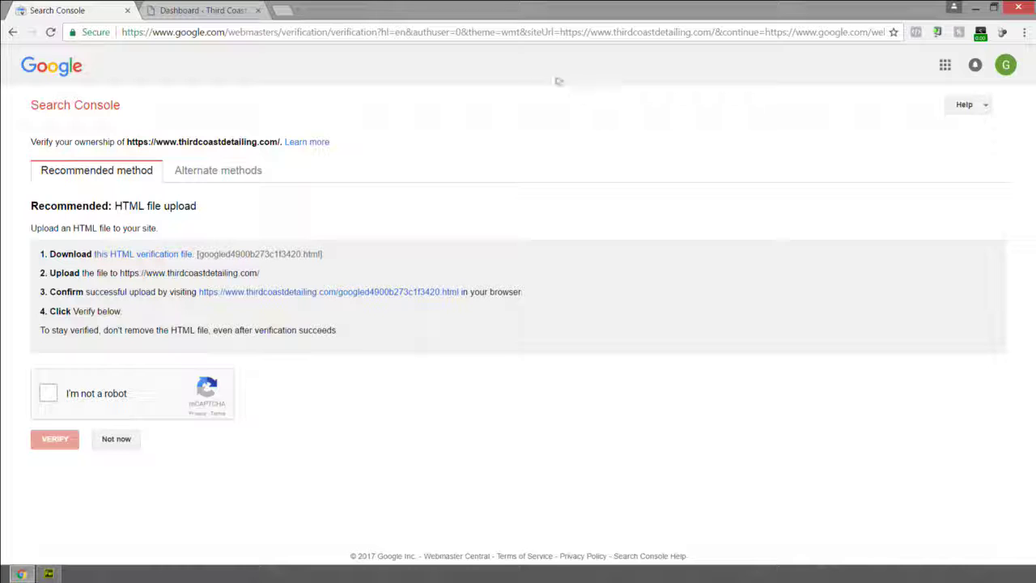
click(221, 10)
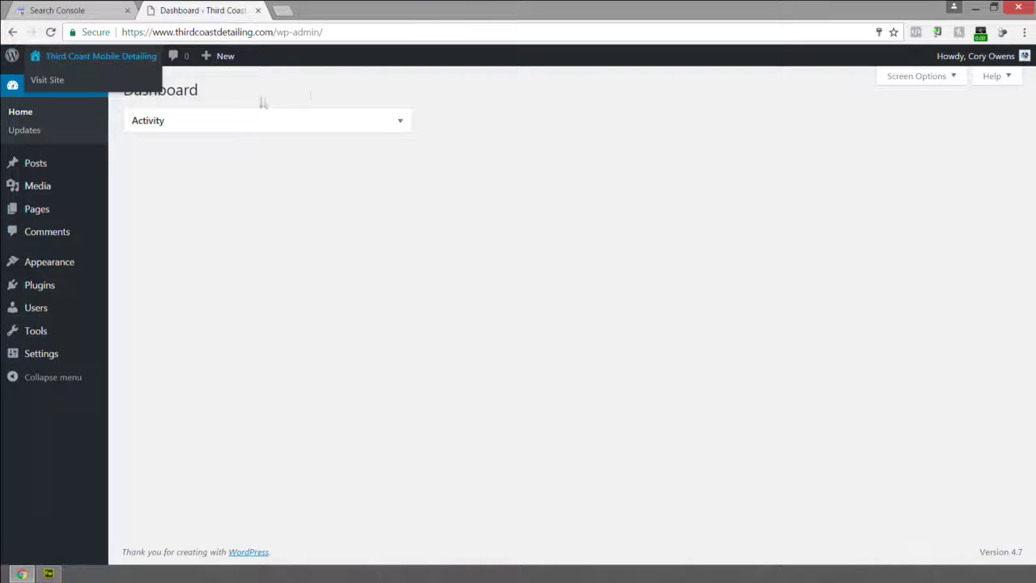
Search Plugins > Add New for 'insert headers and footers', then install and activate it.
click(270, 131)
click(270, 128)
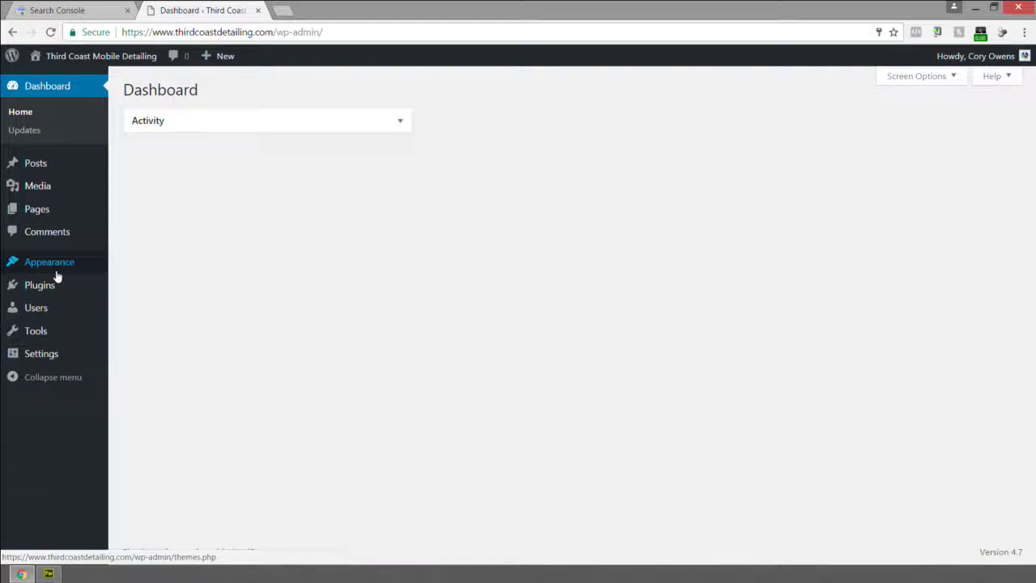
mouse_move(14, 287)
click(135, 311)
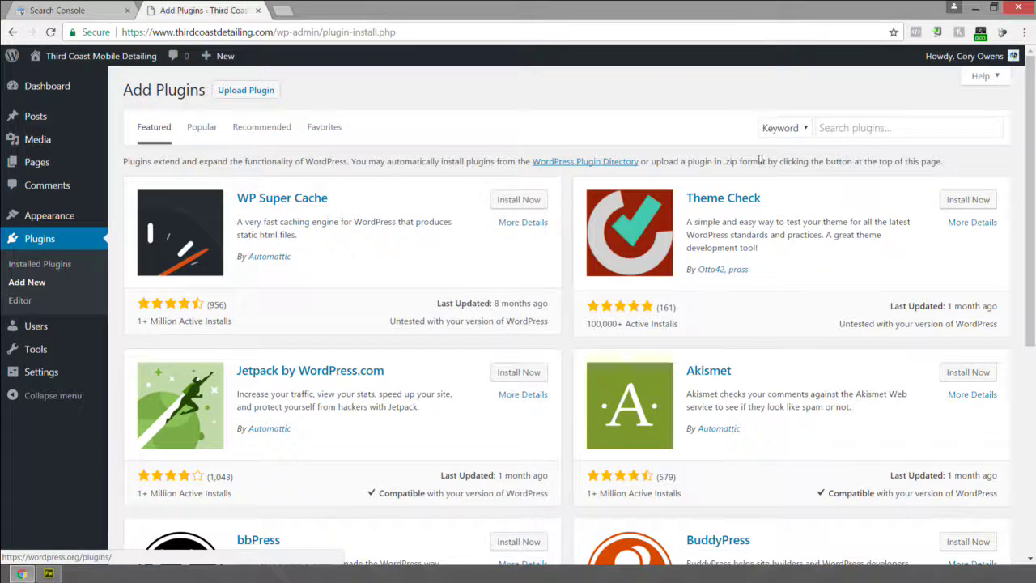
click(859, 128)
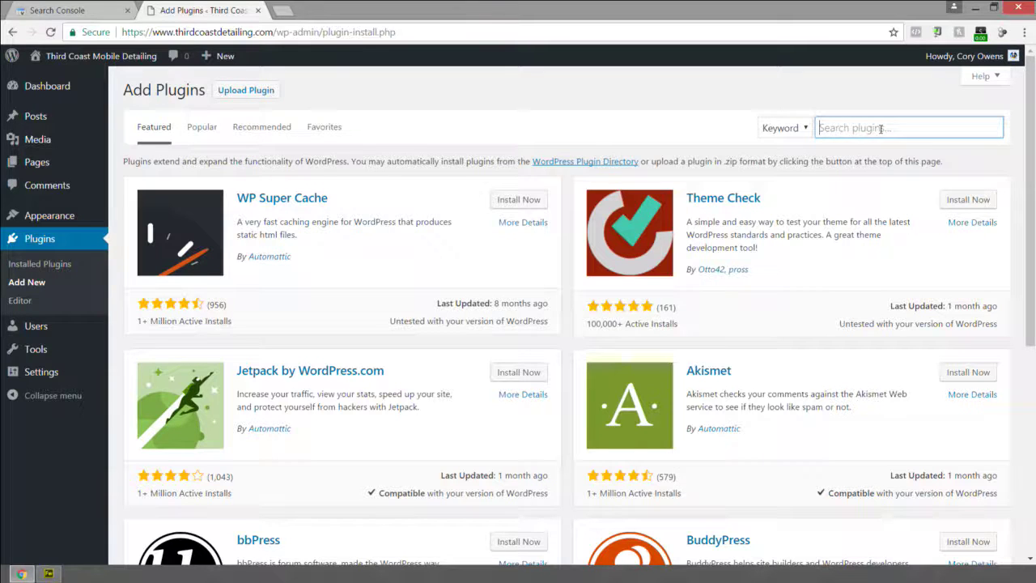
text(insert headers and footers)
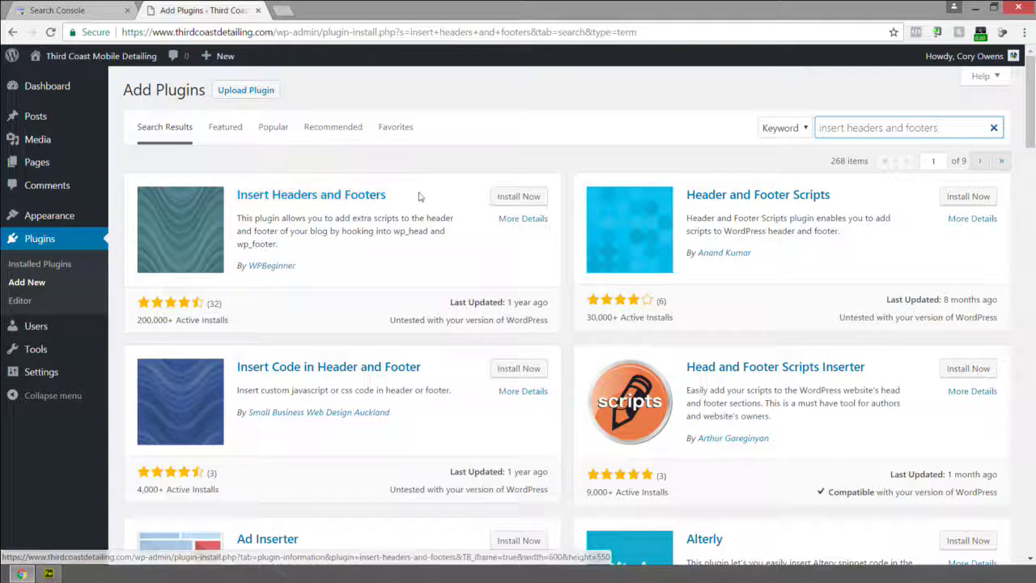
click(512, 199)
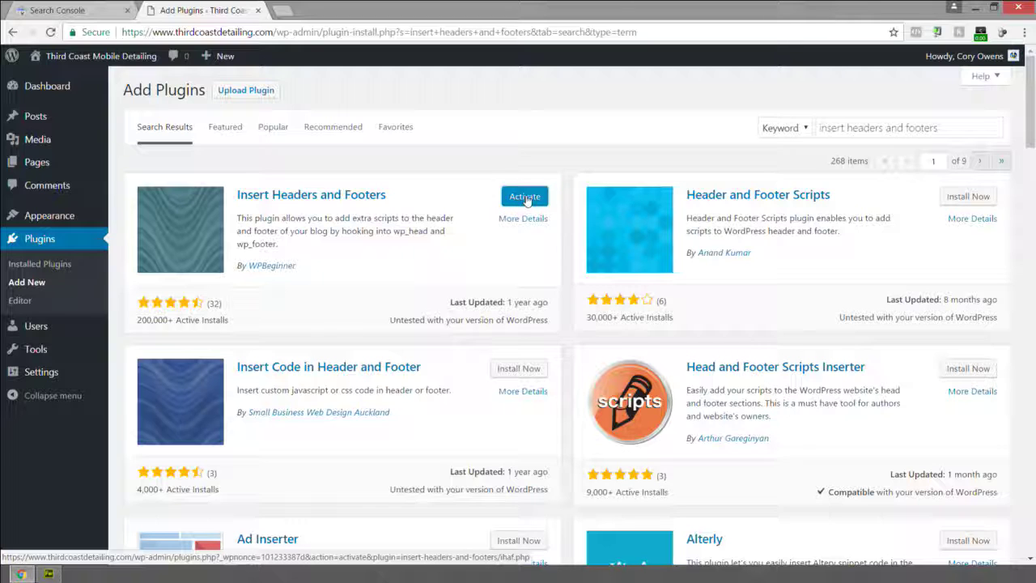
click(526, 200)
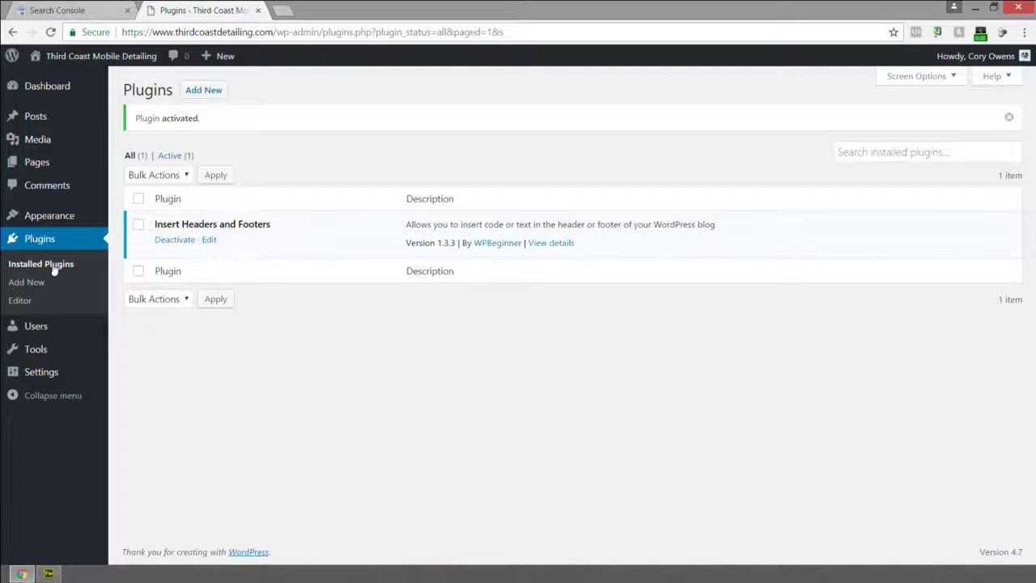
mouse_move(38, 377)
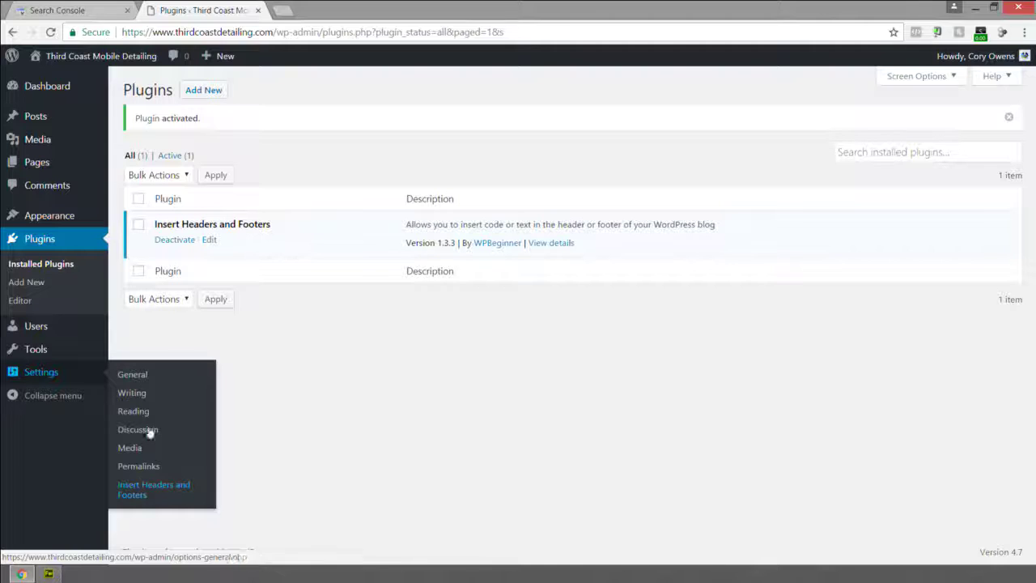
click(202, 89)
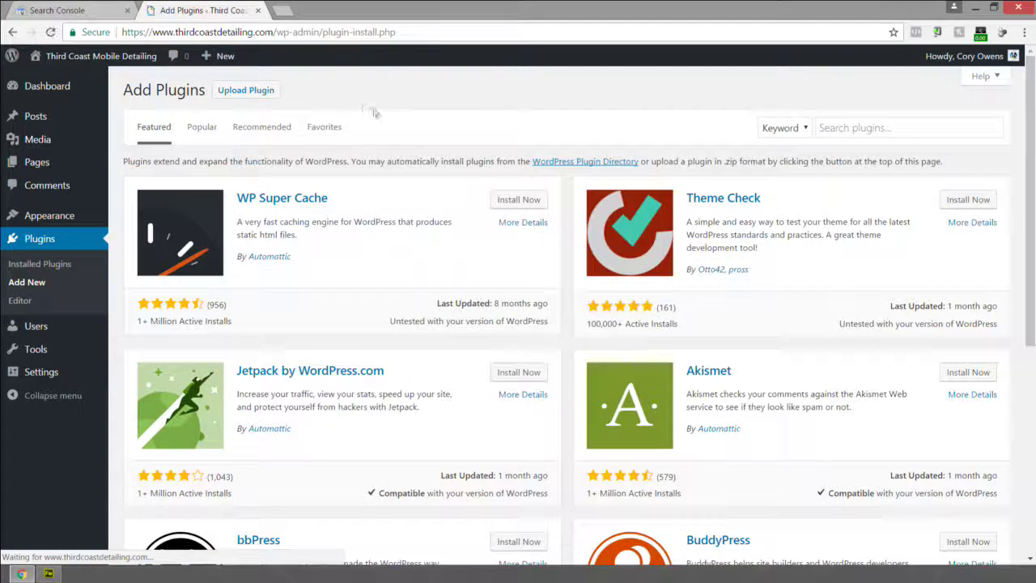
Search the plugin directory for 'Yoast SEO', then install and activate it.
click(895, 128)
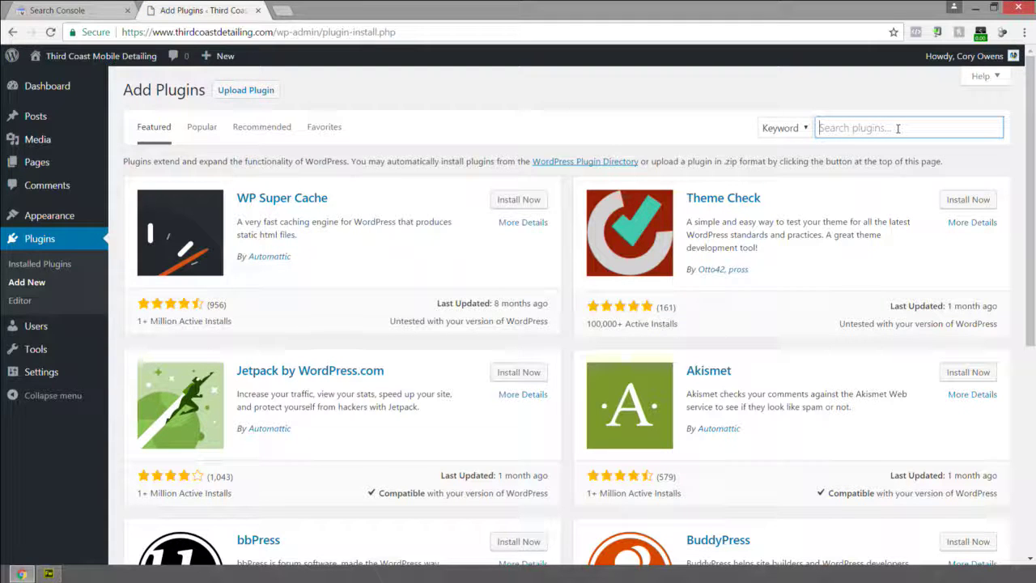
text(Yoast SEO)
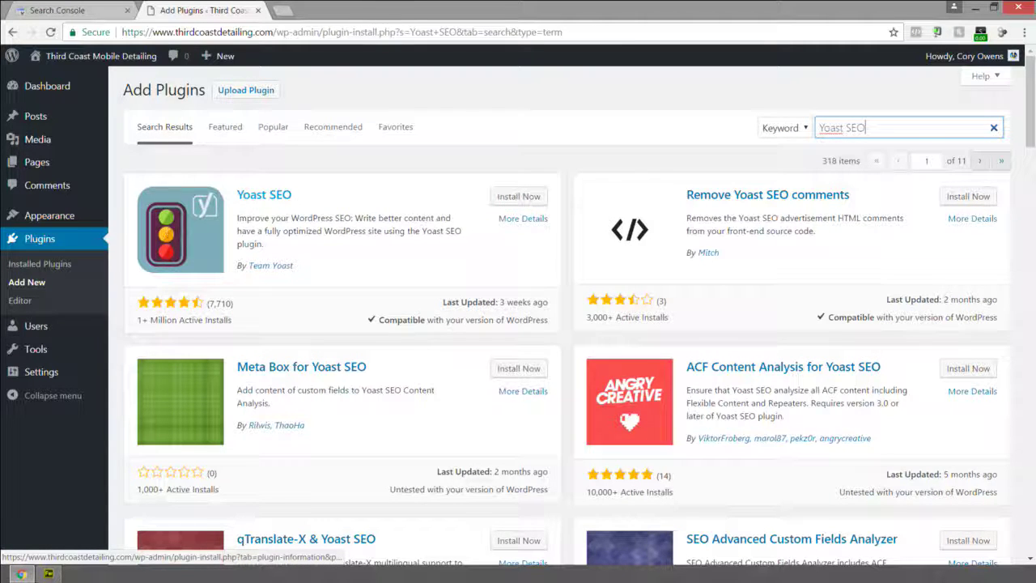
click(518, 197)
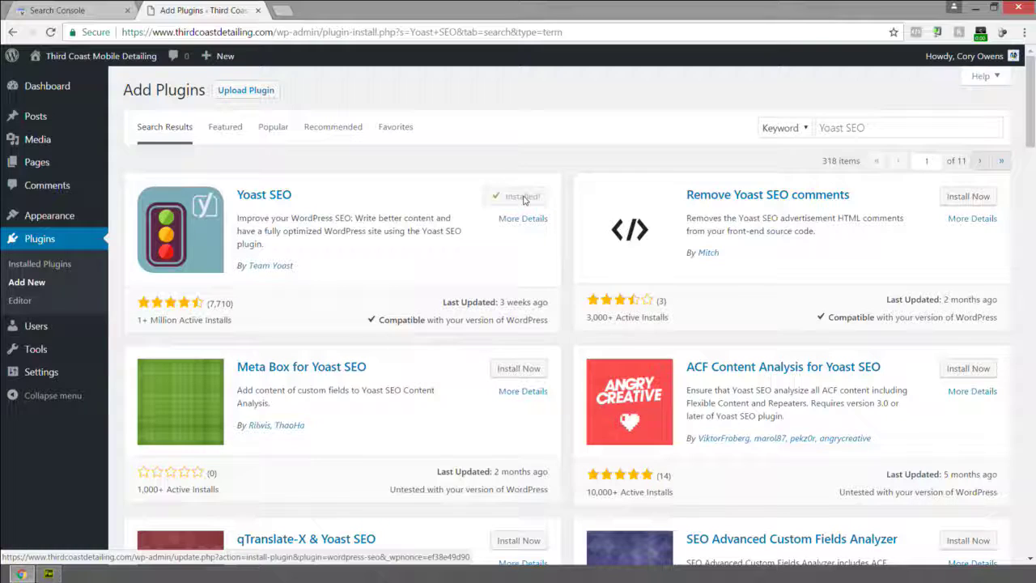
click(523, 202)
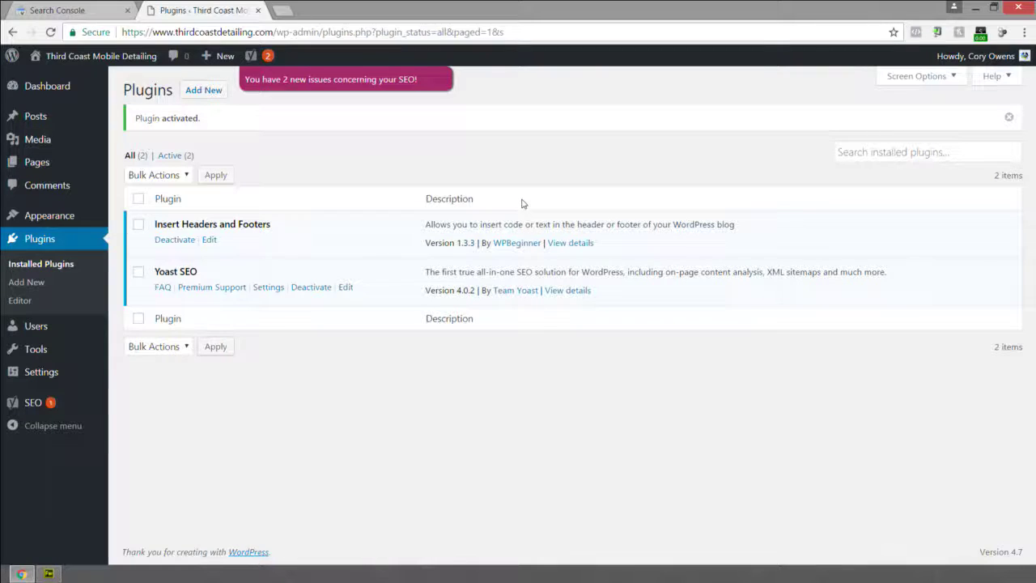
In Yoast SEO's Your Info settings, set website name Third Coast Detailing and alternate name Third Coast Mobile Detailing.
click(269, 288)
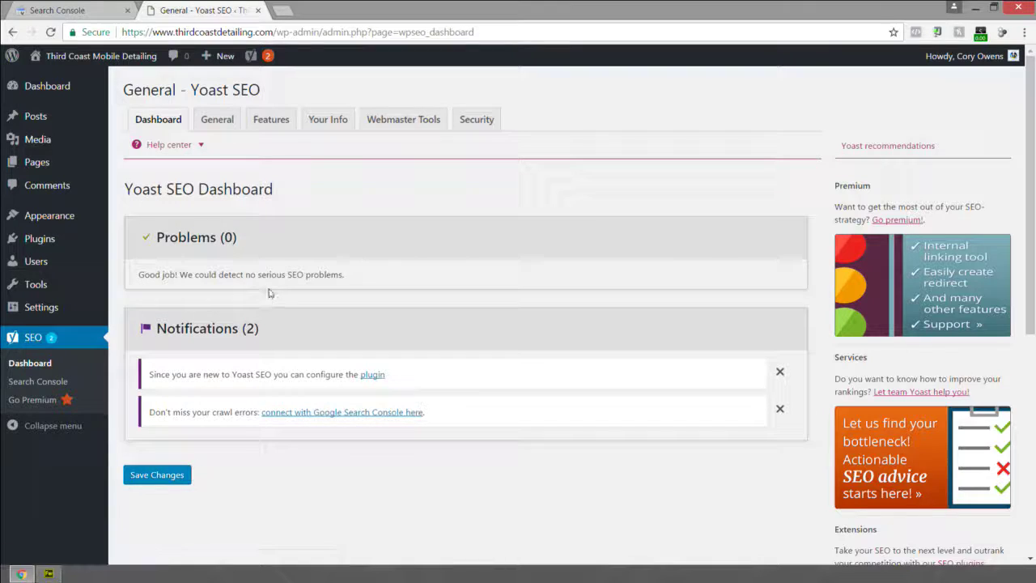
click(224, 124)
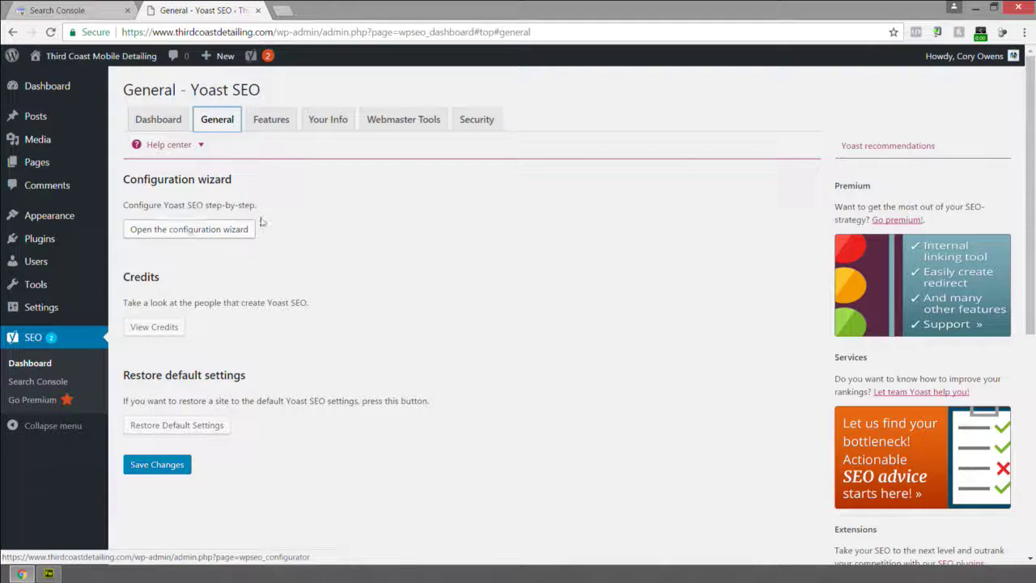
click(267, 120)
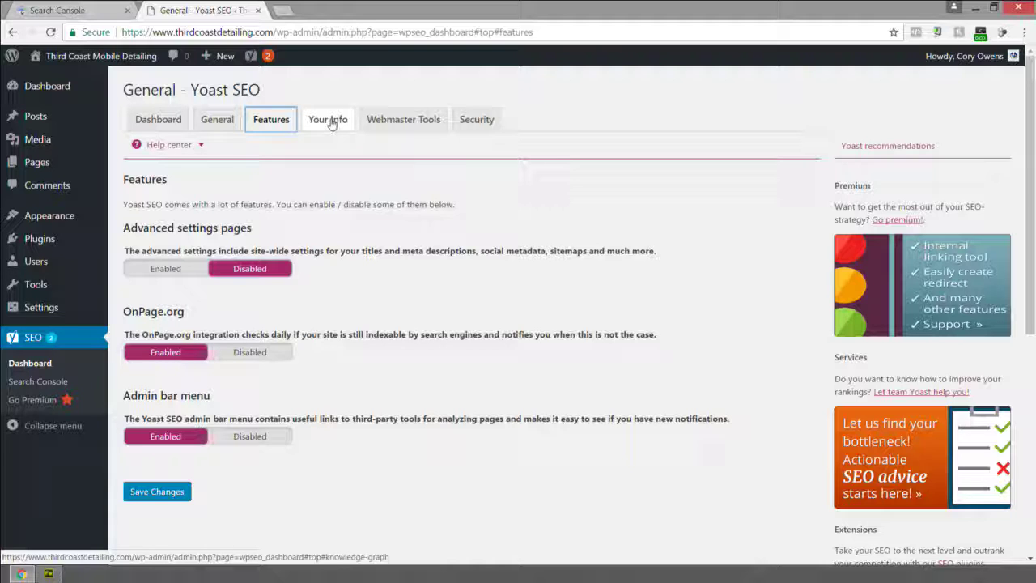
click(331, 122)
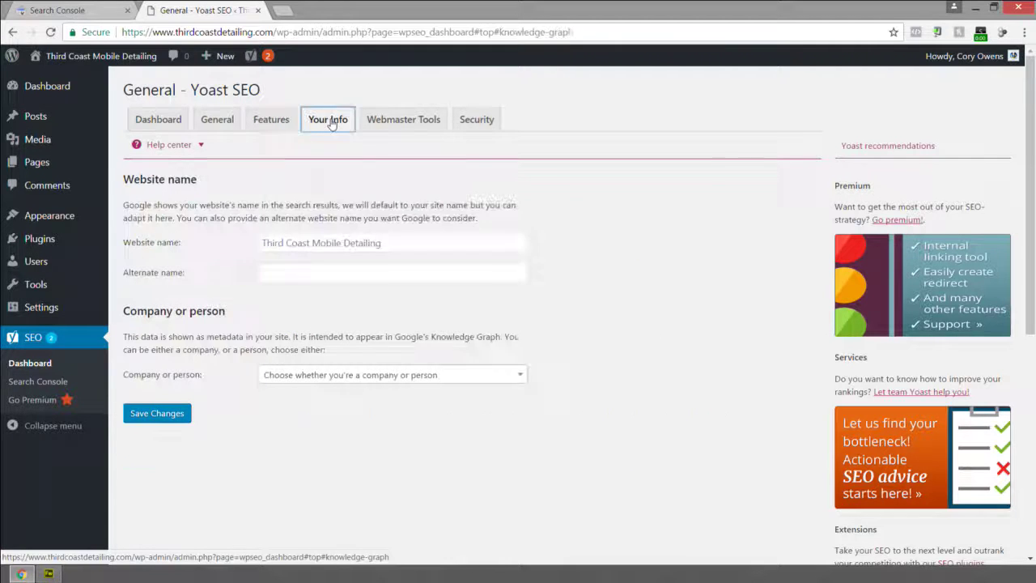
click(330, 242)
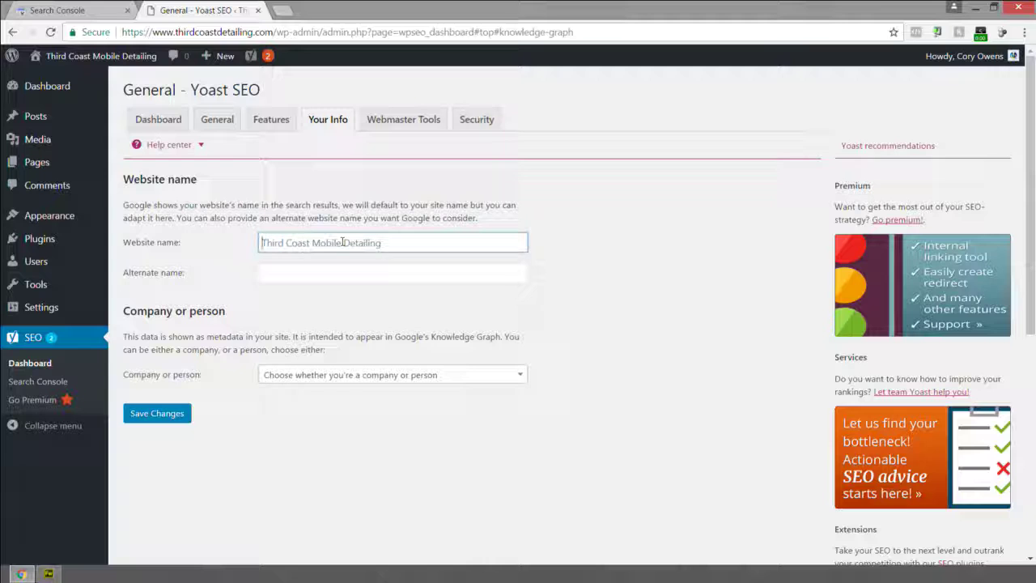
text(Third Coast Detailing)
key(Tab)
text(Third Coast Mobile Detailing)
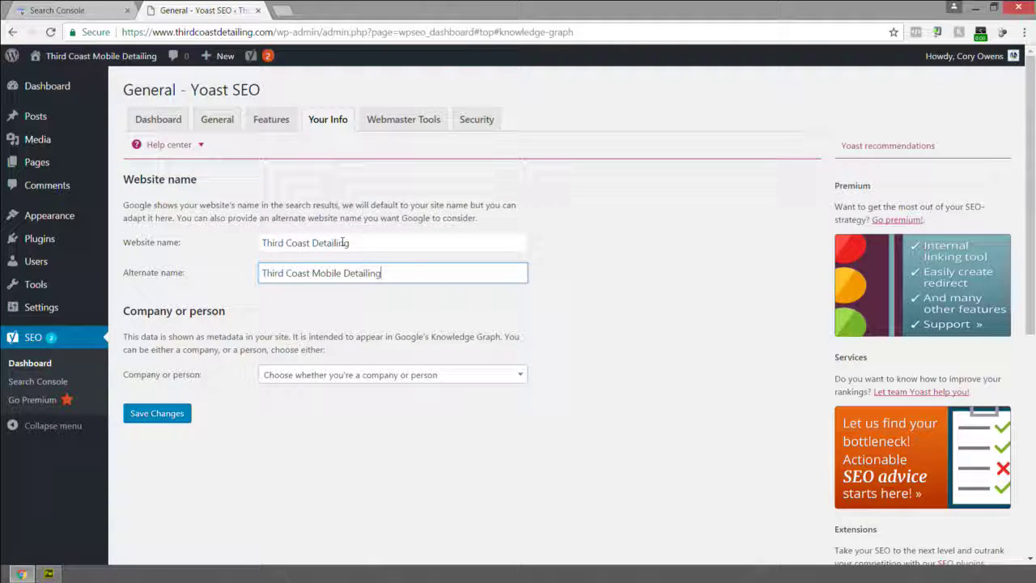
Mark the site as a Company named Third Coast Detailing and begin adding a company logo.
click(335, 376)
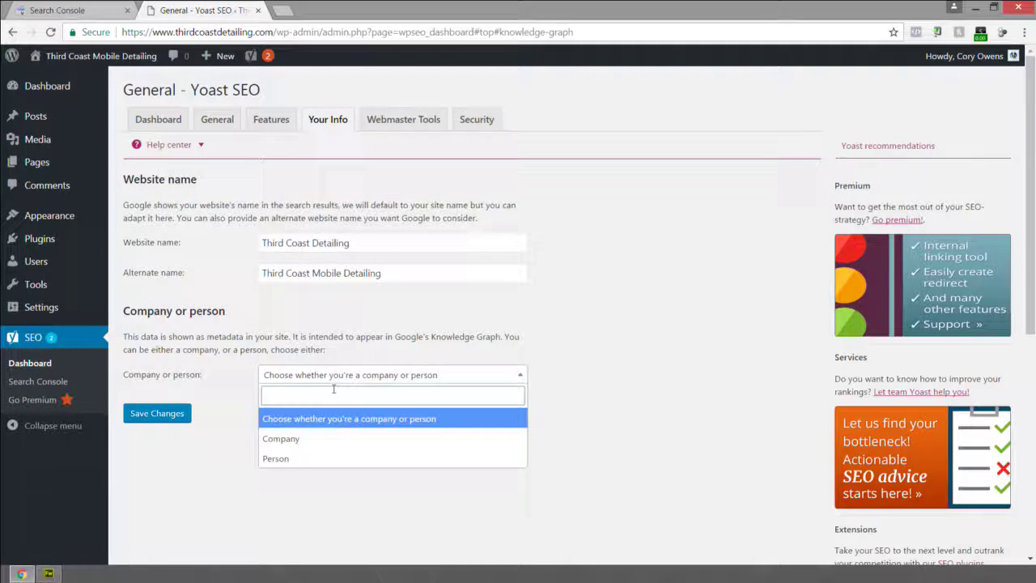
click(301, 438)
click(298, 421)
text(Third Coast Mobile Detailing)
key(BackSpace)
key(BackSpace)
key(BackSpace)
key(BackSpace)
key(BackSpace)
key(BackSpace)
key(BackSpace)
key(BackSpace)
key(BackSpace)
key(BackSpace)
key(BackSpace)
key(BackSpace)
key(BackSpace)
key(BackSpace)
key(BackSpace)
key(BackSpace)
text(Detailing)
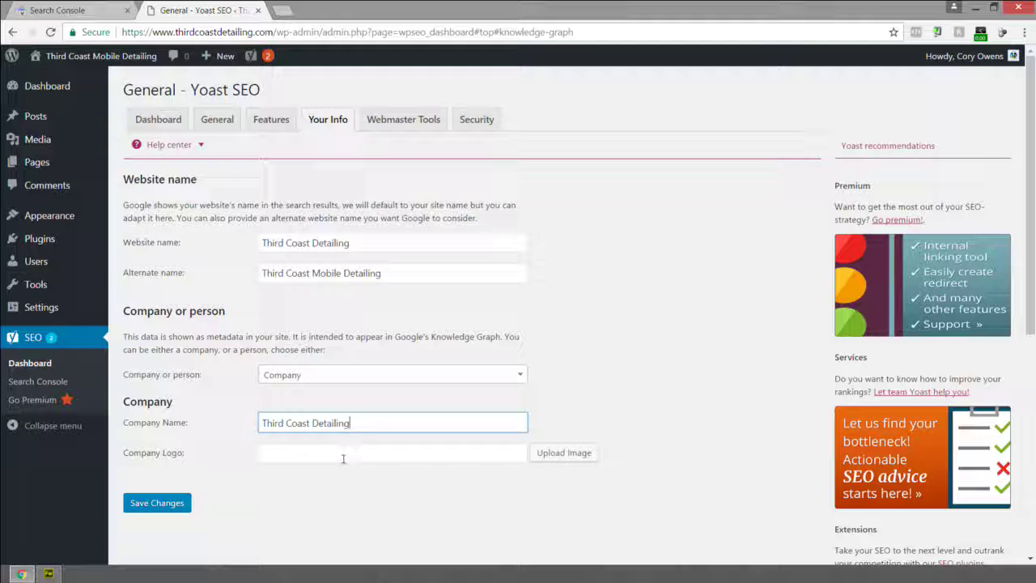
click(437, 452)
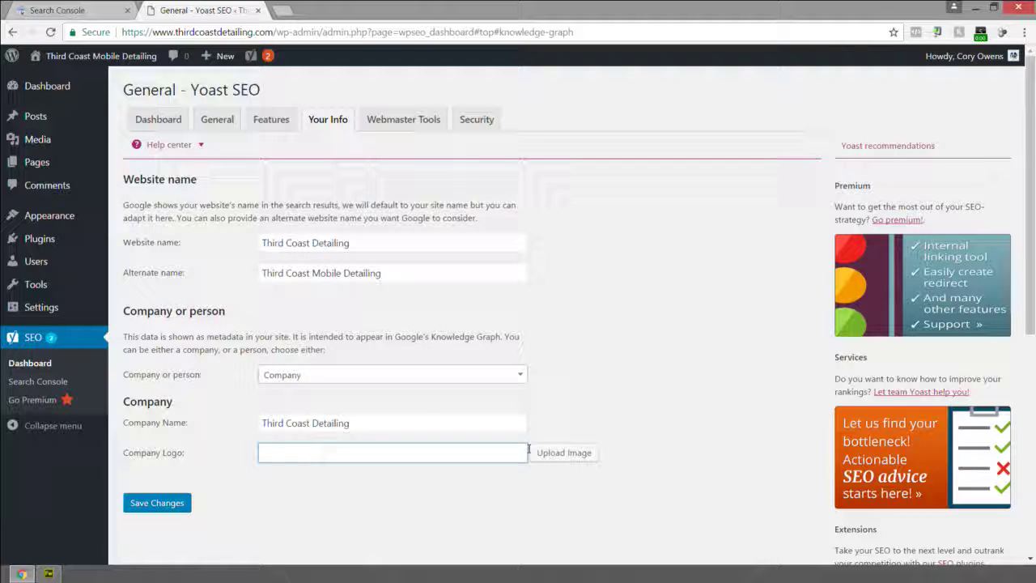
click(548, 453)
Browse the computer's Graphic Design folder for a logo file, then cancel the file picker.
click(507, 306)
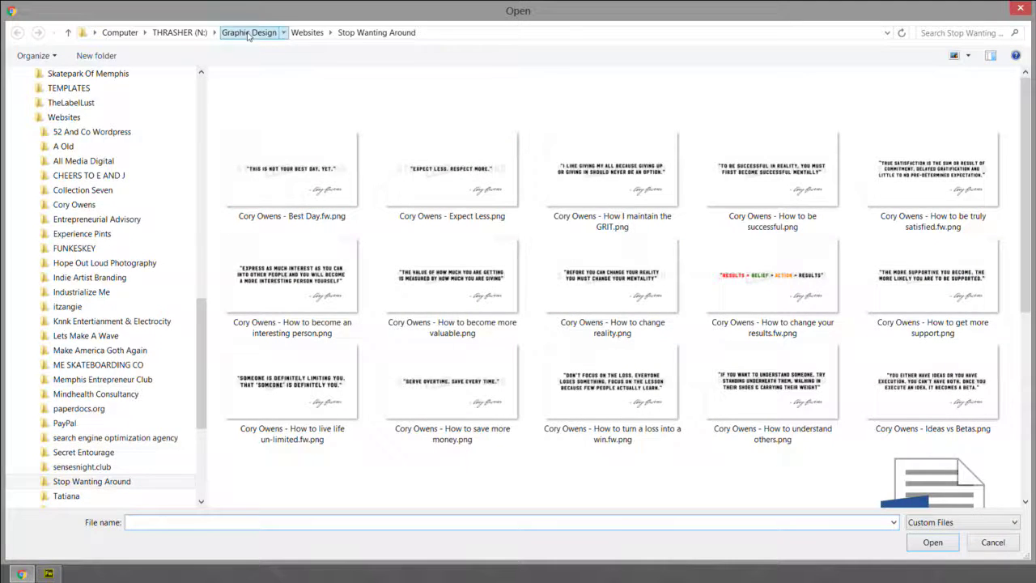
click(249, 33)
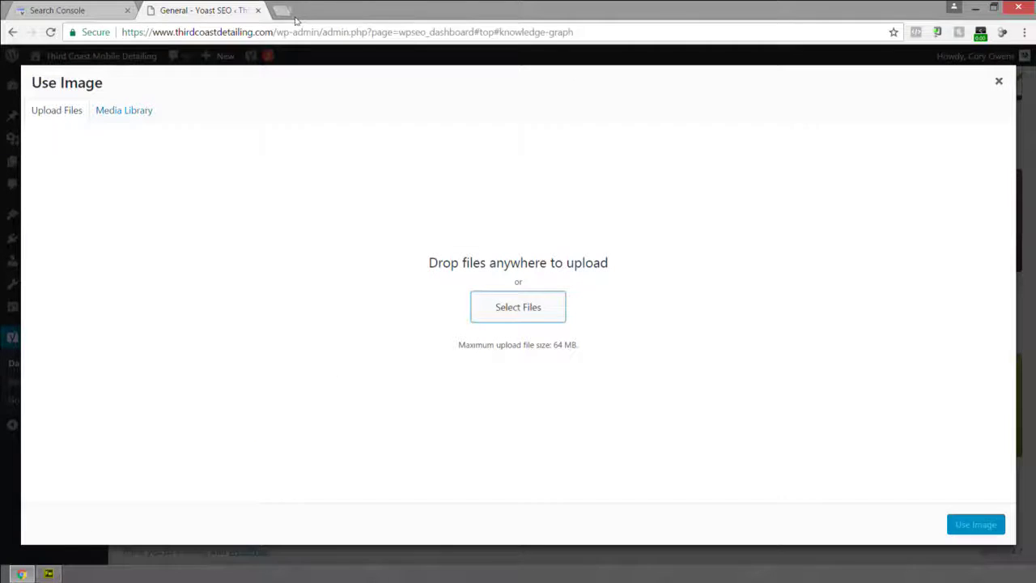
click(291, 13)
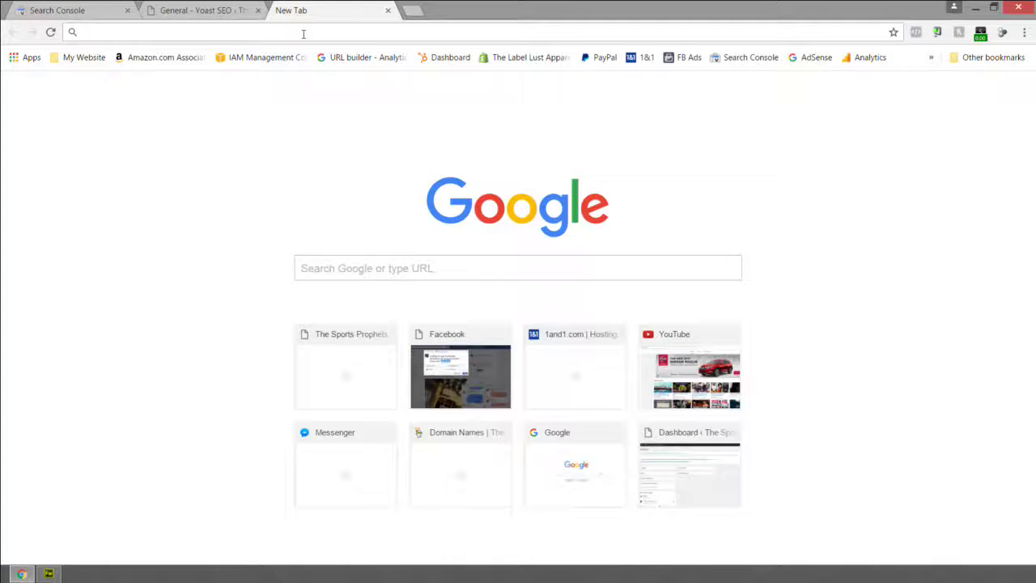
Load Google and search for apple.
text(google.com)
key(Return)
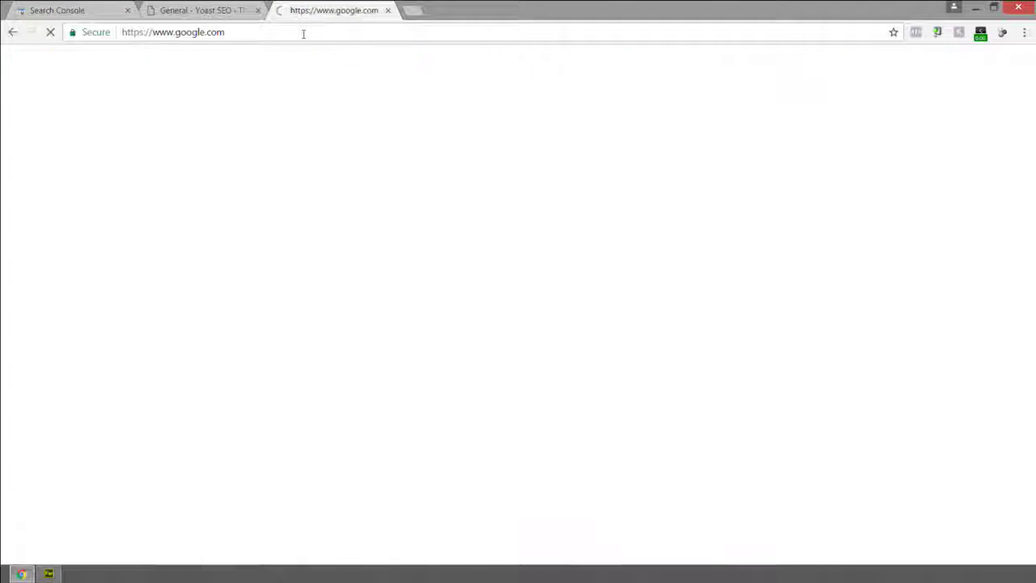
text(apple)
key(Return)
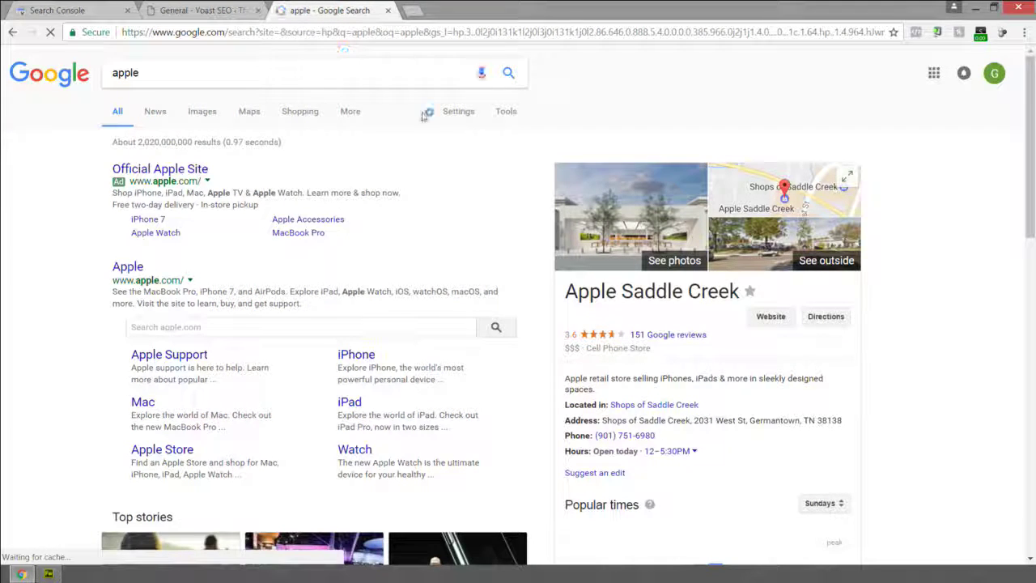
scroll(478, 147, down, 3)
scroll(478, 148, up, 3)
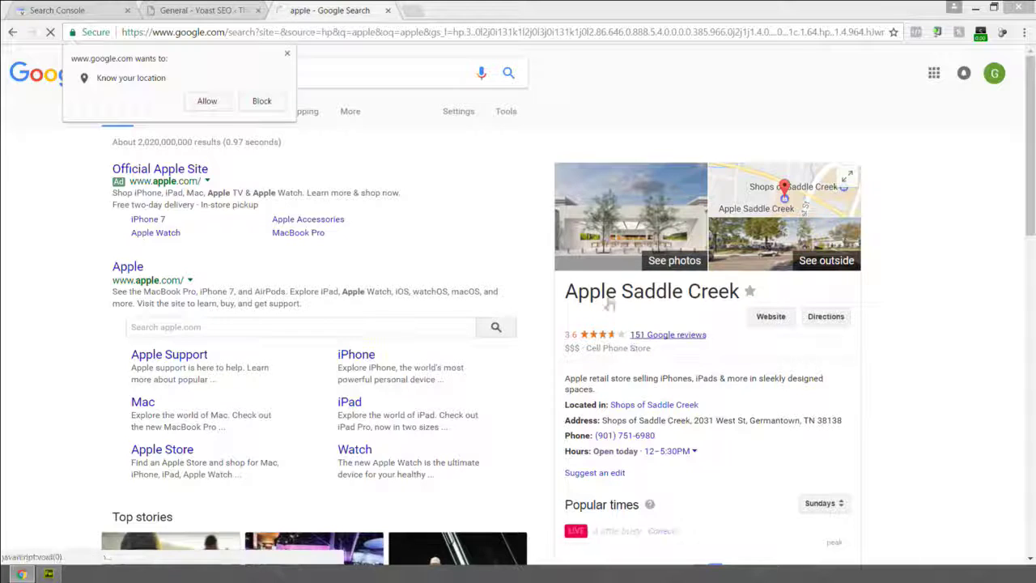
Block the location request and search for facebook, then for twitter.
click(412, 77)
click(275, 102)
click(296, 81)
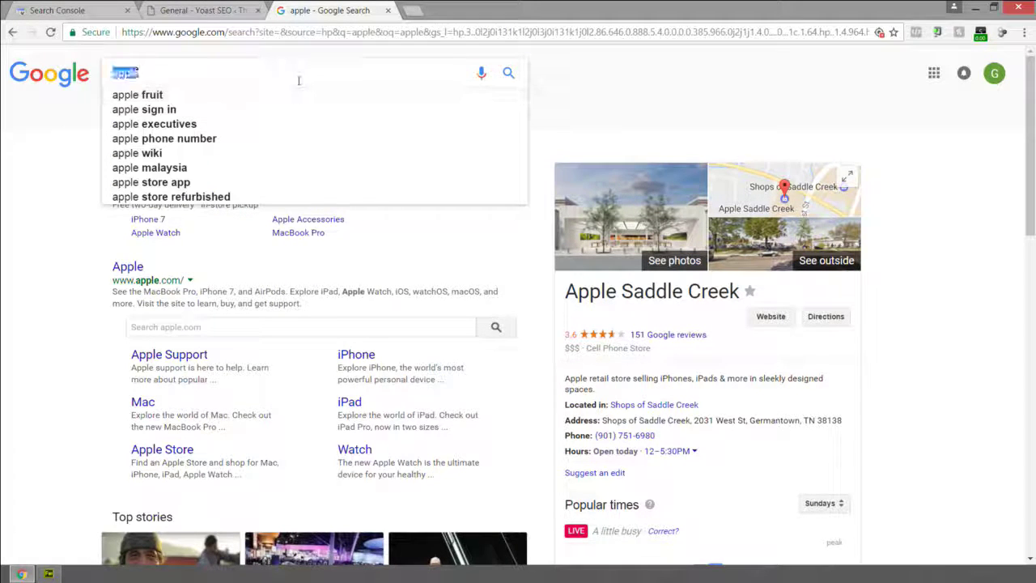
text(facebook)
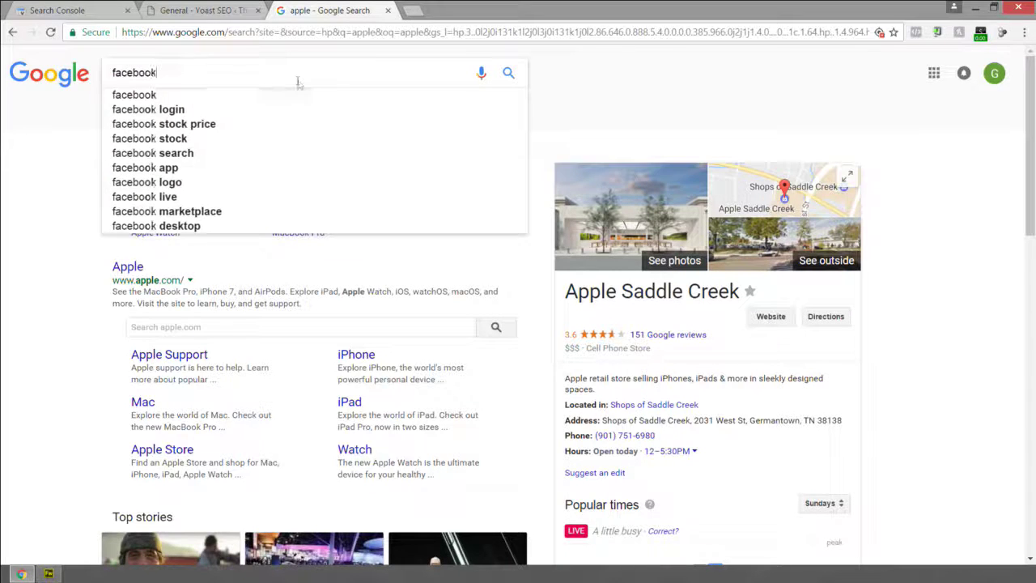
key(Return)
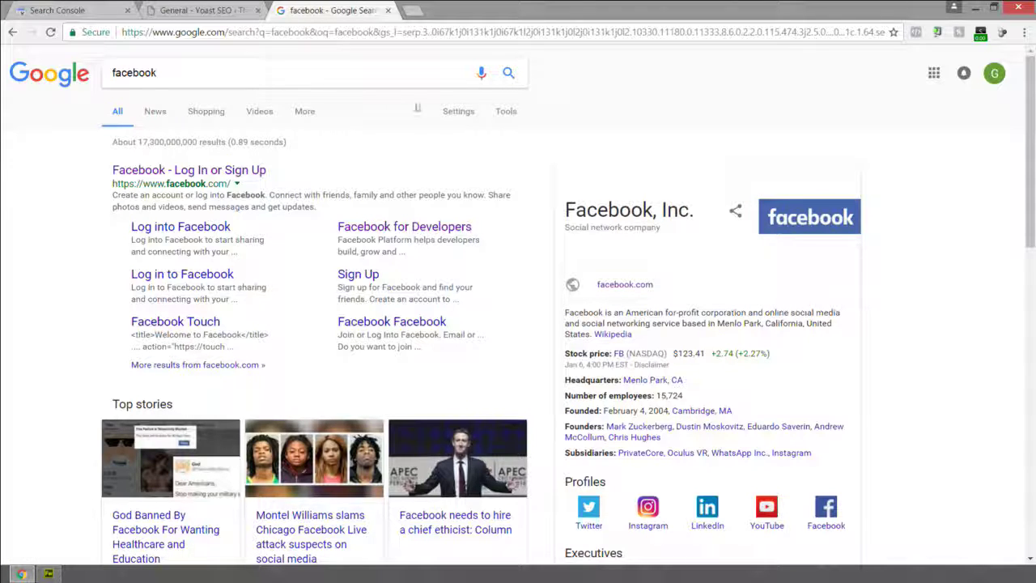
click(392, 84)
text(twitter)
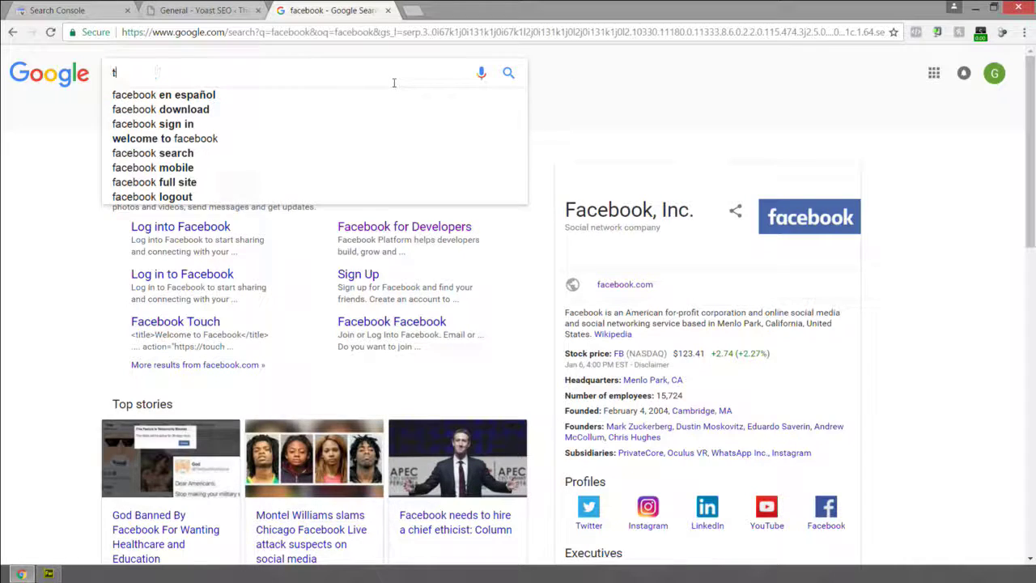
key(Return)
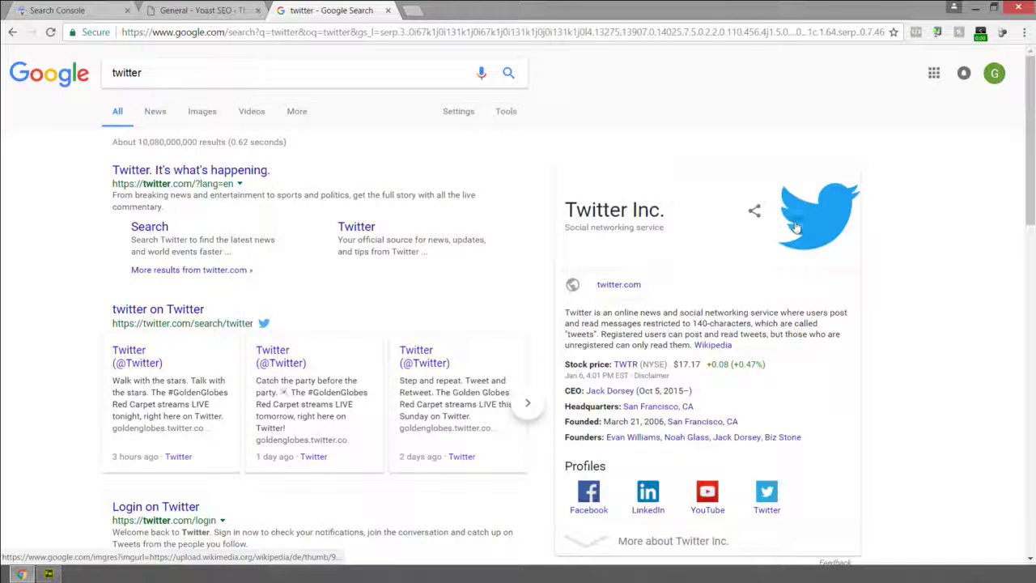
Return to Yoast settings and browse to the Third Coast Detailing Website folder for a logo.
click(215, 12)
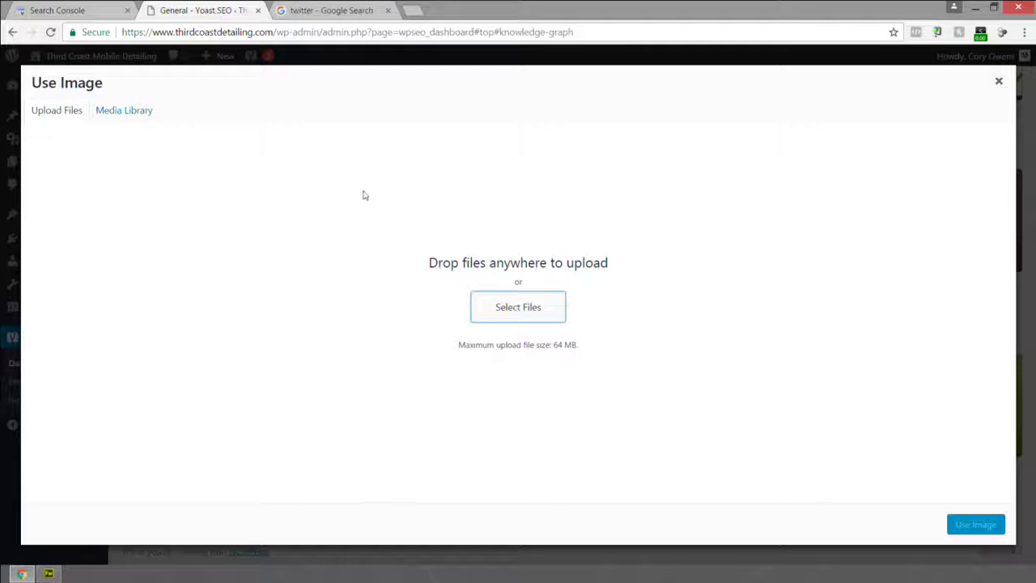
click(495, 310)
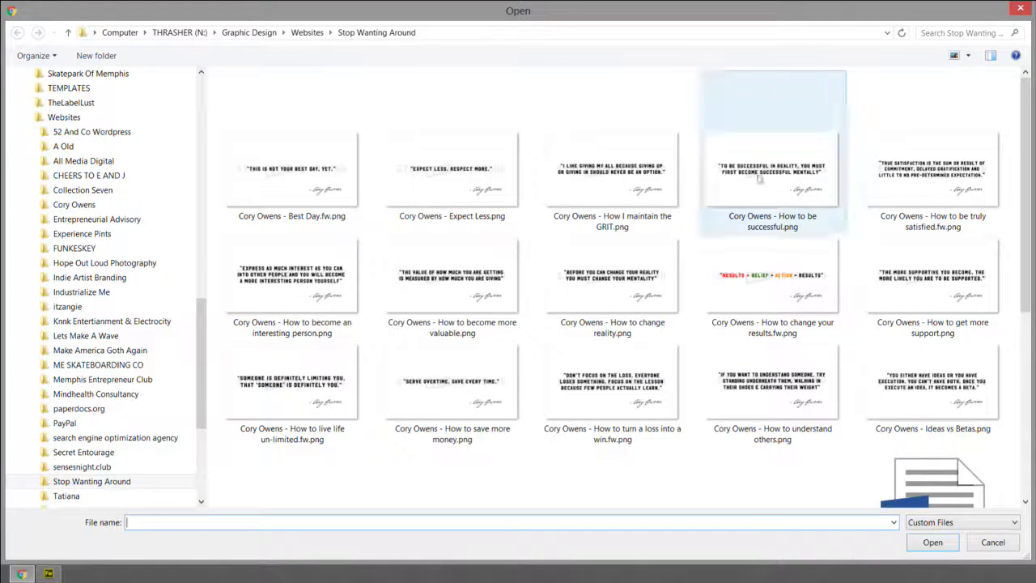
click(235, 37)
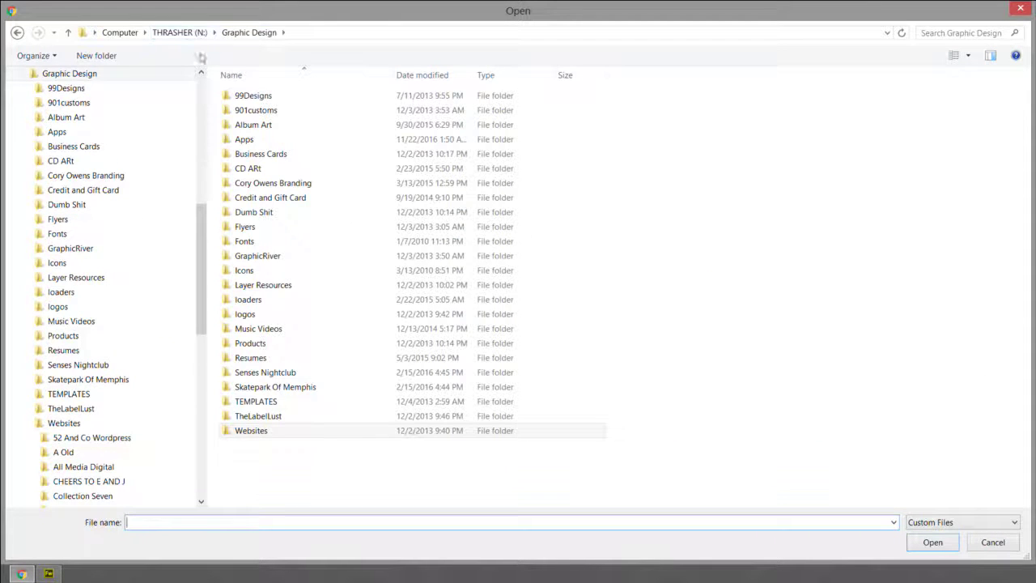
click(264, 430)
double_click(264, 430)
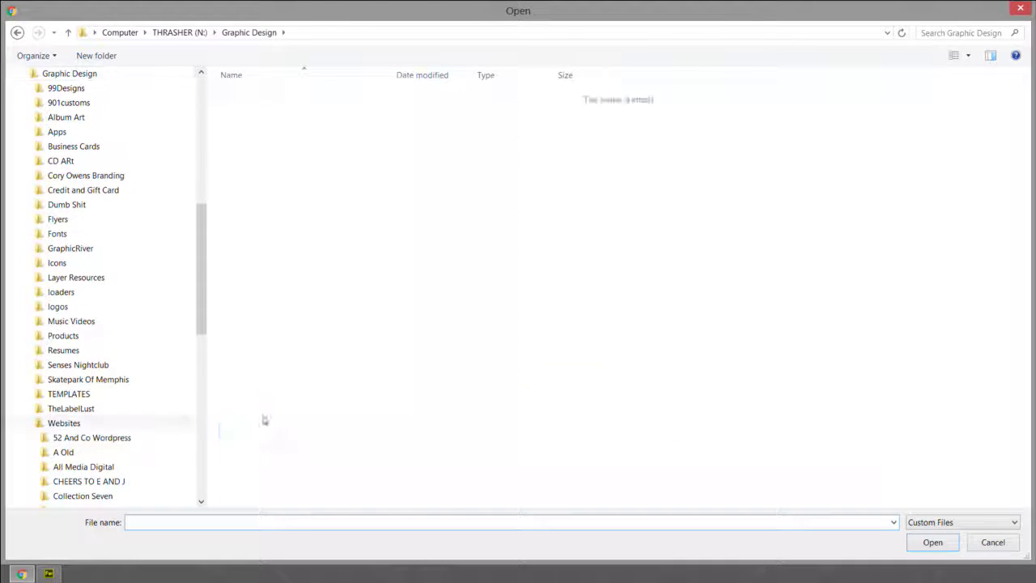
scroll(284, 238, down, 2)
scroll(284, 238, down, 1)
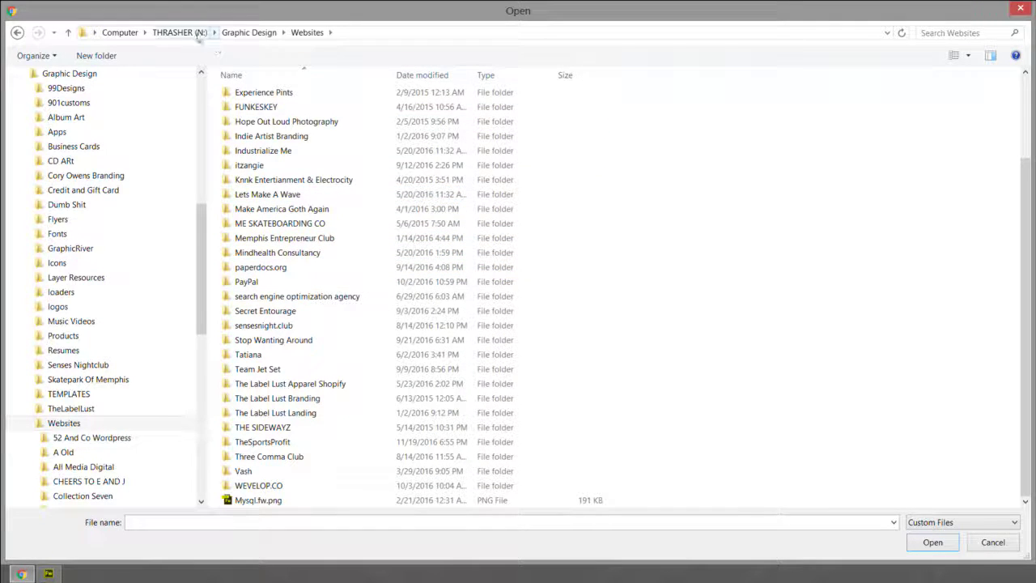
click(94, 32)
scroll(150, 194, down, 1)
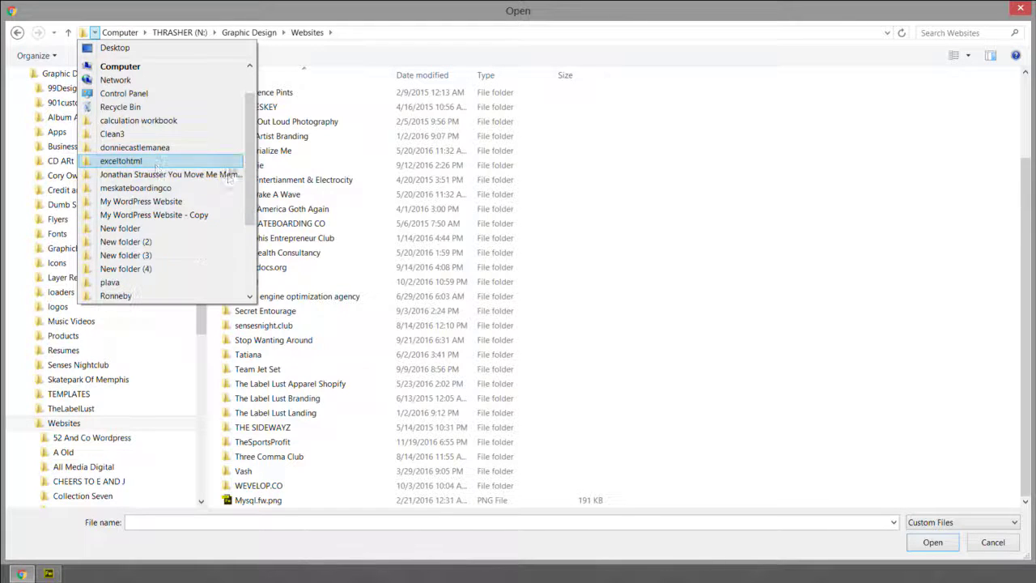
scroll(253, 198, down, 3)
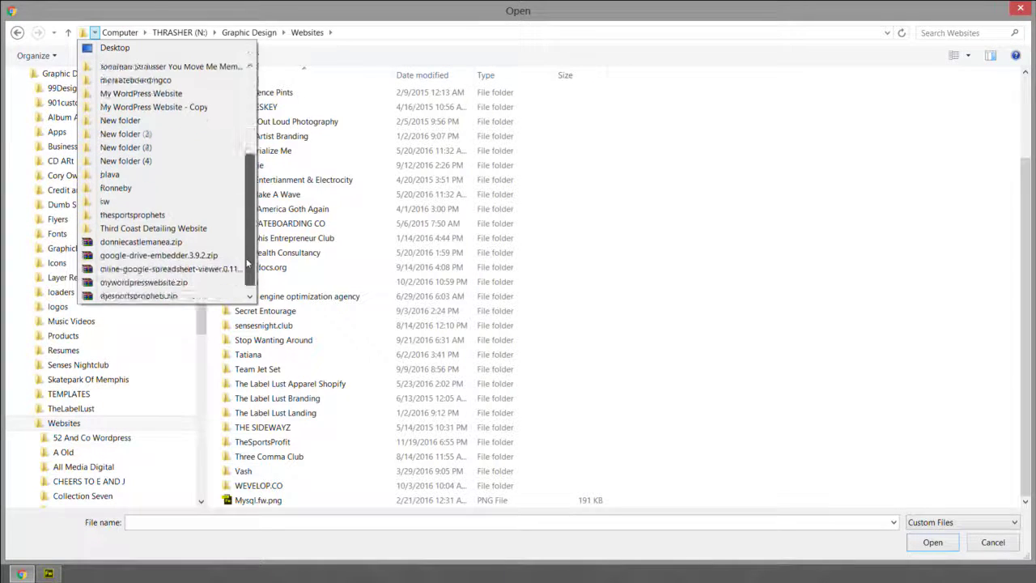
click(160, 215)
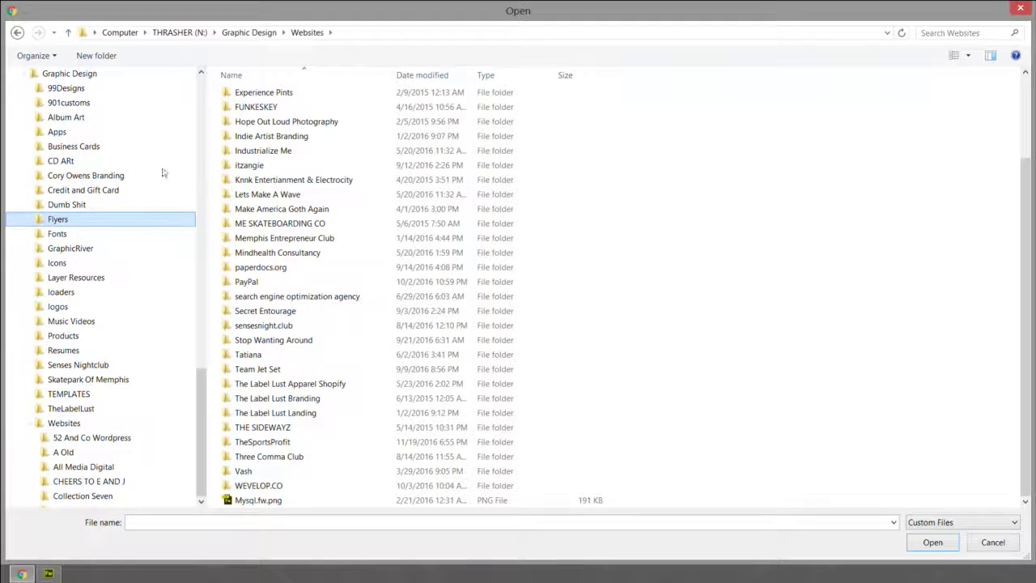
Search the Assets subfolders (Logos and Favicon, Backups and Originals, Flattened and Finished) for a logo image.
click(17, 34)
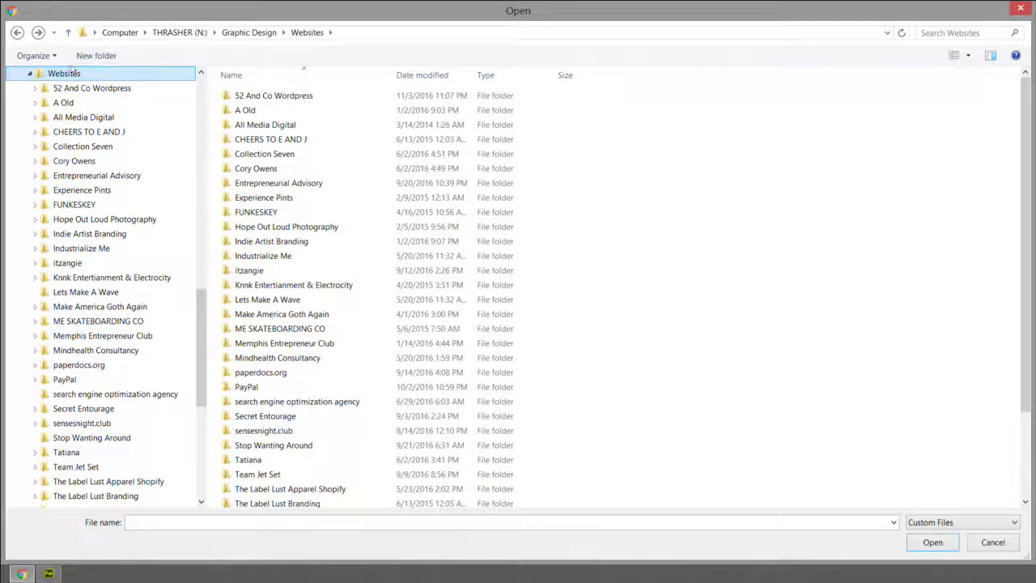
click(38, 32)
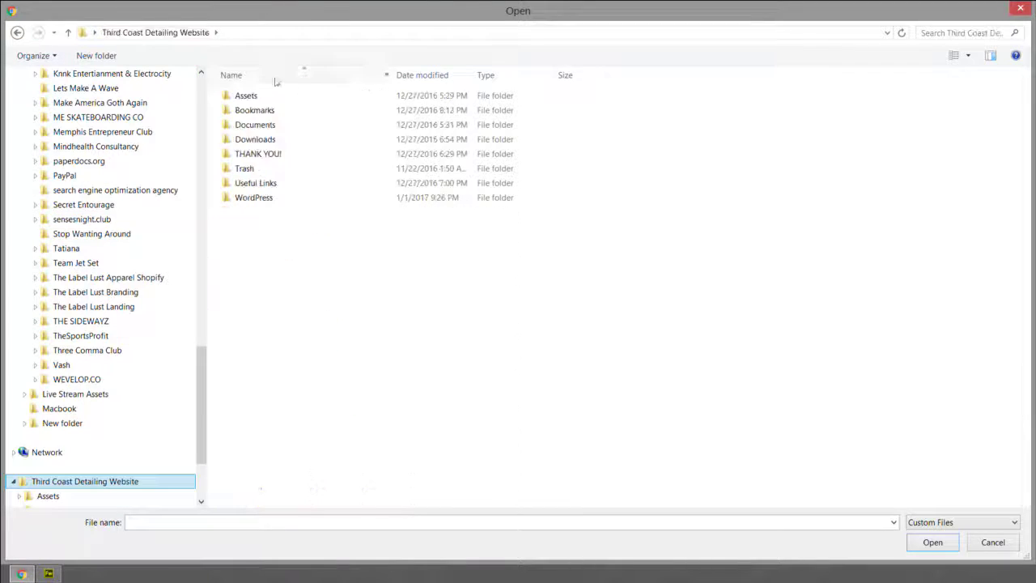
click(243, 98)
double_click(243, 98)
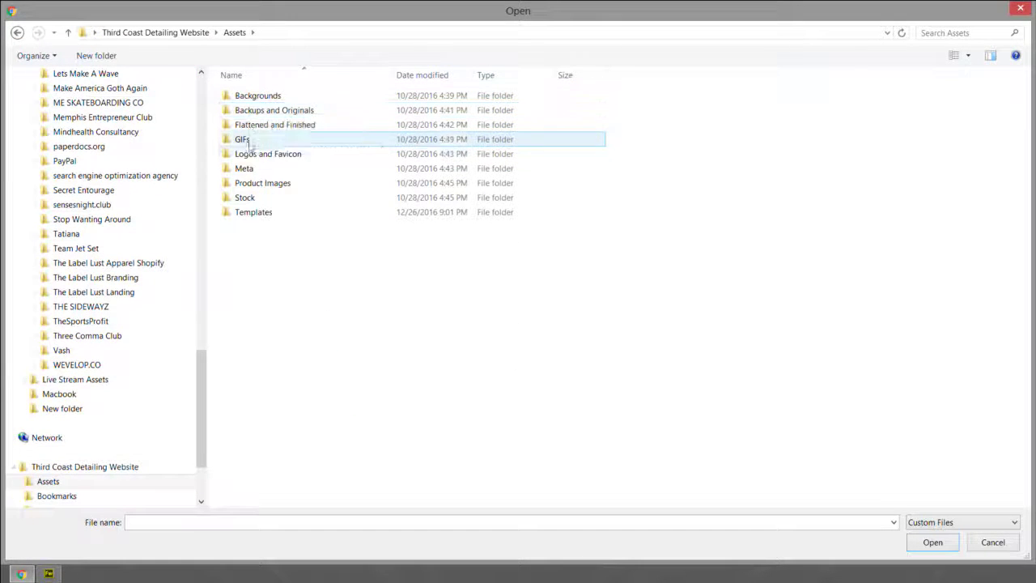
double_click(261, 154)
click(254, 109)
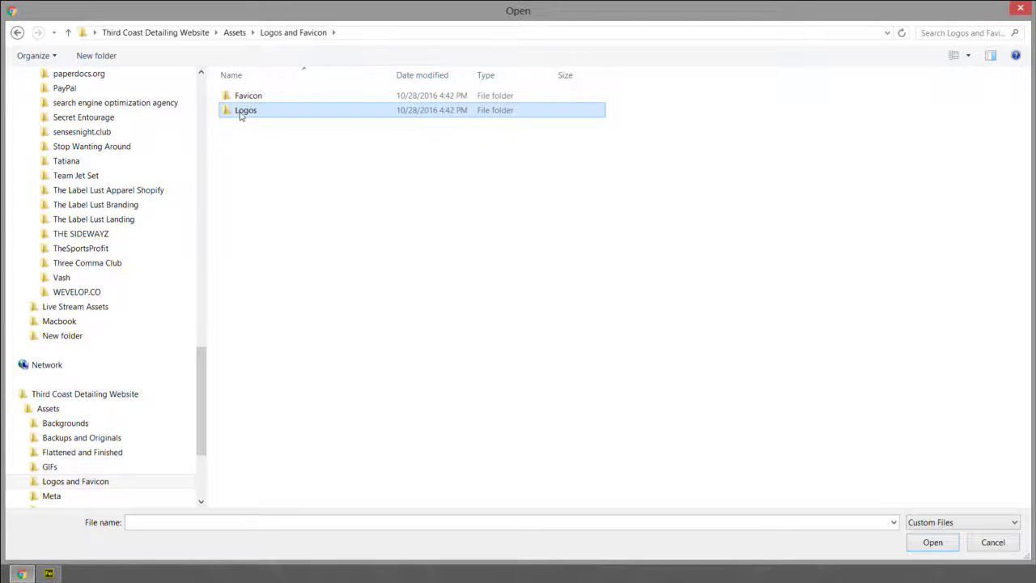
double_click(243, 111)
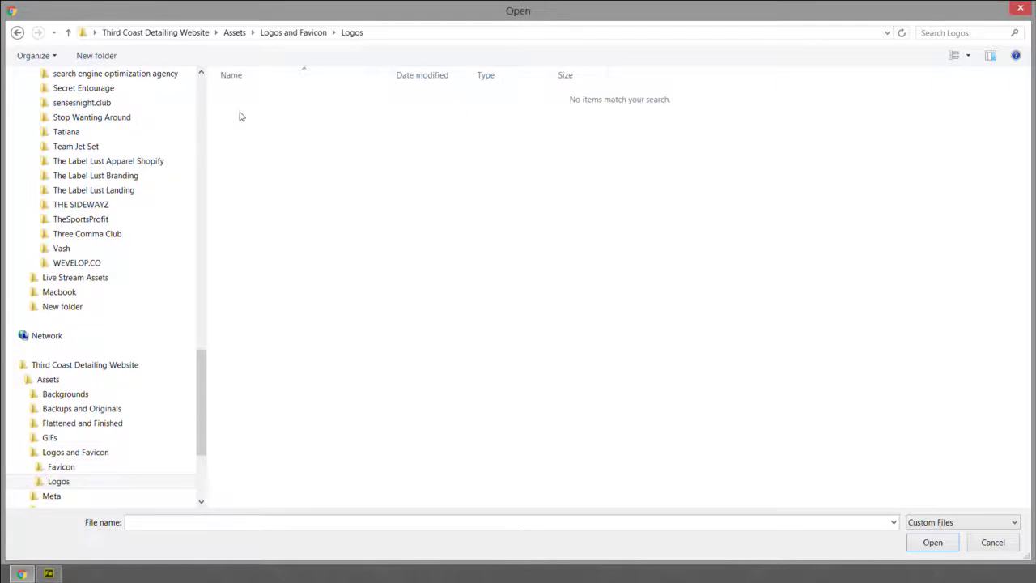
click(235, 32)
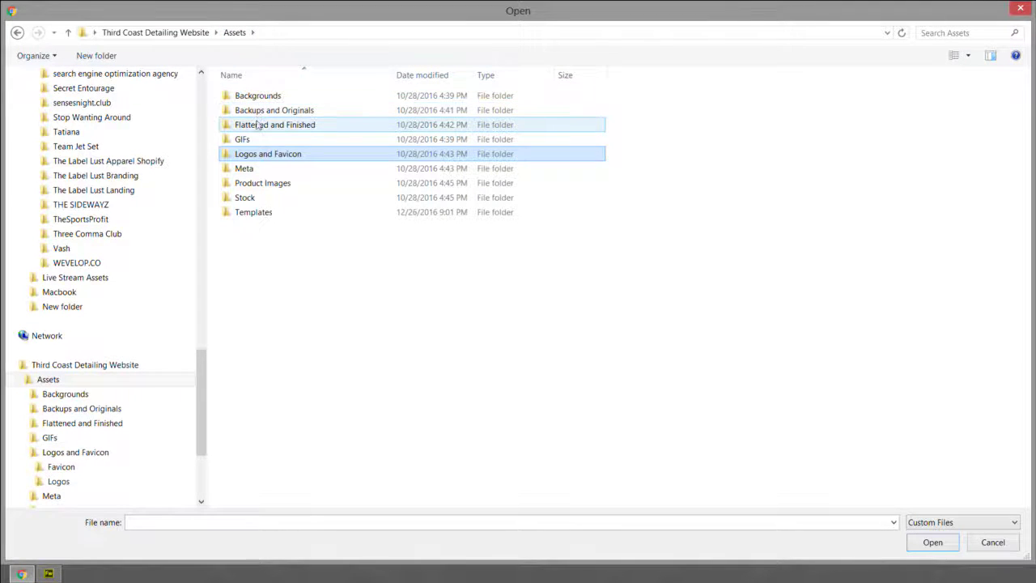
double_click(260, 110)
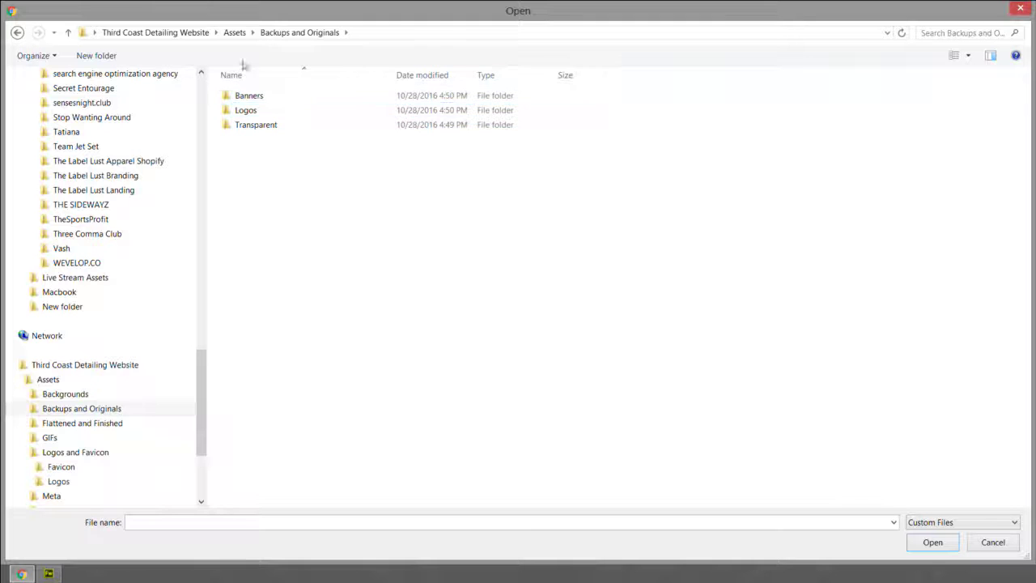
click(235, 33)
double_click(247, 124)
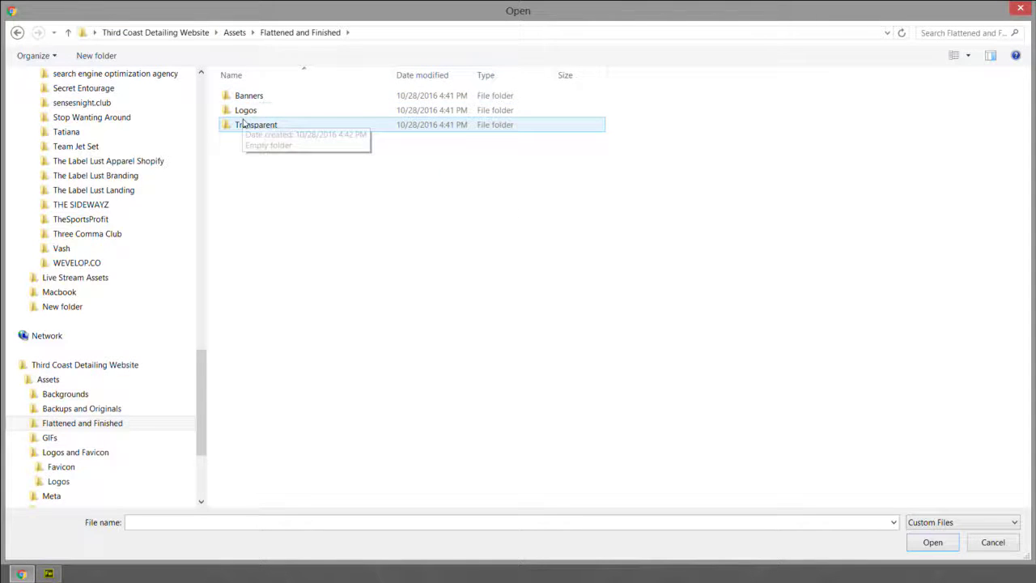
click(252, 112)
double_click(252, 111)
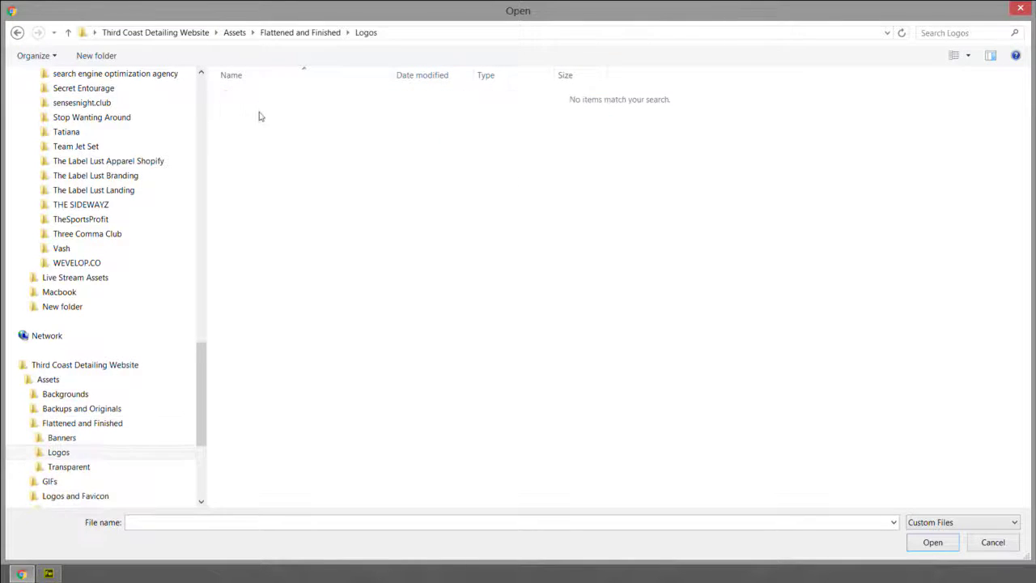
click(285, 34)
double_click(256, 125)
click(301, 33)
double_click(255, 98)
click(300, 33)
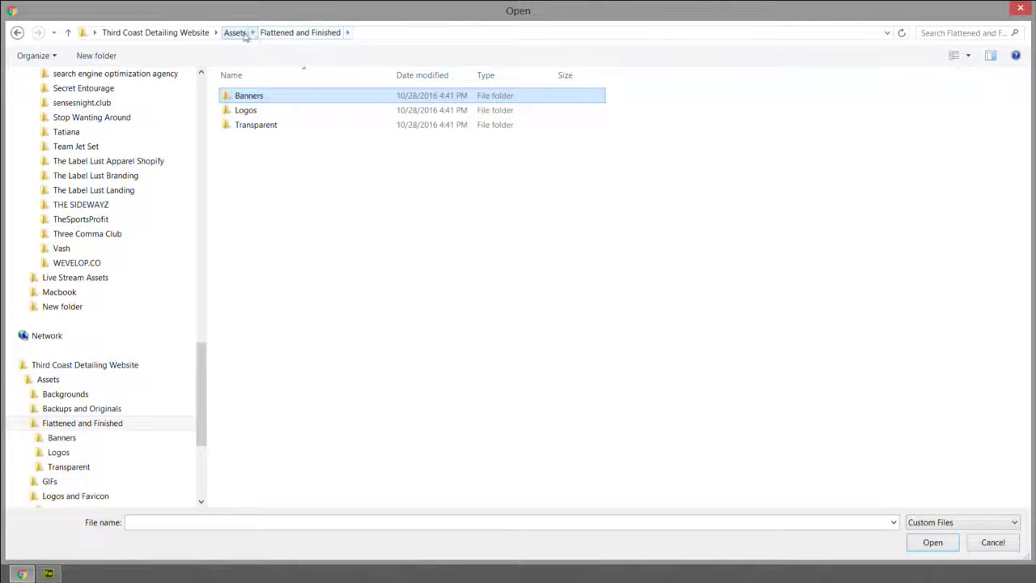
click(234, 33)
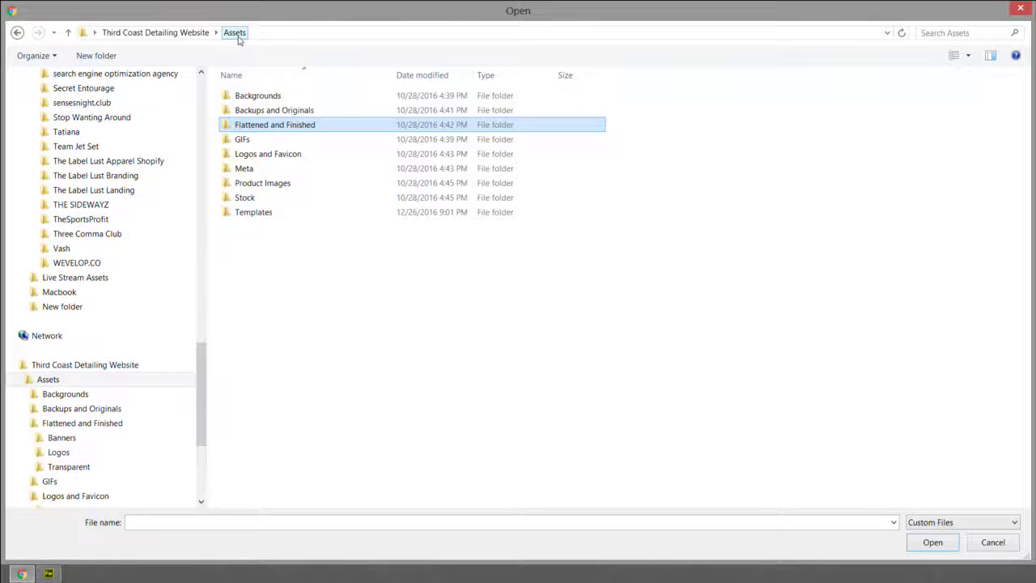
Check the My WordPress Website - Copy folder's Assets and Profiles folders for images.
click(93, 32)
scroll(160, 194, down, 1)
click(162, 213)
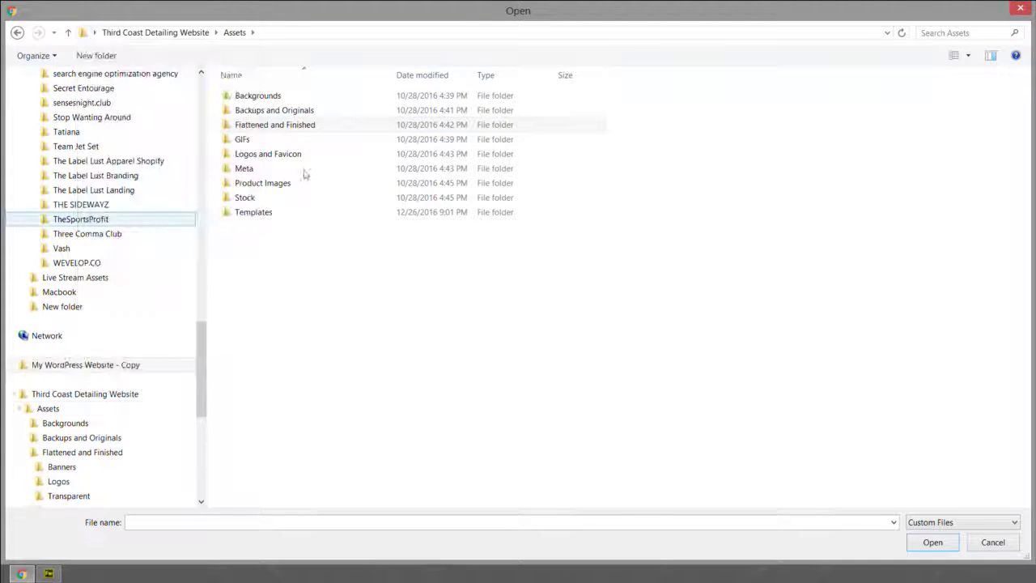
double_click(241, 98)
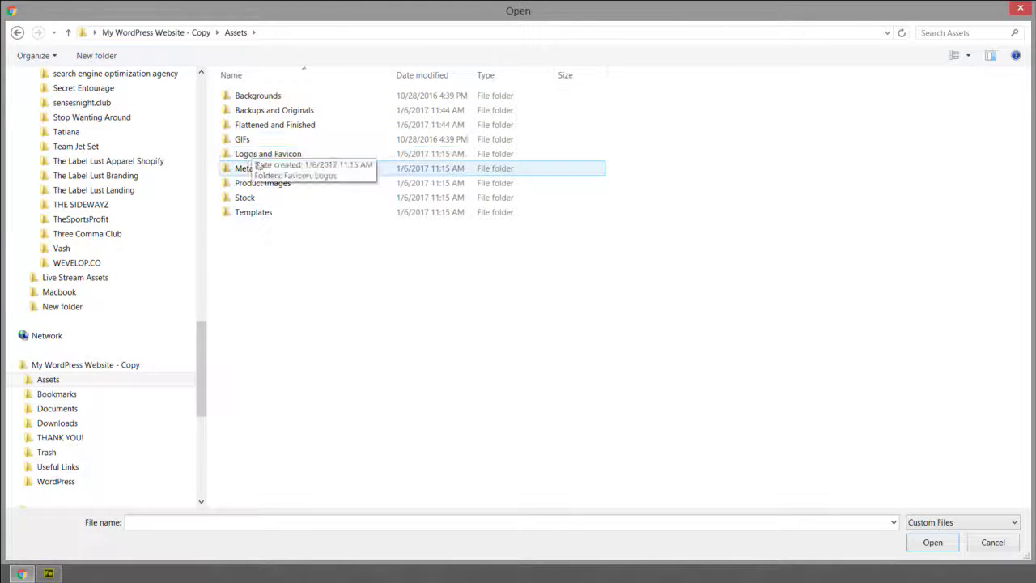
double_click(259, 127)
double_click(251, 124)
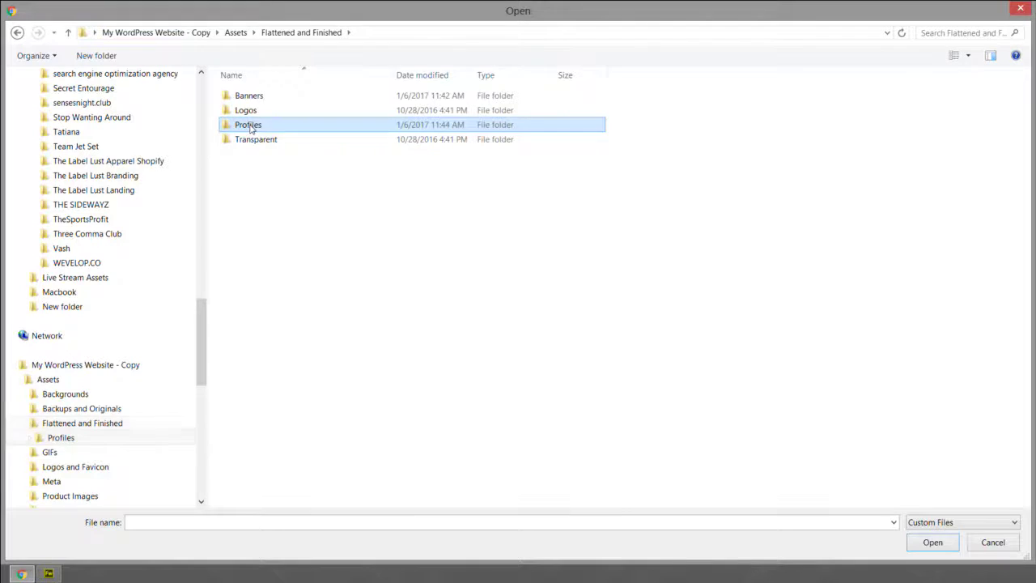
click(236, 32)
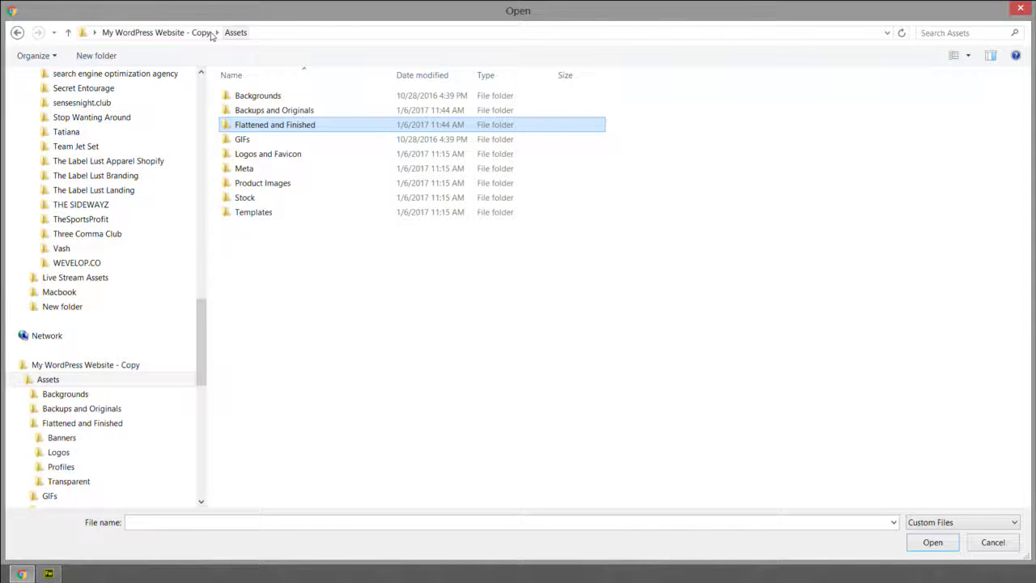
click(203, 32)
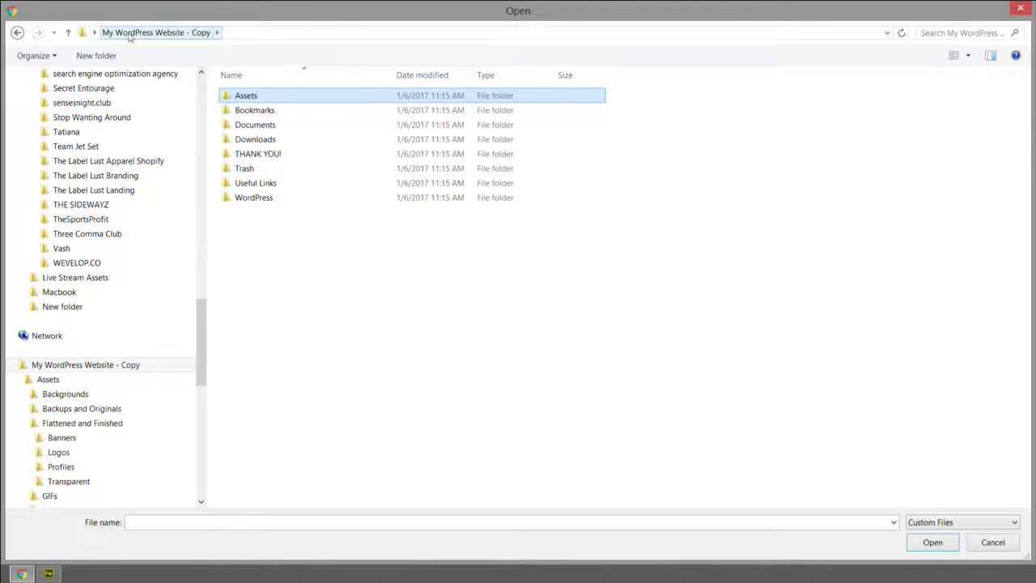
Cancel the file picker, close the Use Image window and switch to Fireworks.
click(1019, 8)
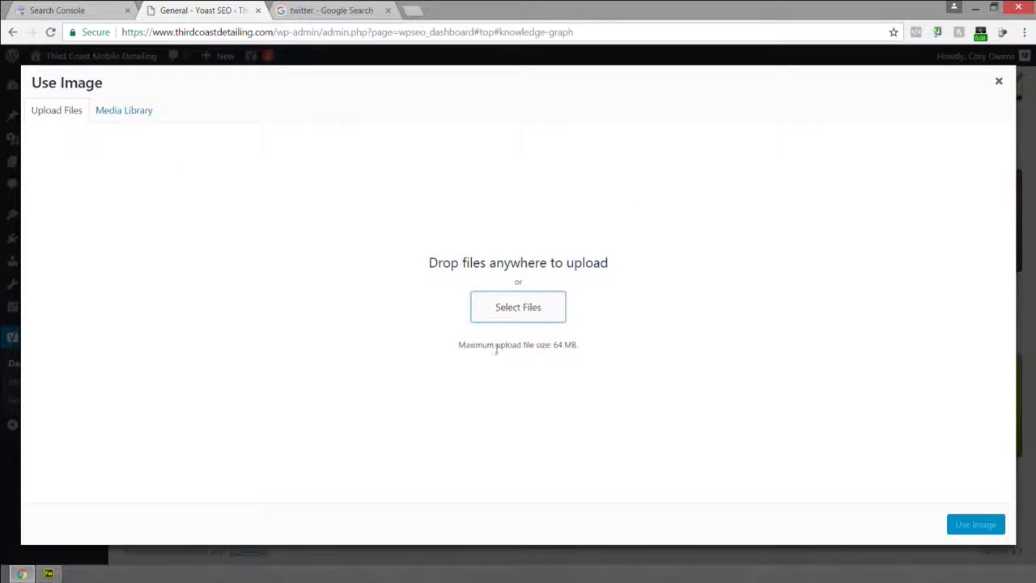
click(999, 84)
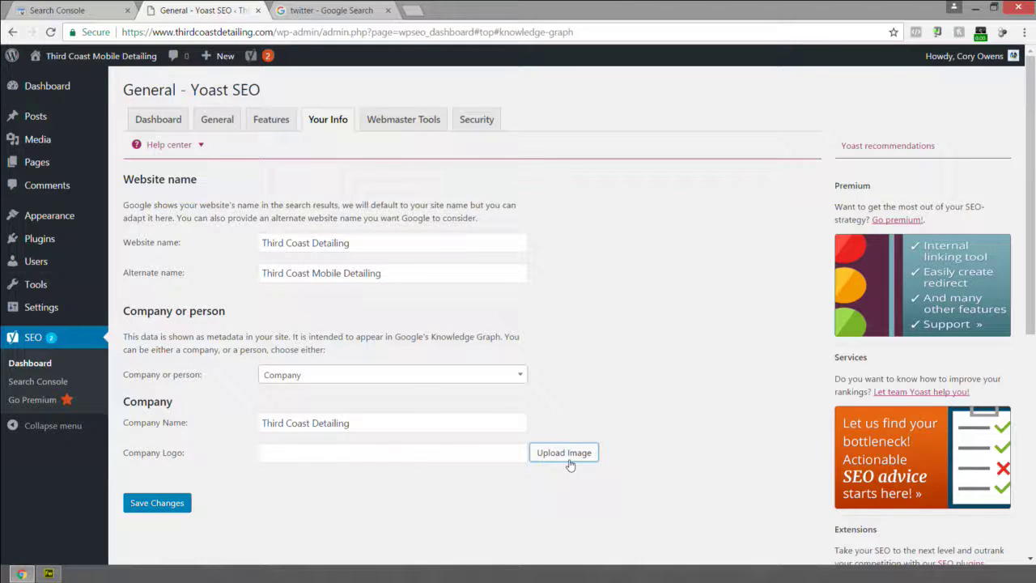
click(48, 574)
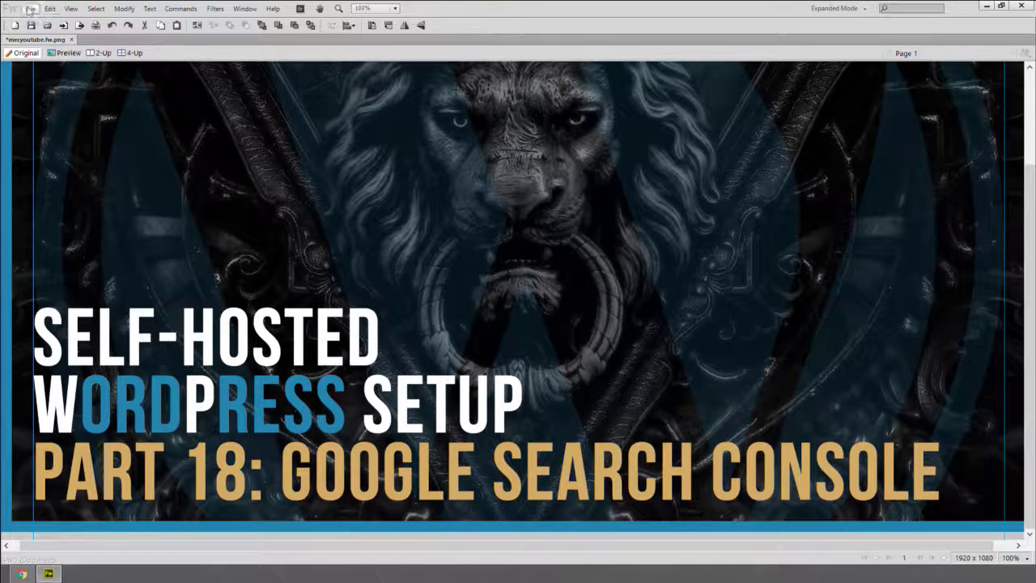
Create a blank 900×900 document in Fireworks, then quit without saving.
click(30, 8)
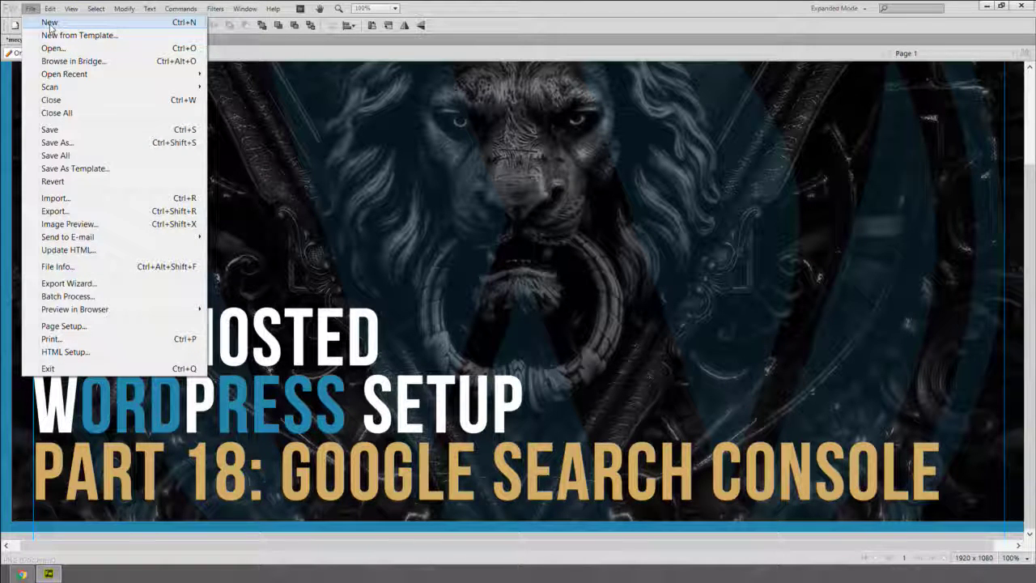
click(50, 23)
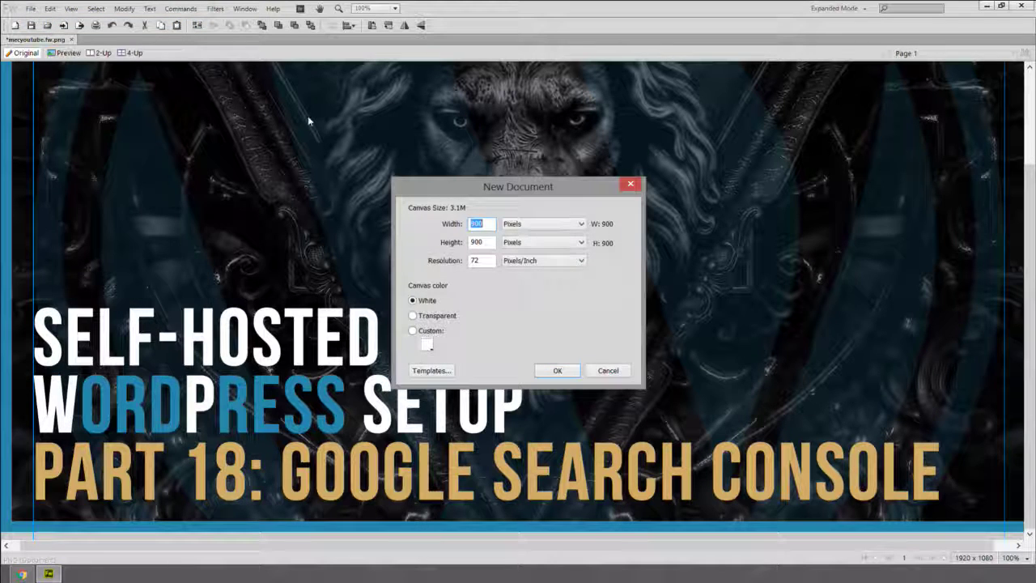
click(557, 373)
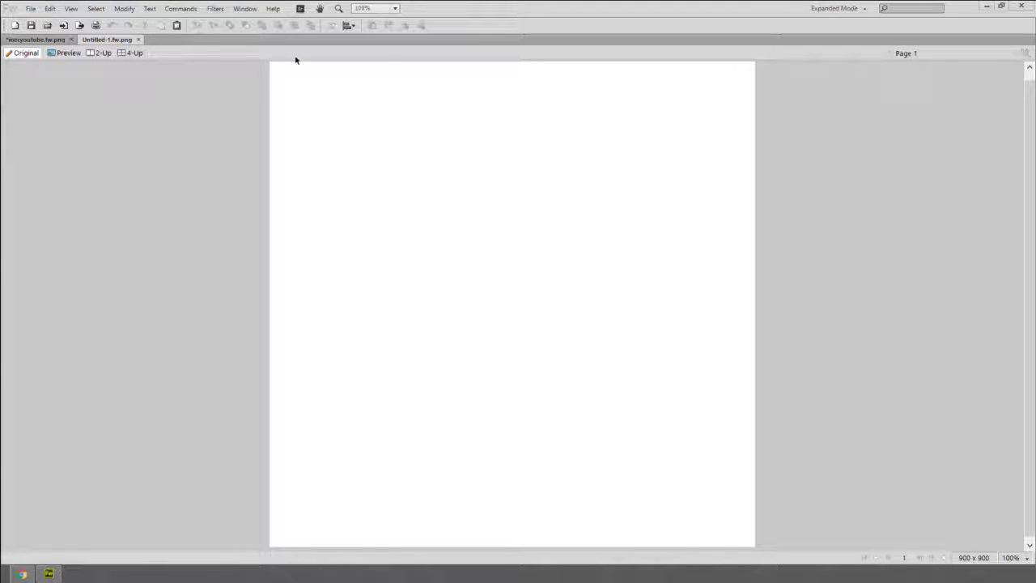
click(1021, 6)
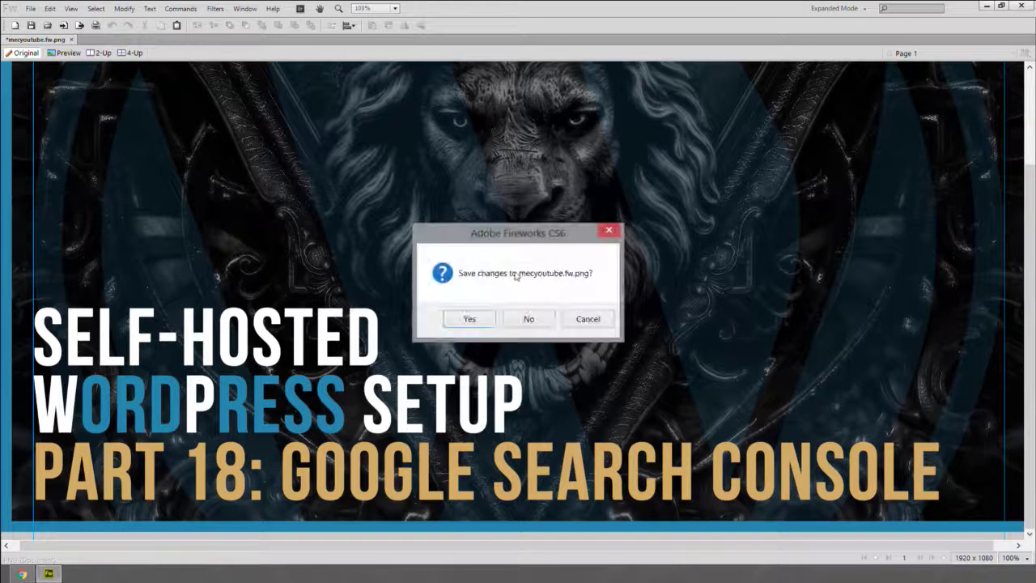
click(530, 320)
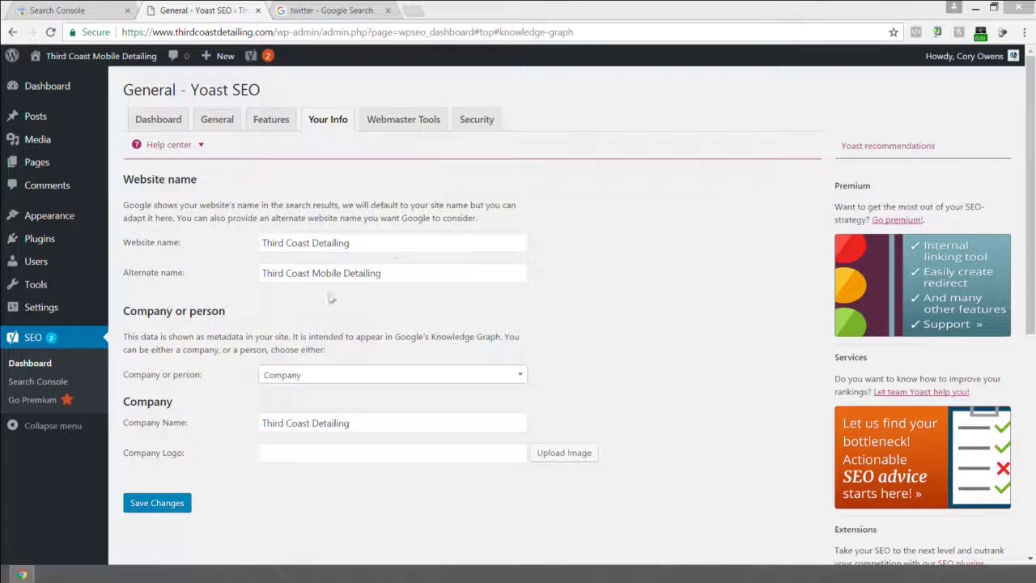
Upload Black Flag RD.fw.png from Graphic Design > 99Designs > 3rd COAST Detailing > Logo as the company logo.
click(520, 438)
click(516, 305)
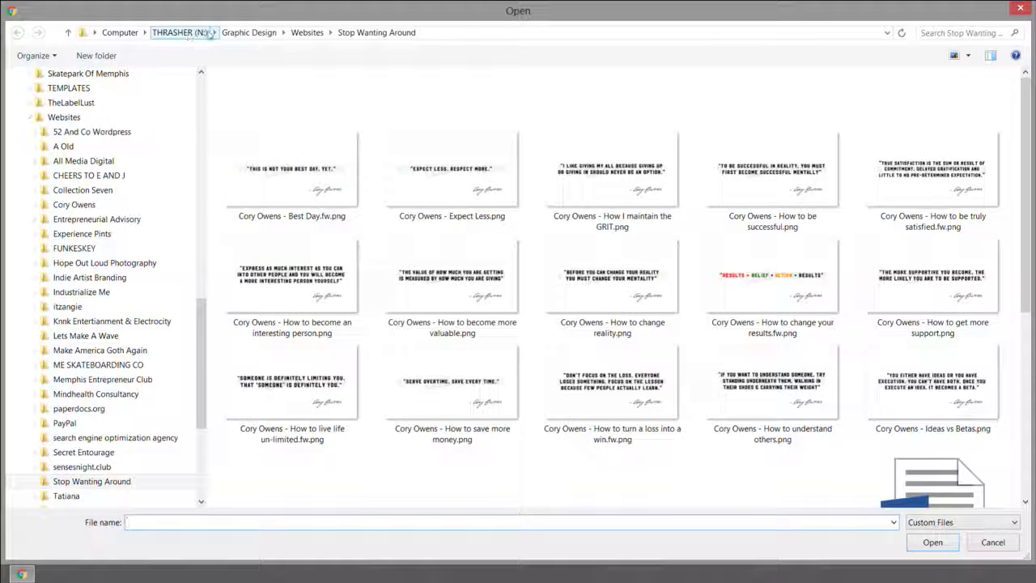
click(228, 33)
double_click(262, 96)
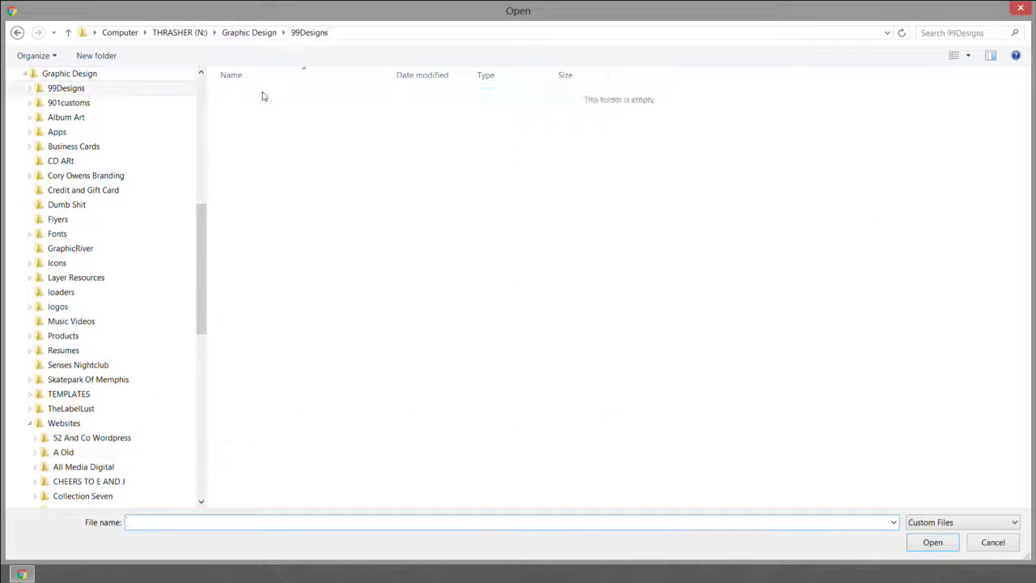
double_click(271, 96)
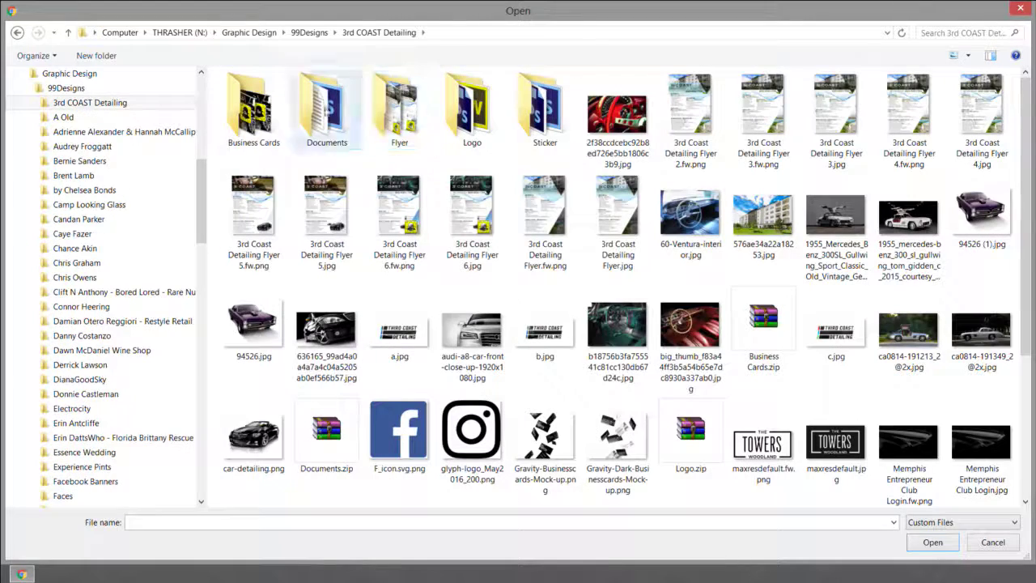
double_click(472, 109)
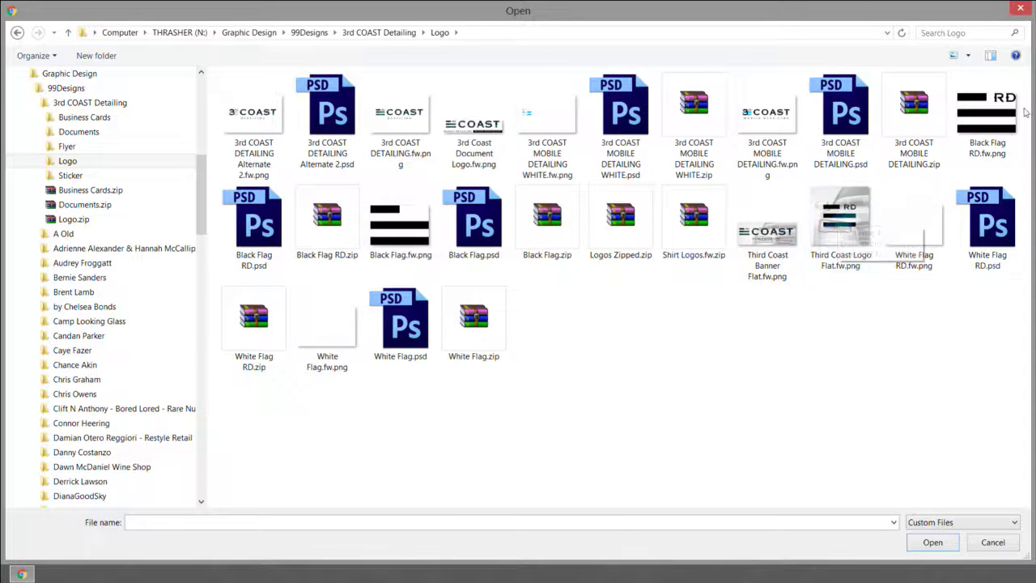
click(978, 119)
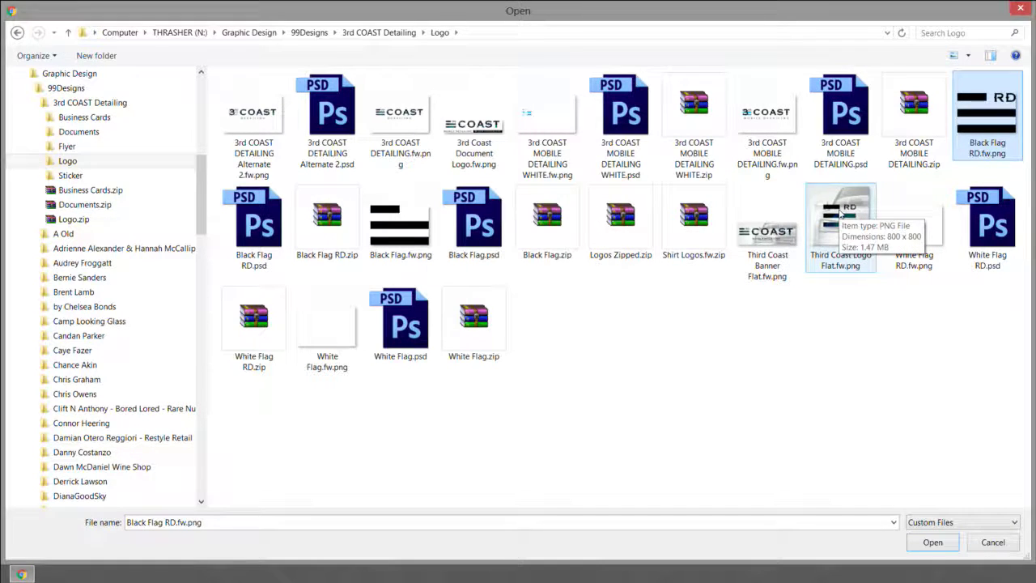
click(840, 214)
double_click(970, 123)
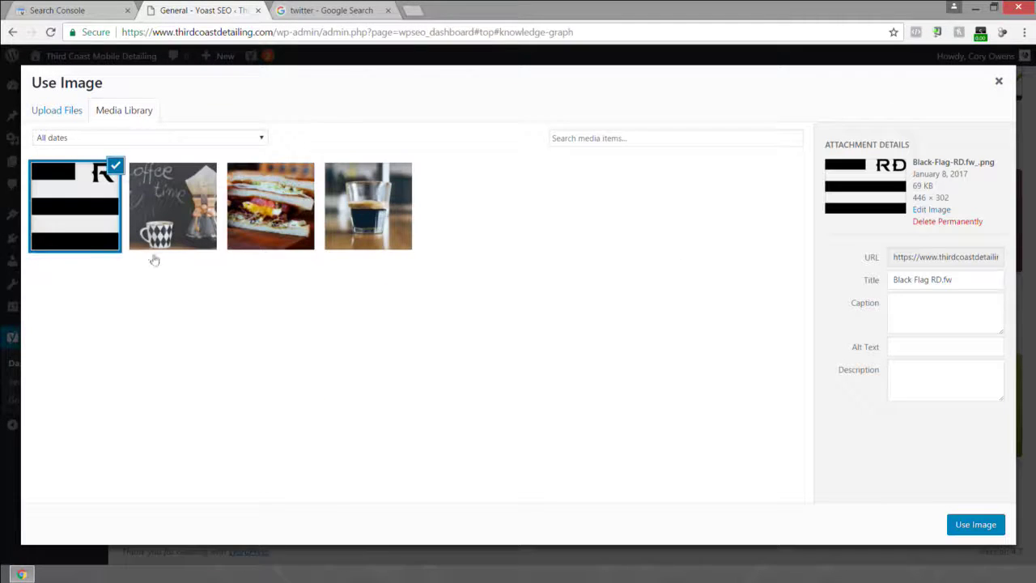
Title the logo 'Third Coast Mobile Detailing Humble Texas' and paste the same text as its alt text.
triple_click(922, 281)
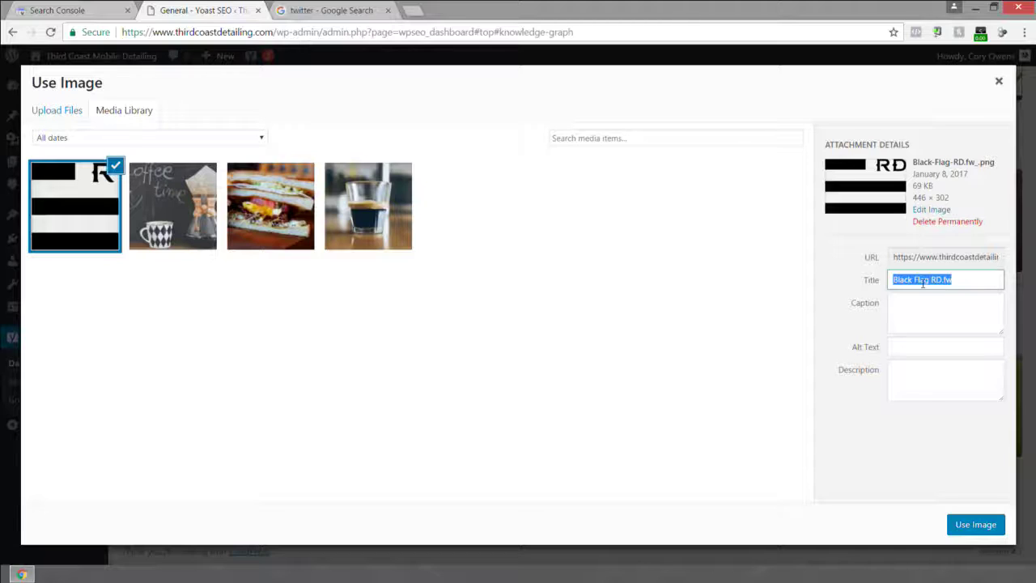
text(TH)
text(ird Coast Mobil)
text(e Detailing Hum)
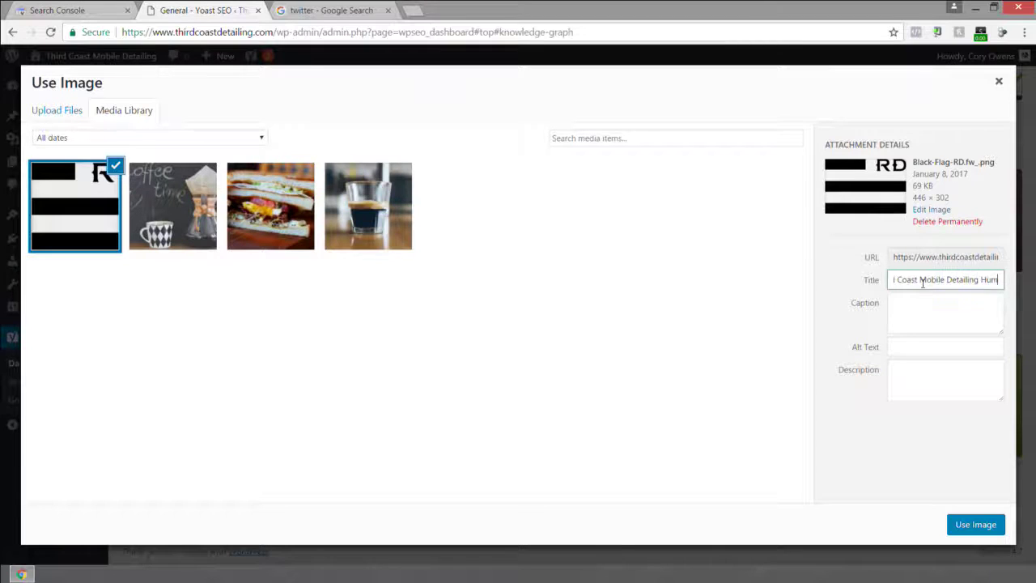
text(ble Texas)
key(ctrl+a)
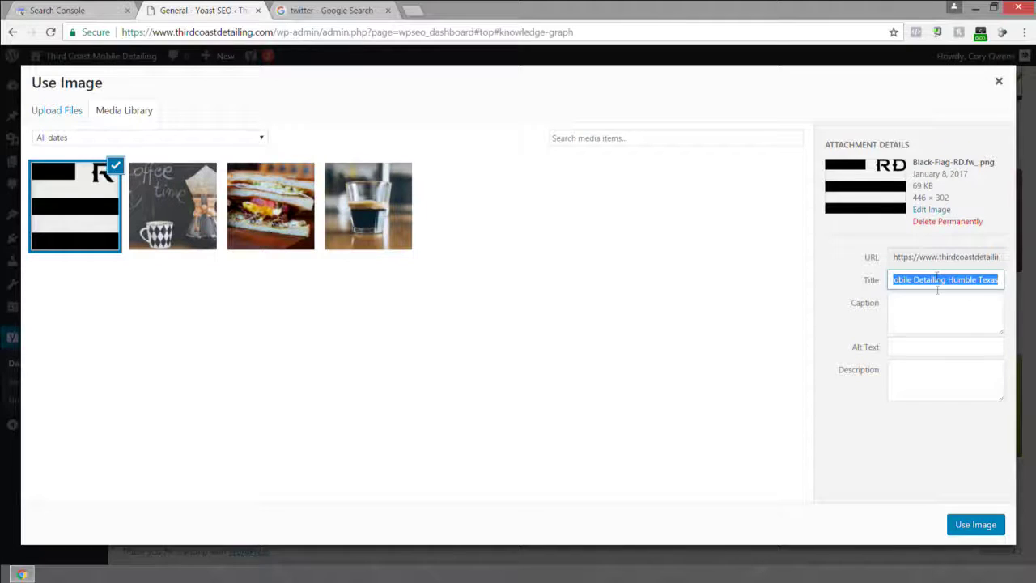
key(ctrl+c)
click(920, 348)
key(ctrl+v)
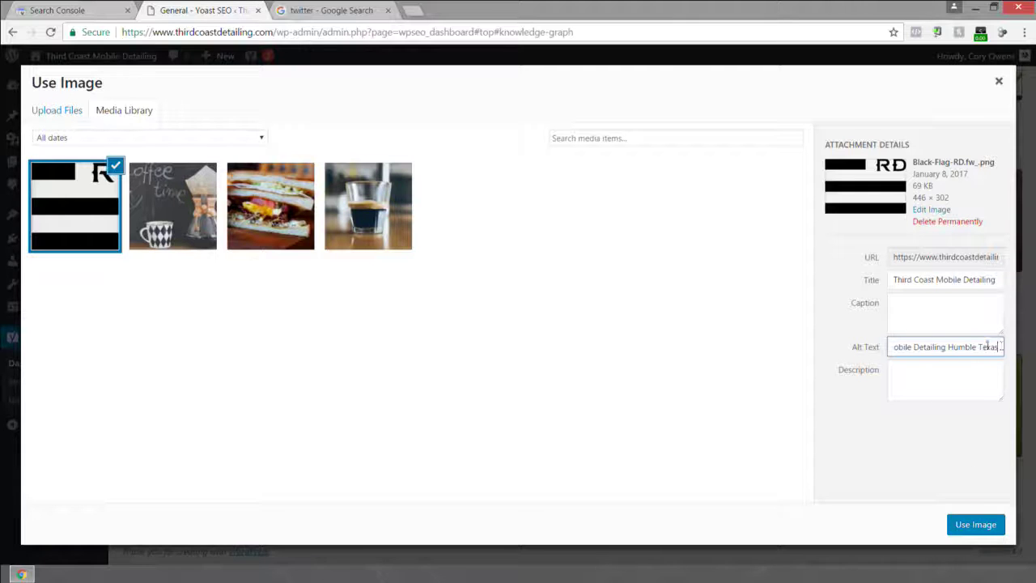
drag(991, 348, 829, 345)
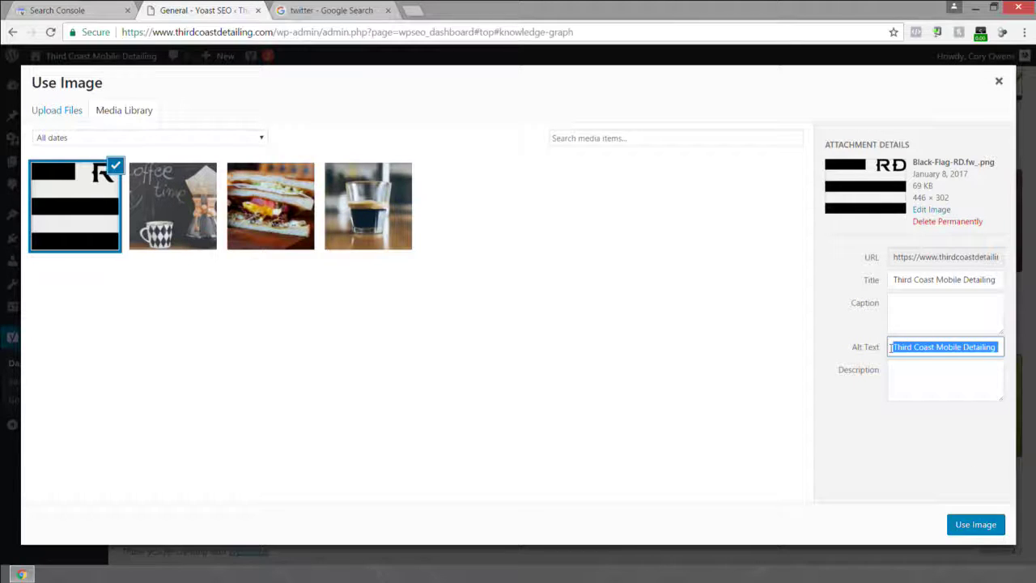
mouse_move(890, 347)
mouse_down()
mouse_move(1004, 348)
mouse_move(886, 354)
mouse_up()
Use the uploaded image as the Yoast company logo and save the company info settings.
triple_click(961, 342)
click(978, 526)
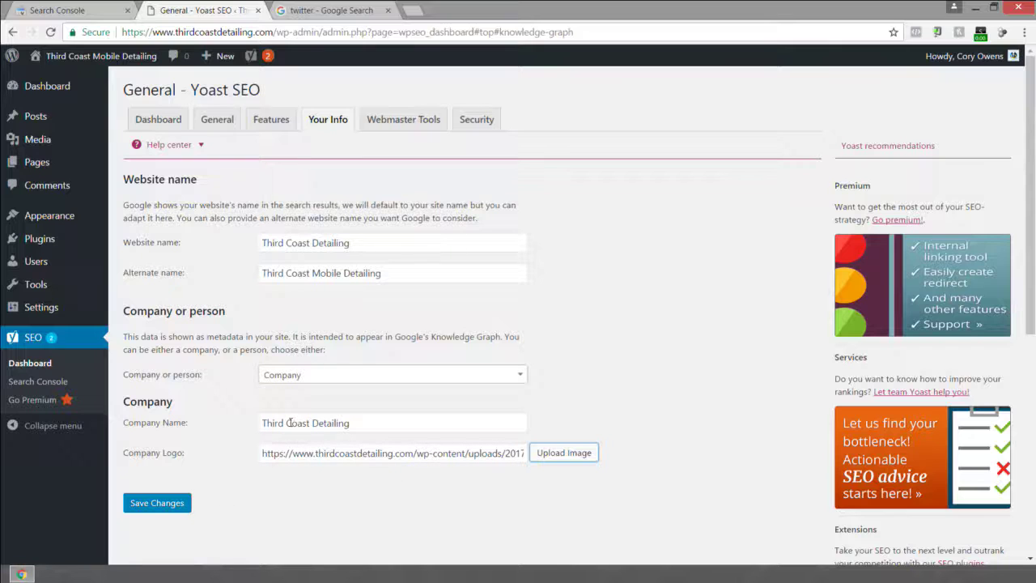
click(175, 499)
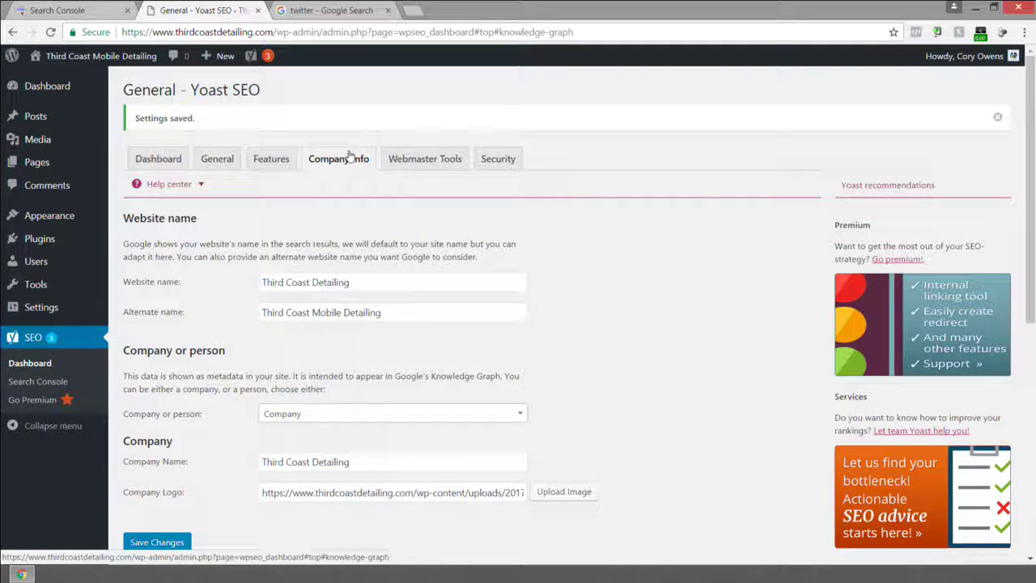
Review the Webmaster Tools, Security and Dashboard tabs, then start the configuration wizard from General.
click(425, 159)
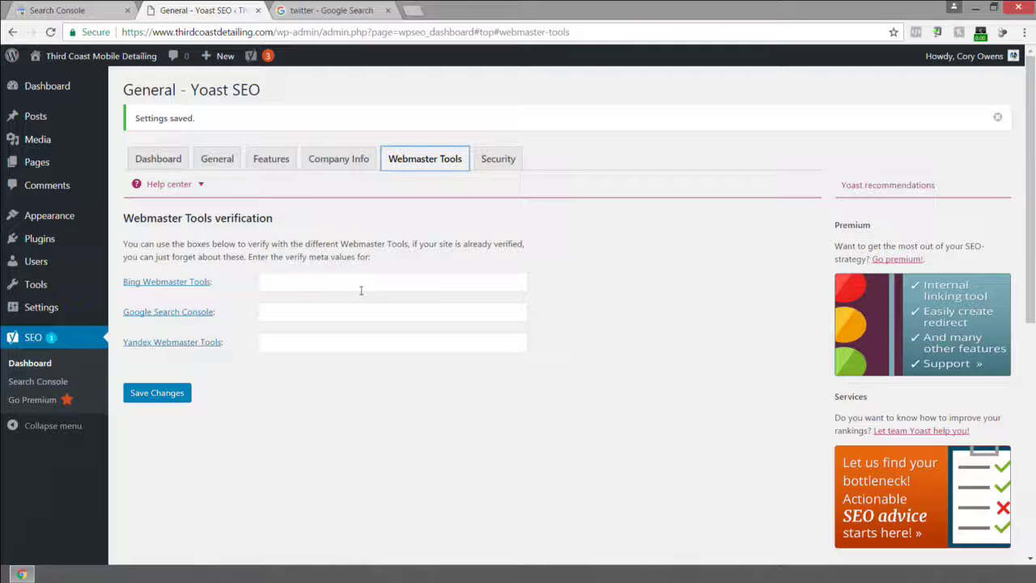
click(275, 313)
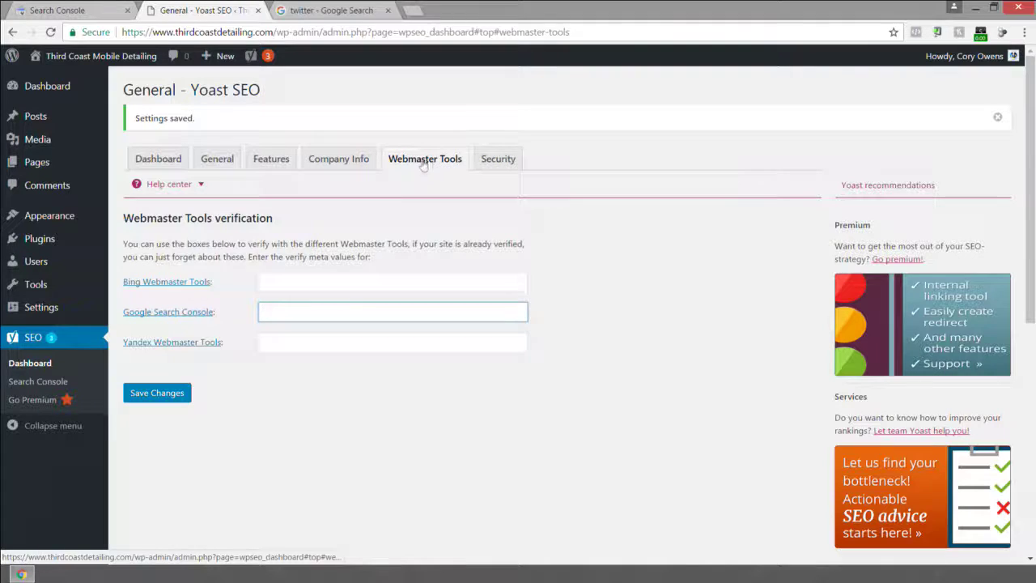
click(497, 160)
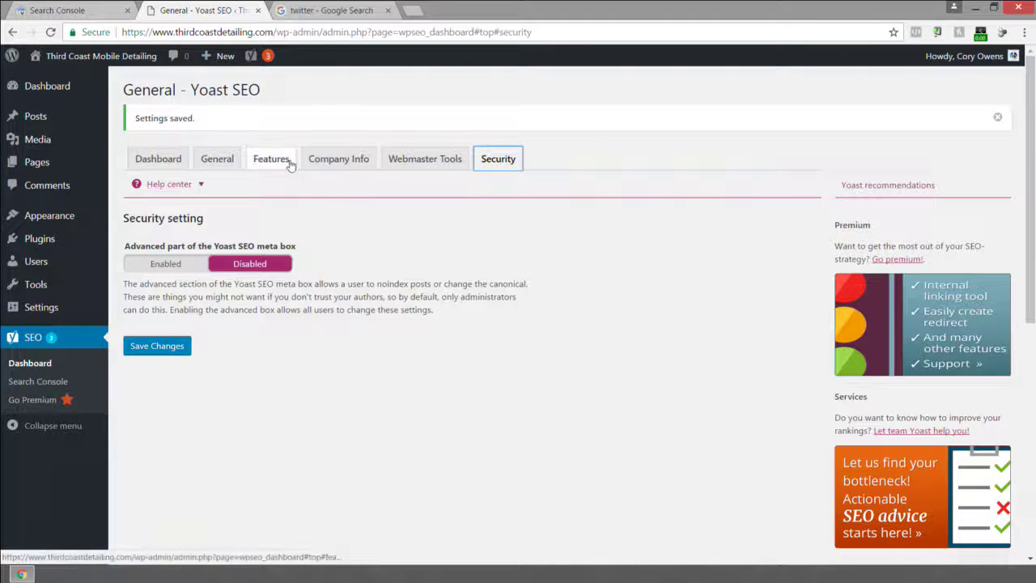
click(215, 160)
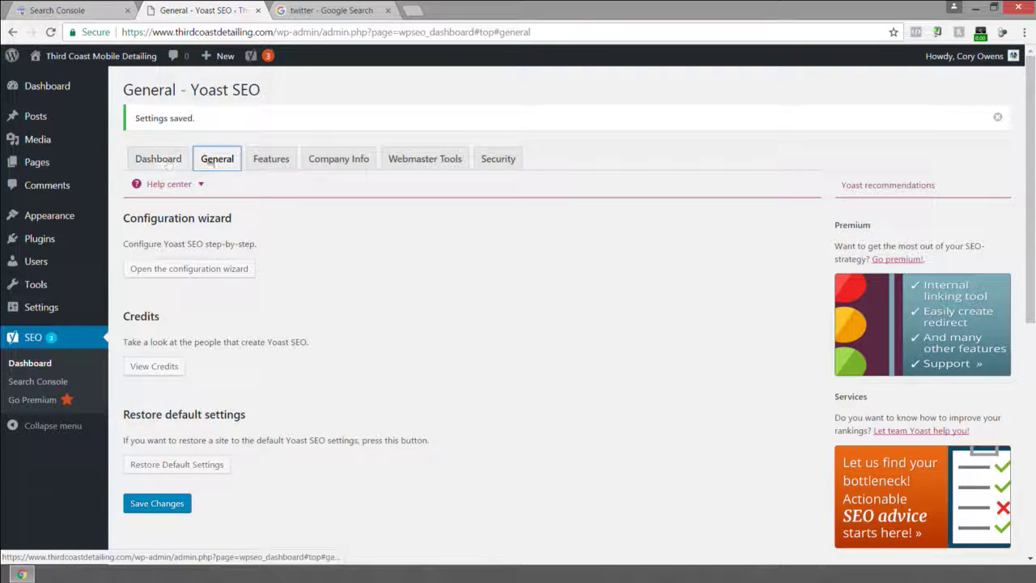
click(162, 161)
click(215, 160)
click(162, 159)
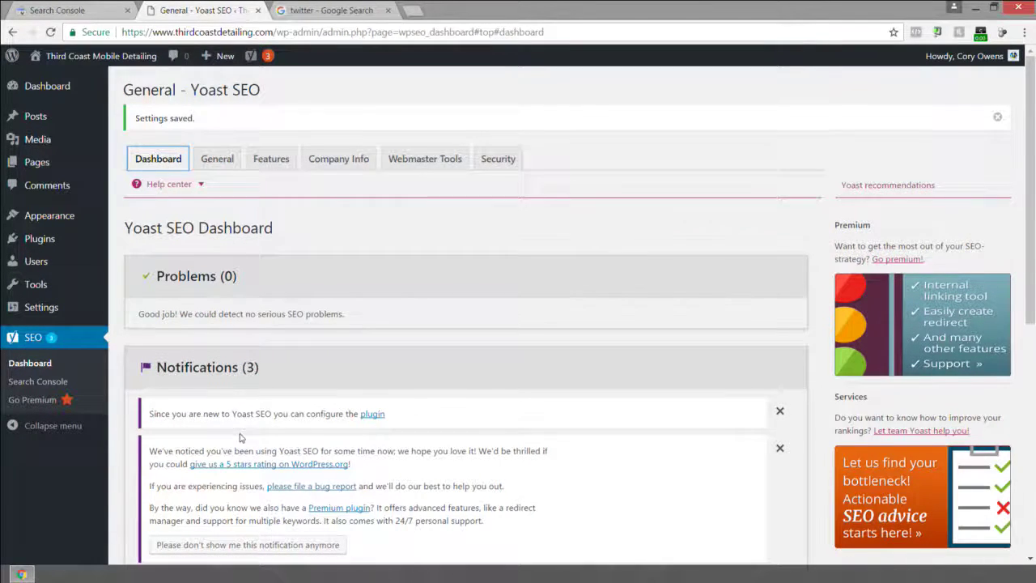
scroll(239, 438, down, 2)
scroll(238, 347, up, 2)
click(215, 162)
click(195, 273)
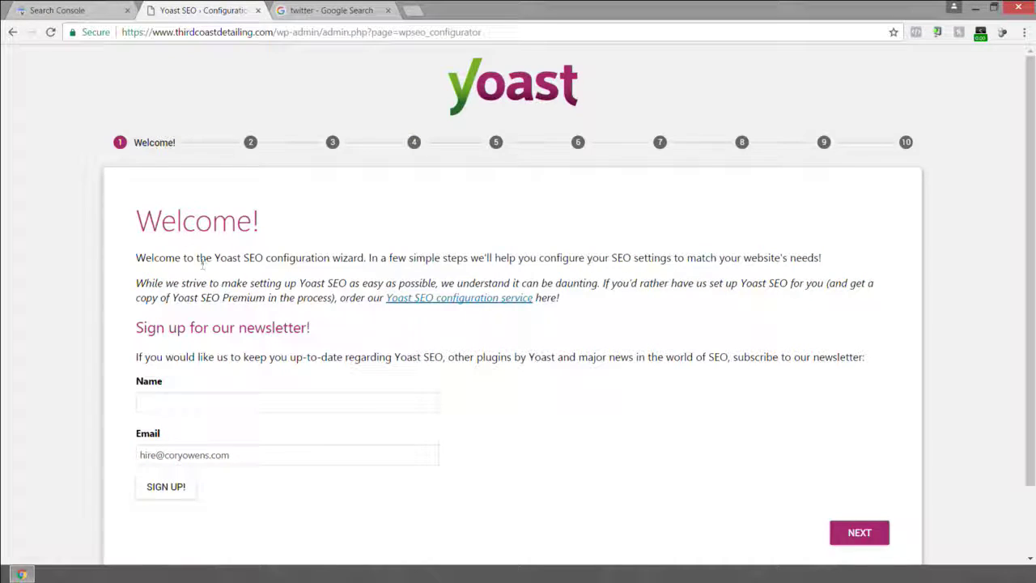
Get past the wizard's Welcome step and mark the site as a live Production site.
scroll(205, 348, down, 2)
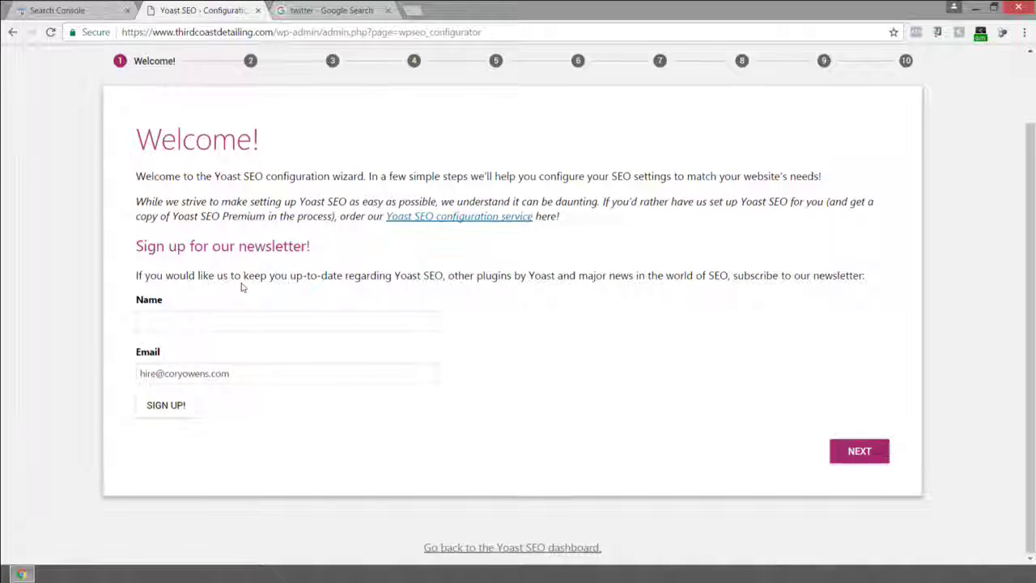
drag(235, 369, 97, 366)
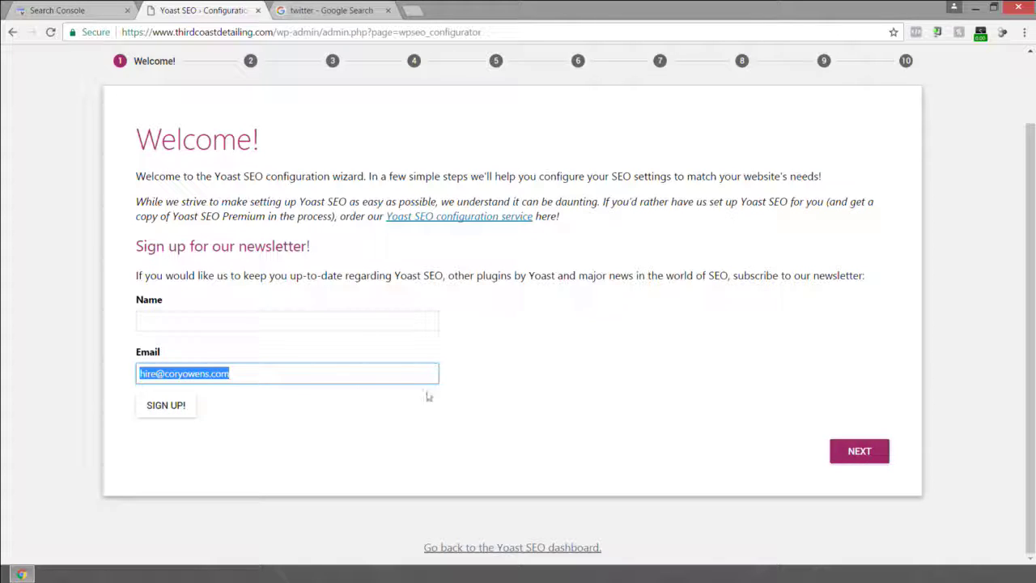
click(877, 453)
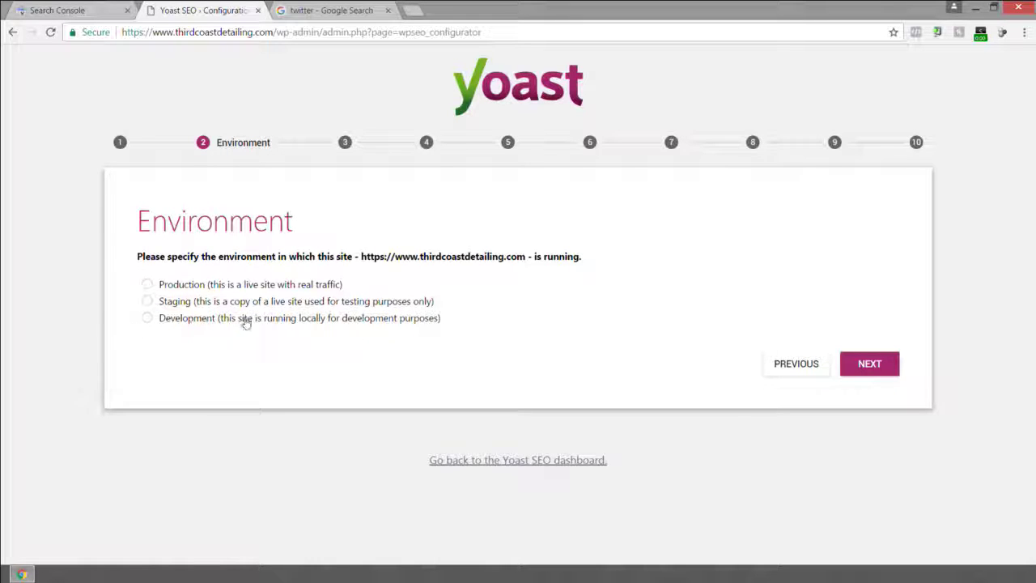
click(146, 284)
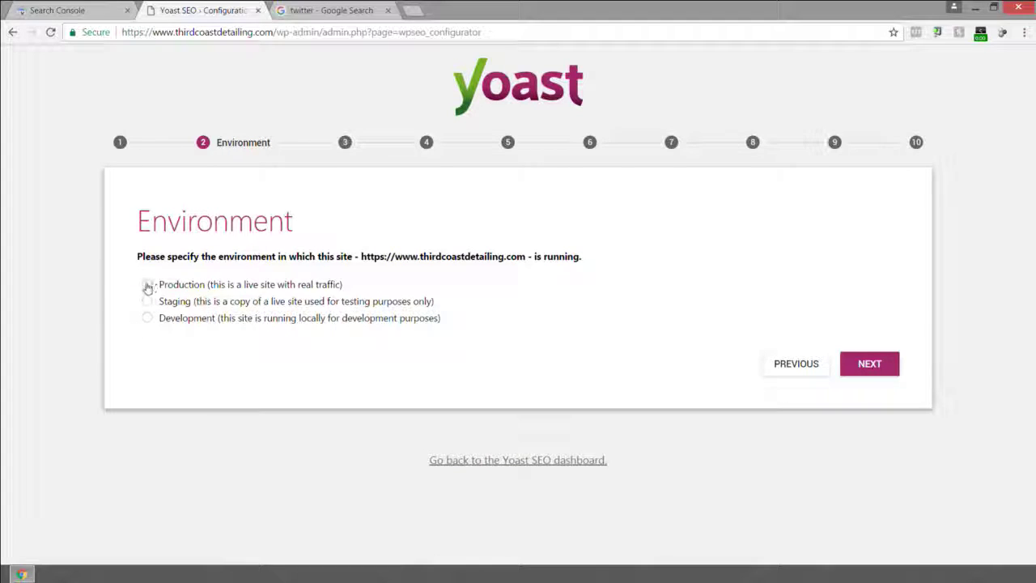
click(869, 365)
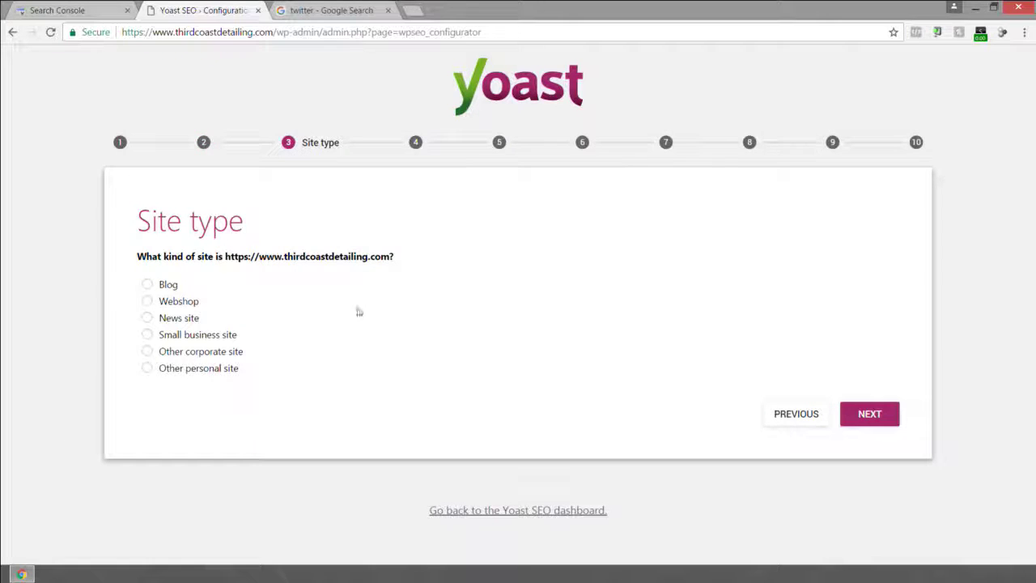
Set the site type to Small business site and keep Company 'Third Coast Detailing'.
click(148, 285)
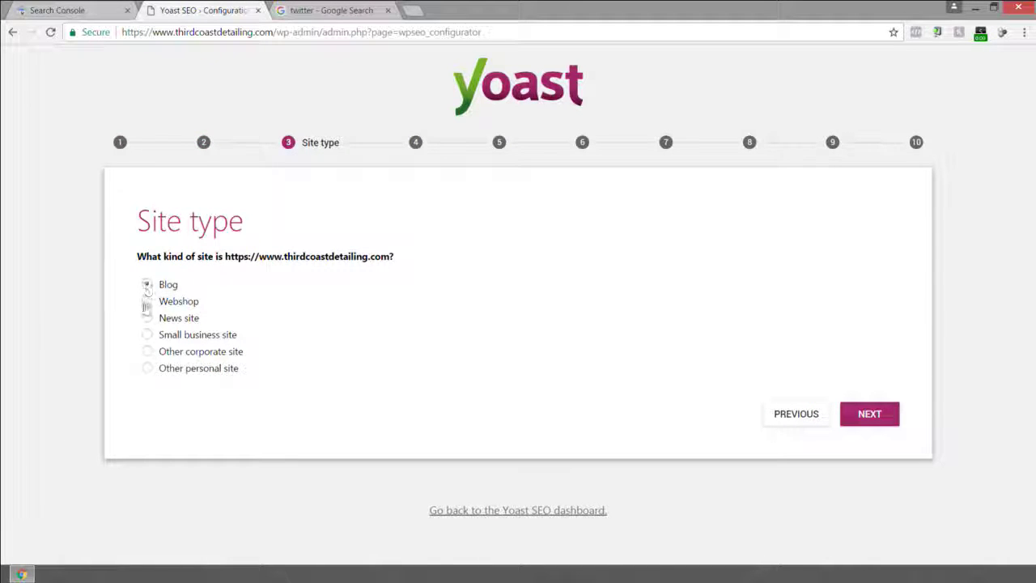
click(147, 335)
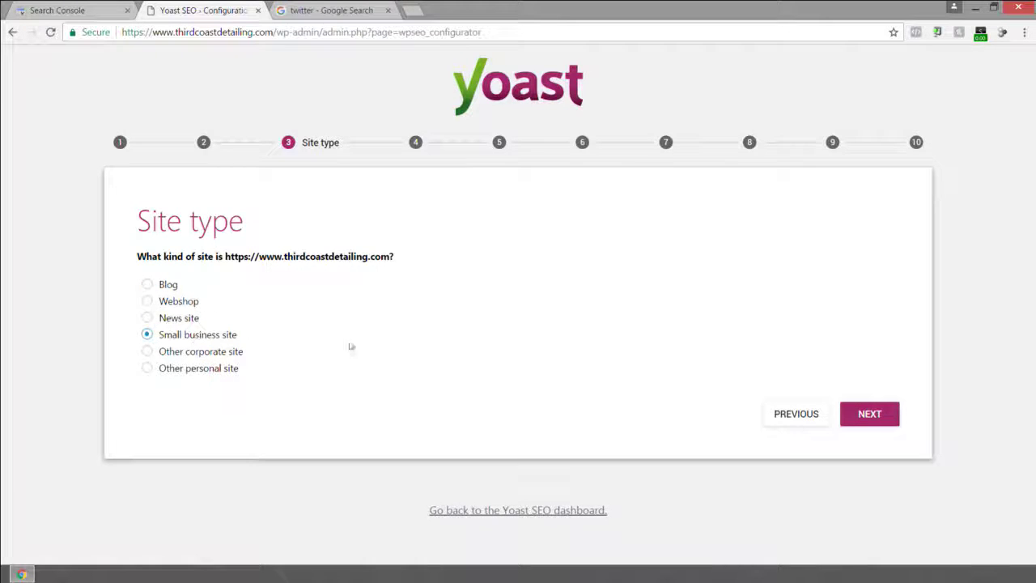
click(869, 413)
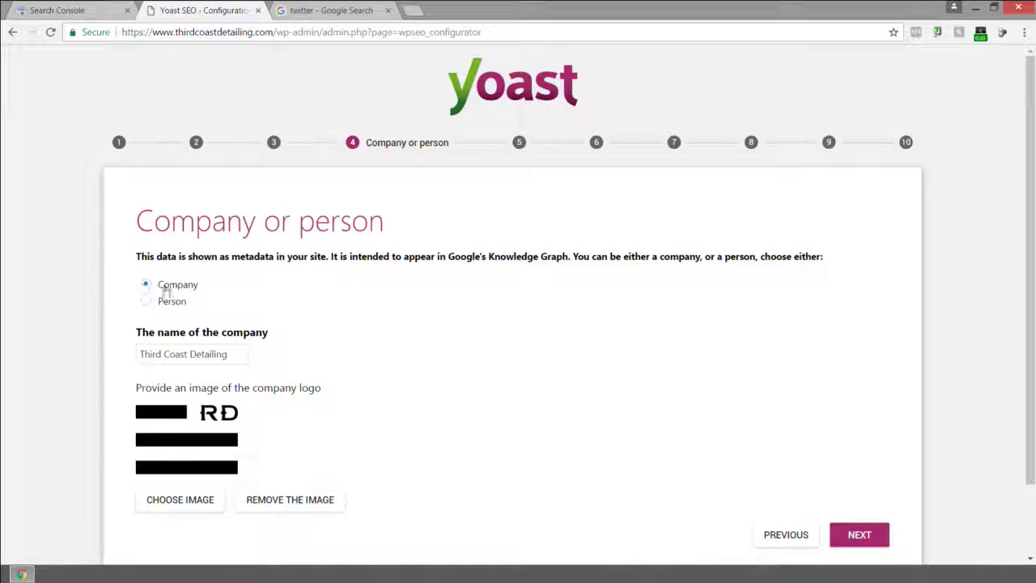
click(144, 354)
drag(141, 354, 243, 356)
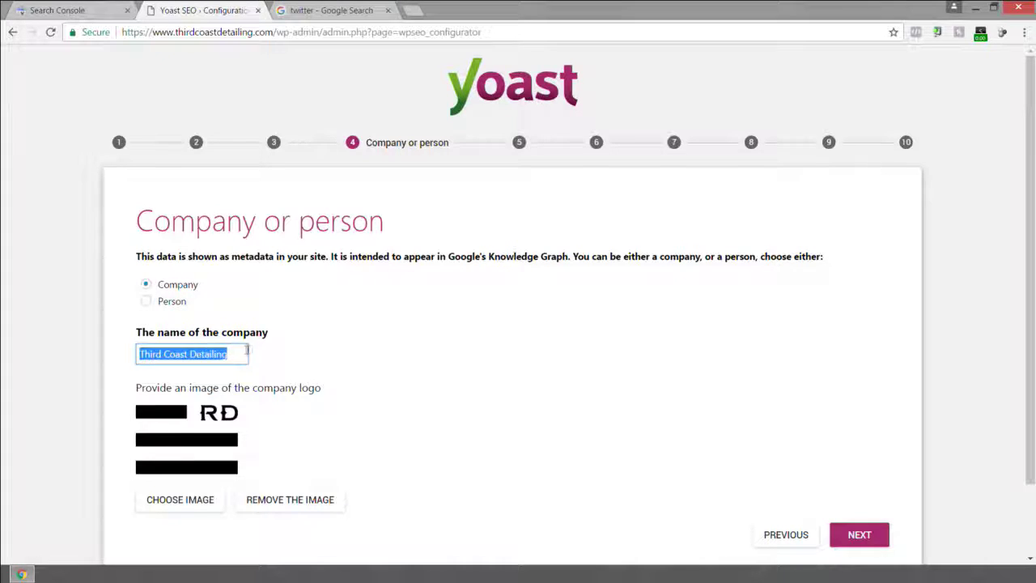
scroll(187, 356, down, 2)
scroll(492, 373, down, 1)
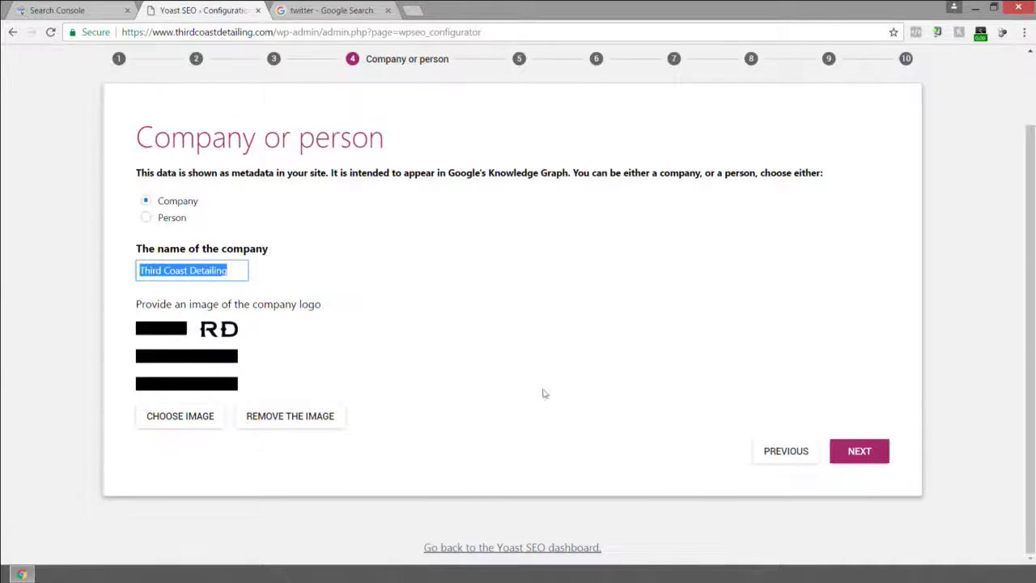
click(858, 456)
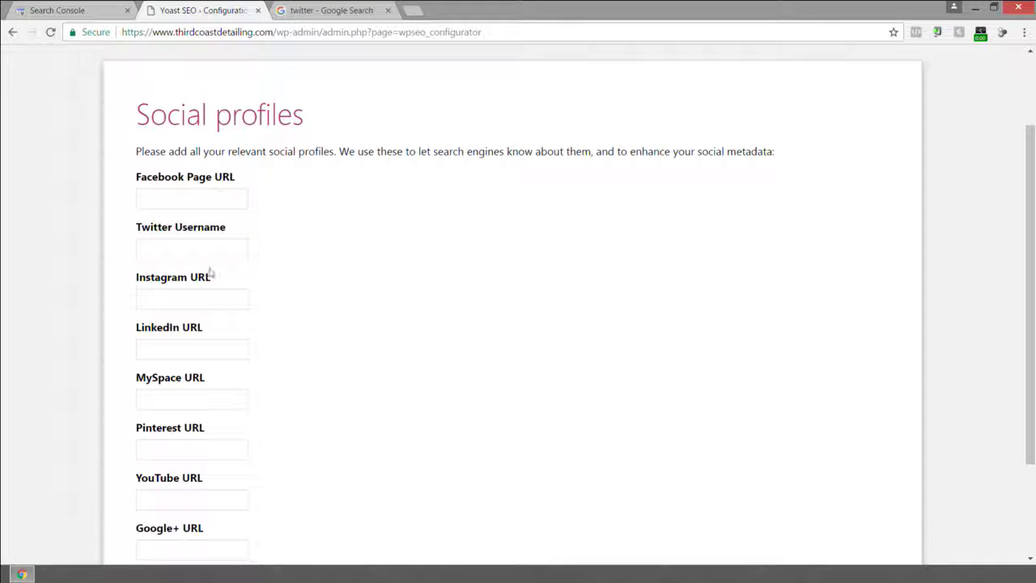
Load facebook.com/thirdcoastdetailing in a new browser tab.
click(187, 198)
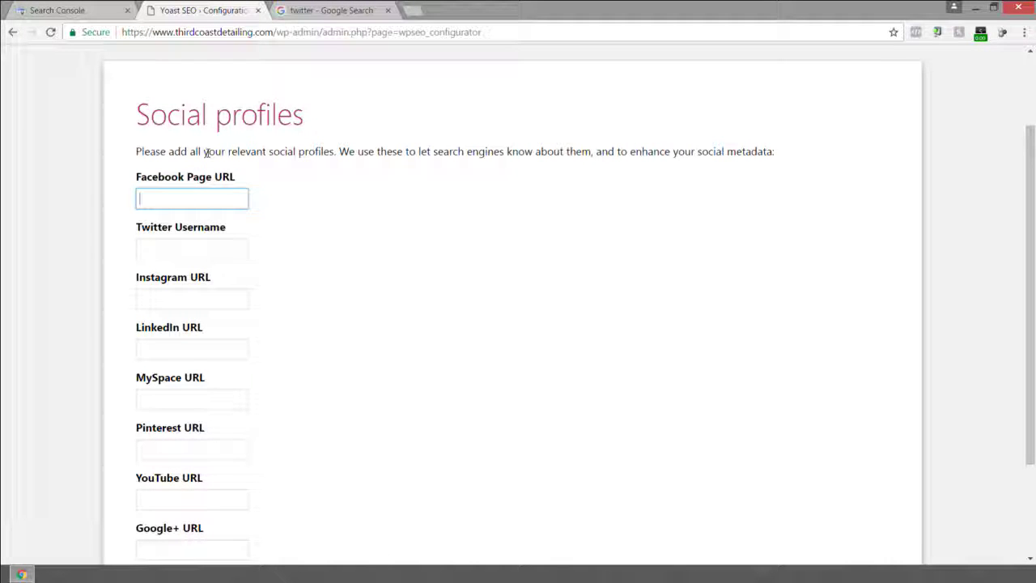
click(413, 11)
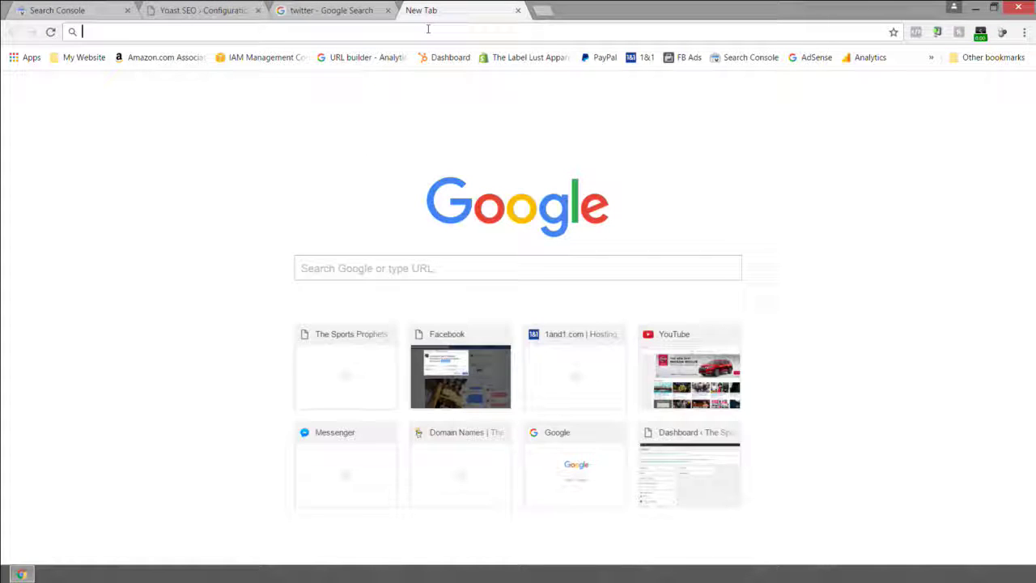
text(facebook.com/)
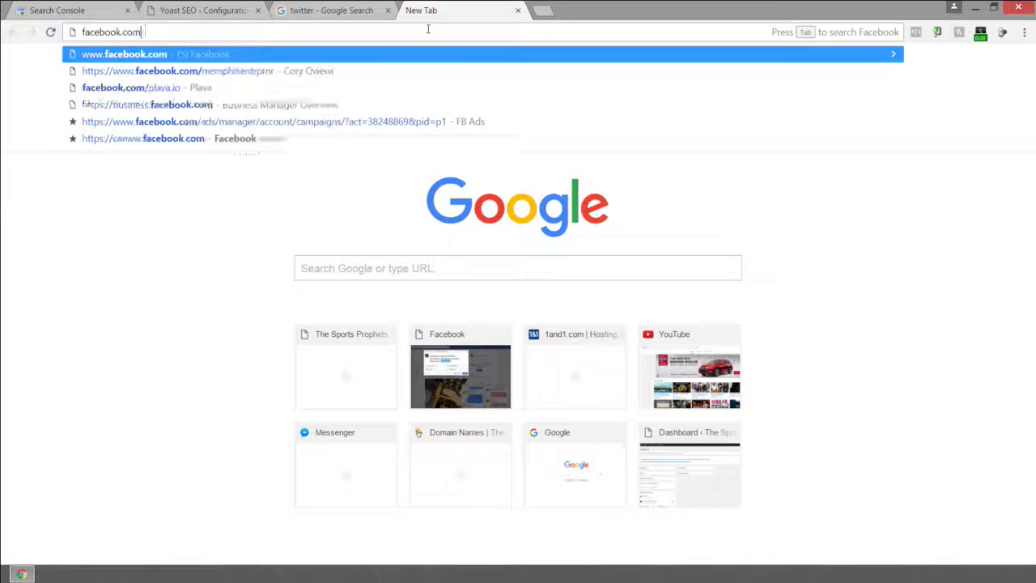
text(thirdcoast)
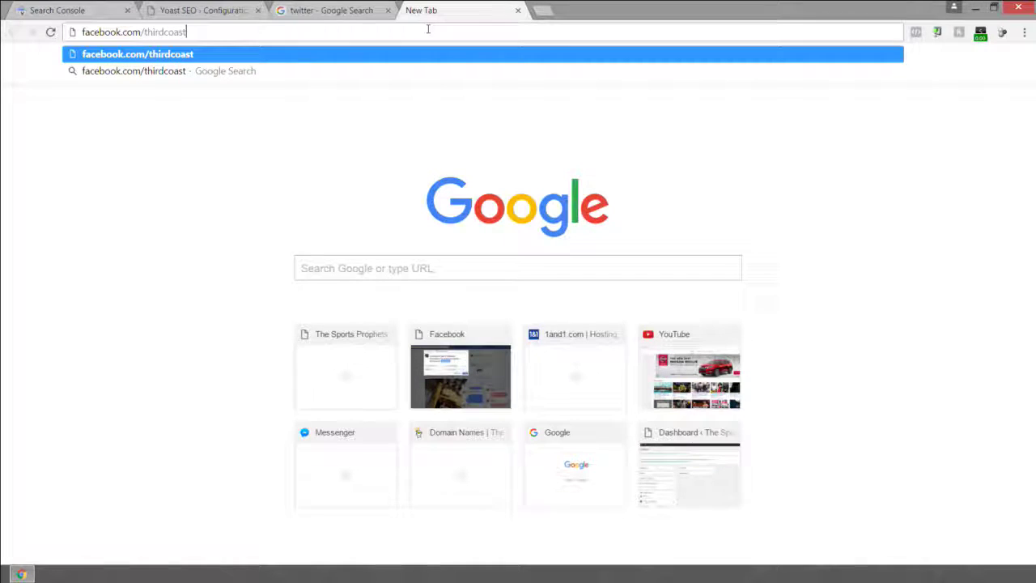
text(detailing)
key(Return)
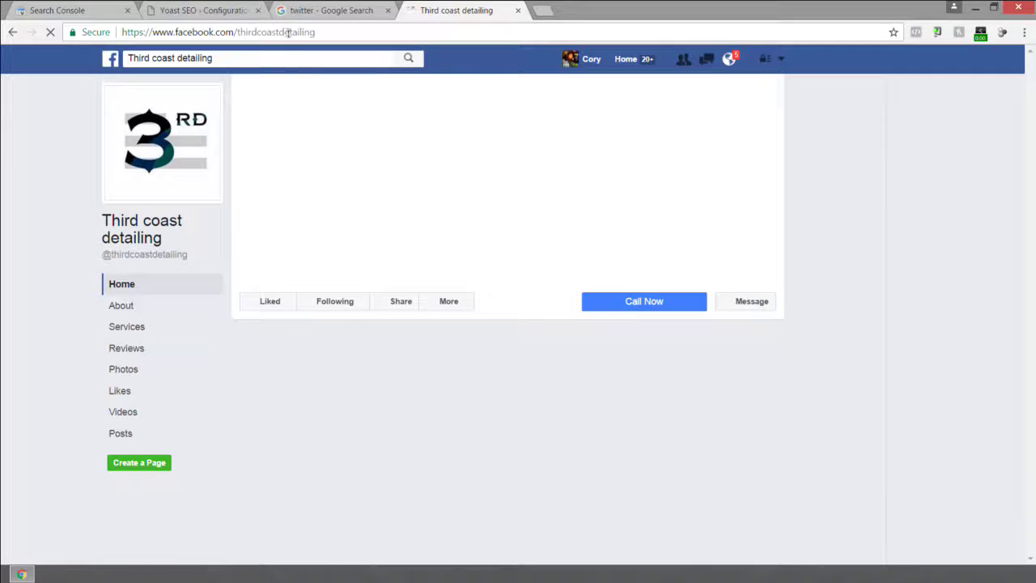
Copy the Facebook page address and paste it into the Yoast Facebook Page URL field.
right_click(288, 34)
click(346, 82)
click(202, 10)
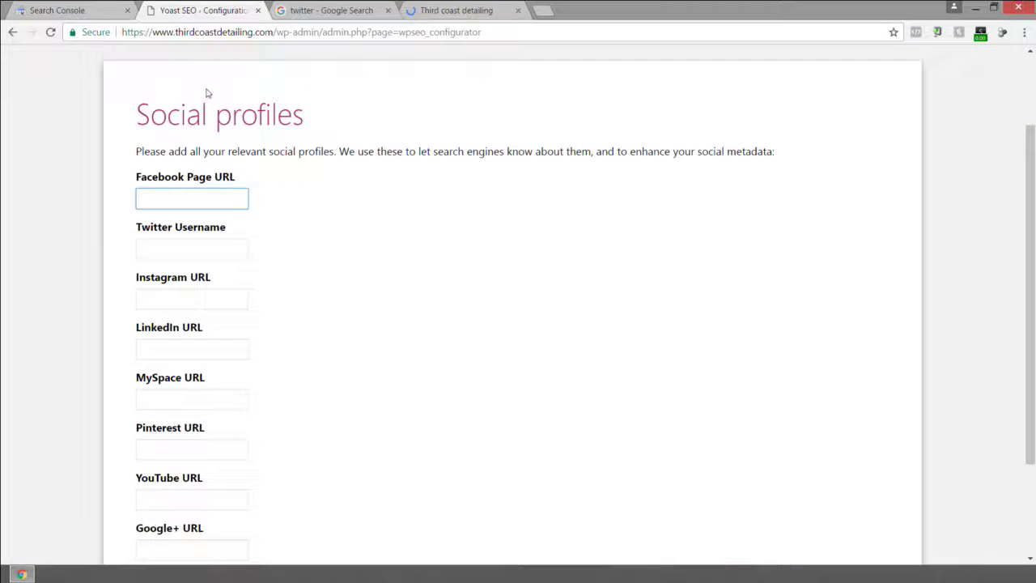
click(186, 195)
key(ctrl+v)
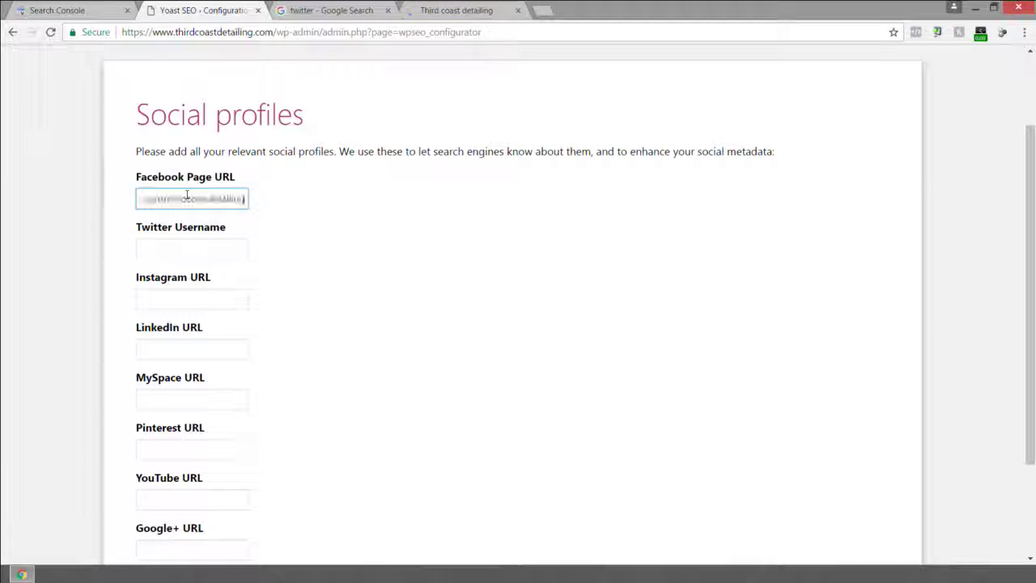
click(470, 9)
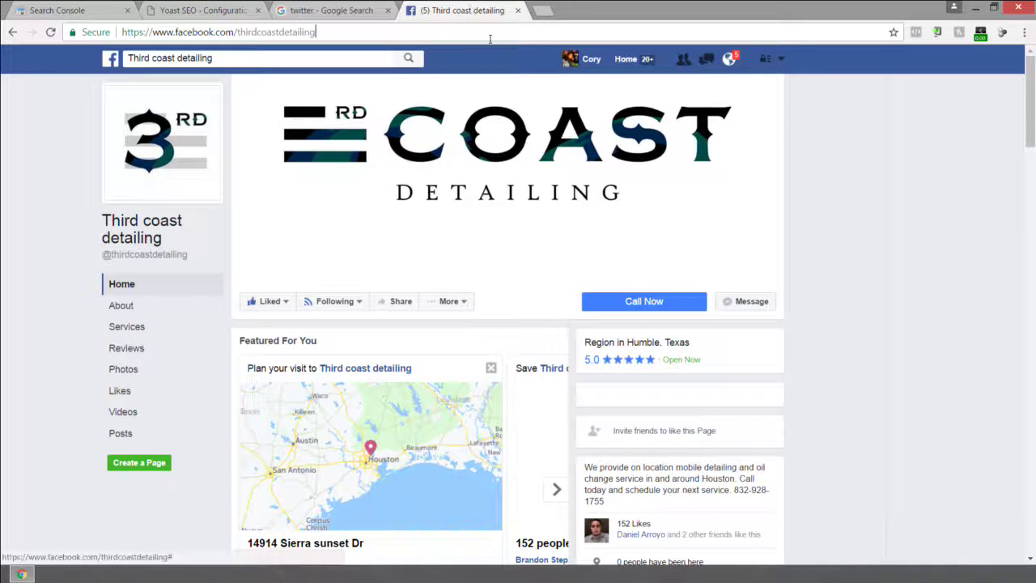
double_click(493, 33)
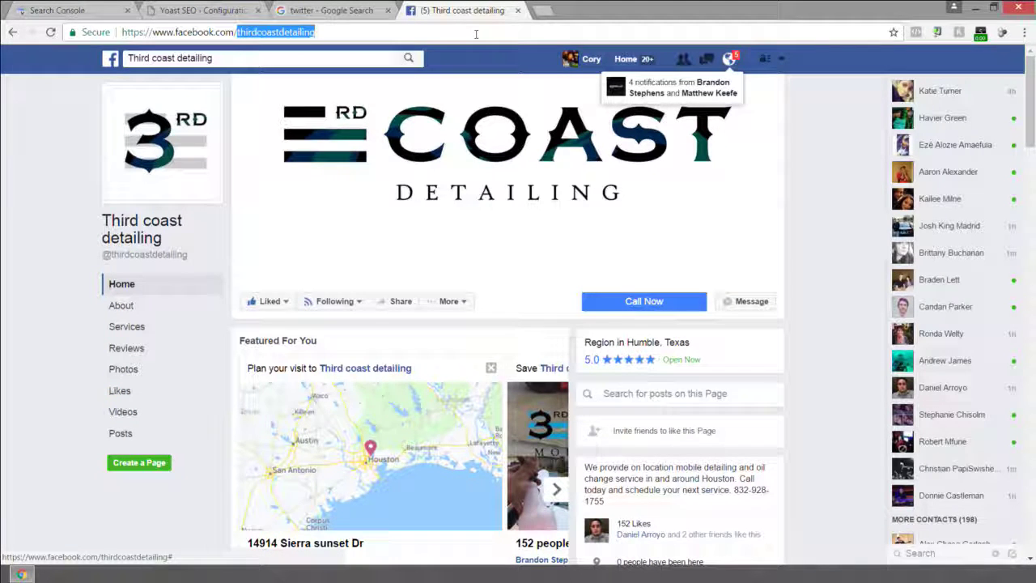
triple_click(475, 32)
Search Twitter for 'third coast detail', find no matching account, and return to Yoast.
text(twitter.com)
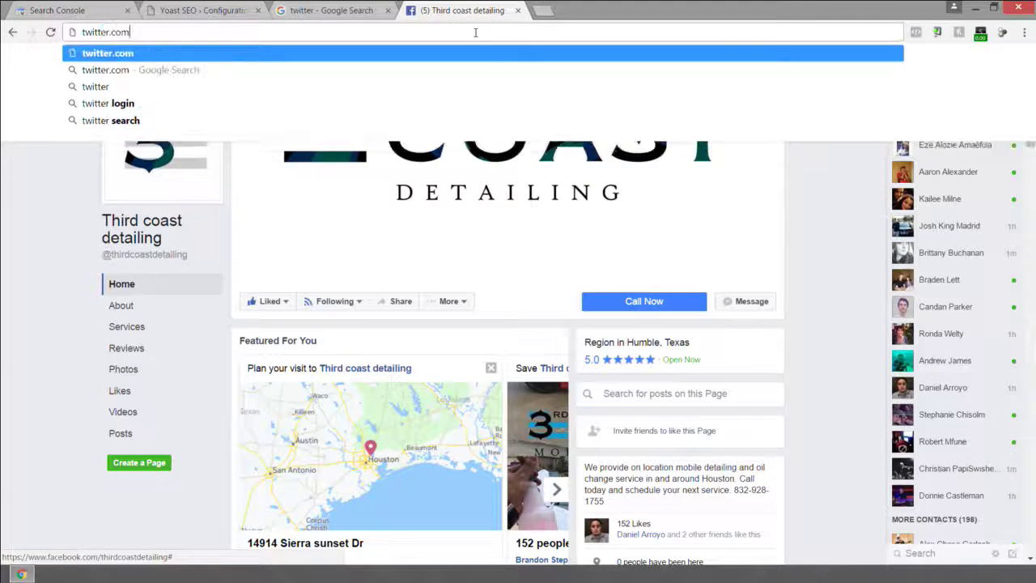
key(Return)
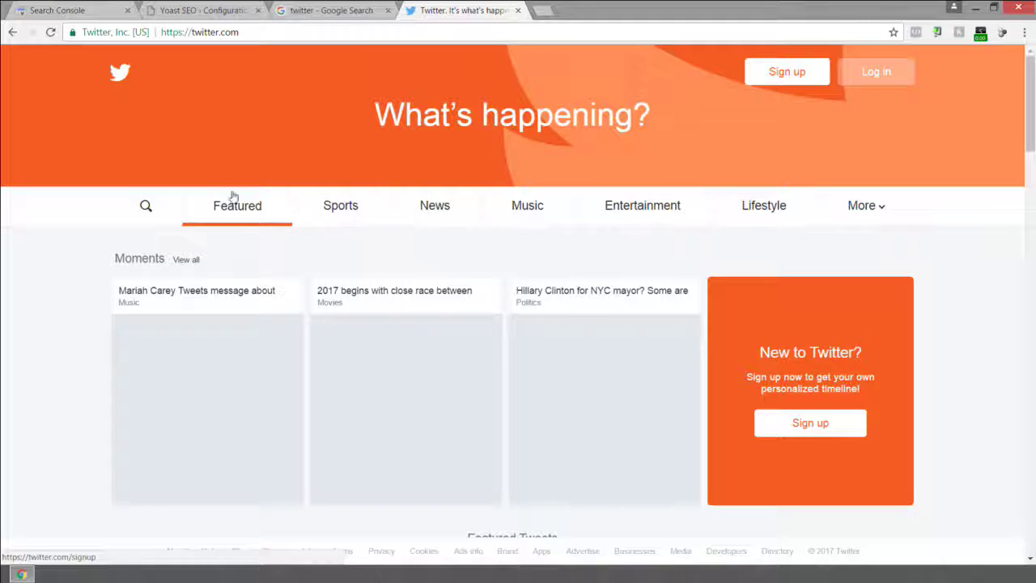
click(143, 209)
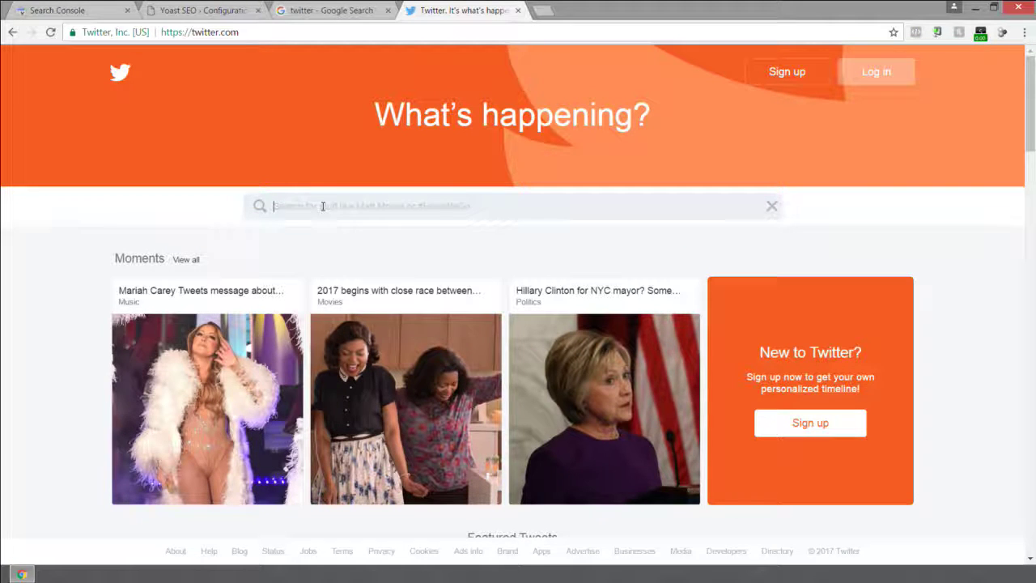
text(third coast)
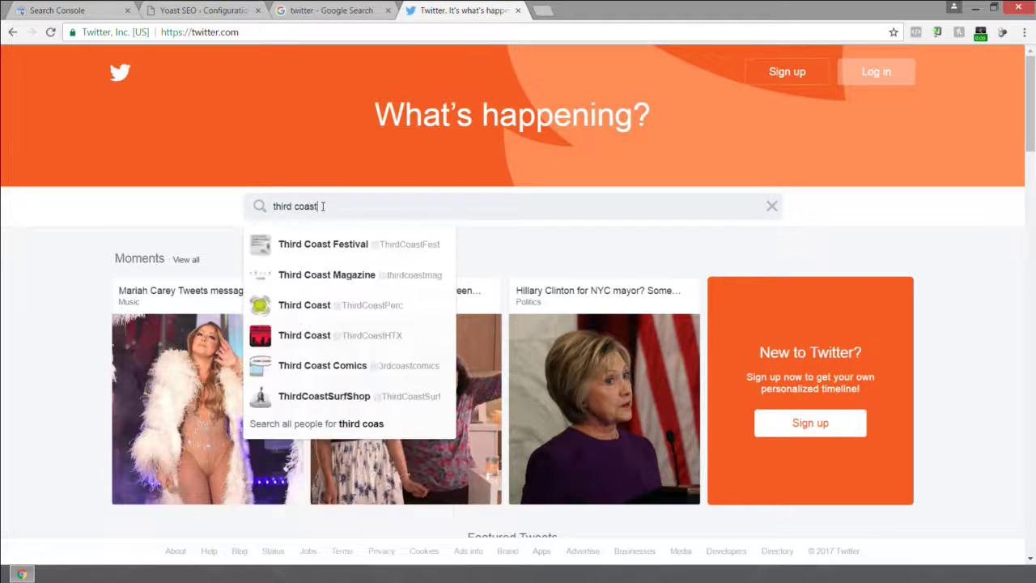
text( detailing)
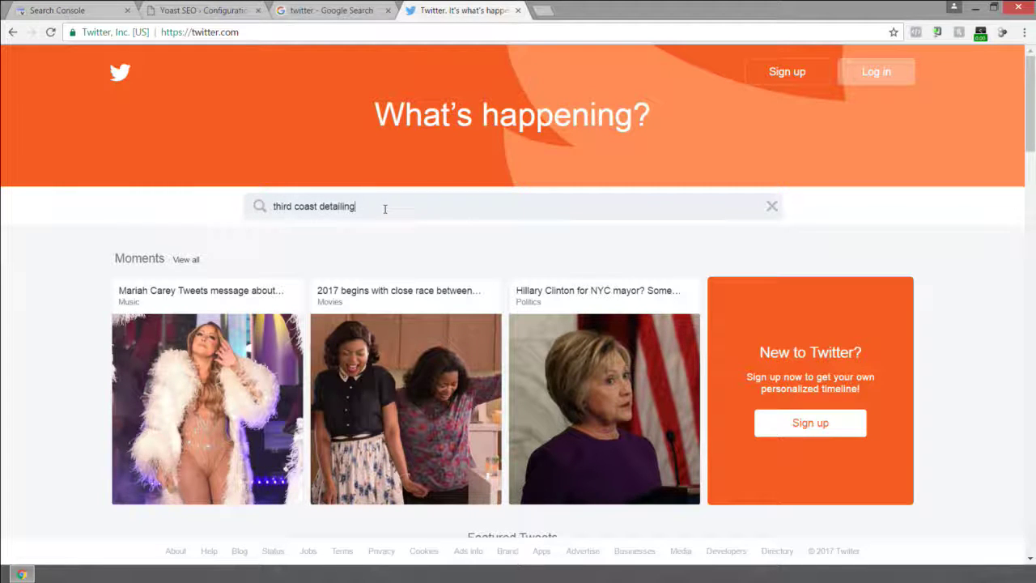
key(Return)
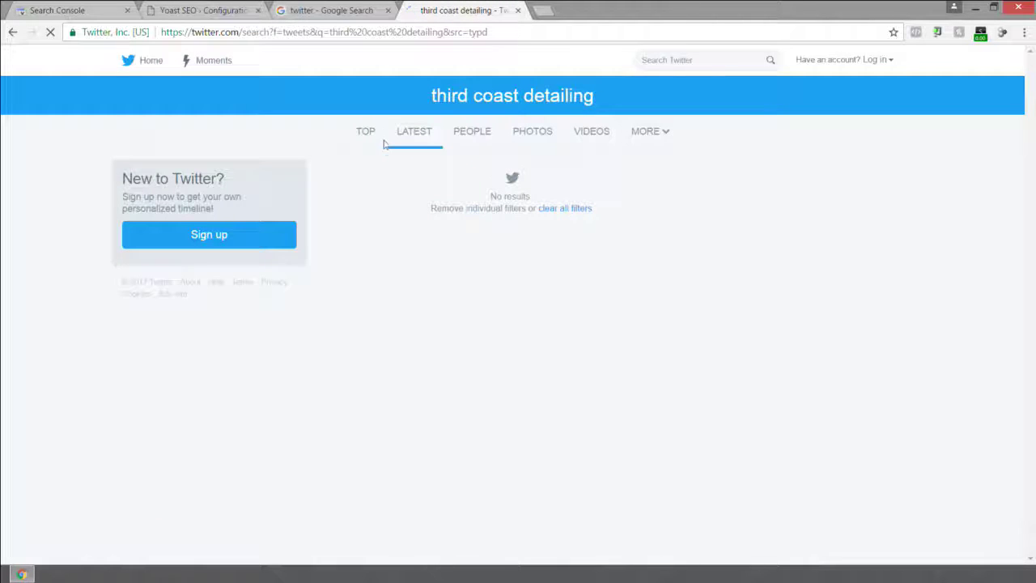
click(874, 60)
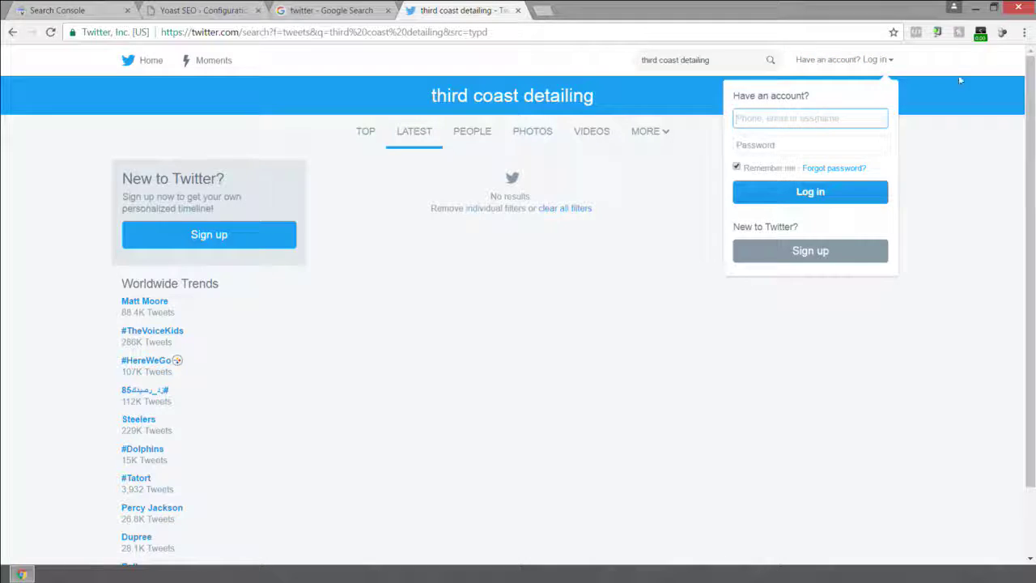
click(331, 10)
Focus the Instagram URL field, then load instagram.com in the former Twitter tab.
click(203, 10)
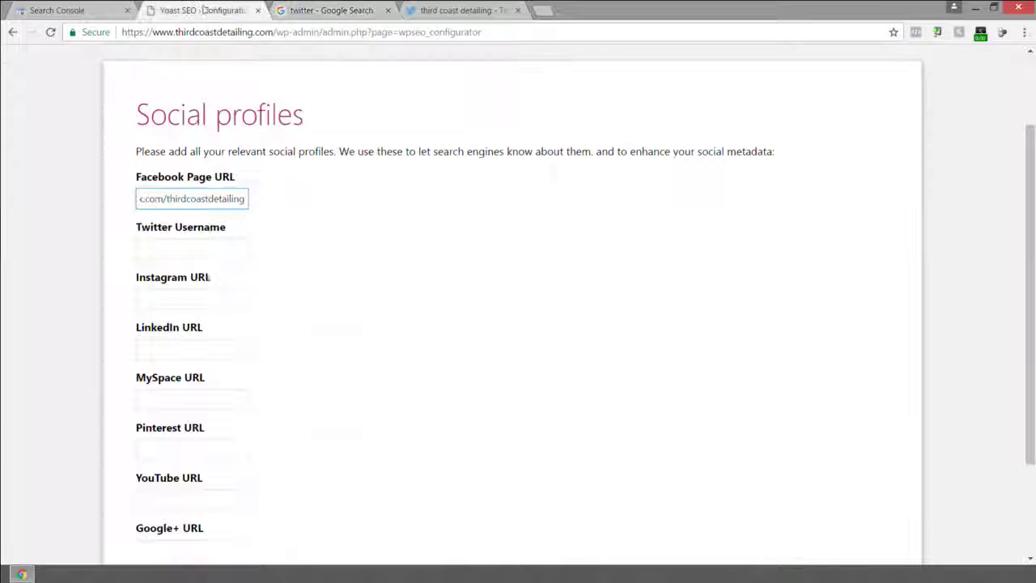
click(173, 297)
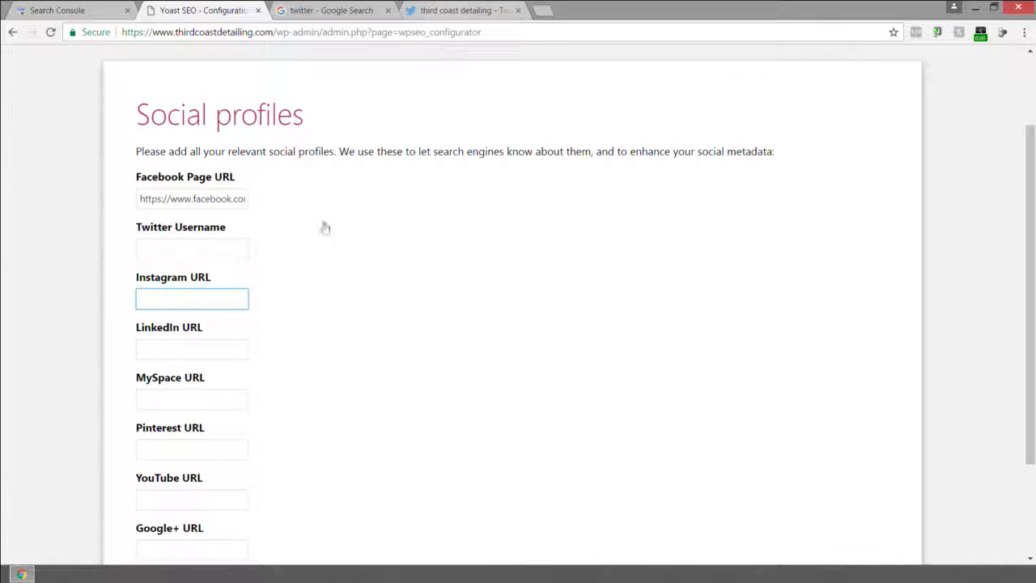
click(441, 10)
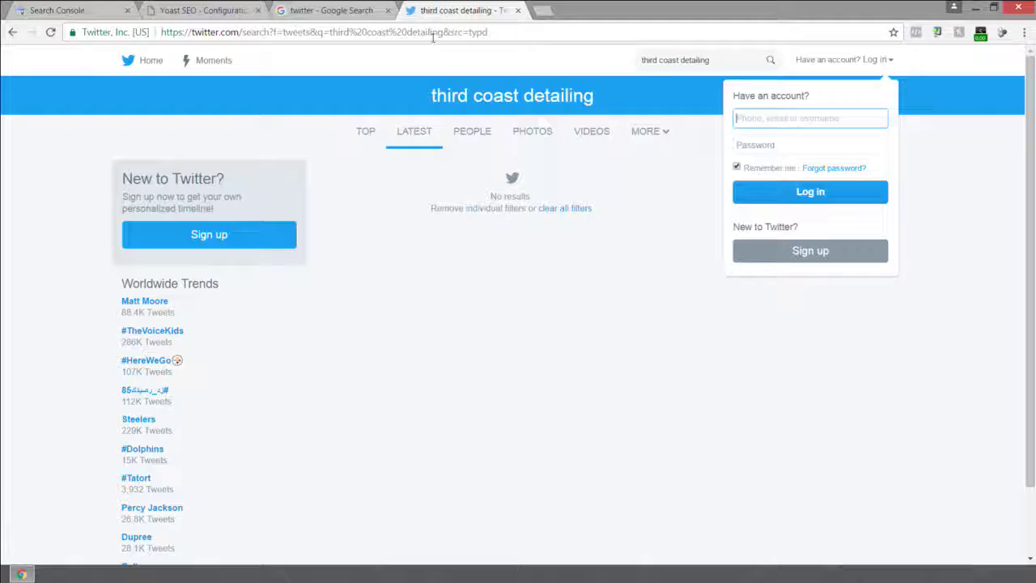
click(437, 32)
text(instagram.com/memphisentrepreneur.club)
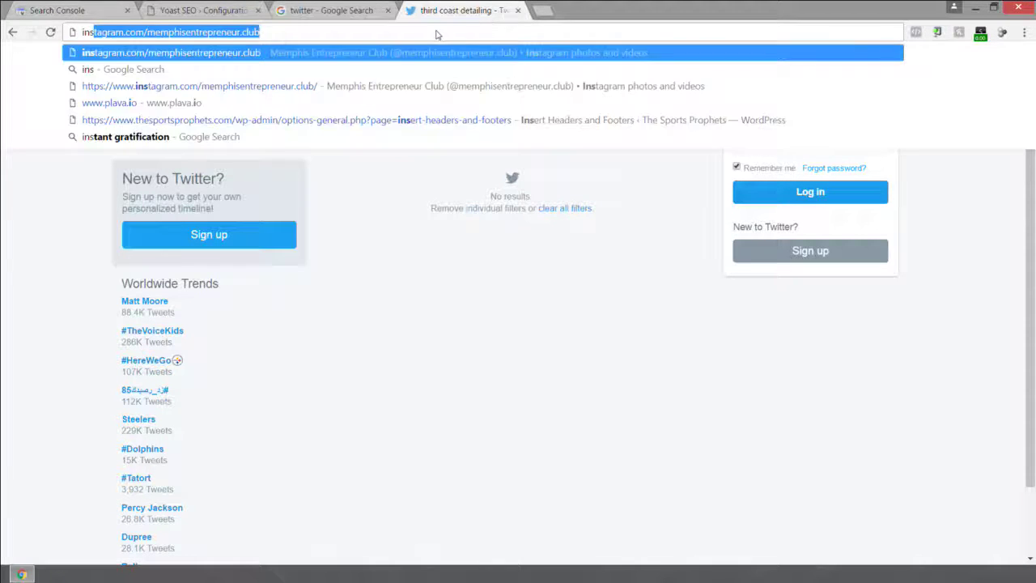
key(Return)
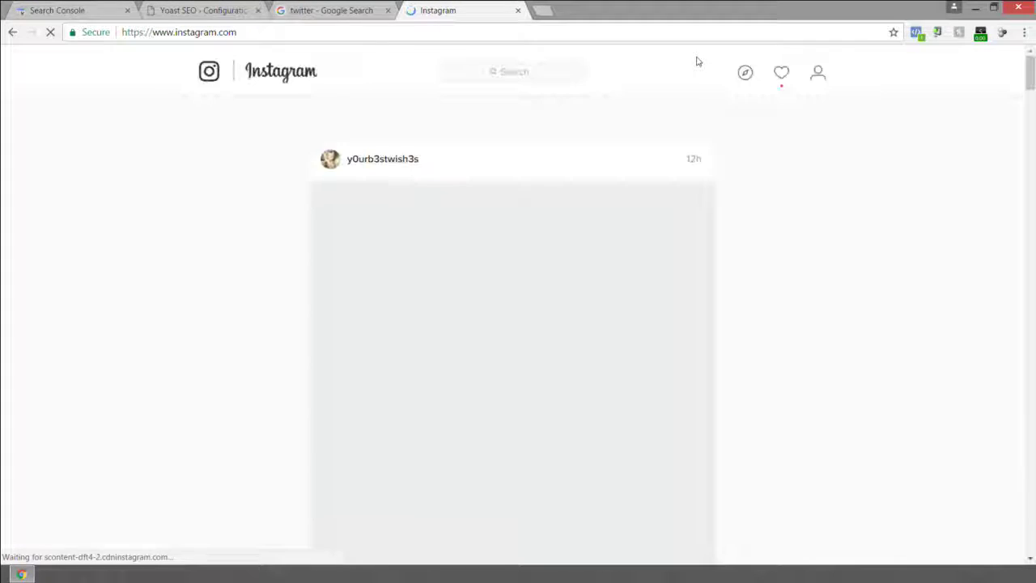
Find the thirdcoast_detailing Instagram profile by searching 'third coast detailing' and copy its address.
click(529, 72)
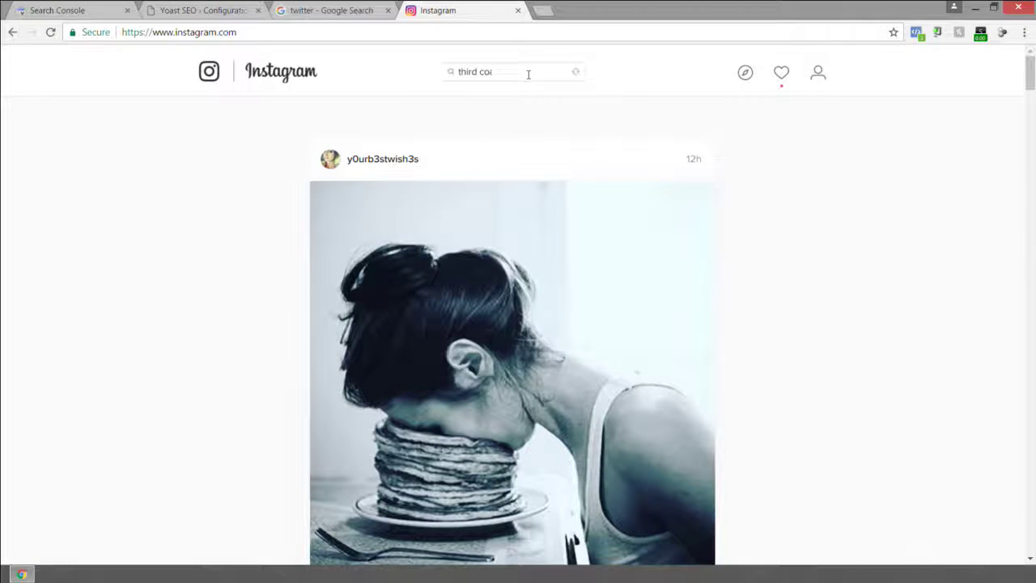
text(third coast detailing)
click(510, 126)
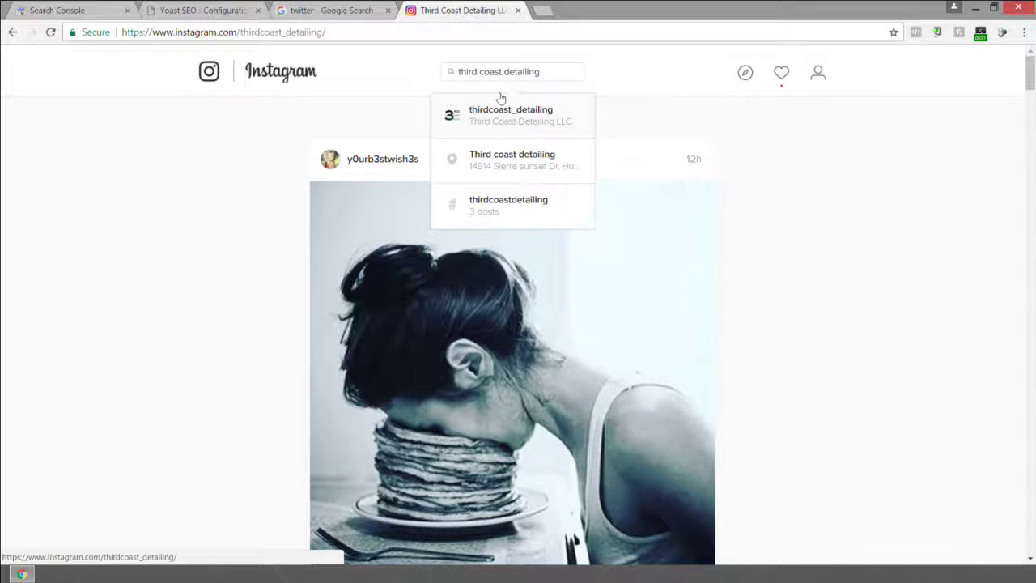
right_click(364, 32)
click(409, 83)
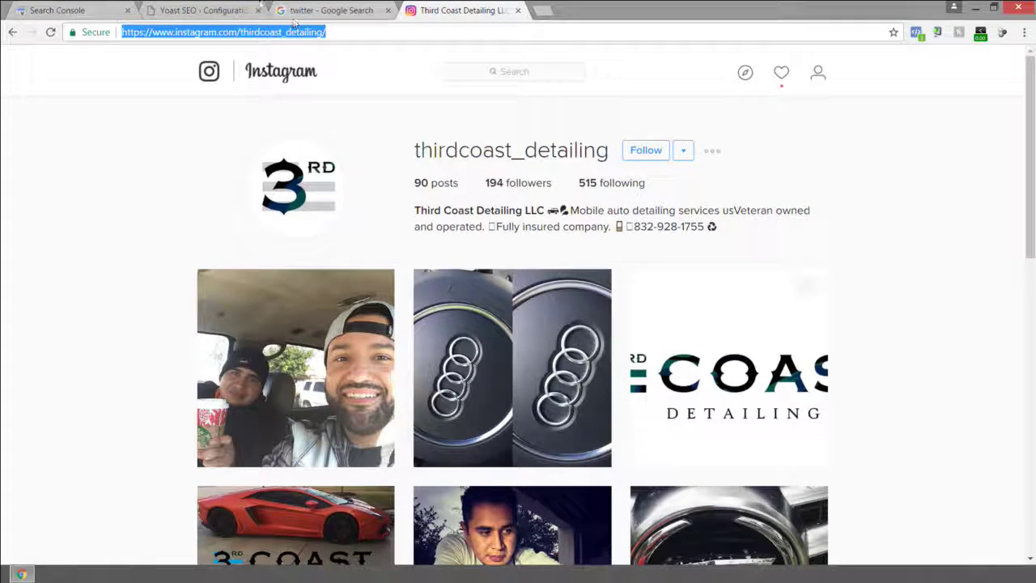
Reload facebook.com/thirdcoastdetailing in another tab, then paste the Instagram address into Instagram URL.
click(227, 9)
click(340, 11)
click(338, 32)
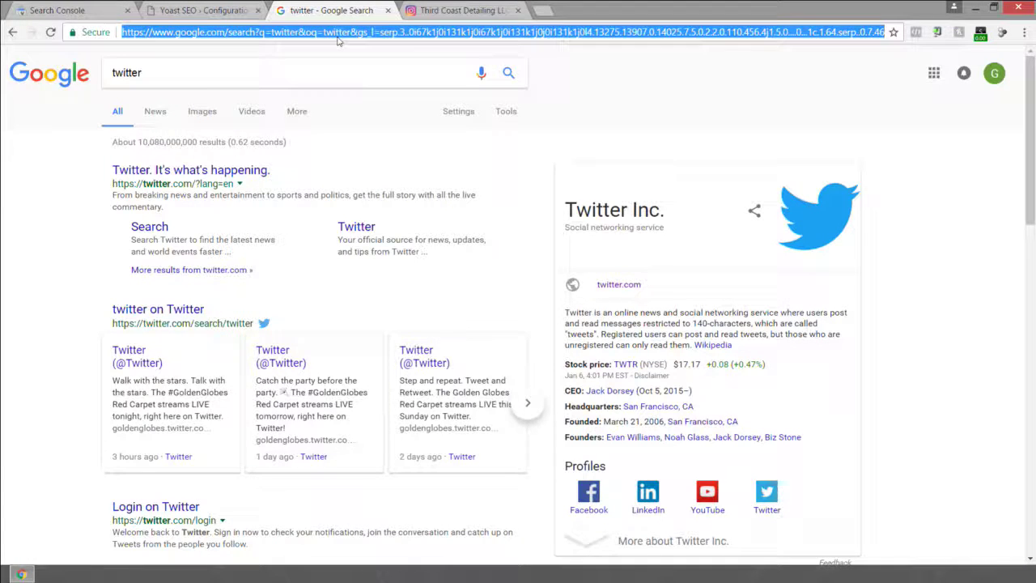
text(facebook.com/)
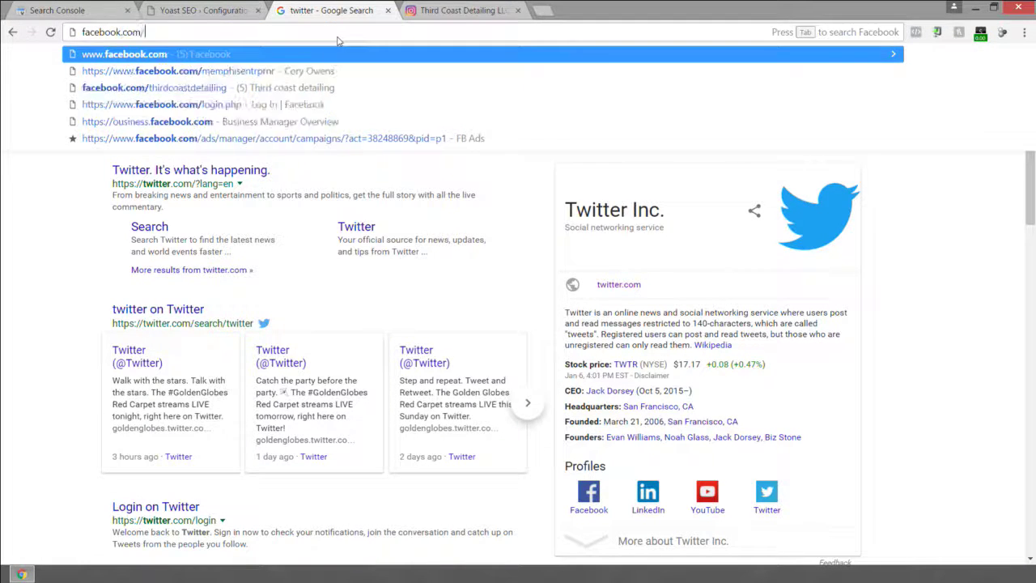
text(thirdcoastdetailing)
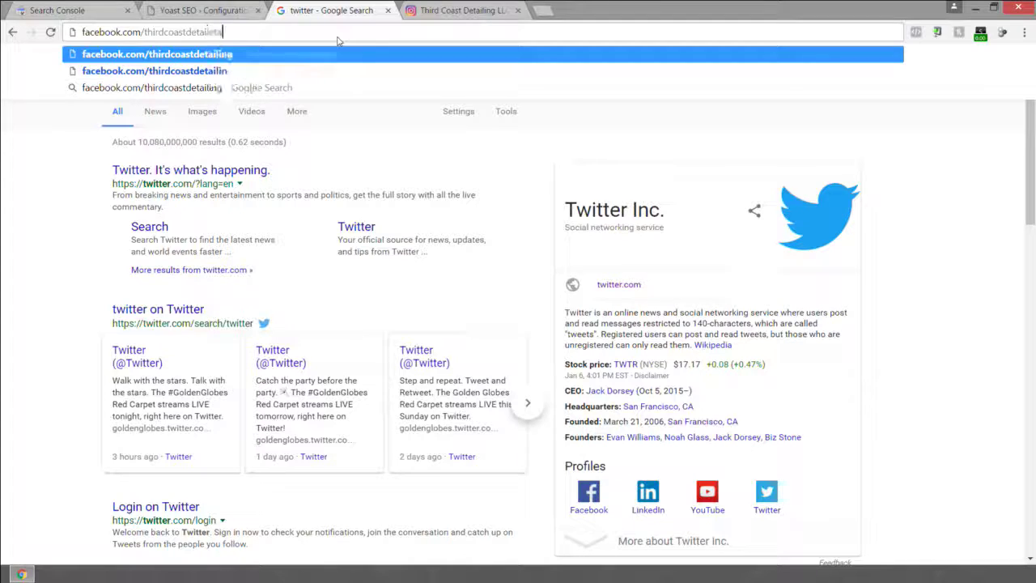
key(Return)
click(200, 10)
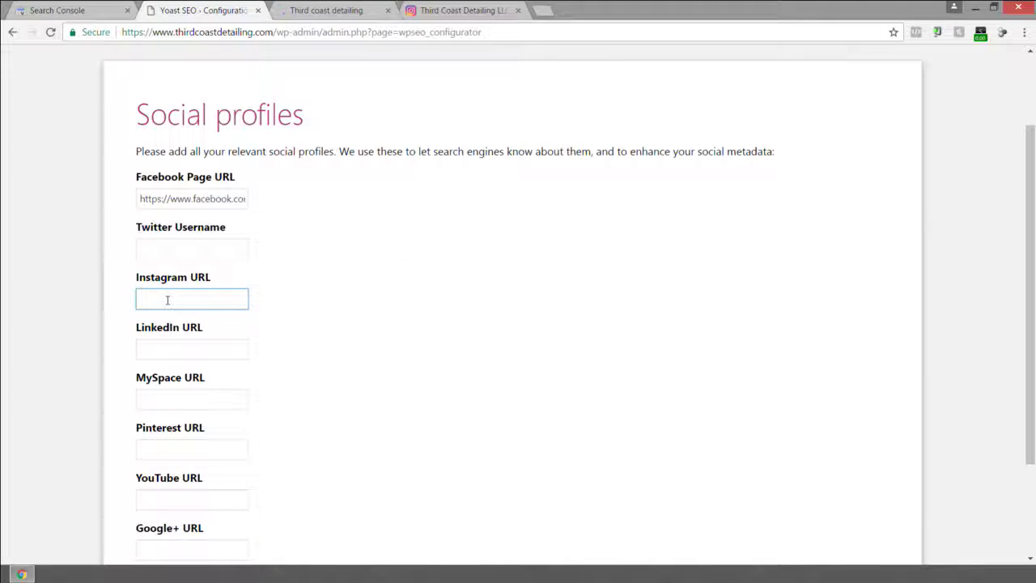
key(ctrl+v)
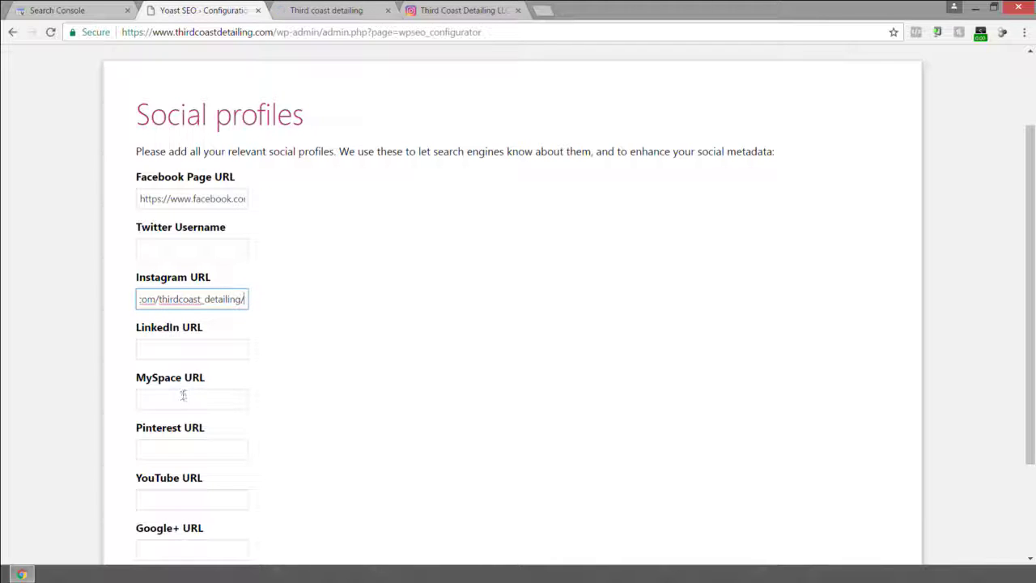
Visit plus.google.com for the Google+ URL, then continue the wizard to Post type visibility.
scroll(177, 381, down, 2)
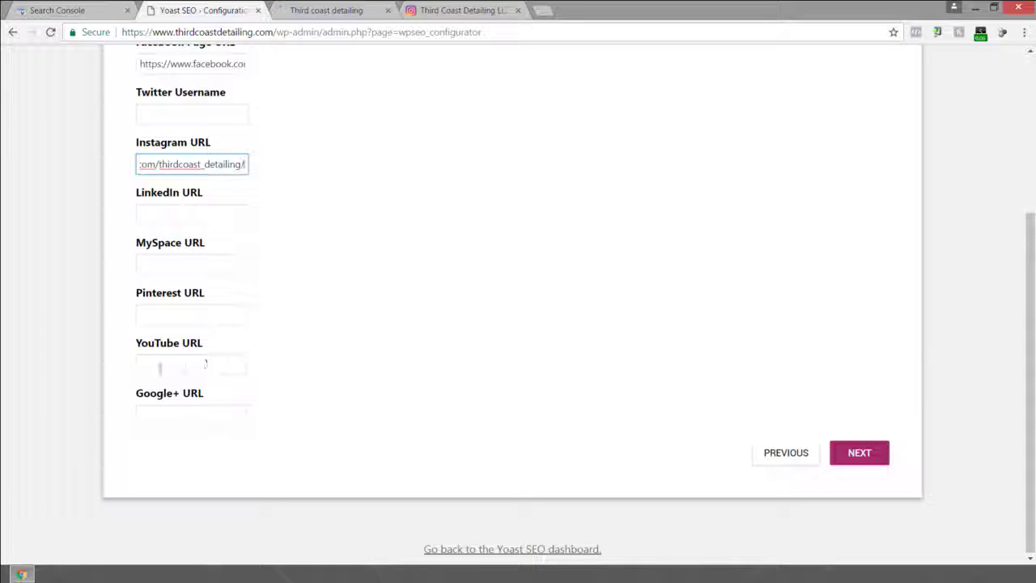
click(193, 414)
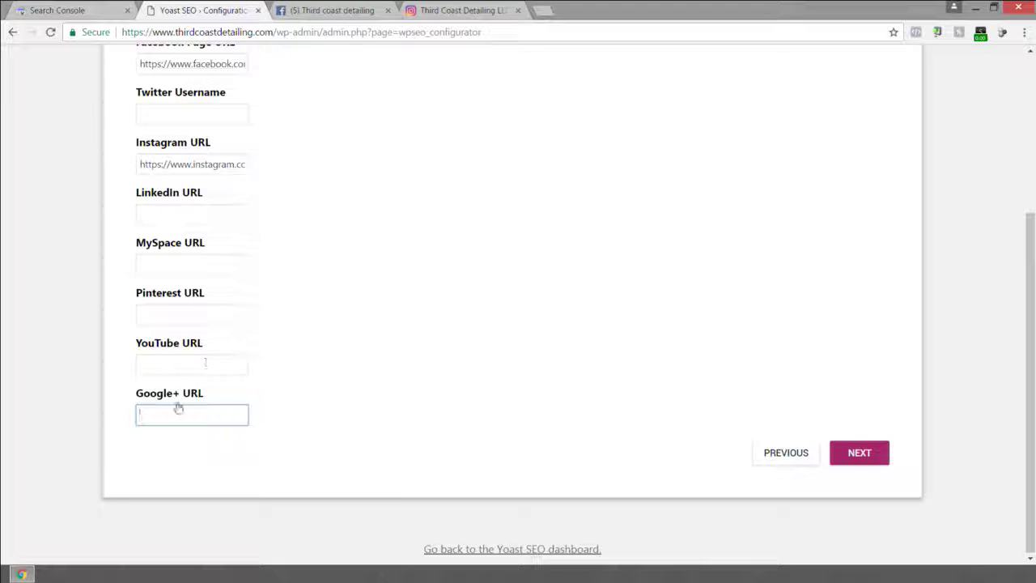
click(542, 10)
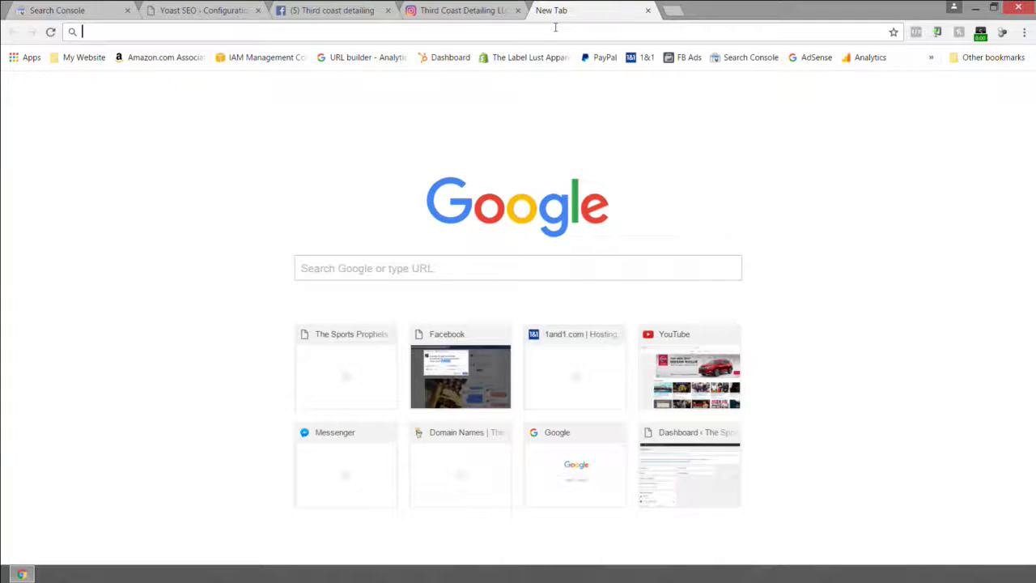
text(plus.google.com)
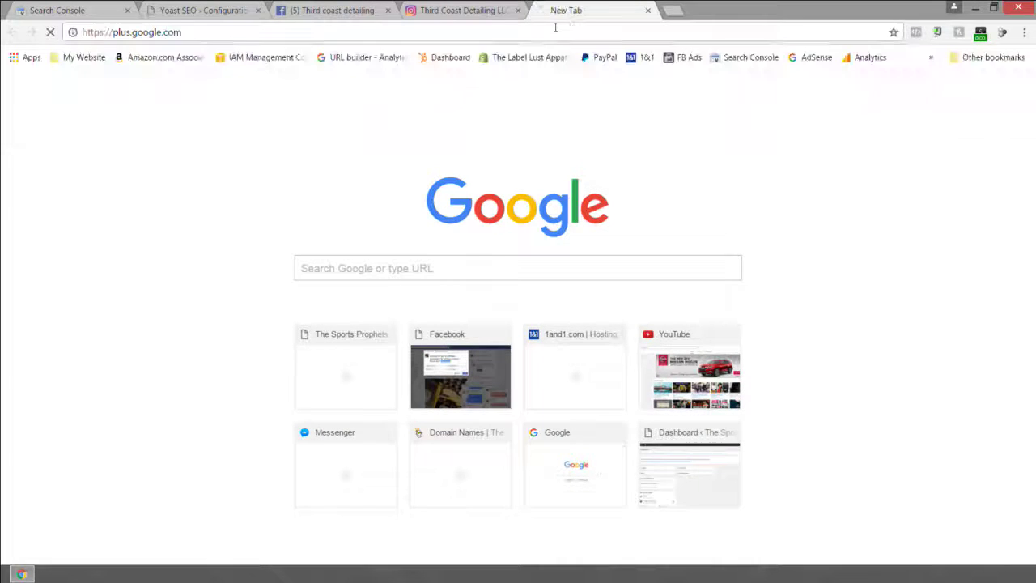
key(Return)
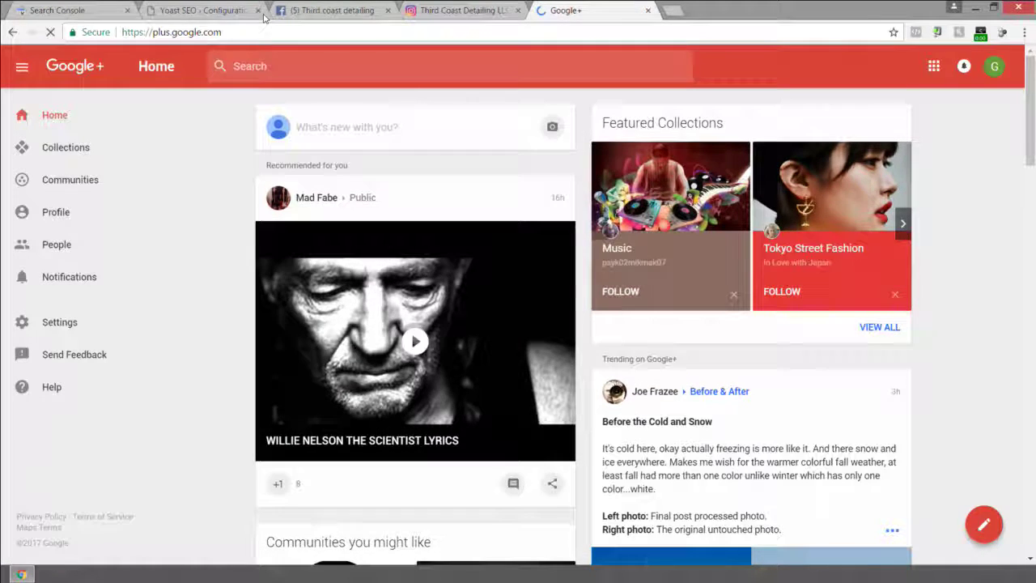
click(263, 17)
click(860, 452)
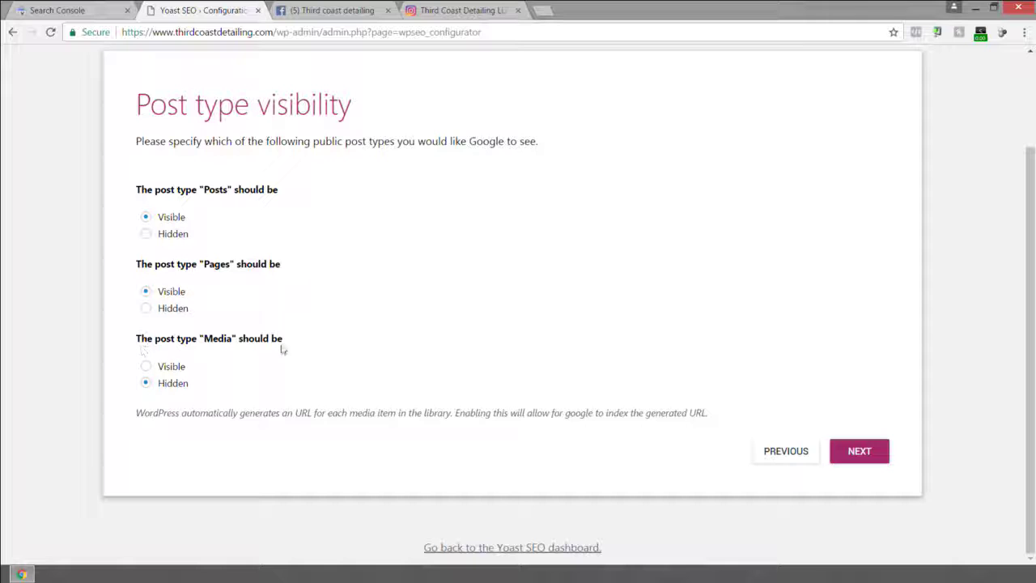
Leave Post type visibility unchanged, answer Yes to Multiple authors, and continue to Search Console.
click(858, 451)
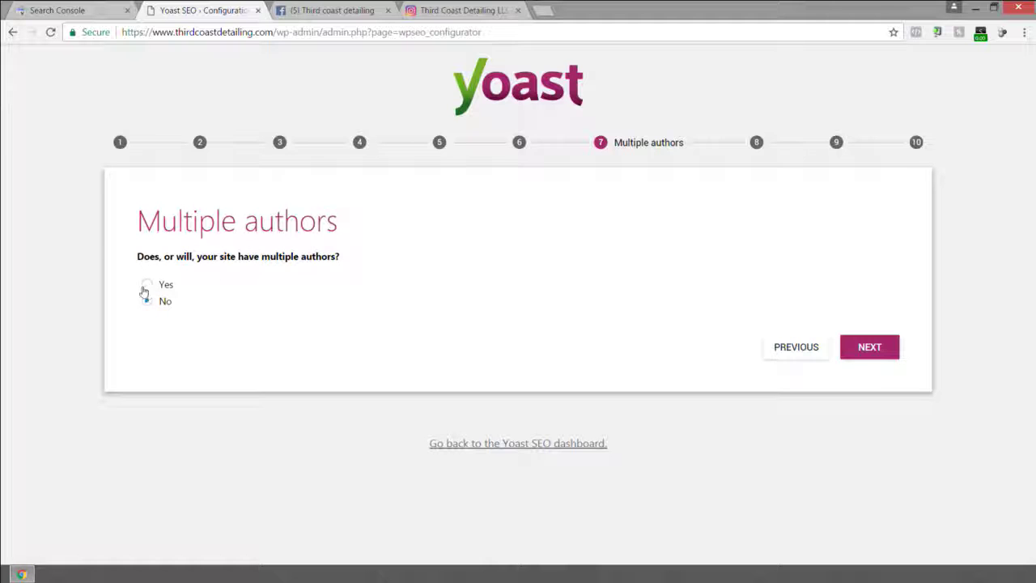
click(147, 287)
click(879, 354)
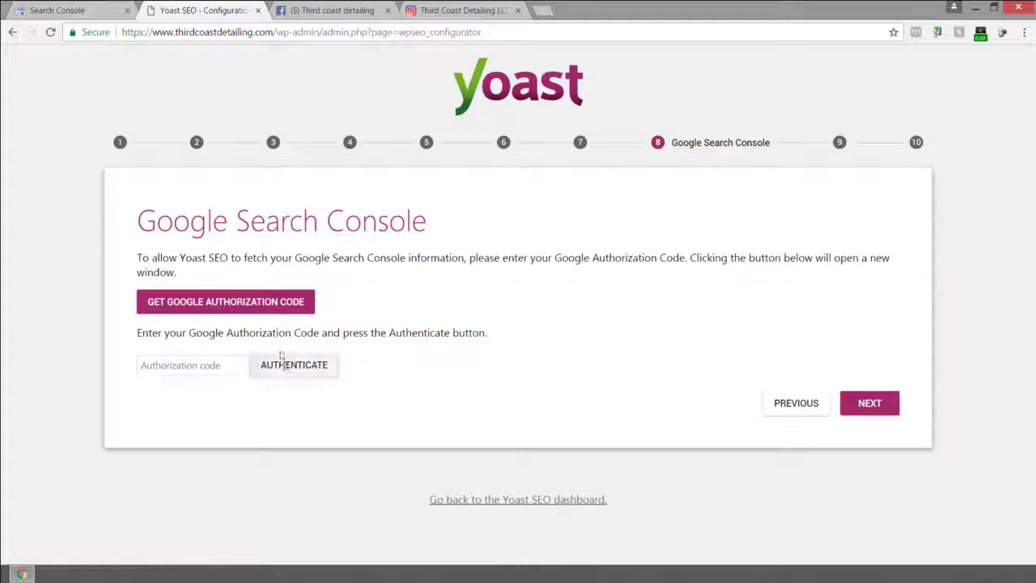
Check the Search Console, Facebook and Instagram tabs before returning to the Yoast wizard.
click(83, 8)
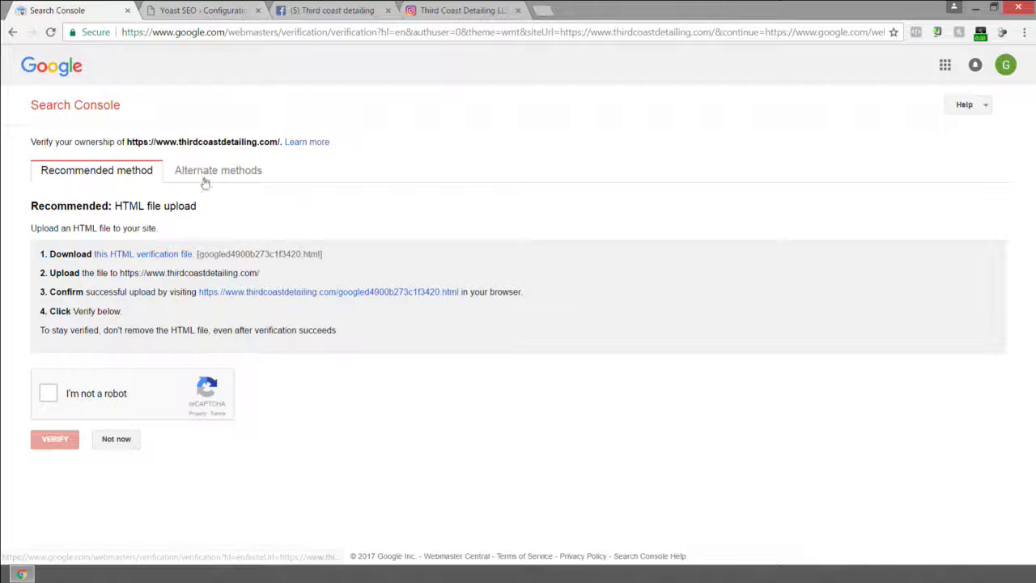
click(185, 9)
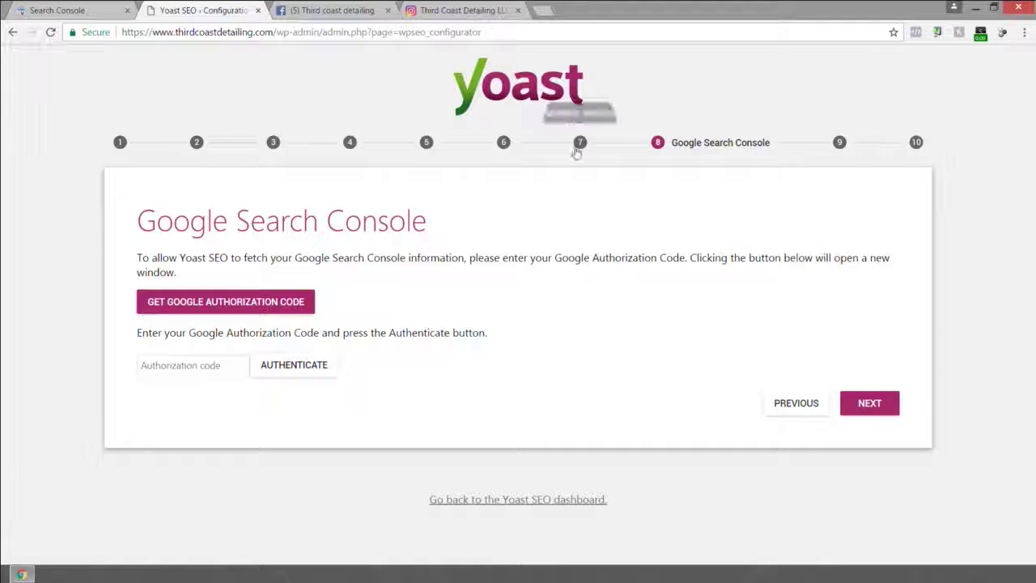
click(324, 10)
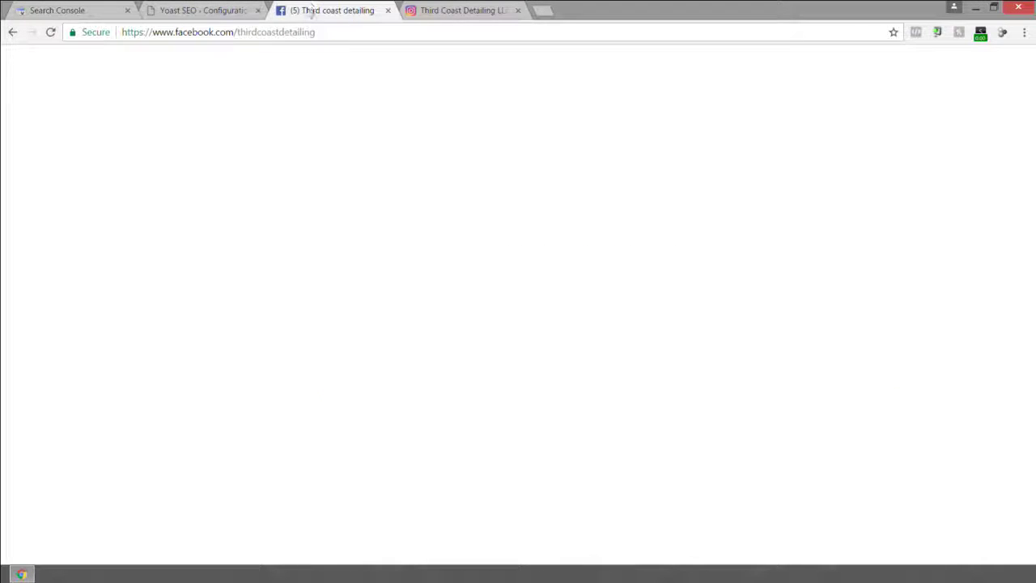
click(453, 10)
click(223, 10)
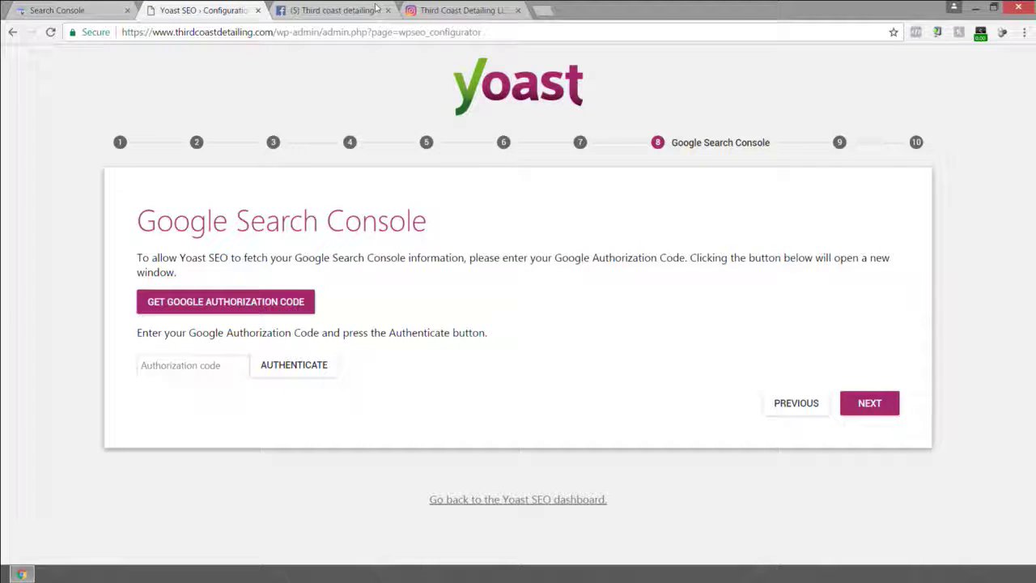
click(543, 9)
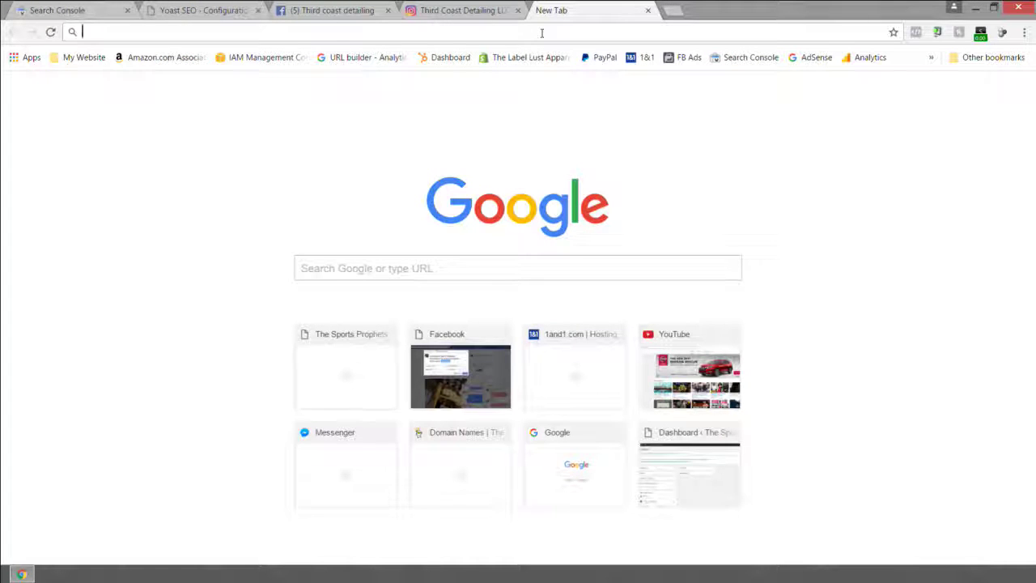
text(www.thirdcoas)
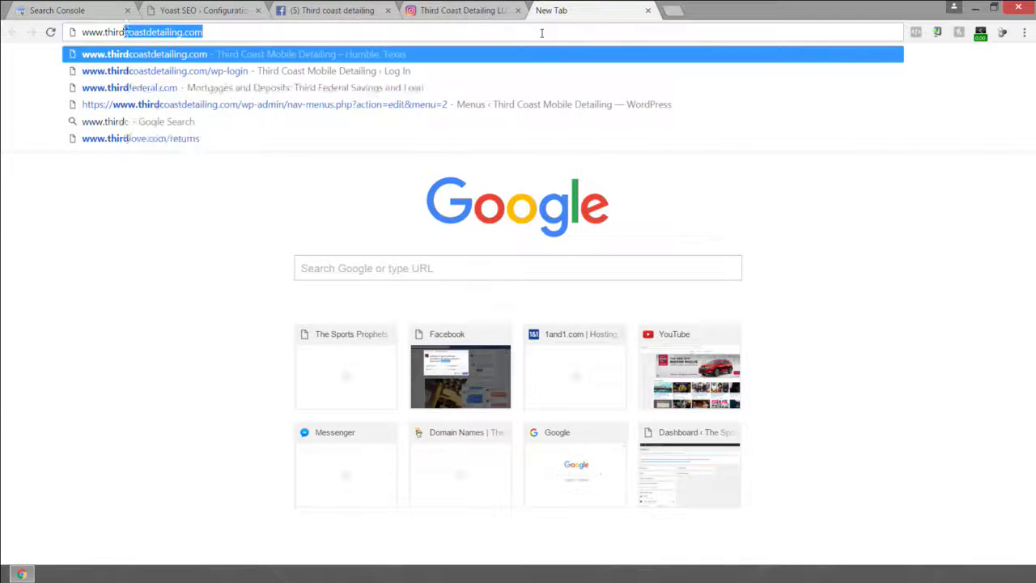
text(tdet)
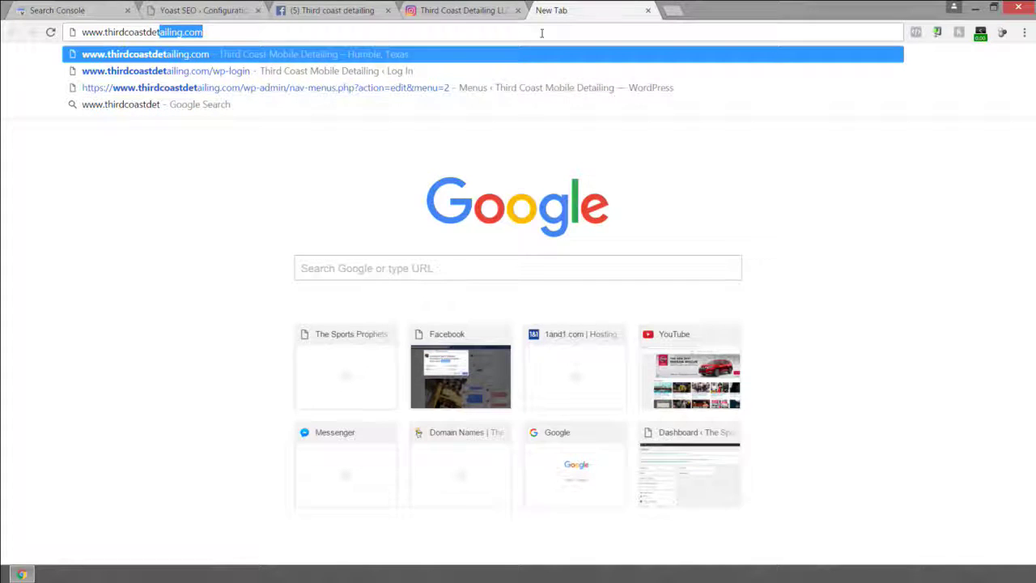
key(Down)
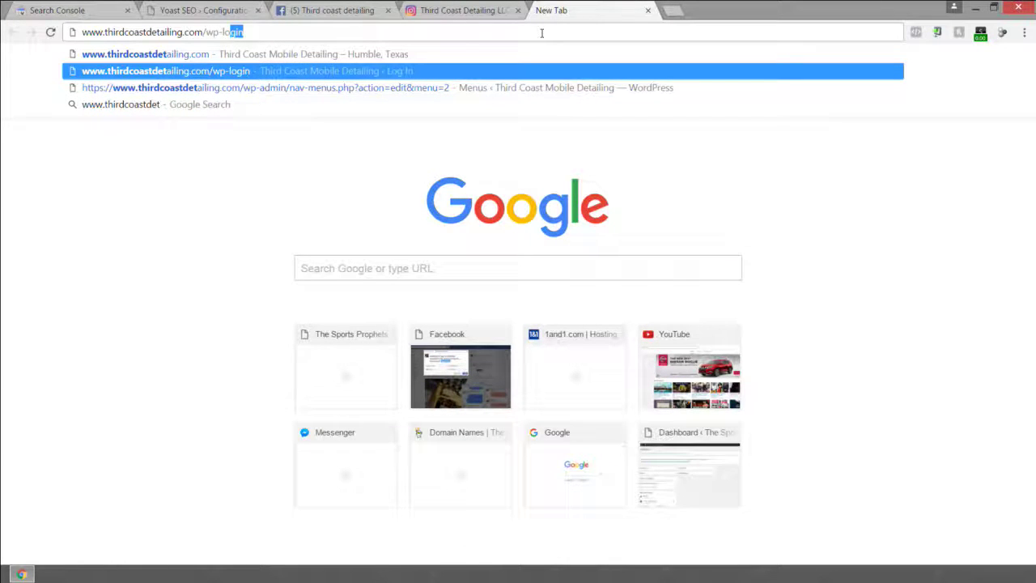
Load the wp-admin dashboard and hide the Latest from WPBeginner box via Screen Options.
text(admin)
key(Return)
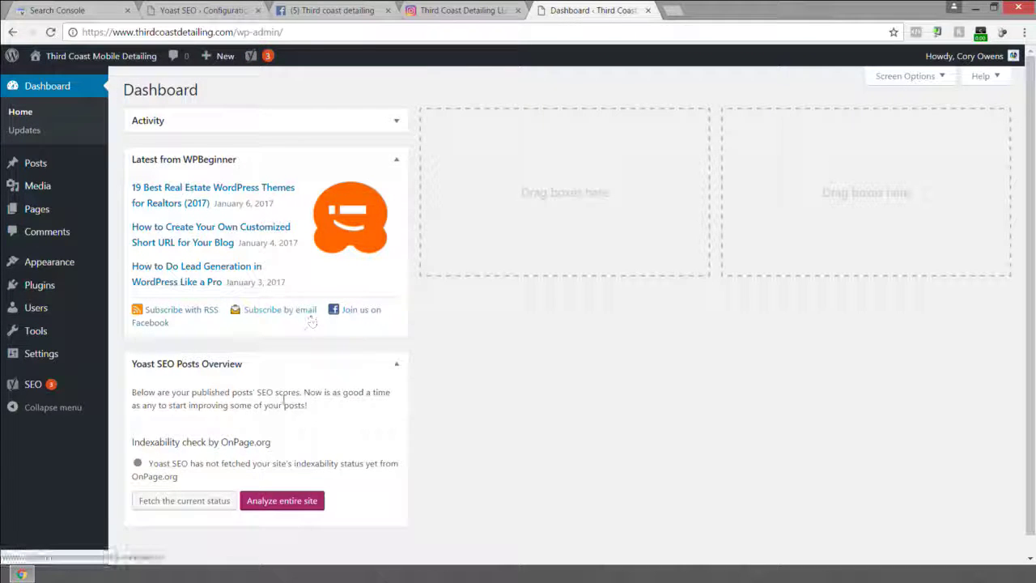
scroll(293, 437, down, 1)
scroll(315, 405, up, 1)
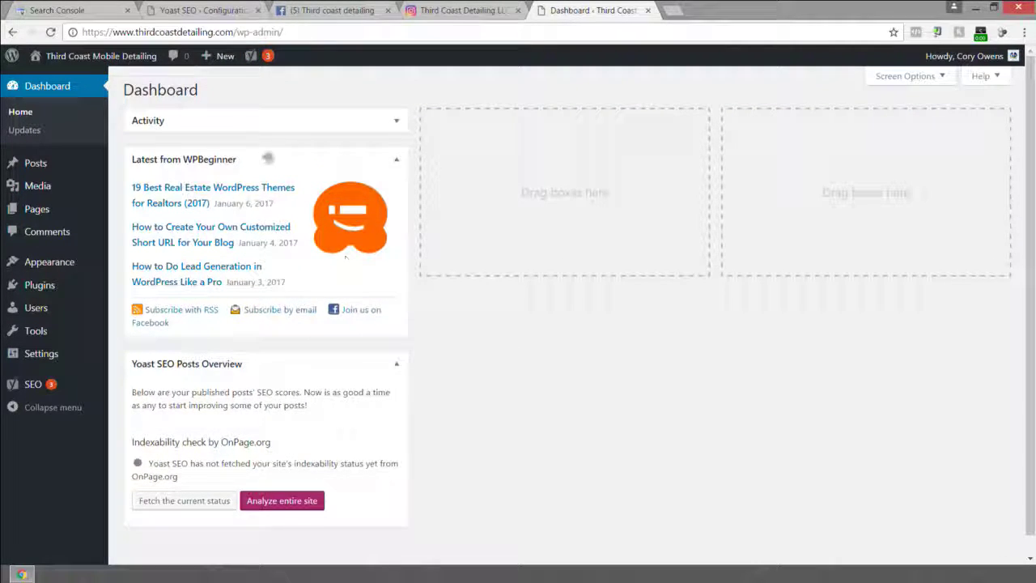
click(275, 158)
click(294, 158)
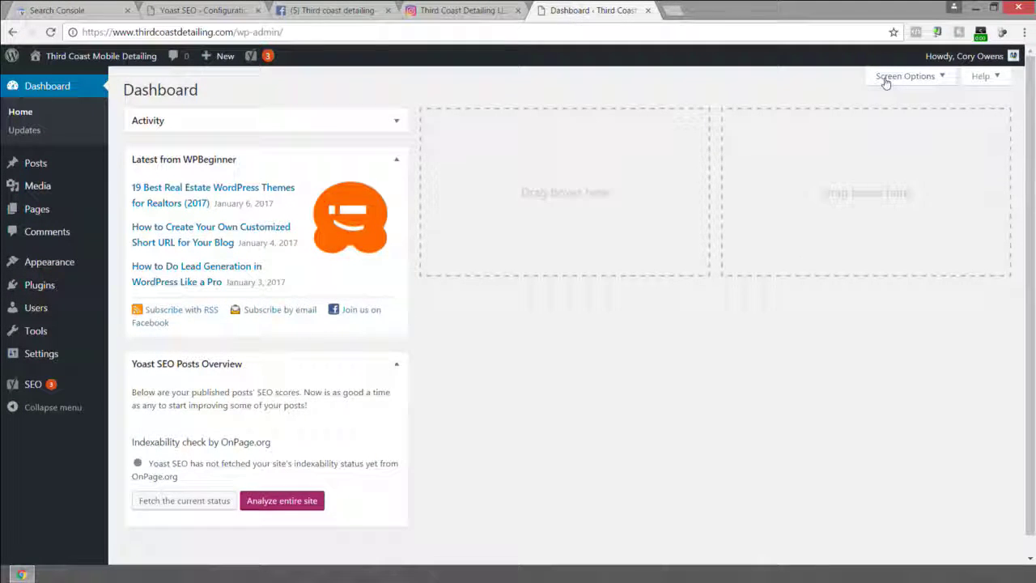
click(886, 78)
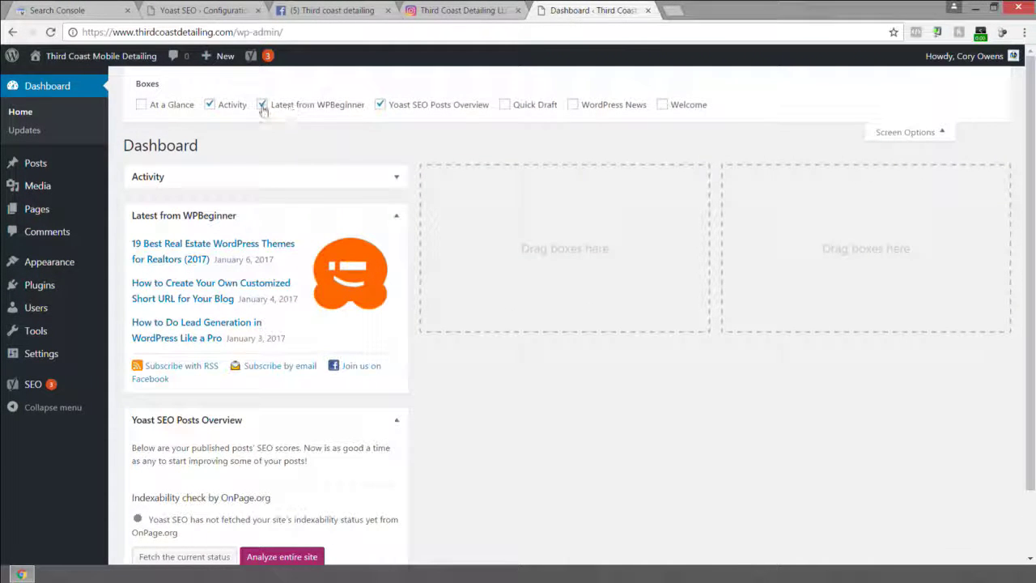
click(261, 105)
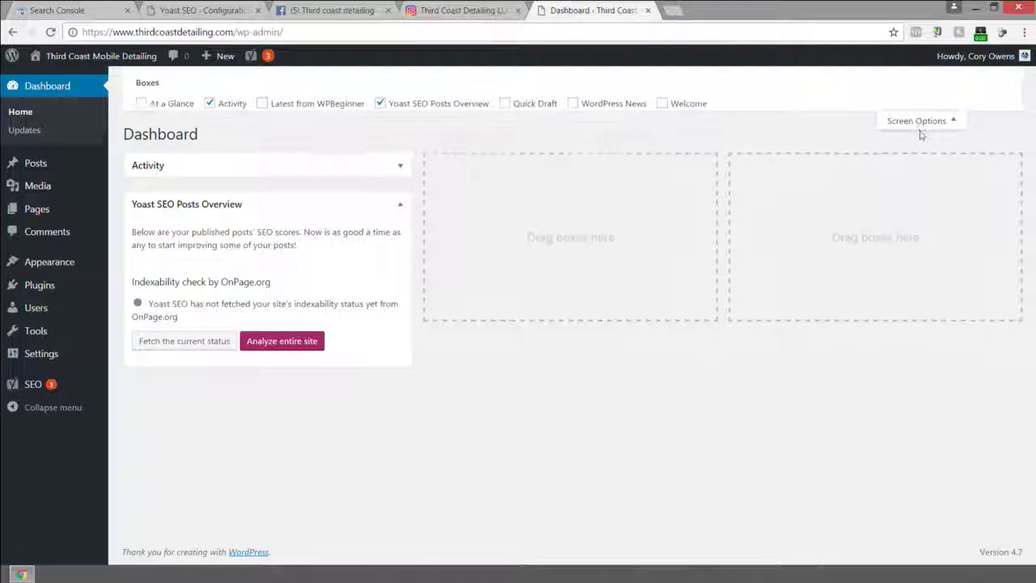
click(919, 133)
Open Settings > Insert Headers and Footers, focus the header scripts, then go back to Search Console.
mouse_move(44, 356)
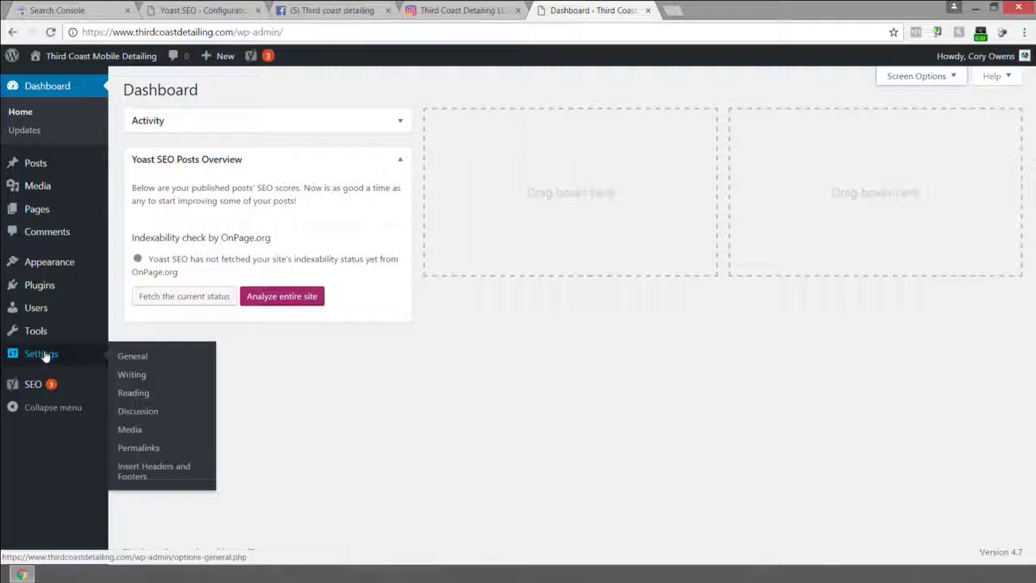
click(150, 468)
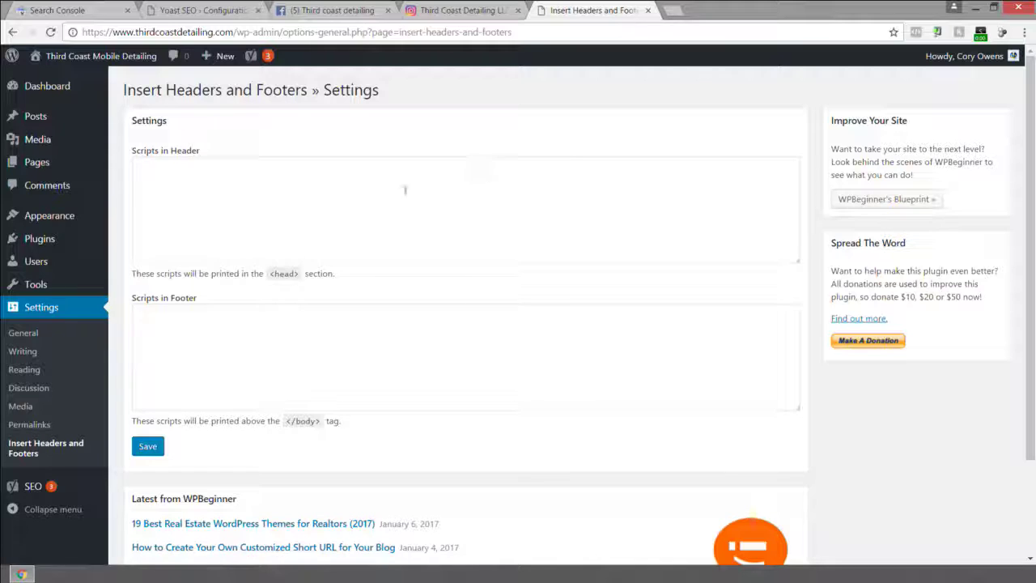
click(306, 194)
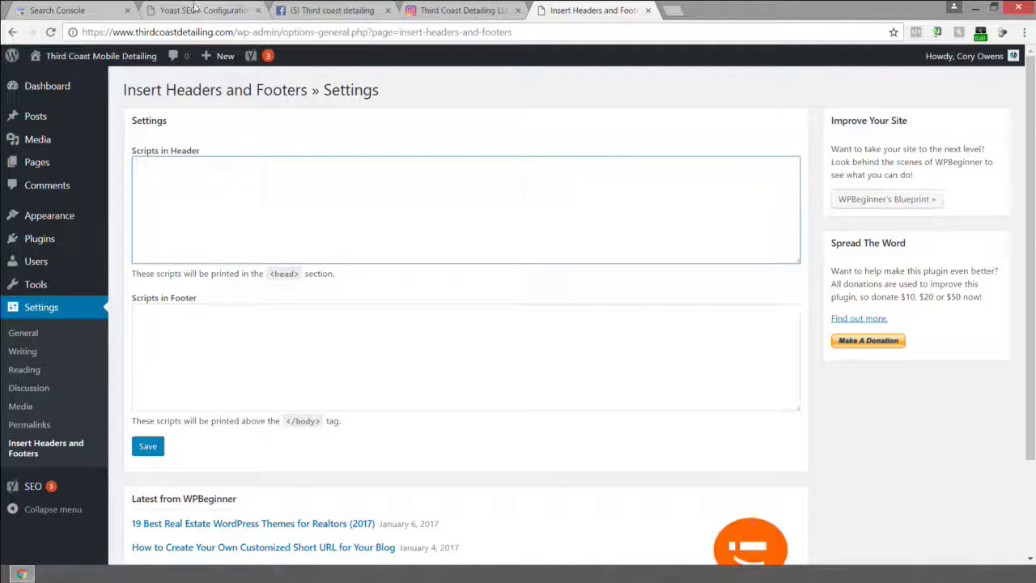
click(48, 10)
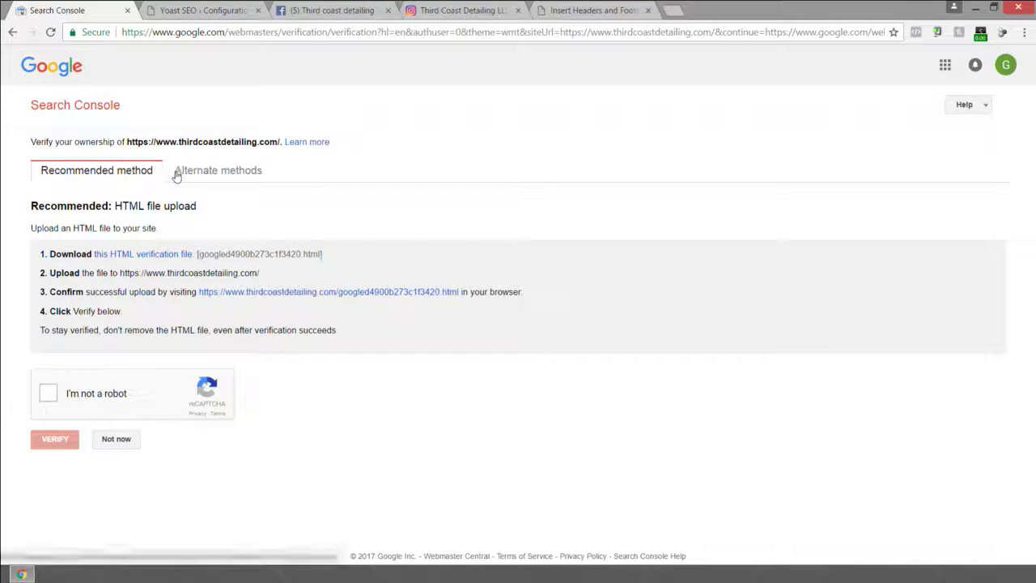
Choose the HTML tag alternate method and select the google-site-verification meta tag.
click(217, 173)
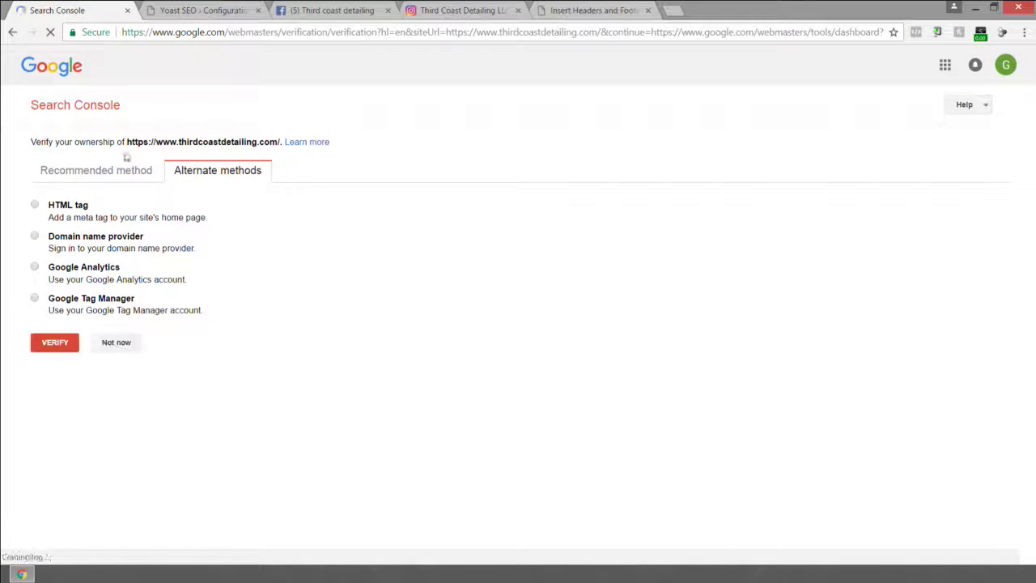
click(34, 206)
drag(258, 267, 819, 271)
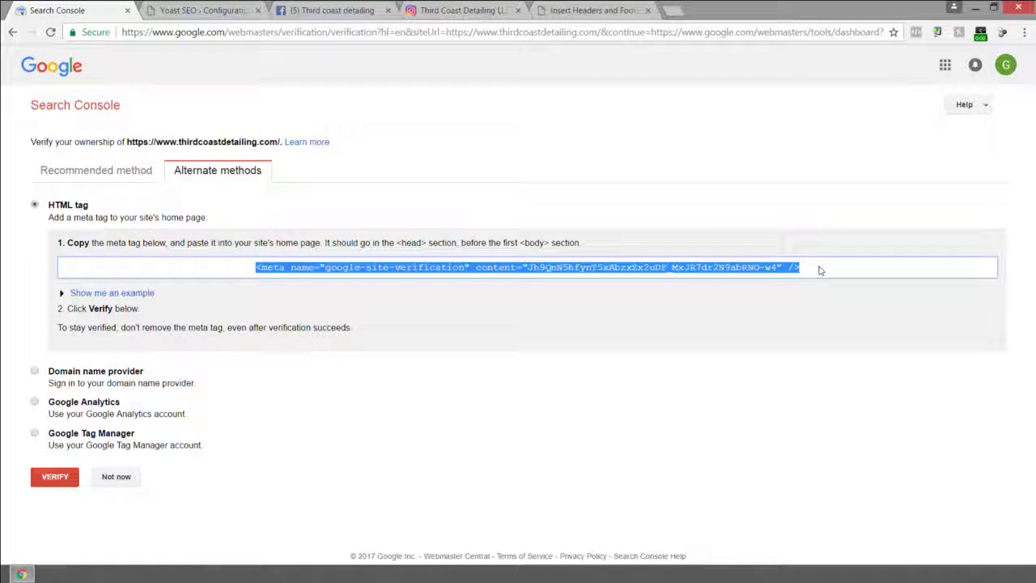
click(595, 10)
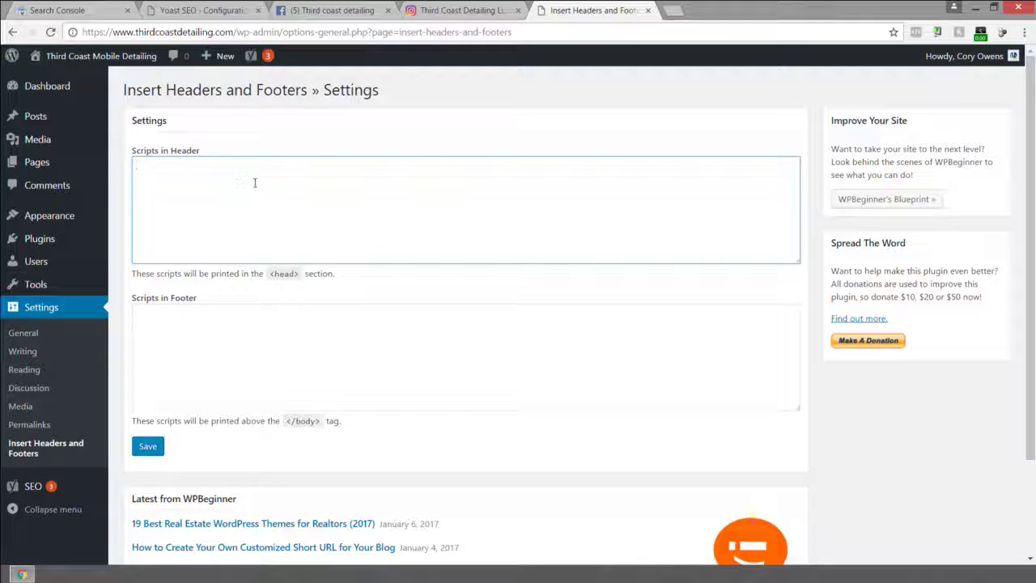
Save the google-site-verification meta tag as a header script in Insert Headers and Footers.
text(<meta name="google-site-verification" content="Jh9gnN5hfynT5xAbzxZx2uDF_MxJR7dr2N9abRNO-w4" />)
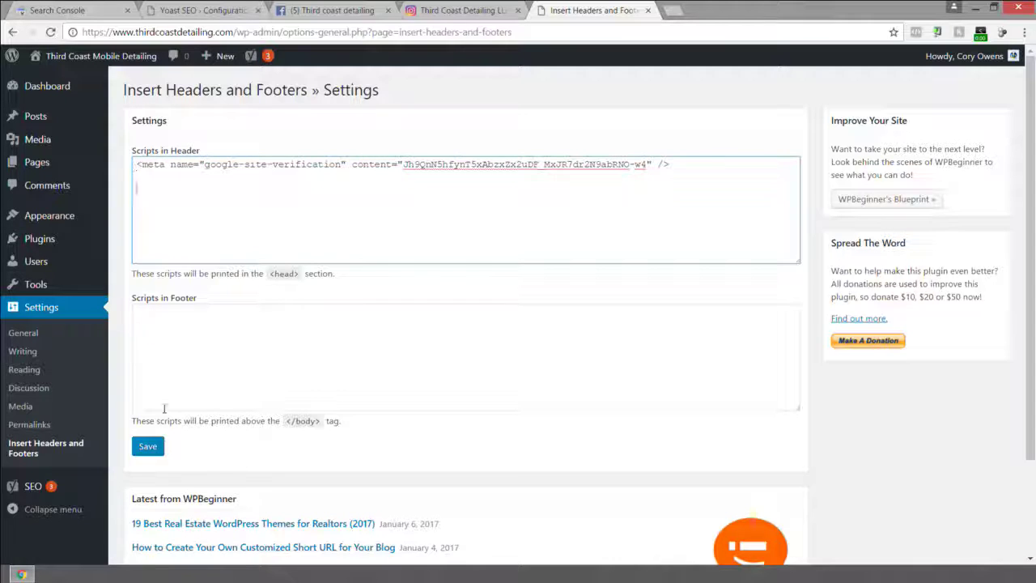
click(147, 446)
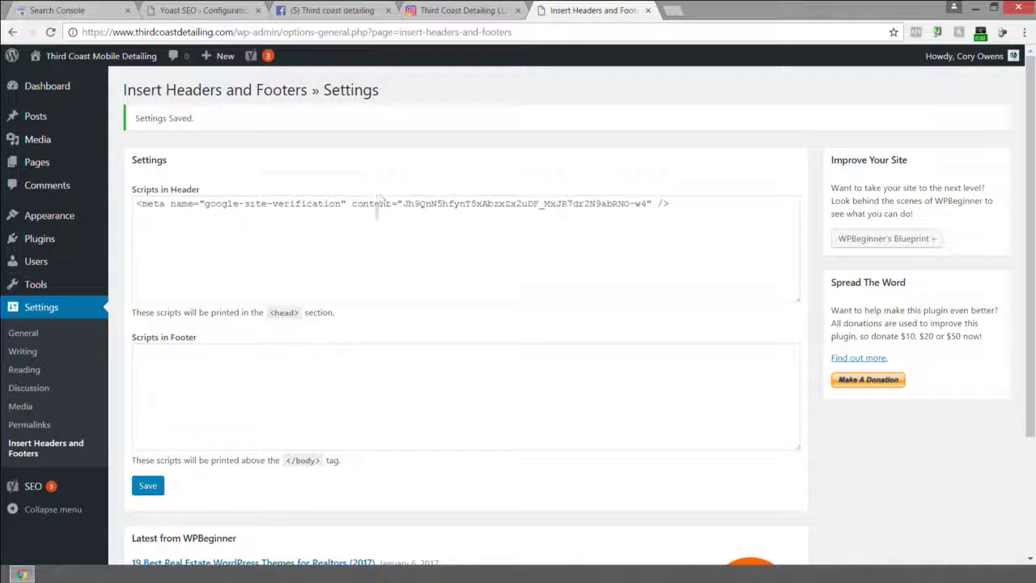
drag(137, 203, 670, 198)
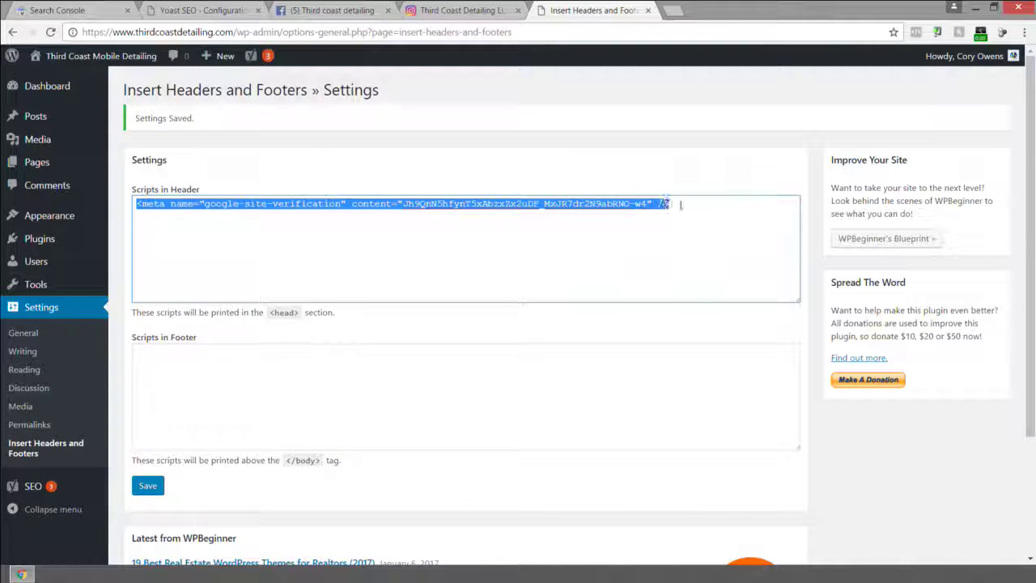
click(680, 204)
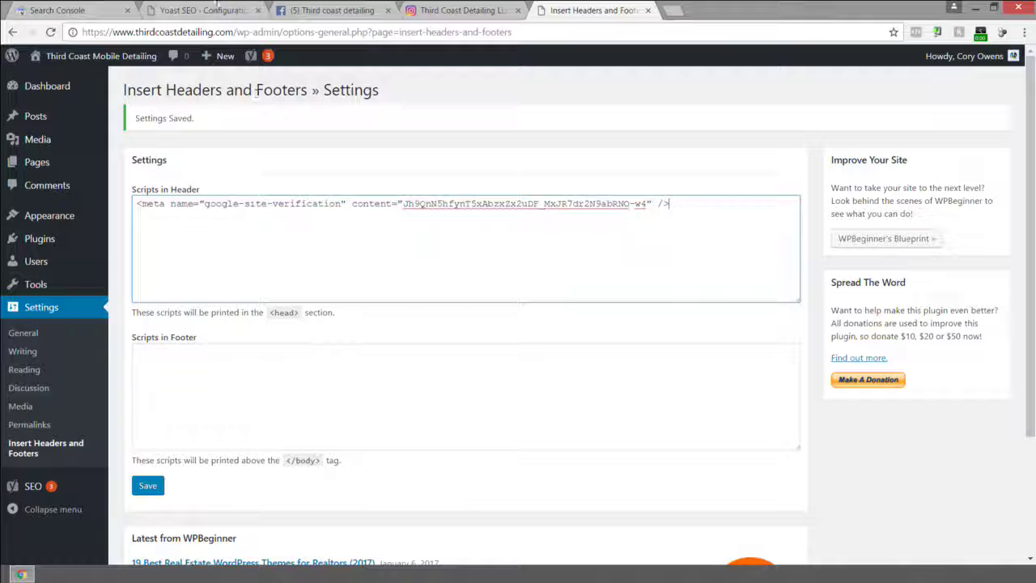
click(87, 10)
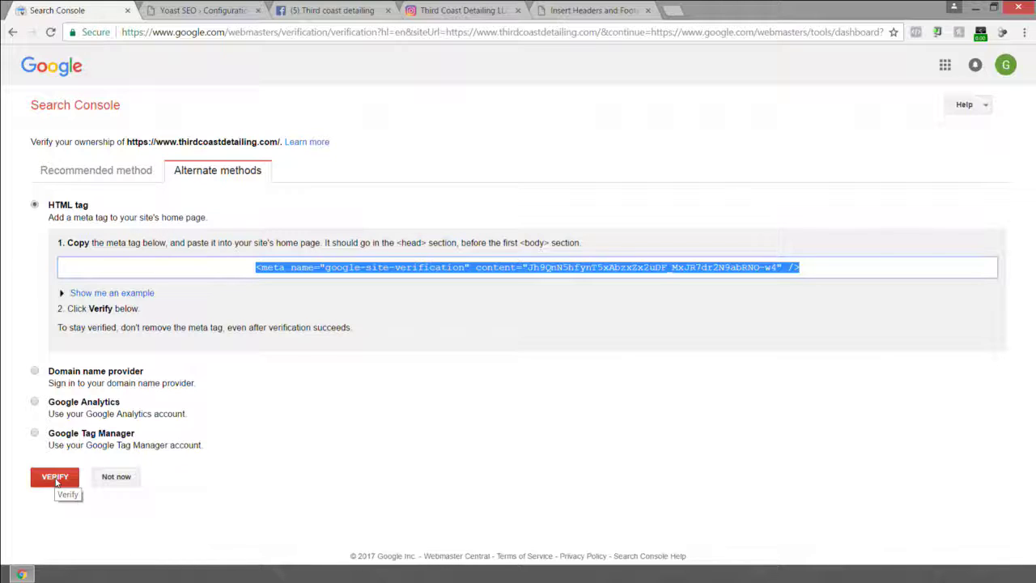
click(56, 477)
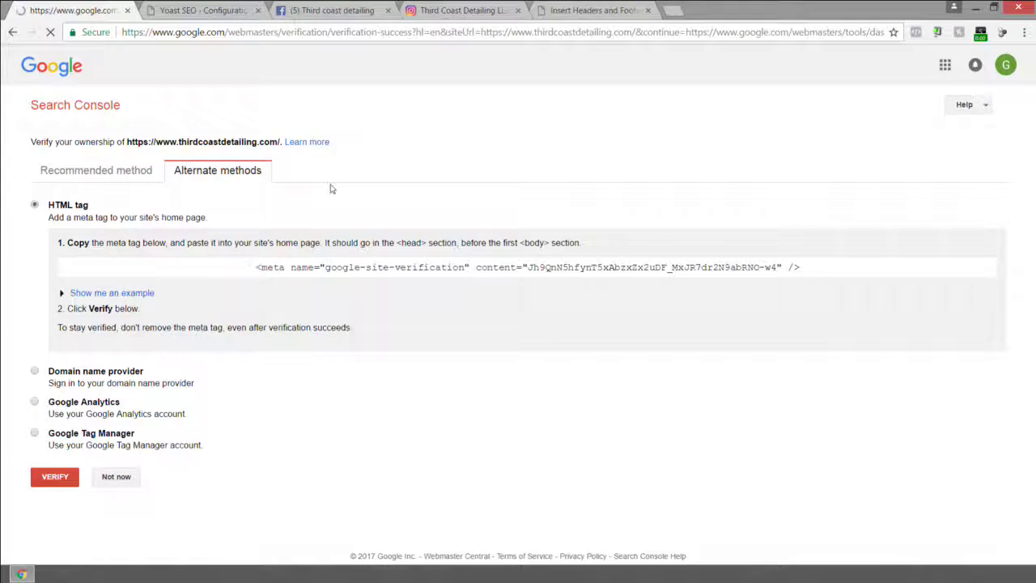
click(82, 162)
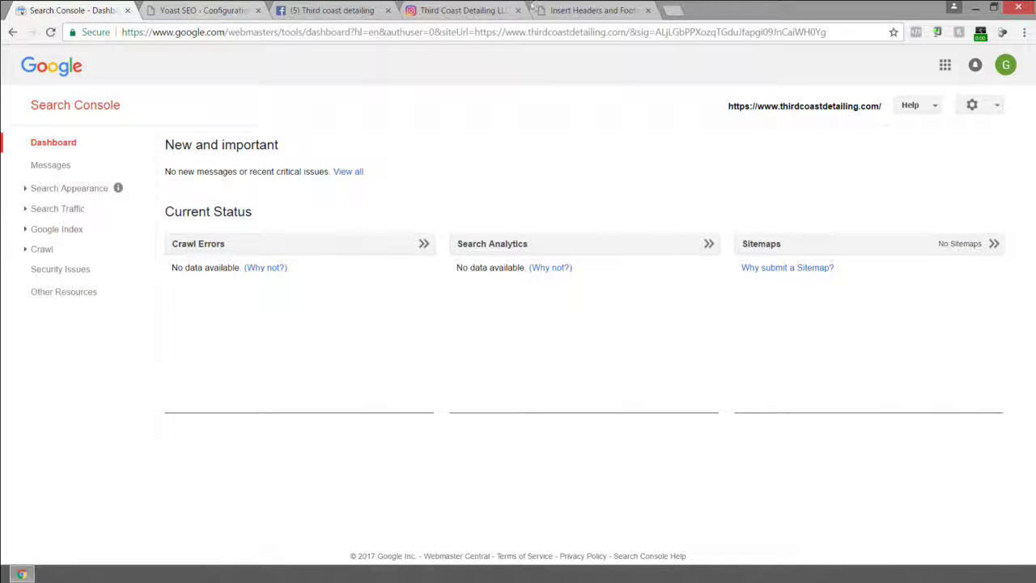
click(203, 10)
click(268, 308)
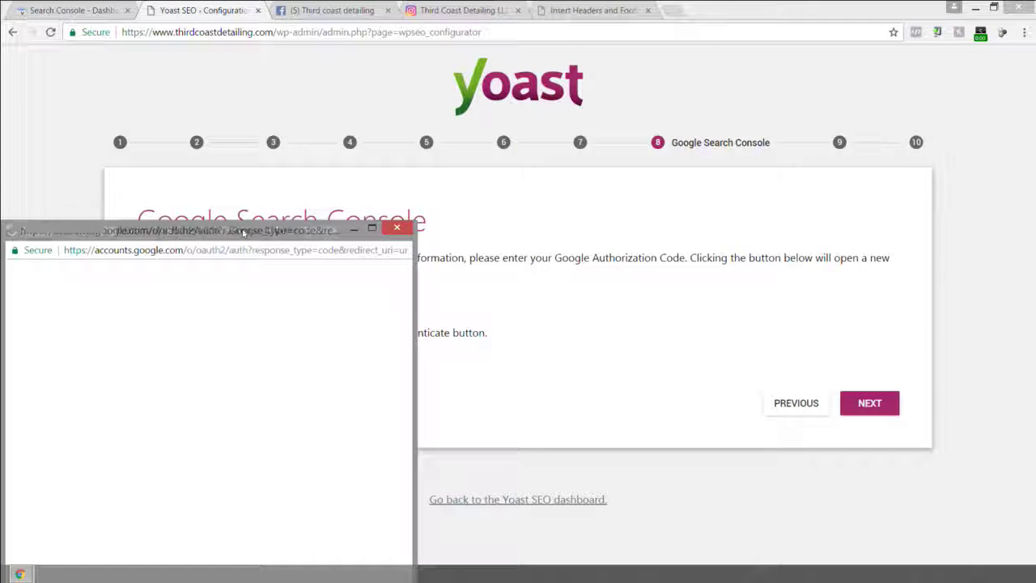
Grant Yoast SEO Search Console access and authenticate with the copied authorization code.
drag(243, 235, 418, 102)
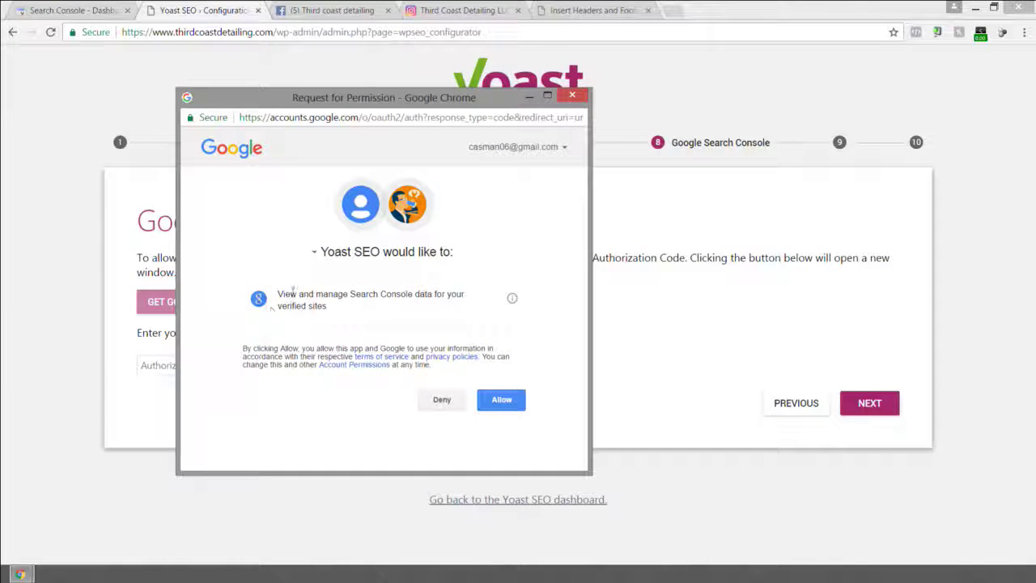
click(501, 400)
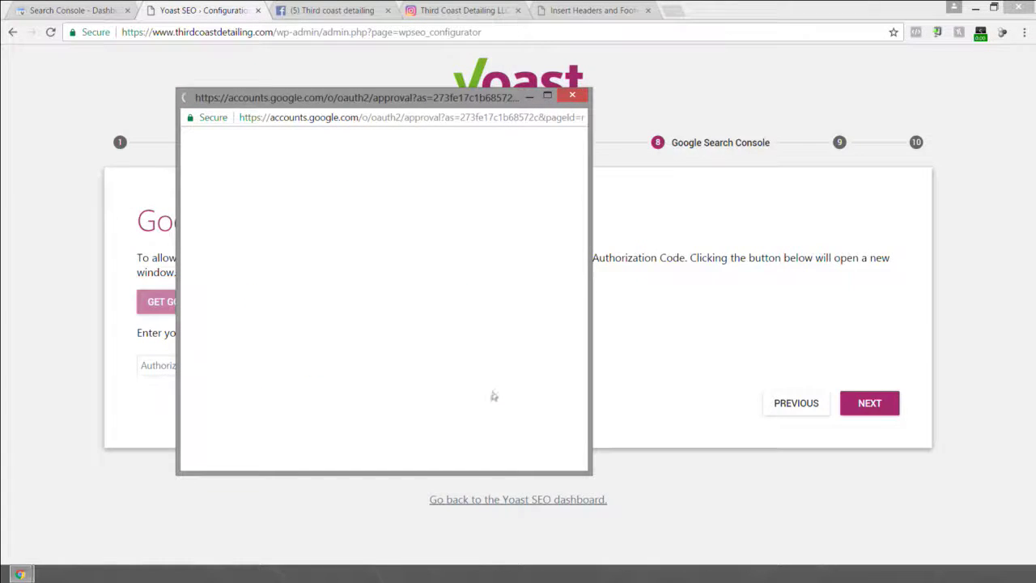
triple_click(278, 192)
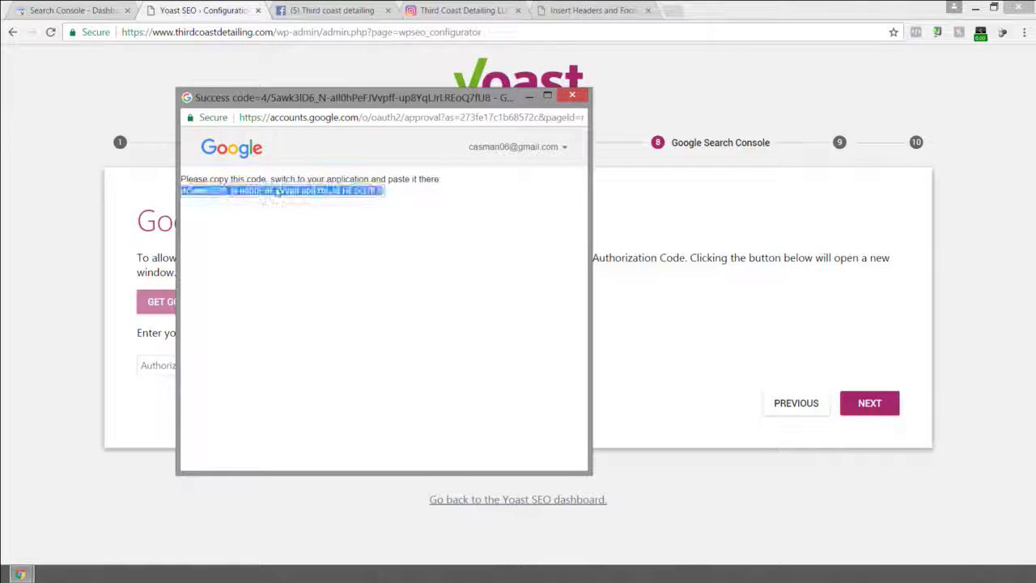
right_click(276, 191)
click(308, 198)
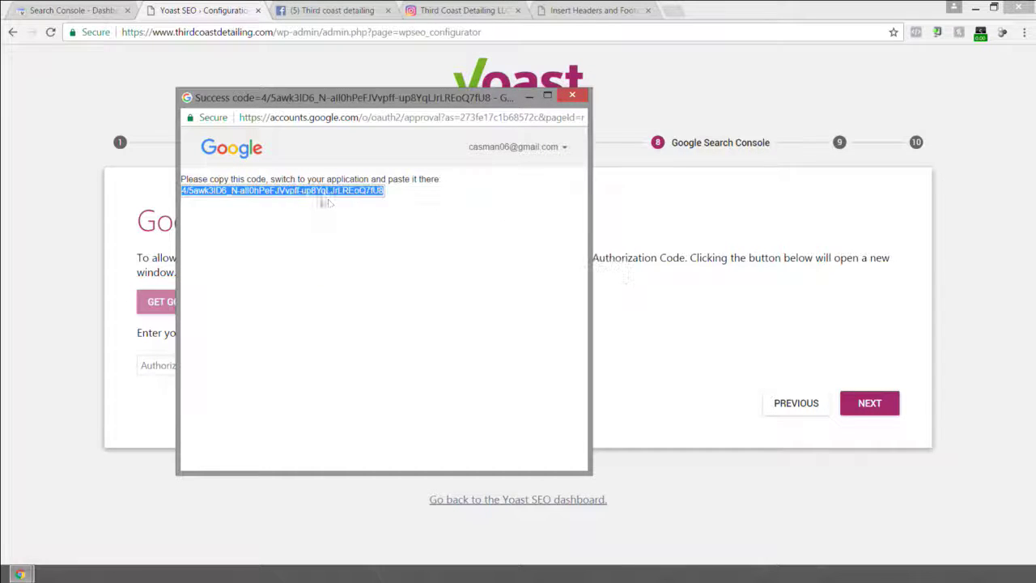
click(579, 103)
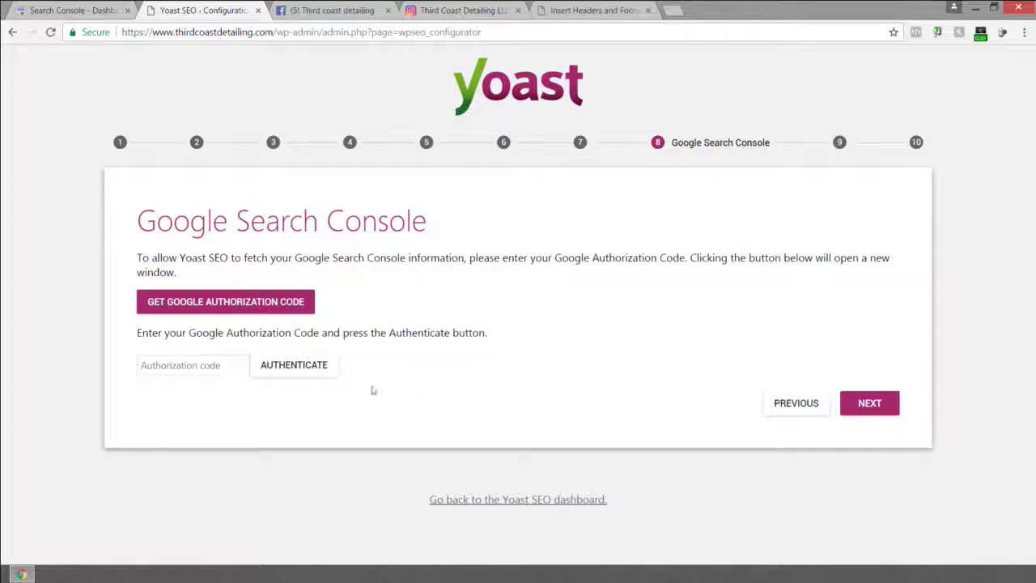
right_click(217, 365)
click(264, 442)
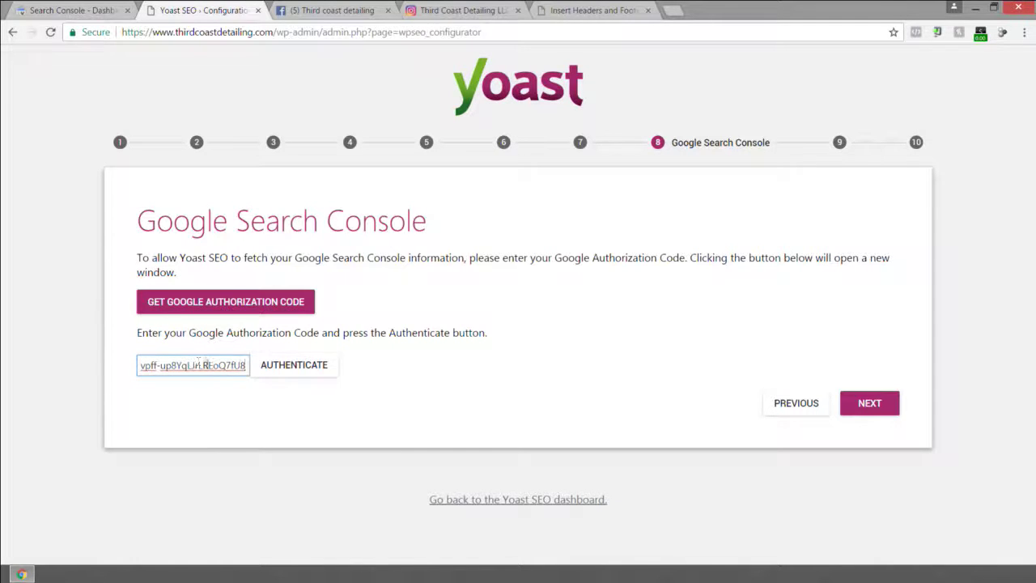
click(294, 365)
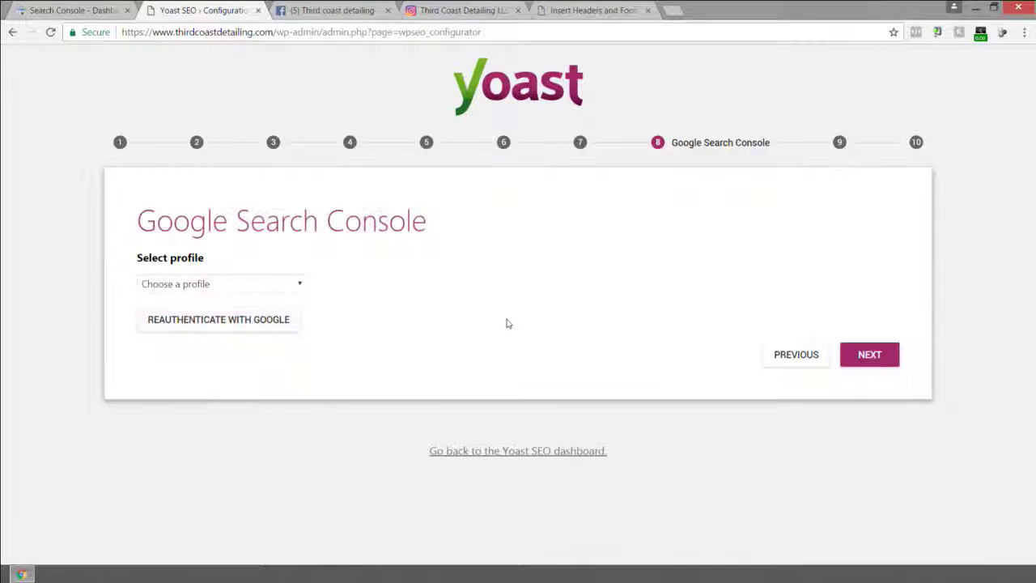
click(261, 286)
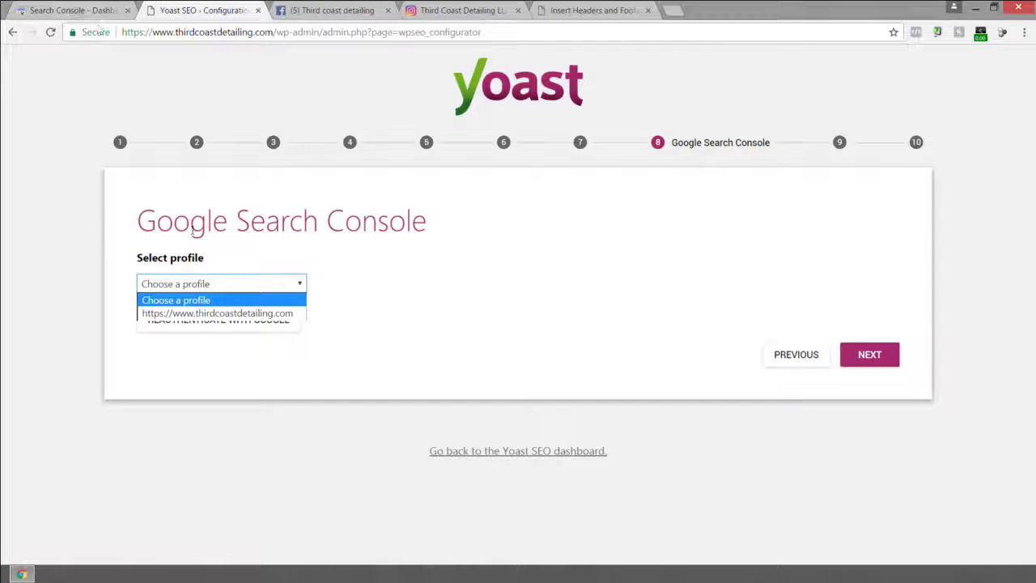
click(227, 314)
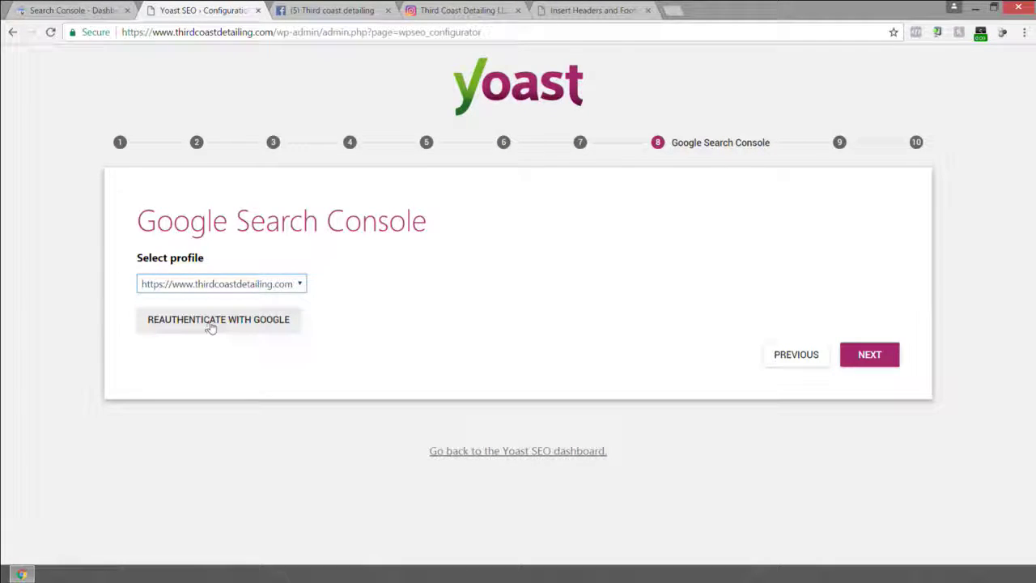
click(215, 319)
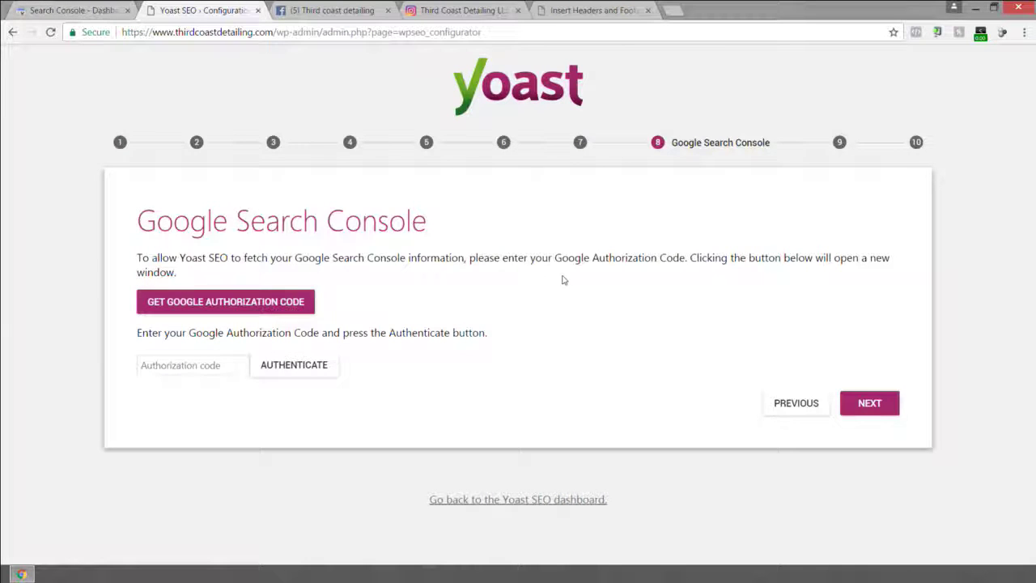
click(249, 308)
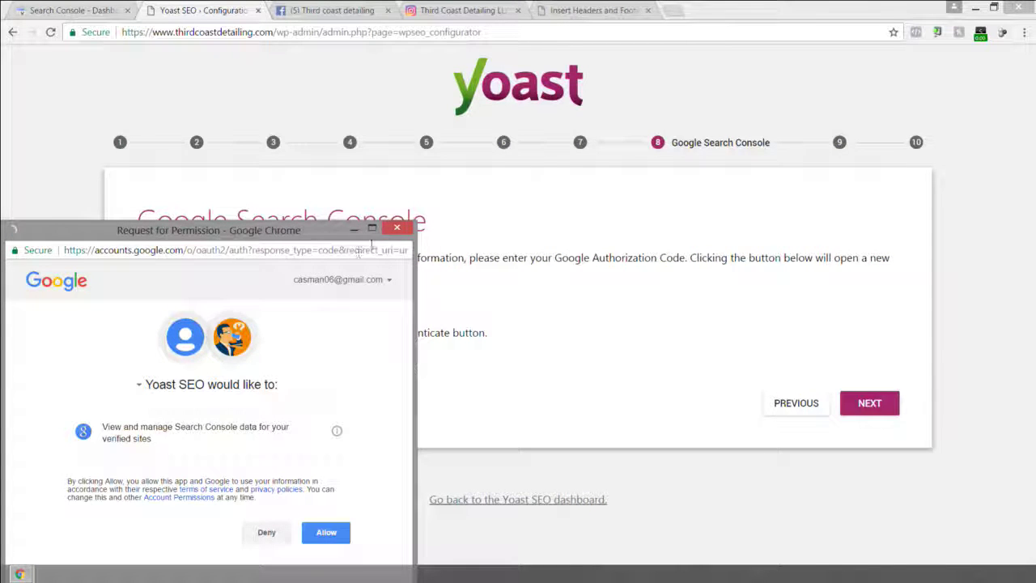
drag(304, 235, 364, 174)
click(386, 471)
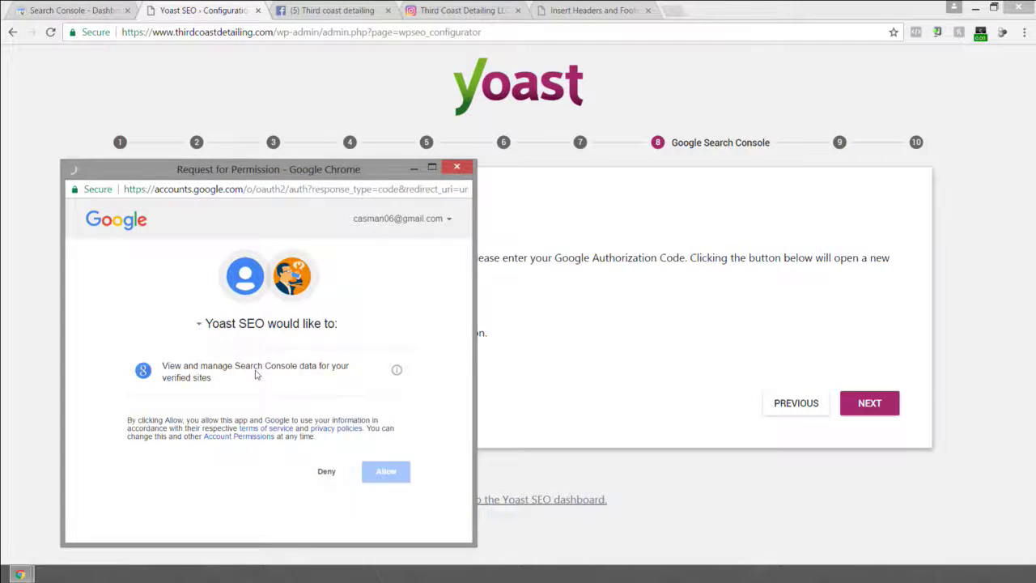
Authenticate Yoast with the new authorization code and advance to the Title settings step.
click(185, 265)
right_click(183, 262)
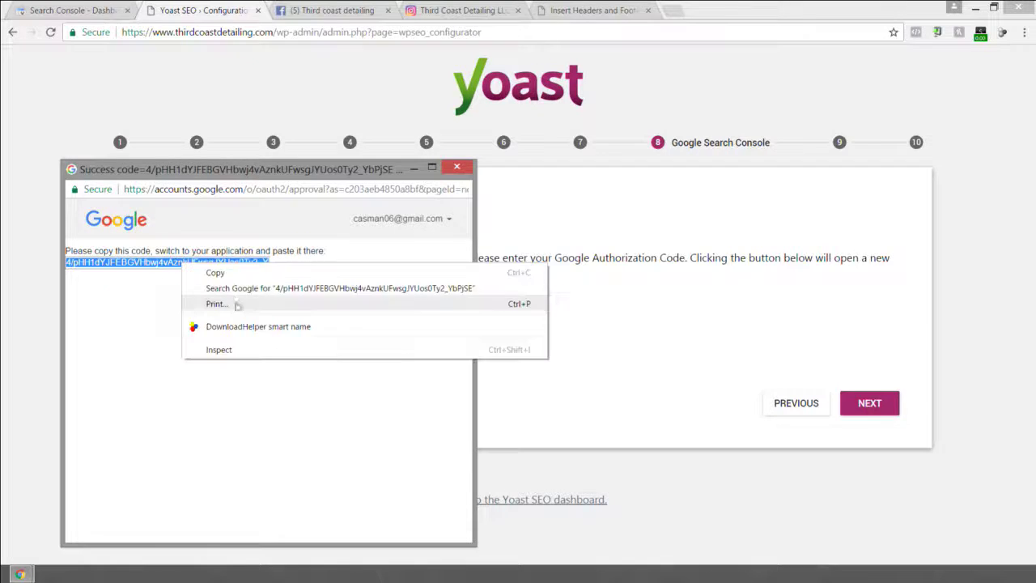
click(236, 273)
click(456, 167)
click(192, 365)
right_click(193, 358)
click(259, 438)
click(285, 365)
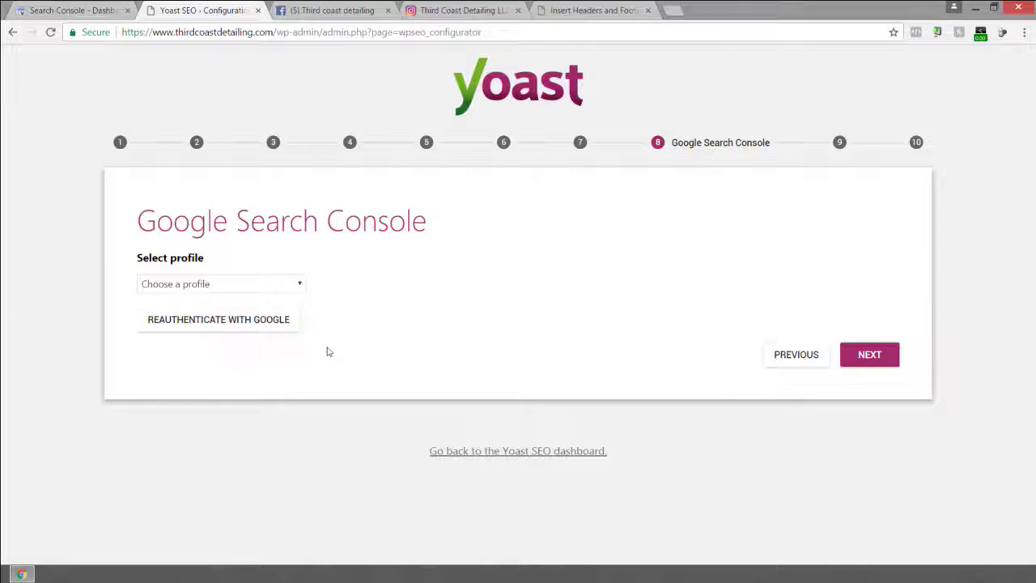
click(869, 354)
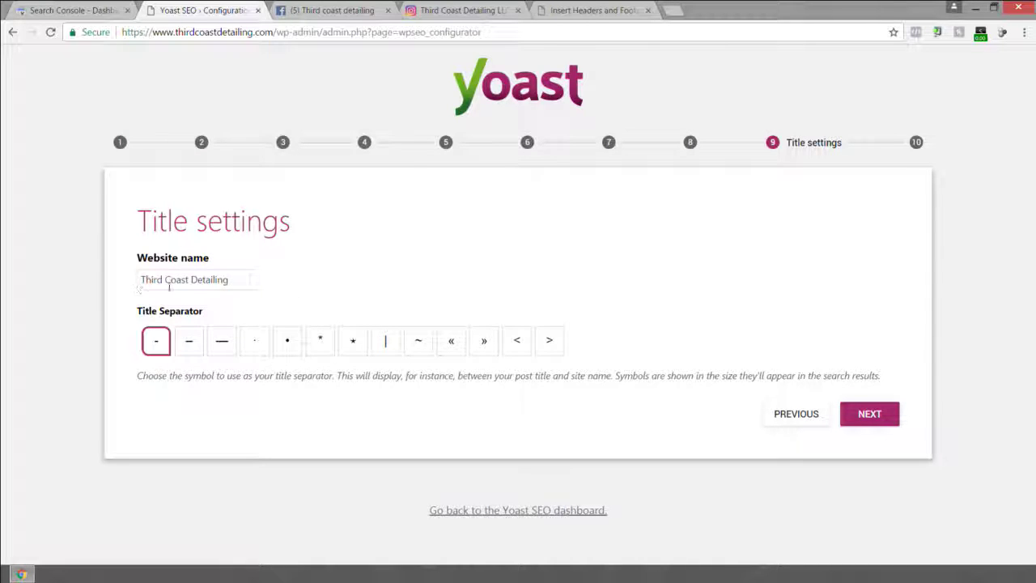
Pick the vertical bar | as title separator for Third Coast Detailing after trying asterisk and star.
click(233, 280)
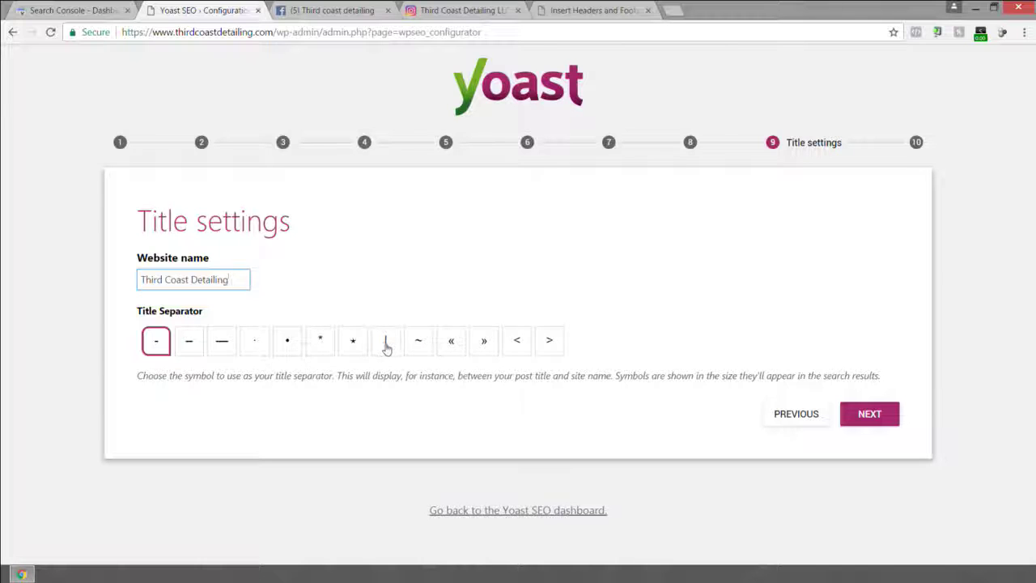
click(387, 344)
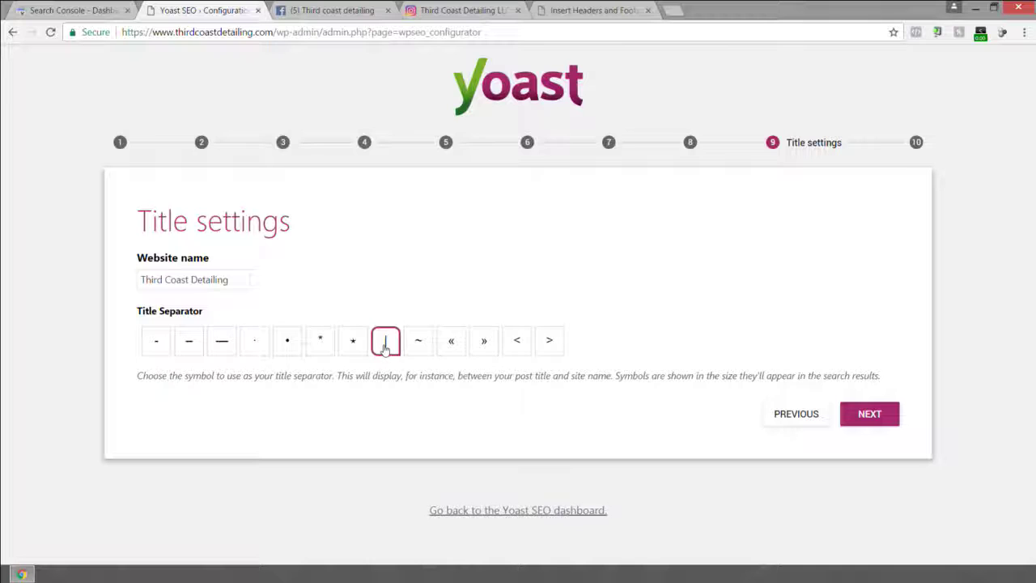
click(359, 347)
click(323, 347)
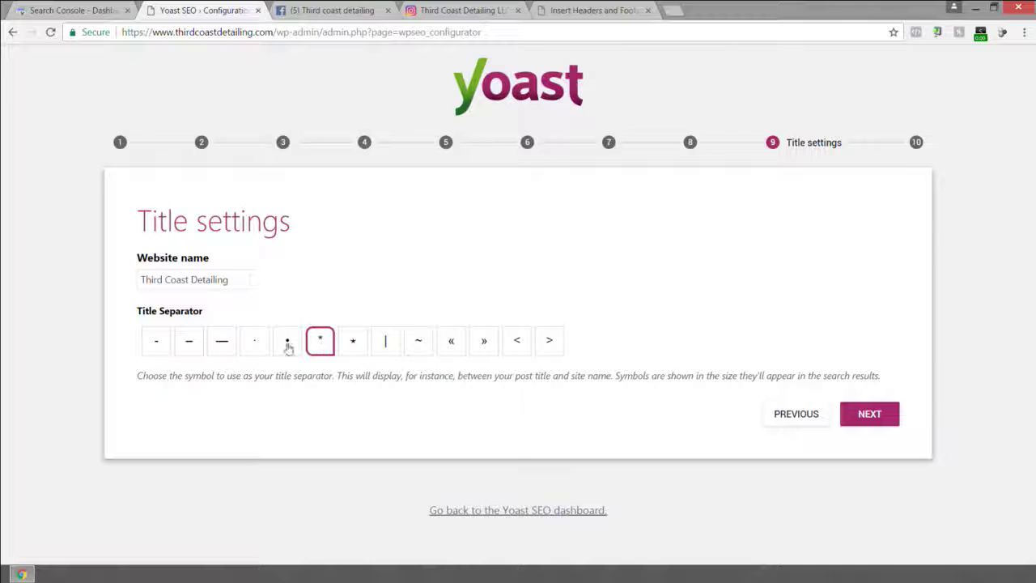
click(355, 345)
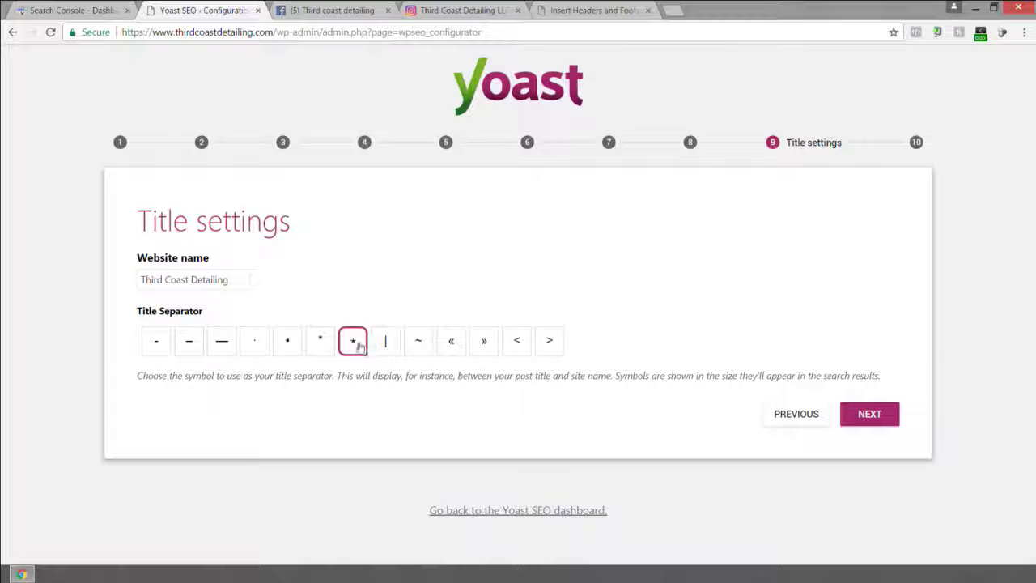
click(387, 343)
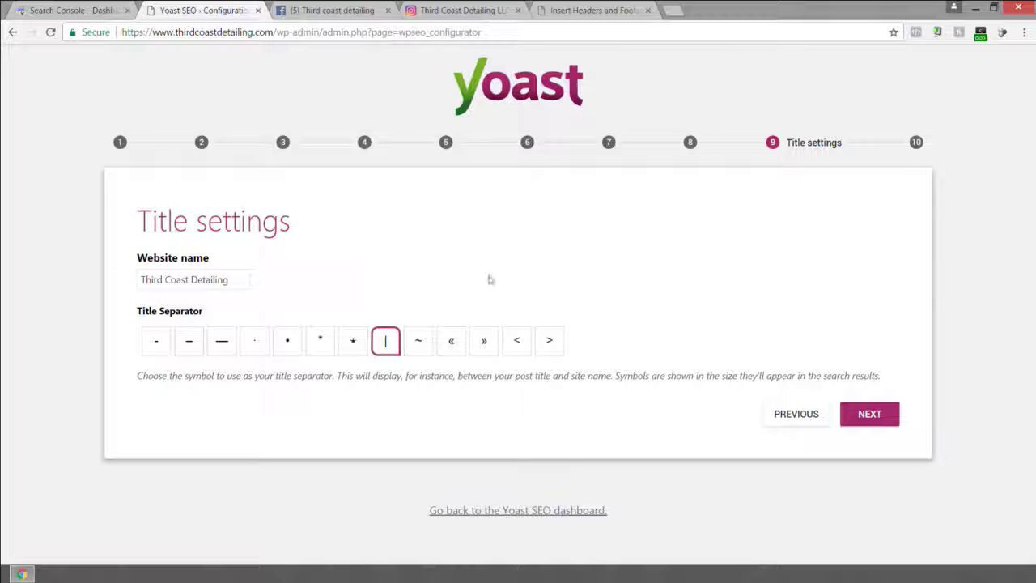
Finish the Title settings step and close the completed configuration wizard.
click(870, 414)
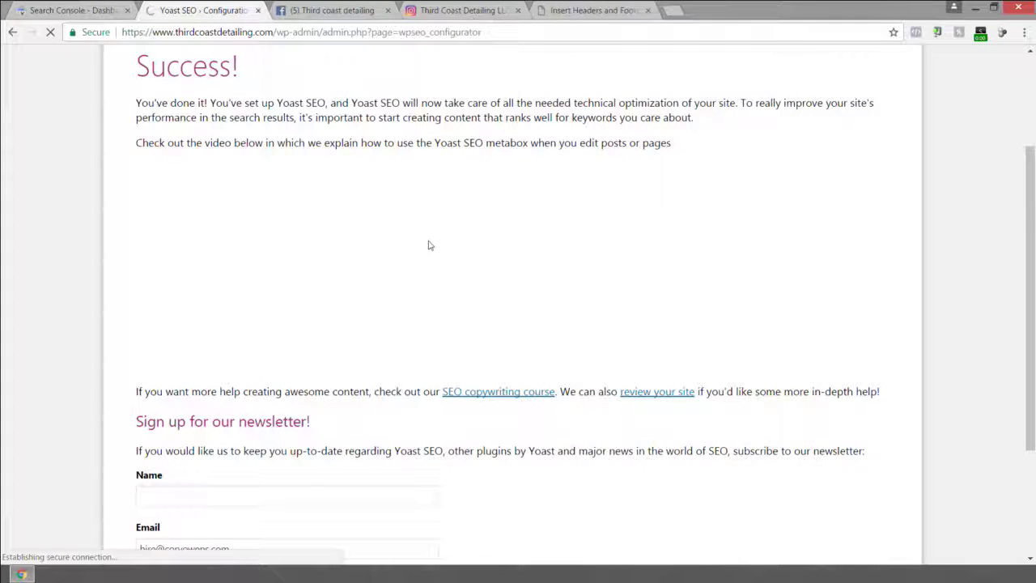
scroll(292, 162, down, 3)
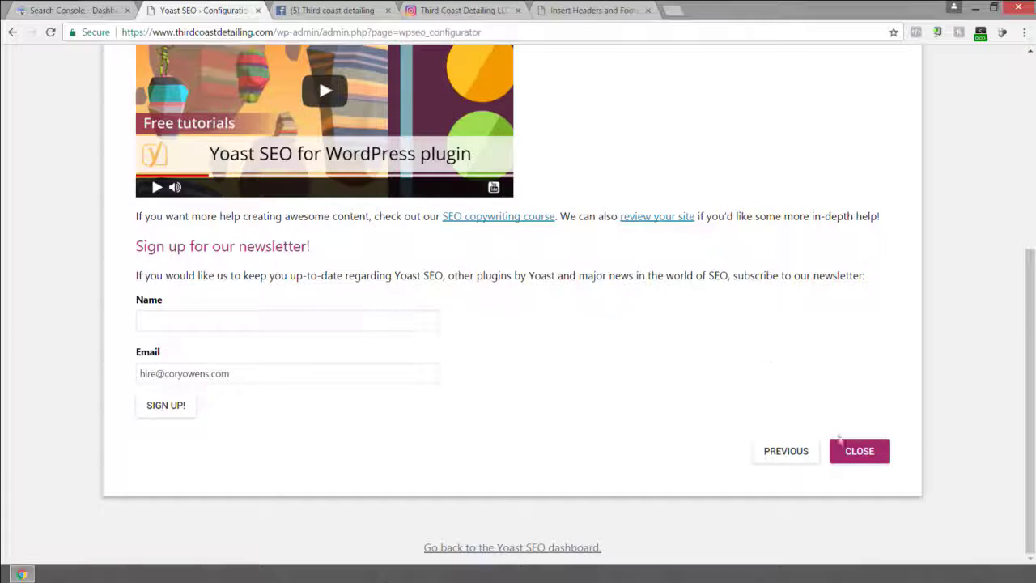
click(859, 462)
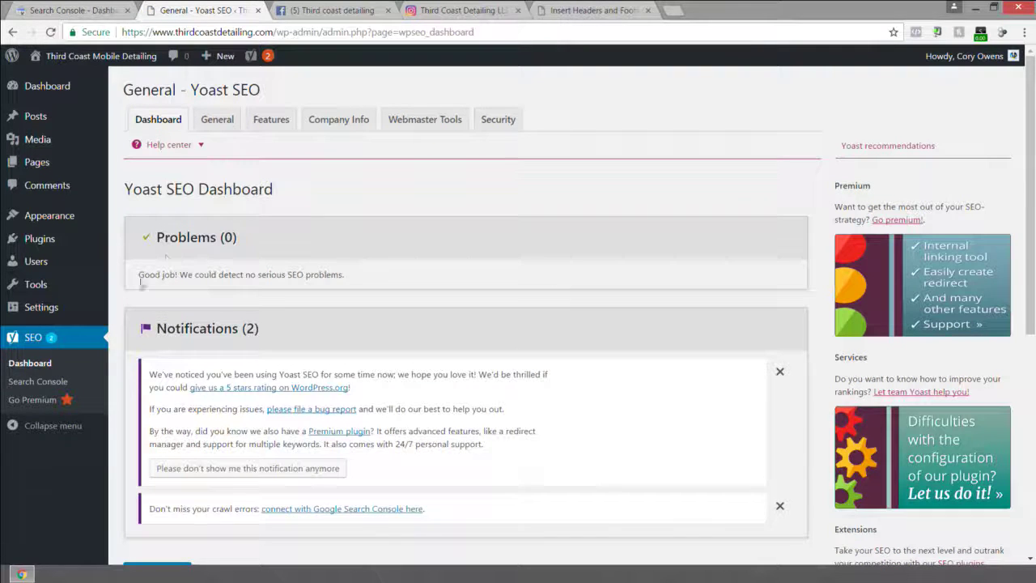
scroll(235, 215, down, 4)
scroll(243, 217, up, 4)
Review the General, Features, Company Info, Webmaster Tools and Security tabs, then return to Dashboard.
click(223, 123)
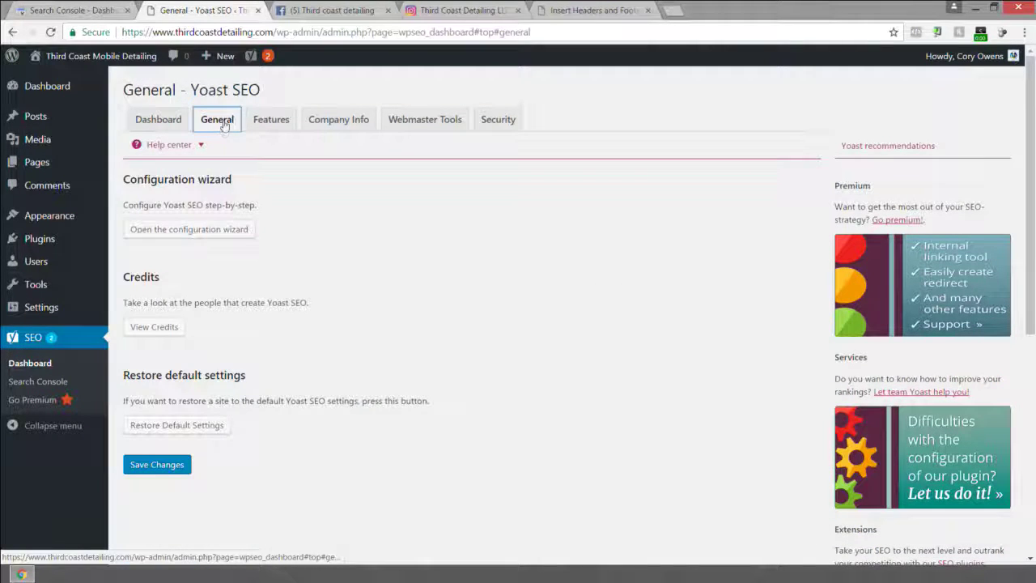
click(271, 122)
scroll(280, 225, down, 1)
scroll(280, 224, up, 1)
click(342, 119)
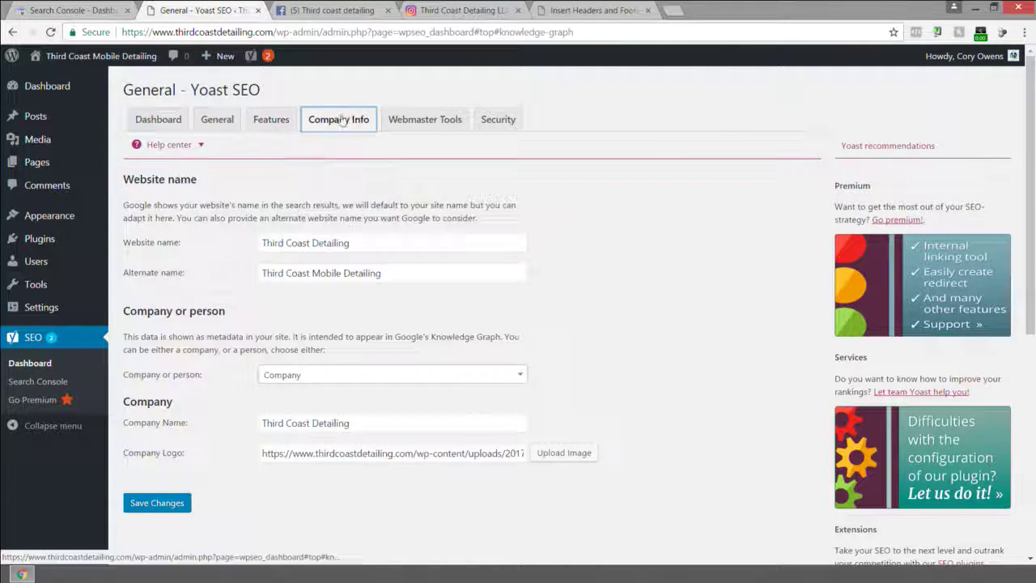
click(425, 122)
click(495, 122)
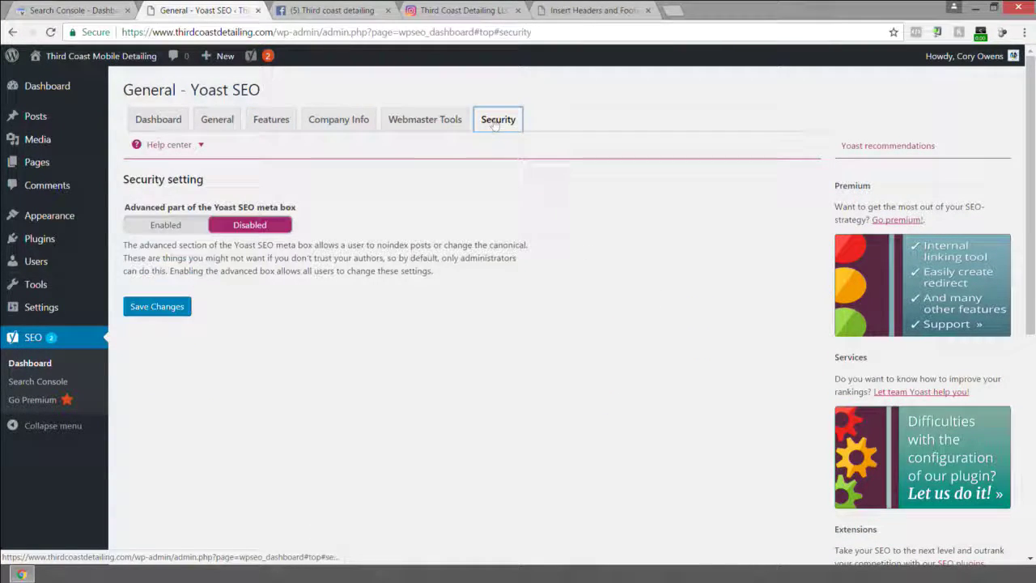
click(414, 126)
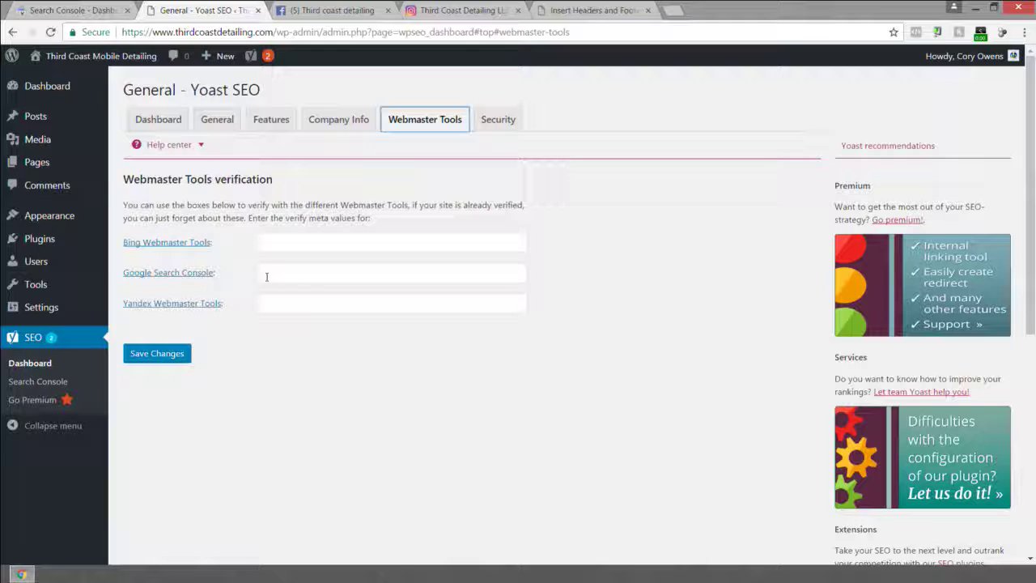
click(485, 123)
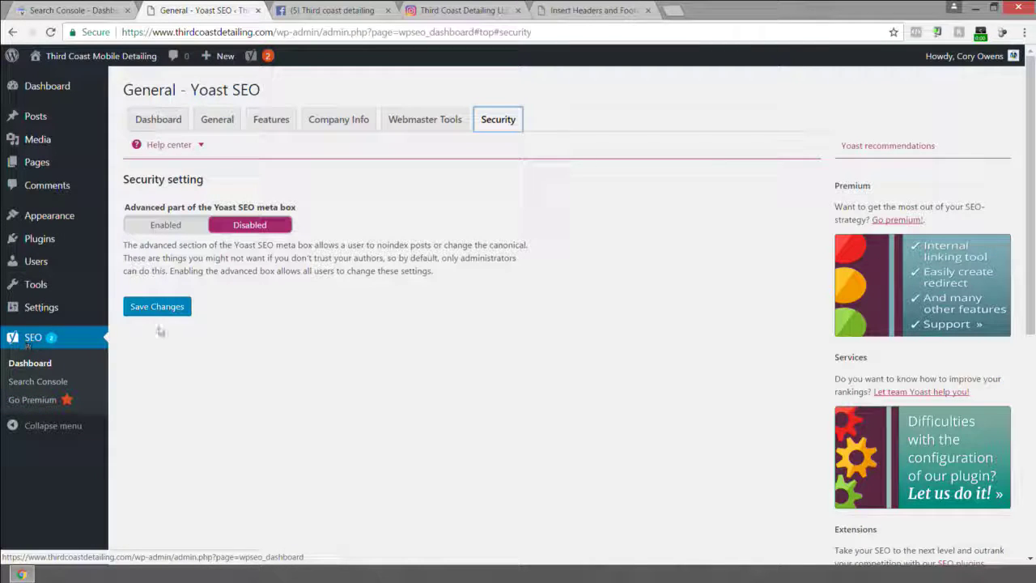
click(160, 120)
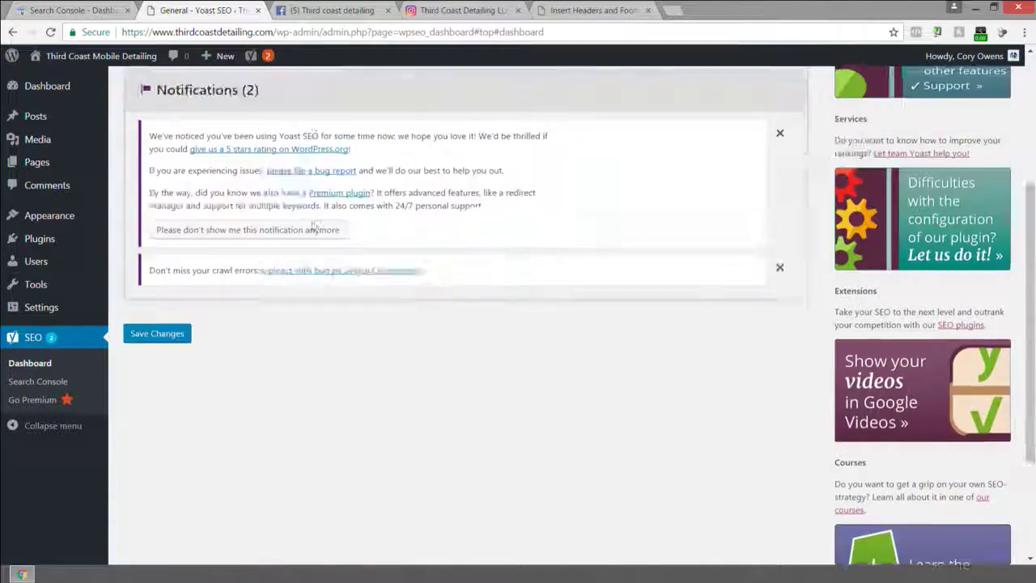
scroll(316, 223, down, 4)
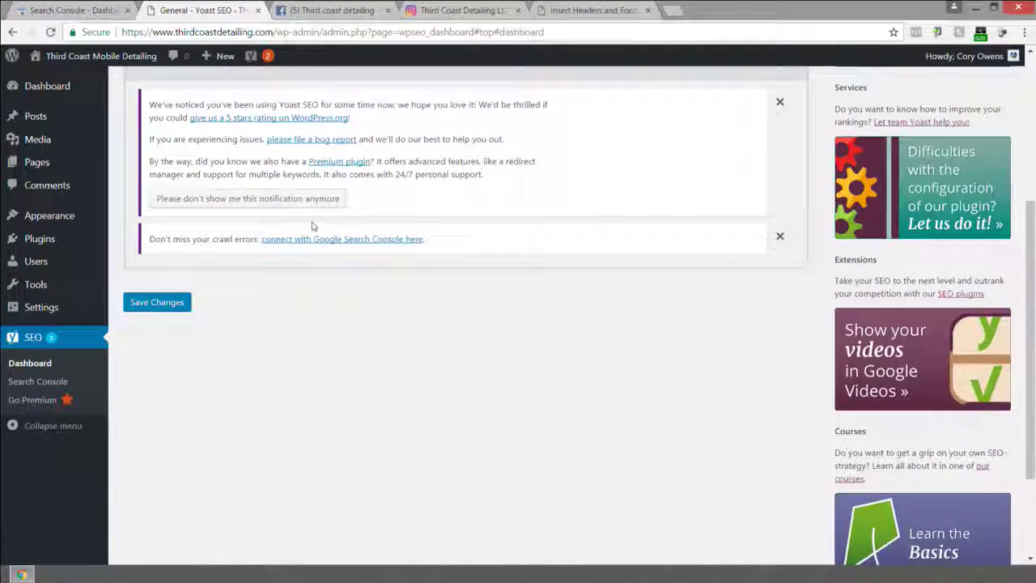
scroll(248, 206, up, 3)
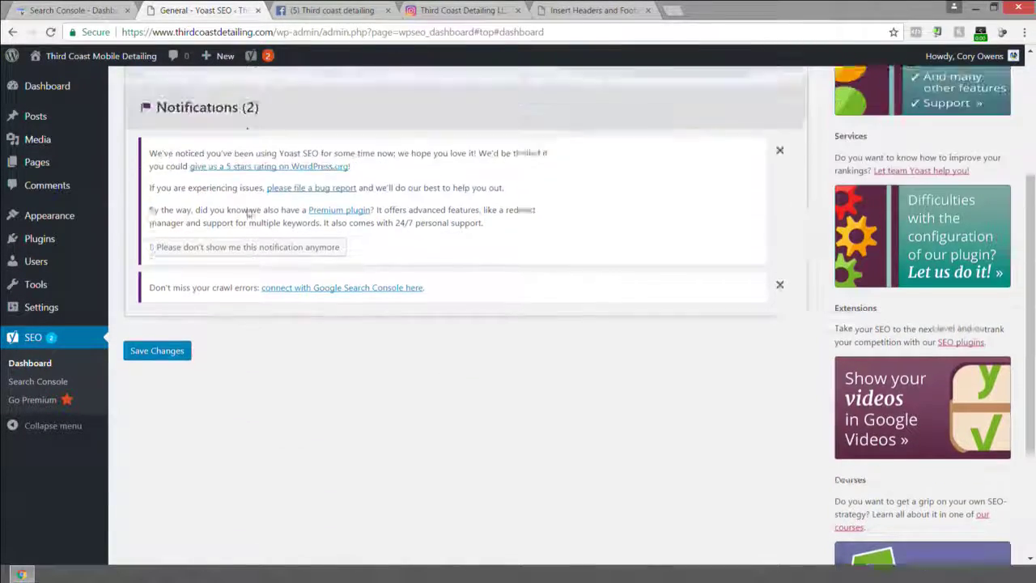
scroll(180, 211, up, 1)
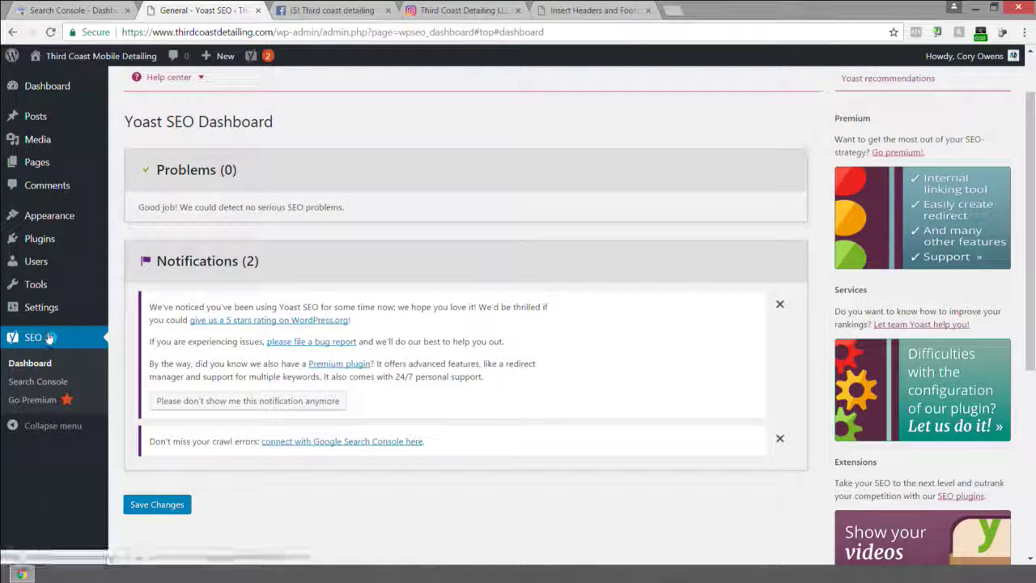
Save the permalink structure as Post name (/%postname%/).
mouse_move(41, 307)
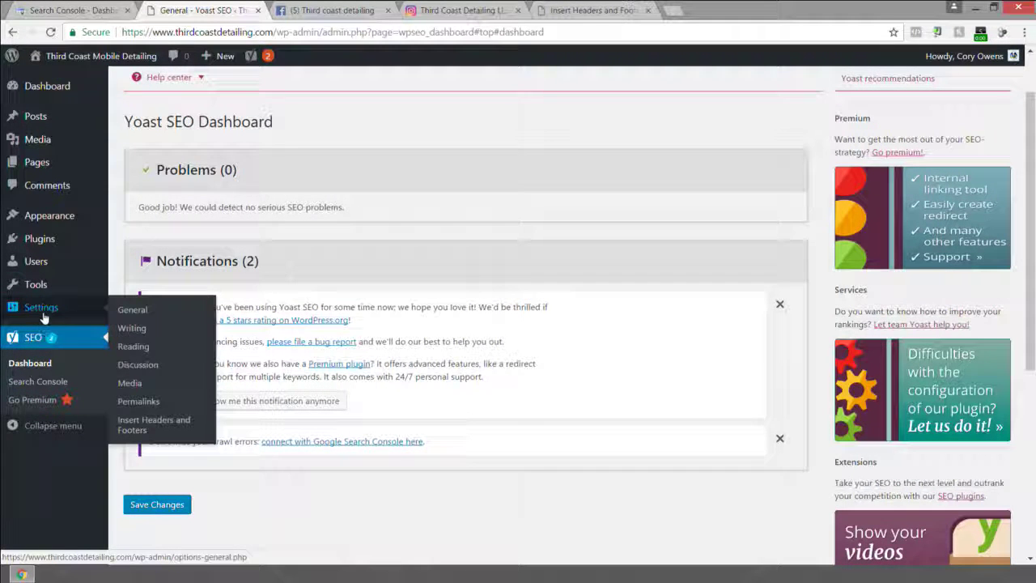
click(142, 401)
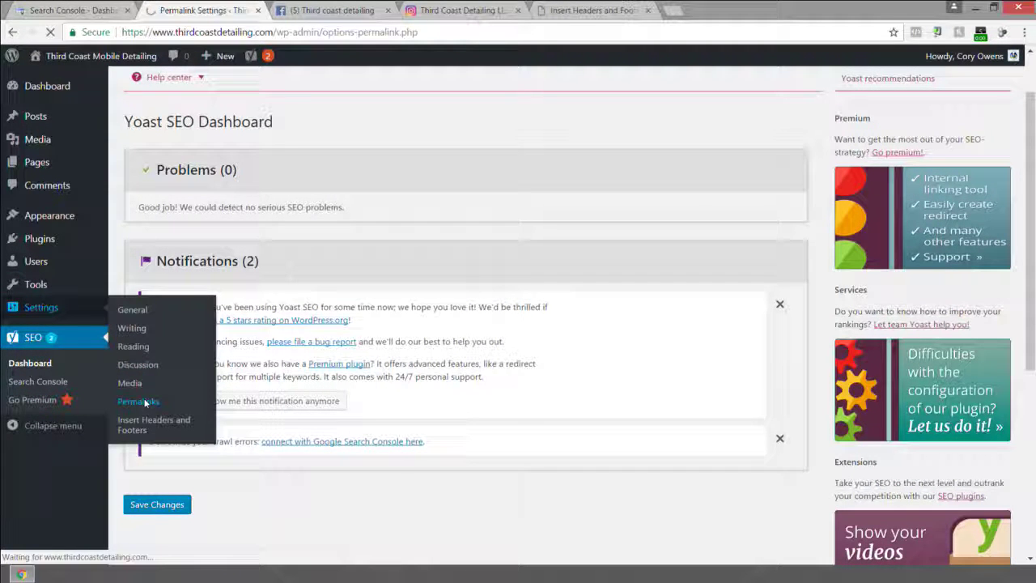
scroll(134, 401, down, 2)
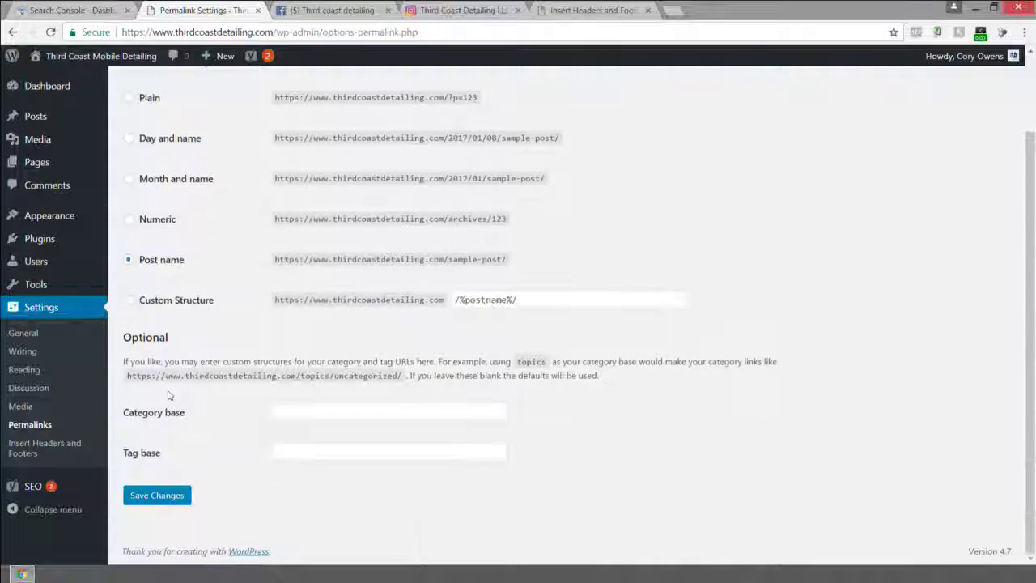
click(152, 495)
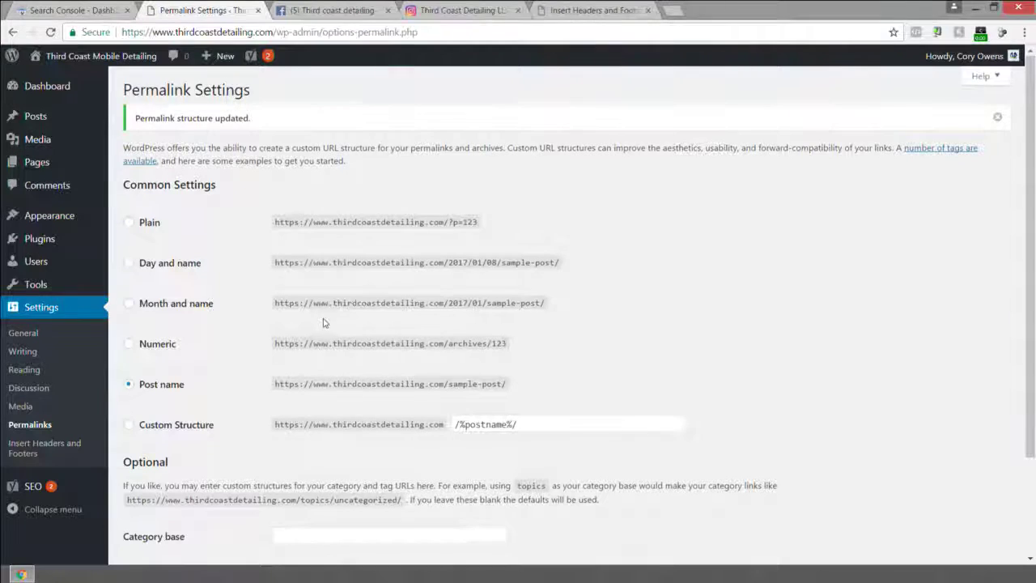
scroll(489, 324, down, 1)
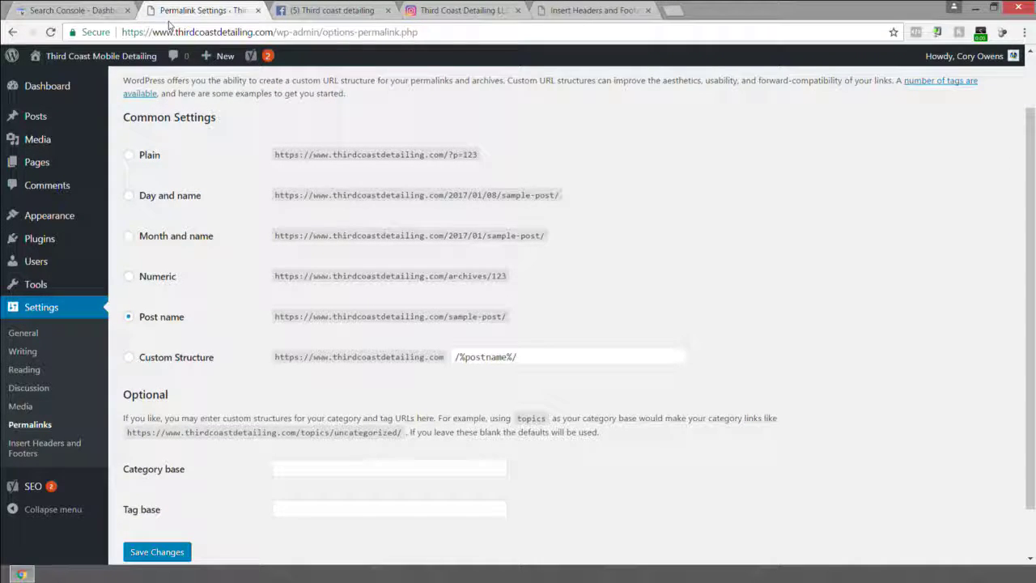
click(71, 10)
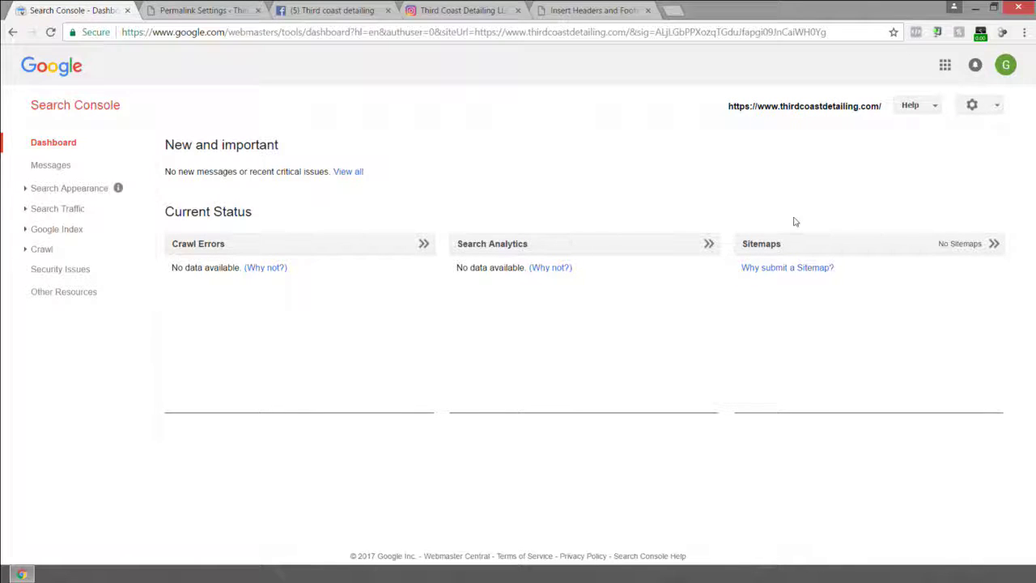
Submit /sitemap.xml in Search Console's Sitemaps report and open its details.
click(886, 252)
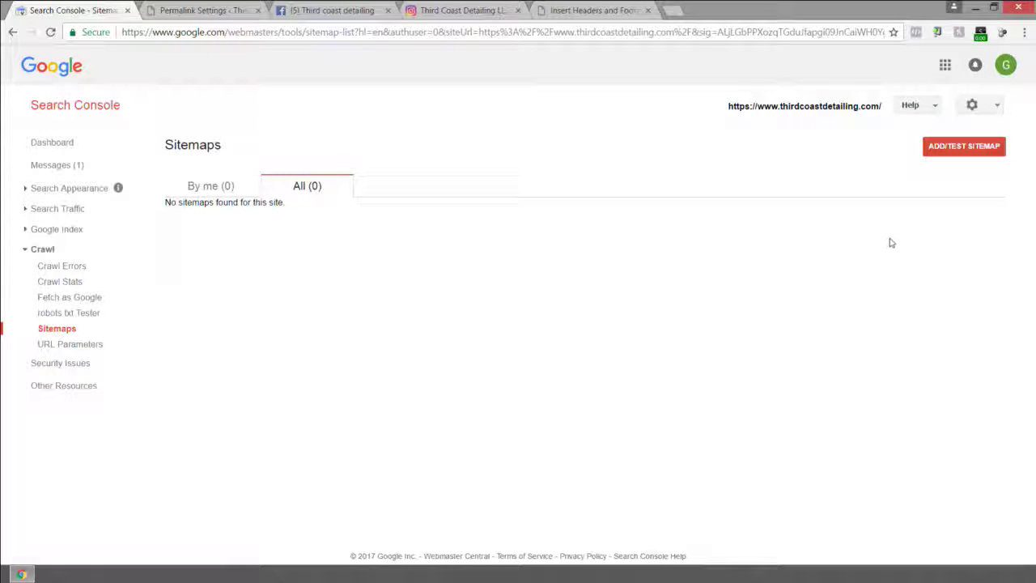
click(945, 148)
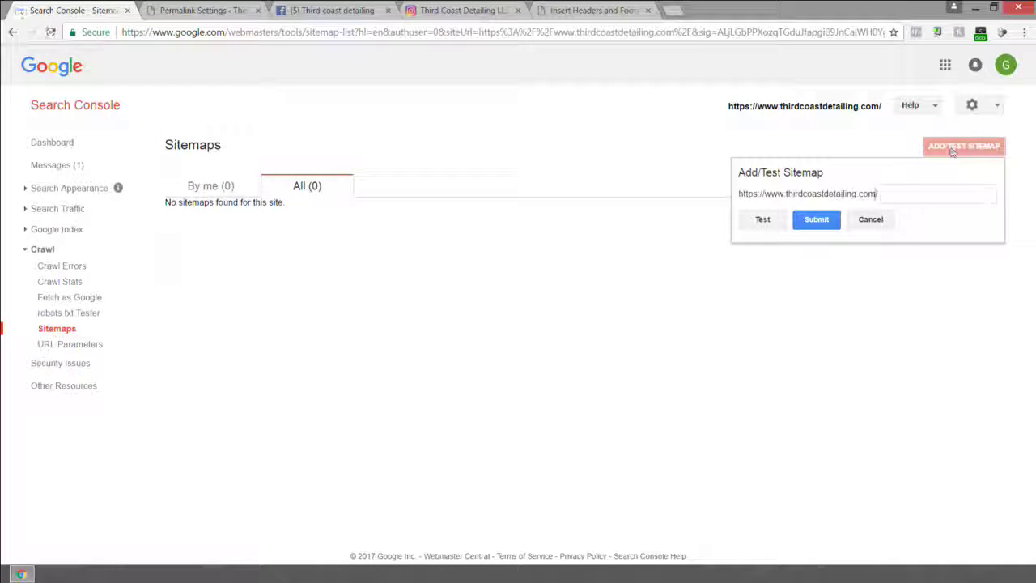
click(905, 194)
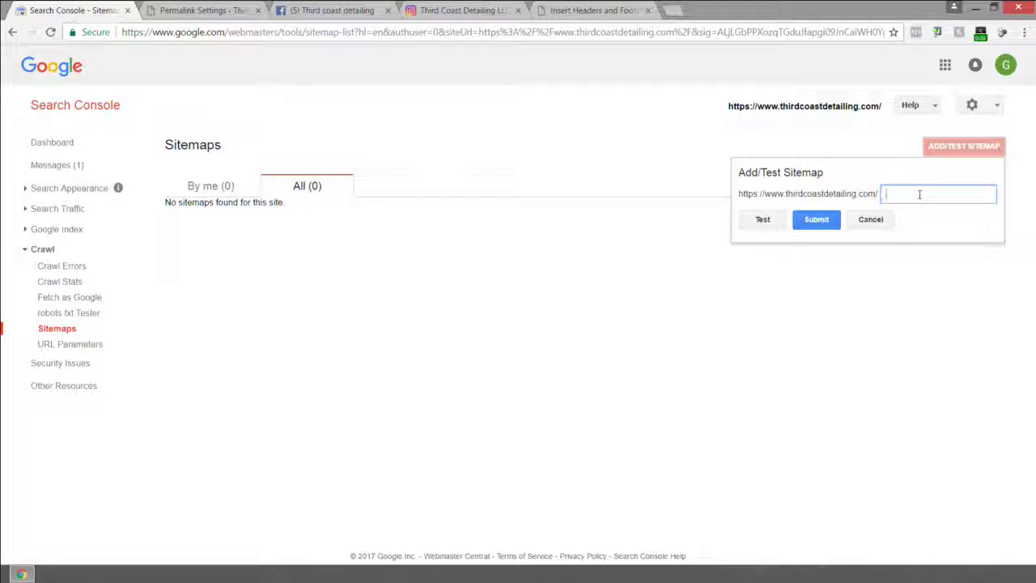
text(.xml)
click(811, 226)
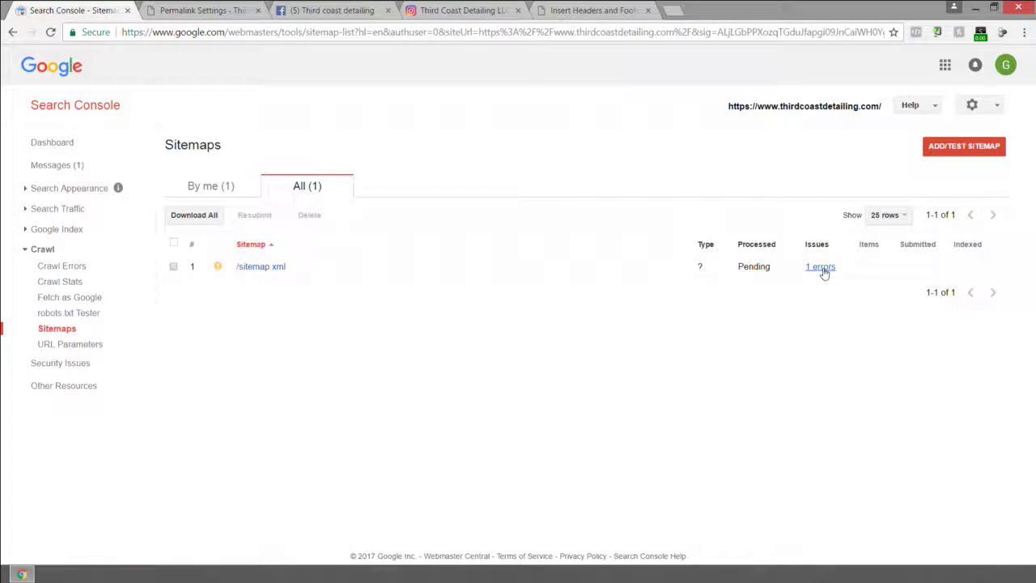
click(253, 271)
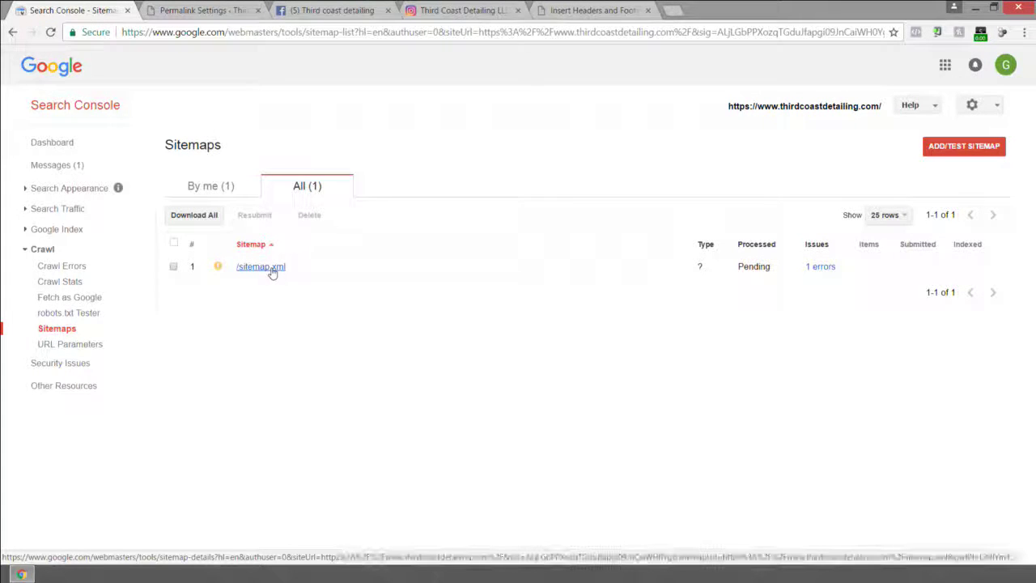
Test the sitemap.xml path and view the test result.
click(955, 148)
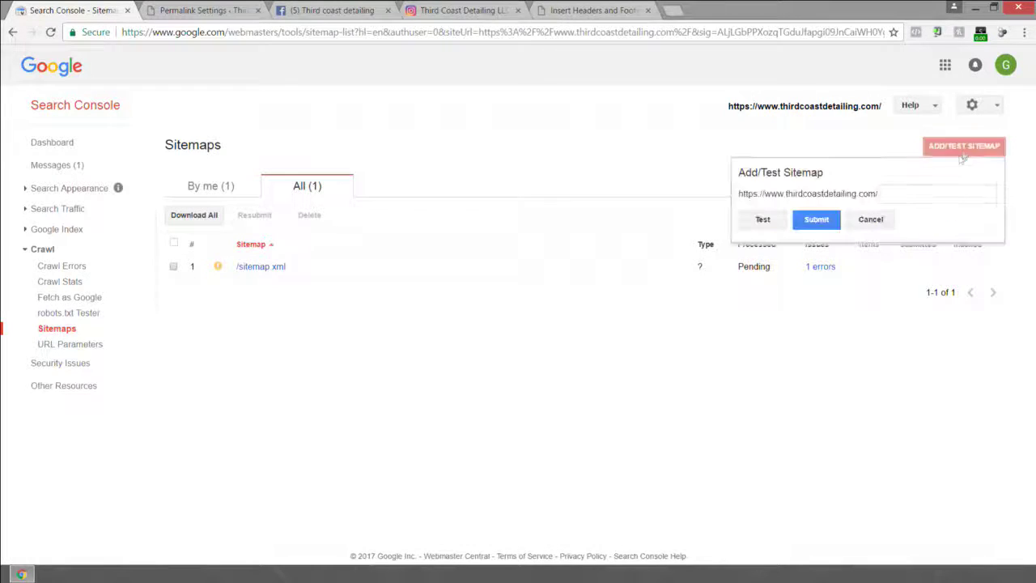
click(902, 192)
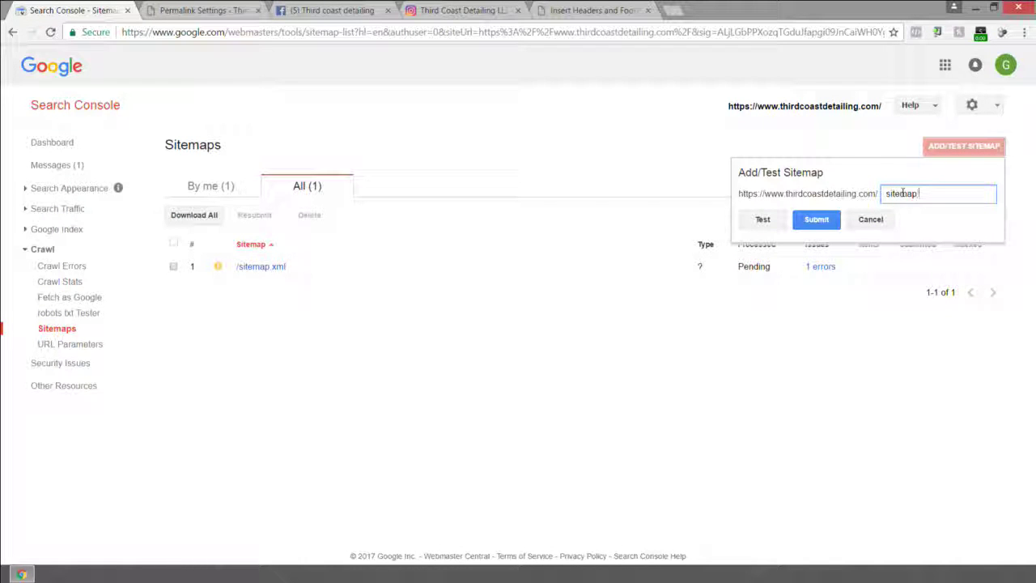
click(761, 220)
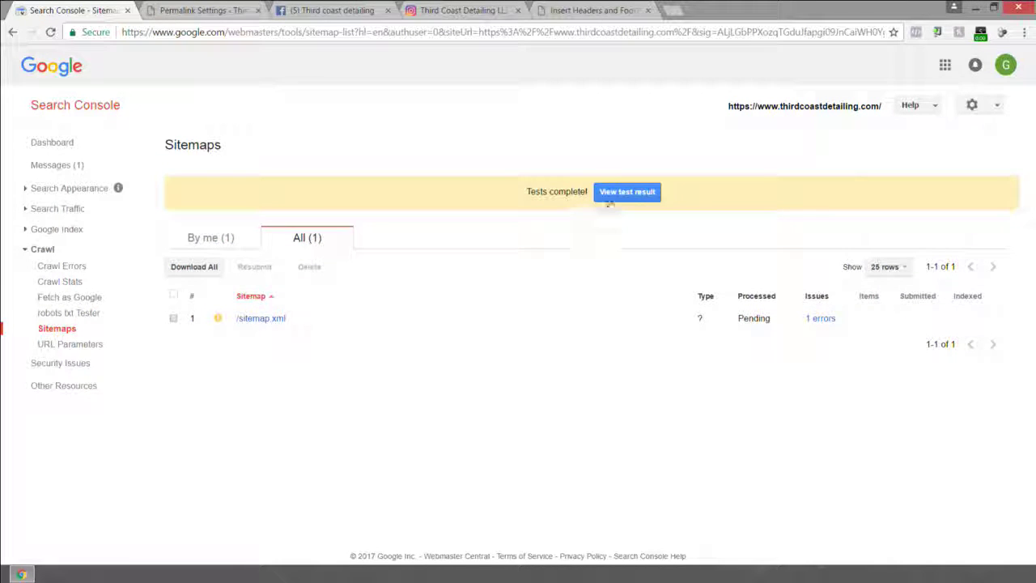
click(623, 192)
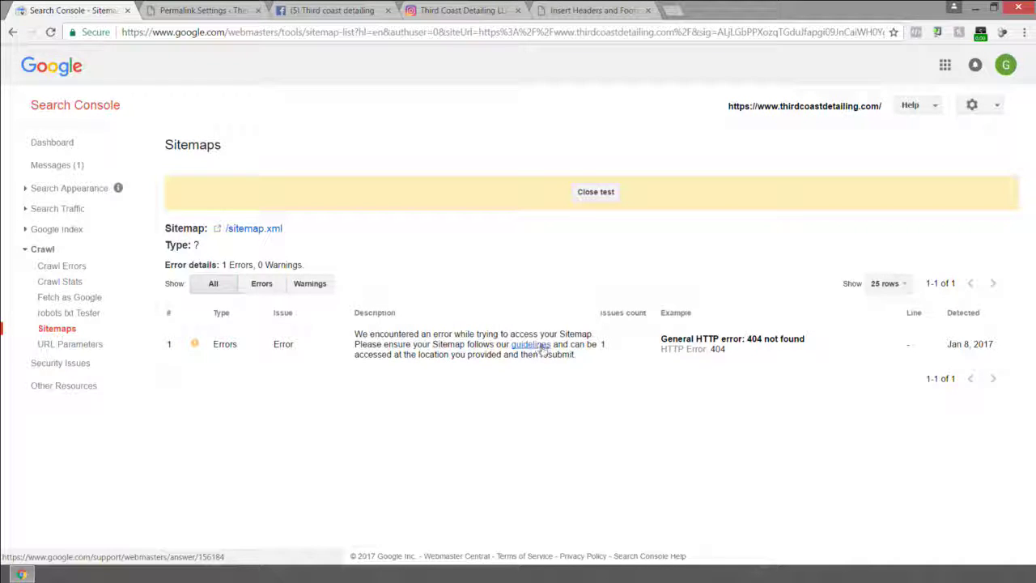
Go from Permalink Settings to the Yoast SEO dashboard.
click(202, 10)
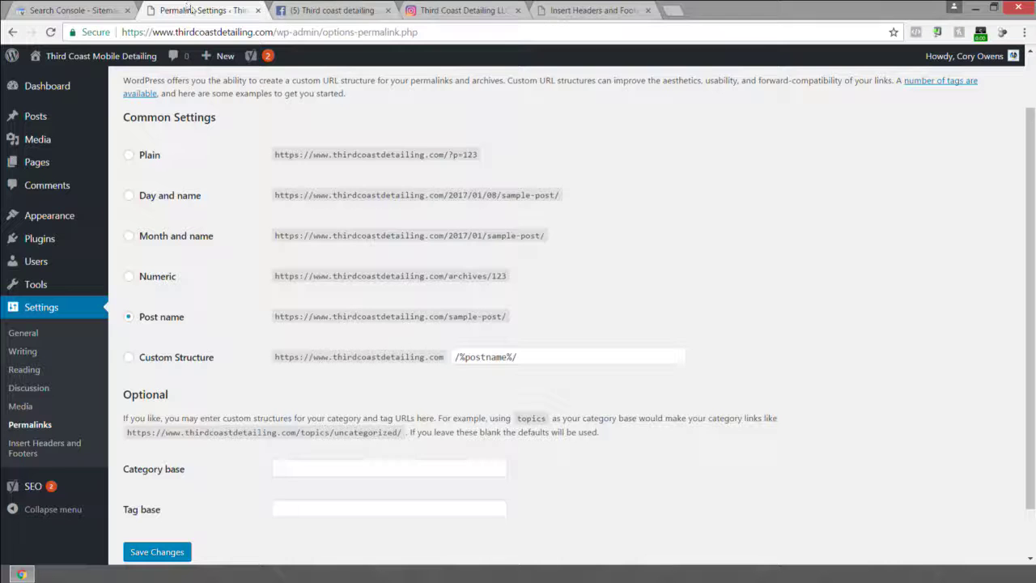
scroll(31, 485, down, 1)
mouse_move(31, 490)
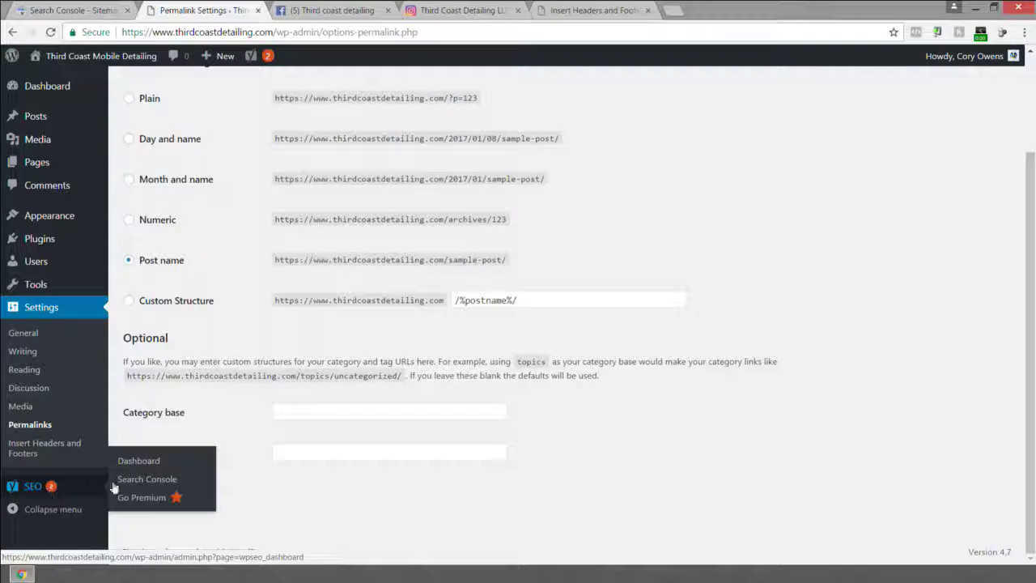
click(148, 463)
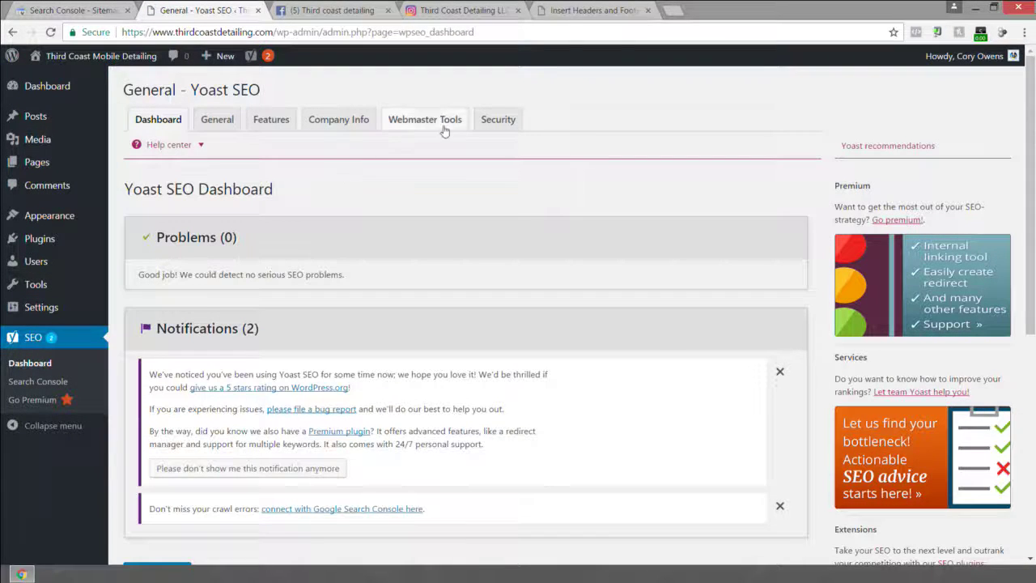
scroll(482, 150, down, 3)
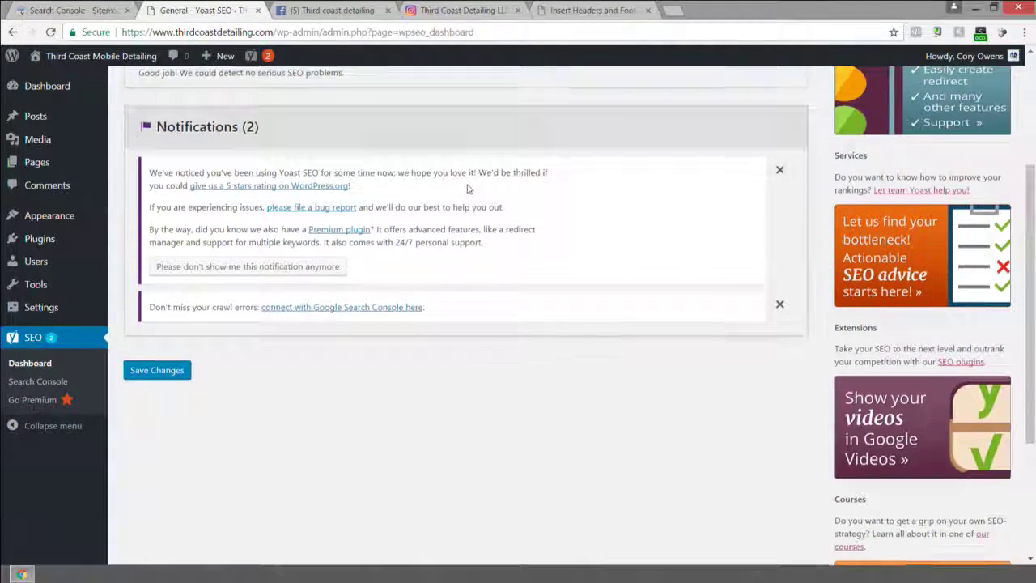
scroll(198, 208, up, 3)
Browse General, Features (saving them), Company Info and Webmaster Tools, ending on Security.
click(212, 125)
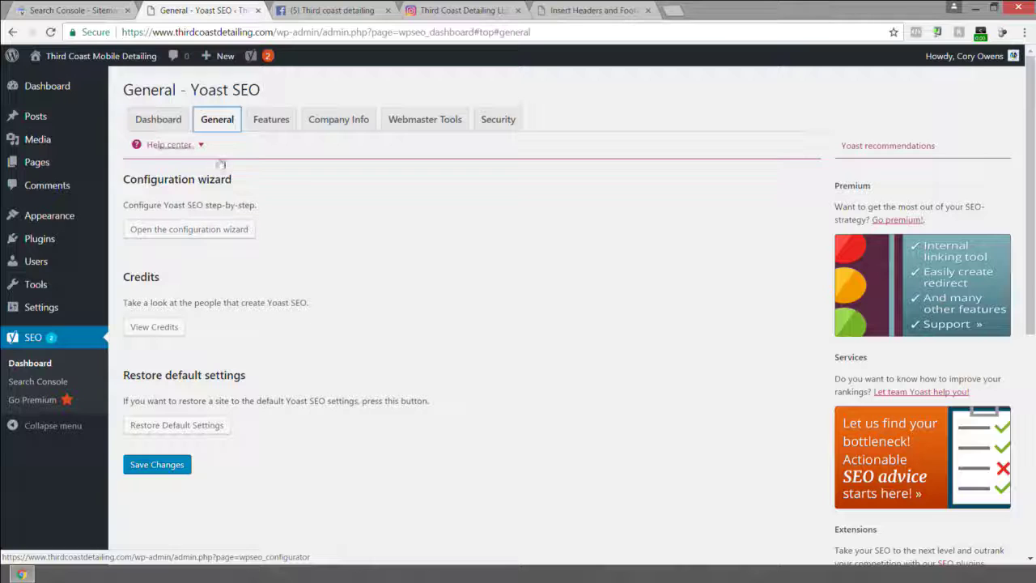
click(267, 113)
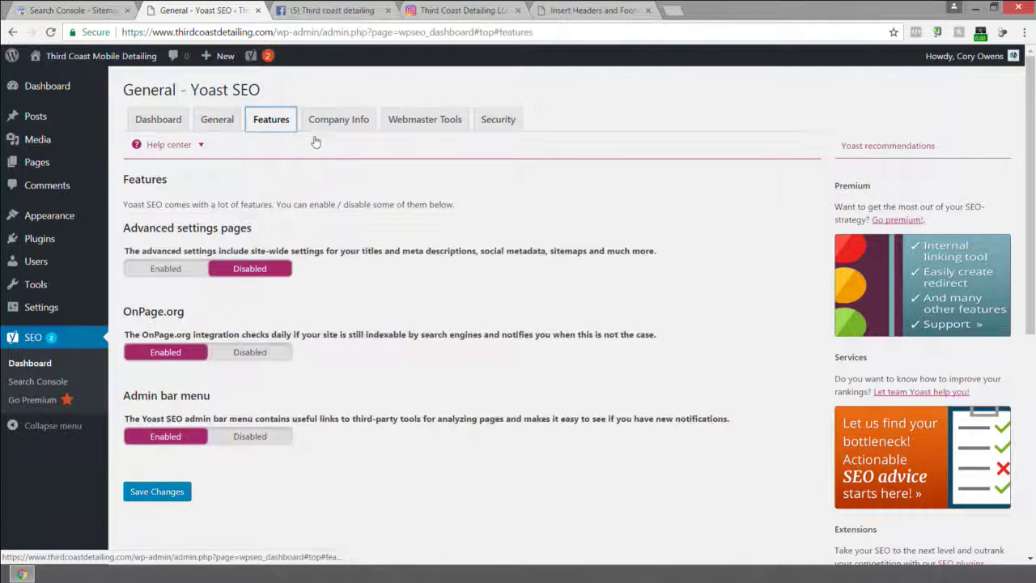
scroll(202, 251, down, 1)
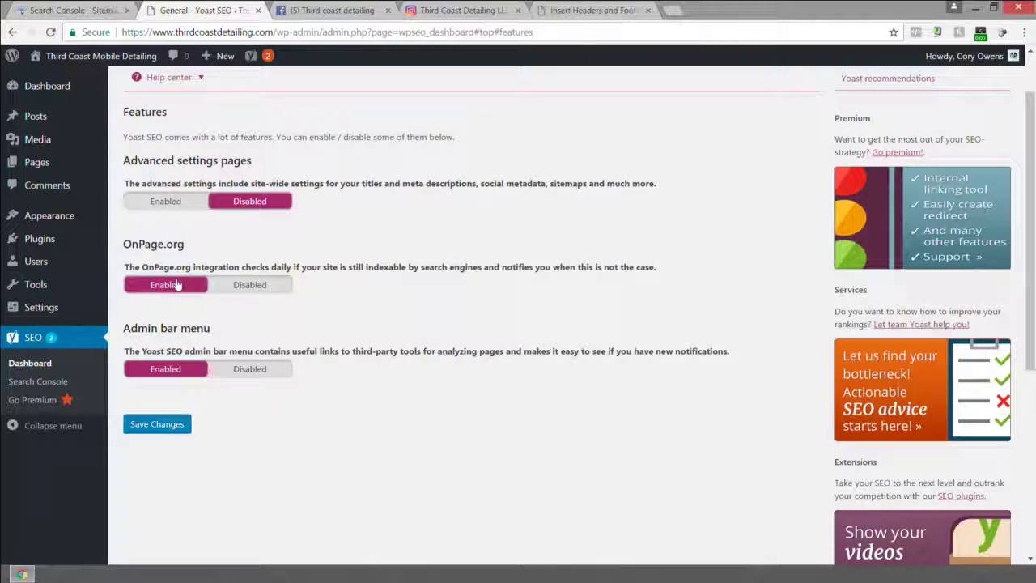
click(158, 426)
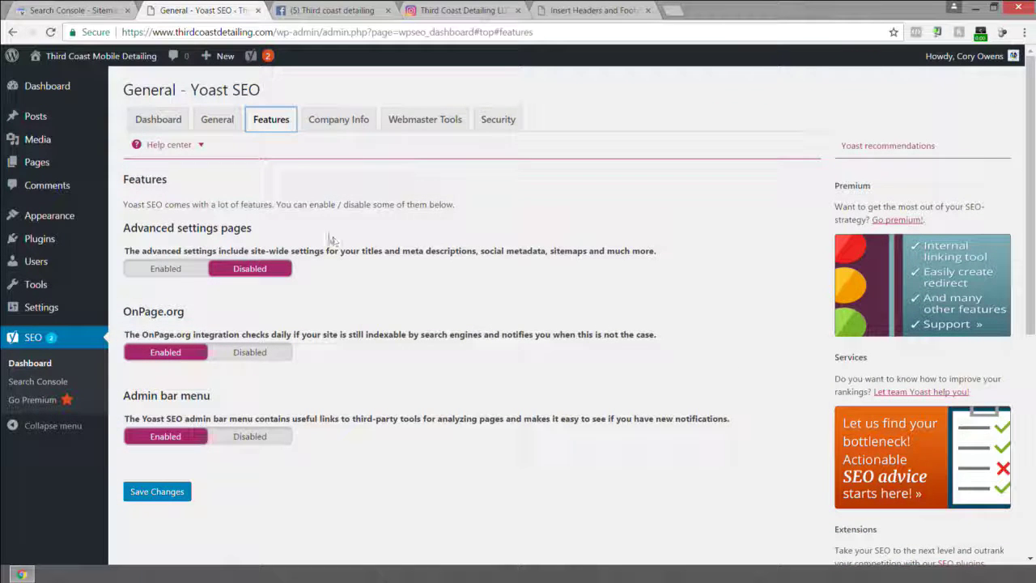
click(338, 121)
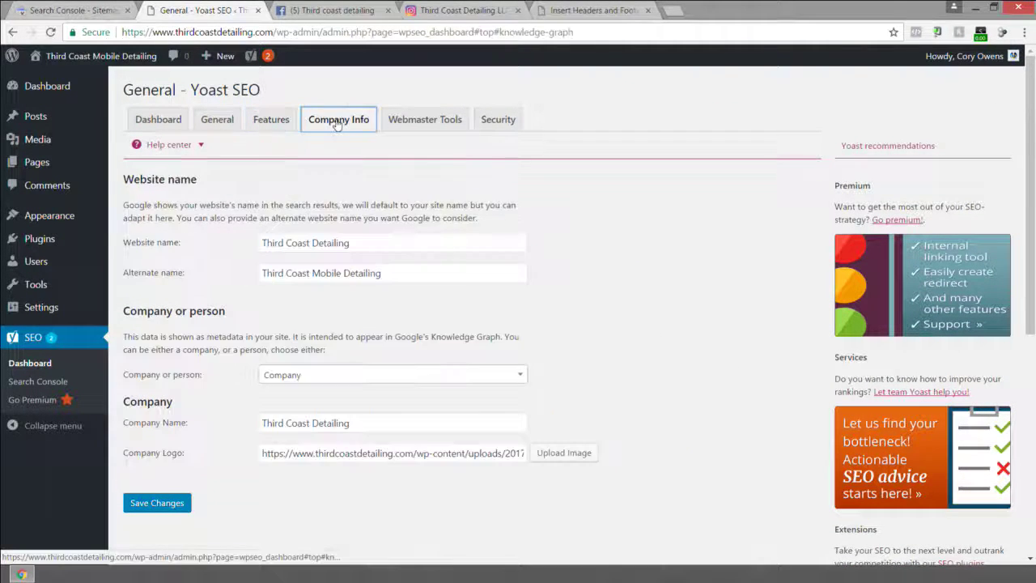
click(405, 119)
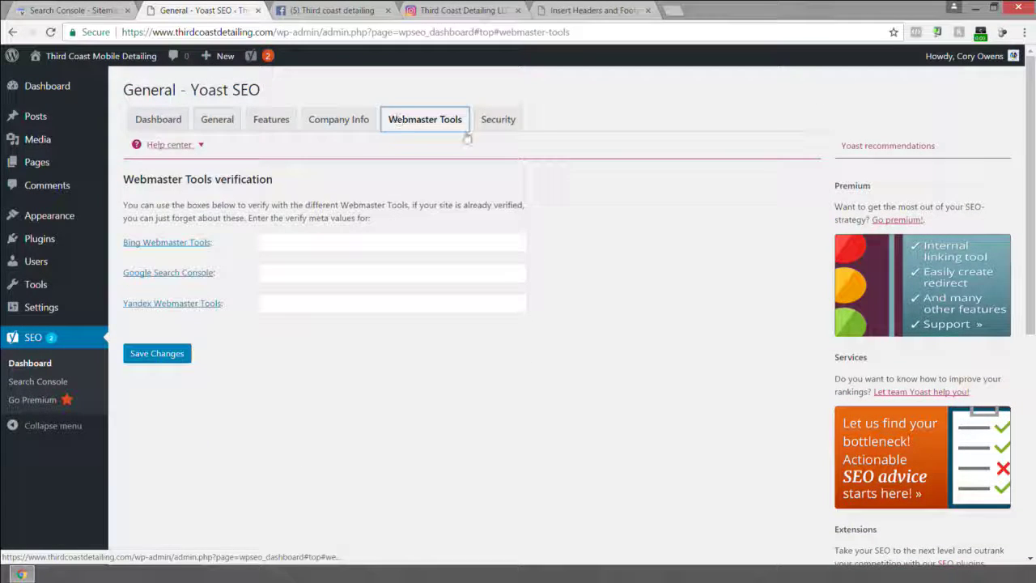
click(491, 120)
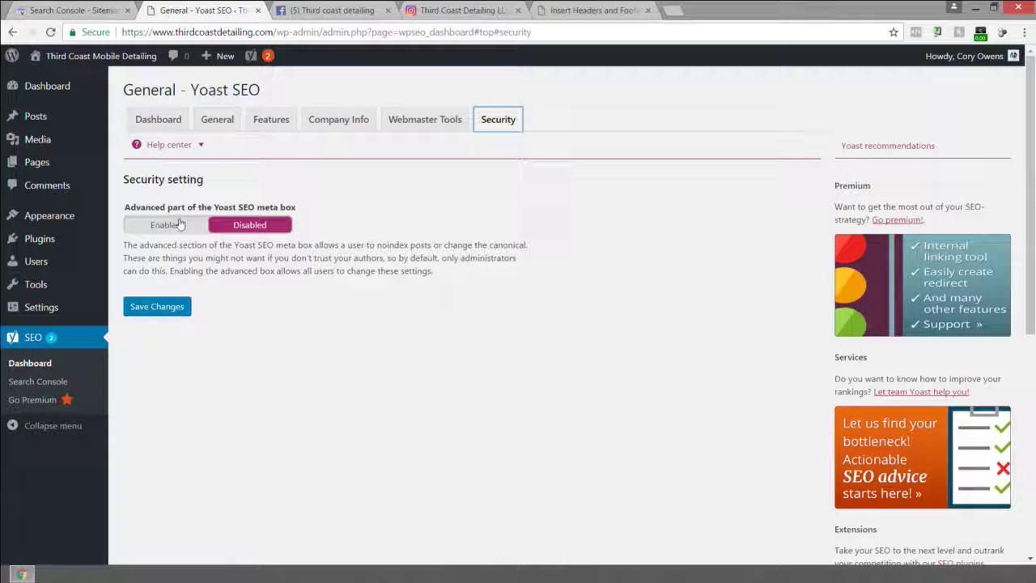
Enable and save the advanced part of the meta box, then cycle through the tabs back to Security.
click(178, 226)
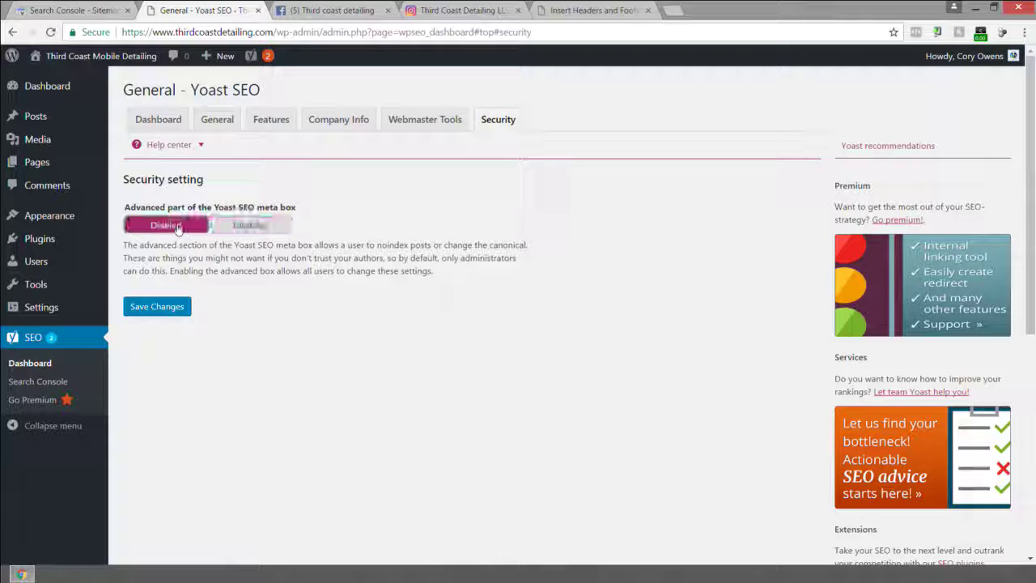
click(150, 306)
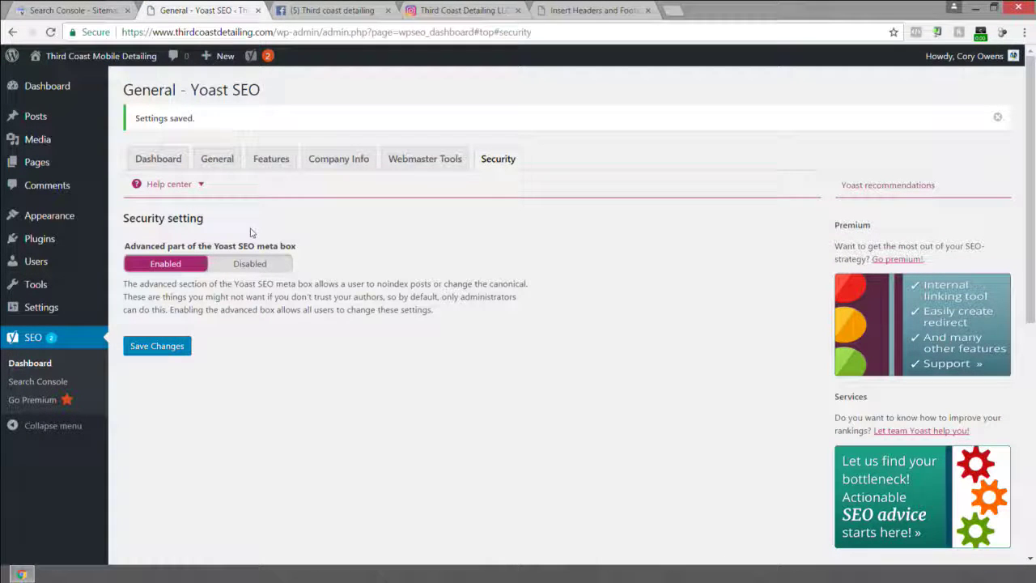
click(160, 161)
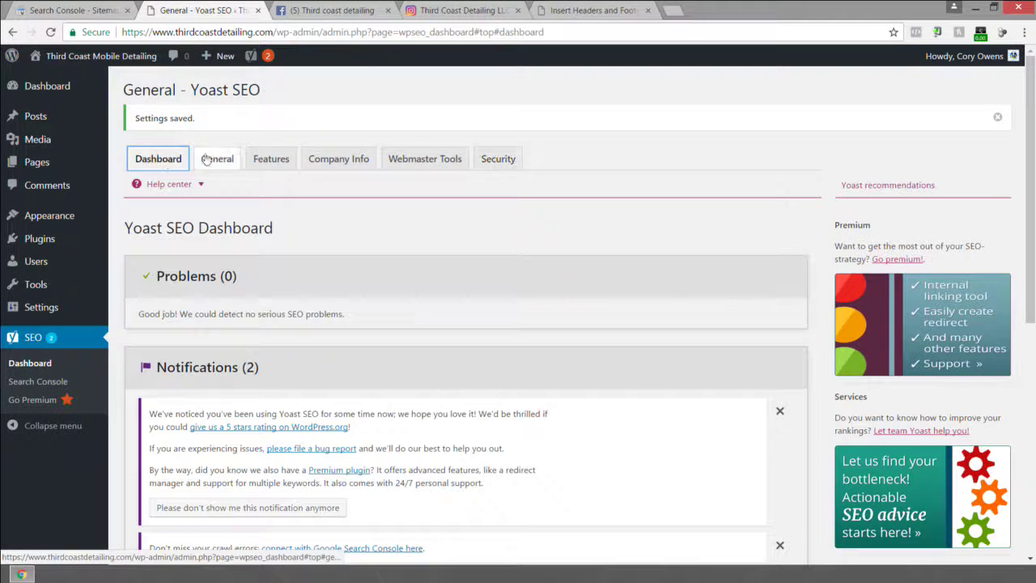
click(226, 159)
click(272, 158)
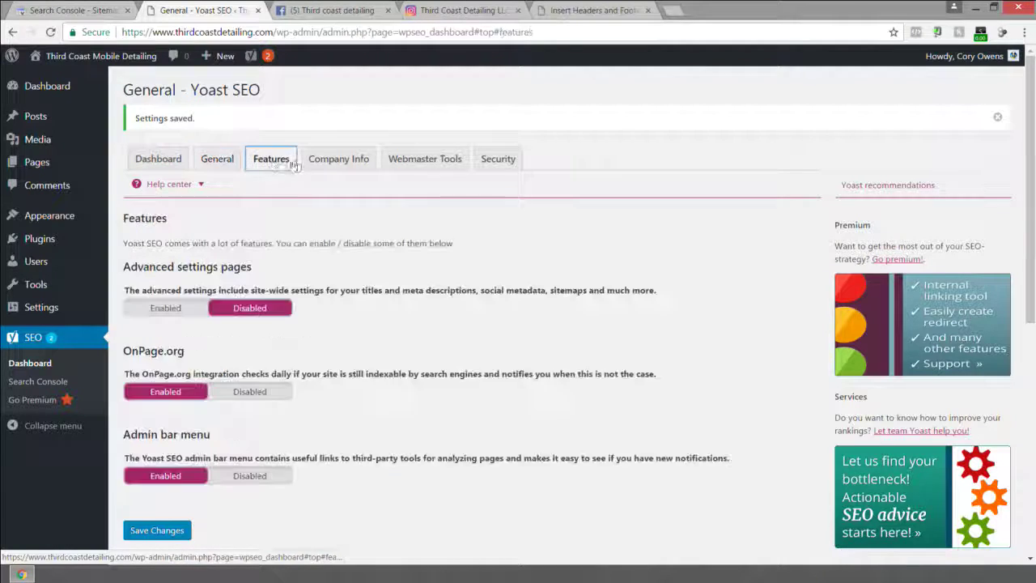
click(338, 160)
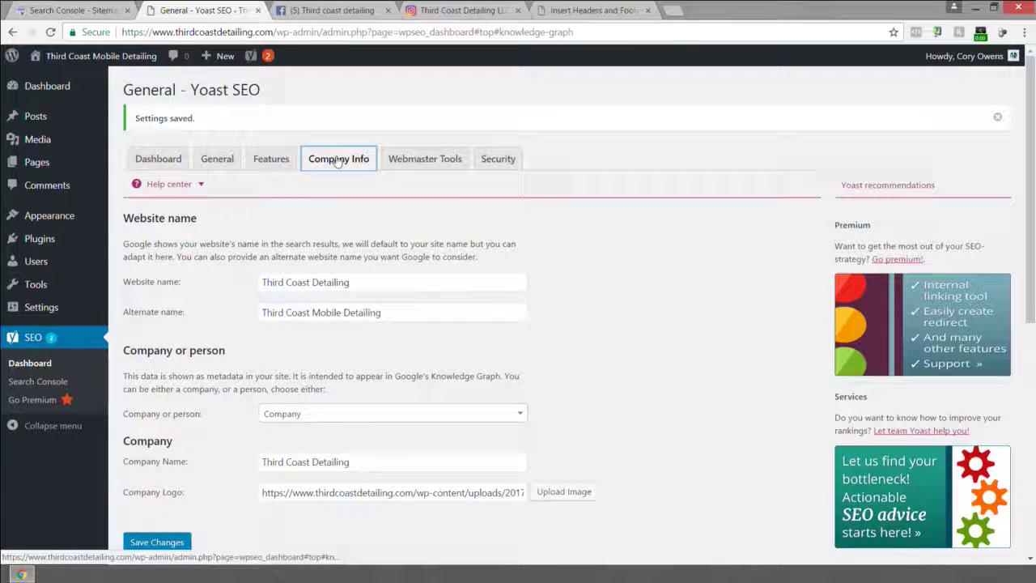
click(426, 159)
click(497, 160)
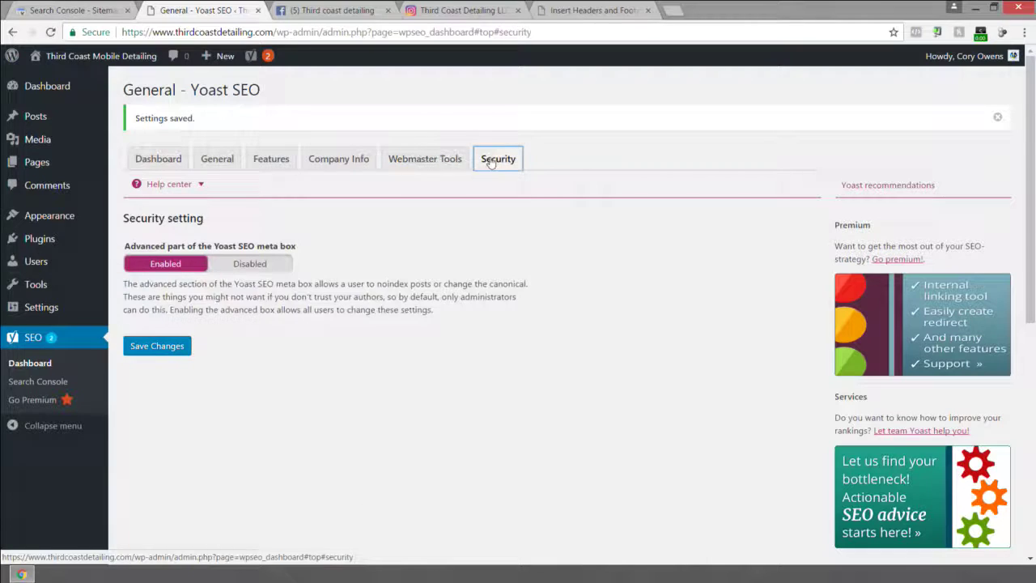
Save the security settings again and confirm the advanced meta box stays Enabled.
click(158, 346)
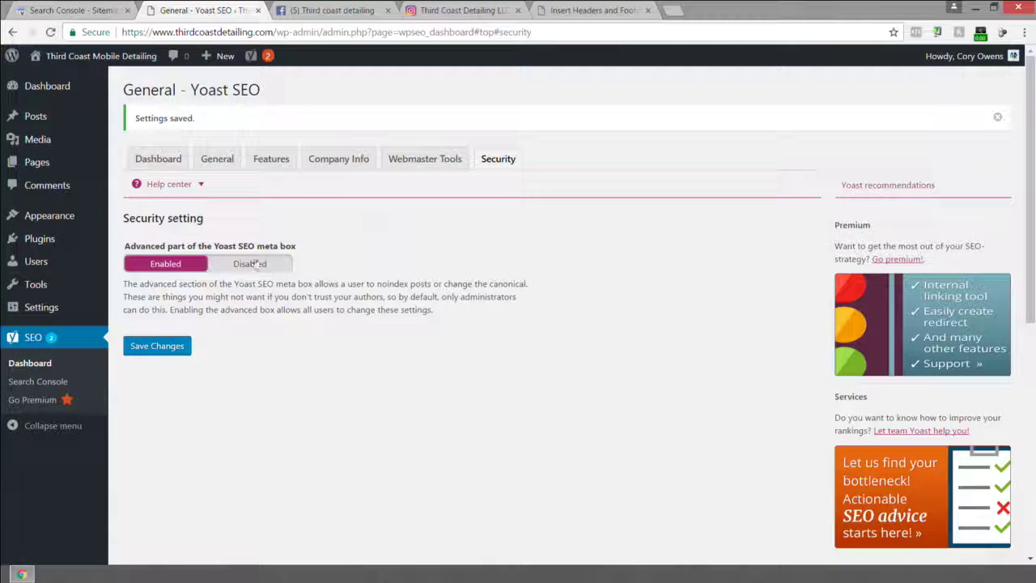
scroll(366, 322, down, 5)
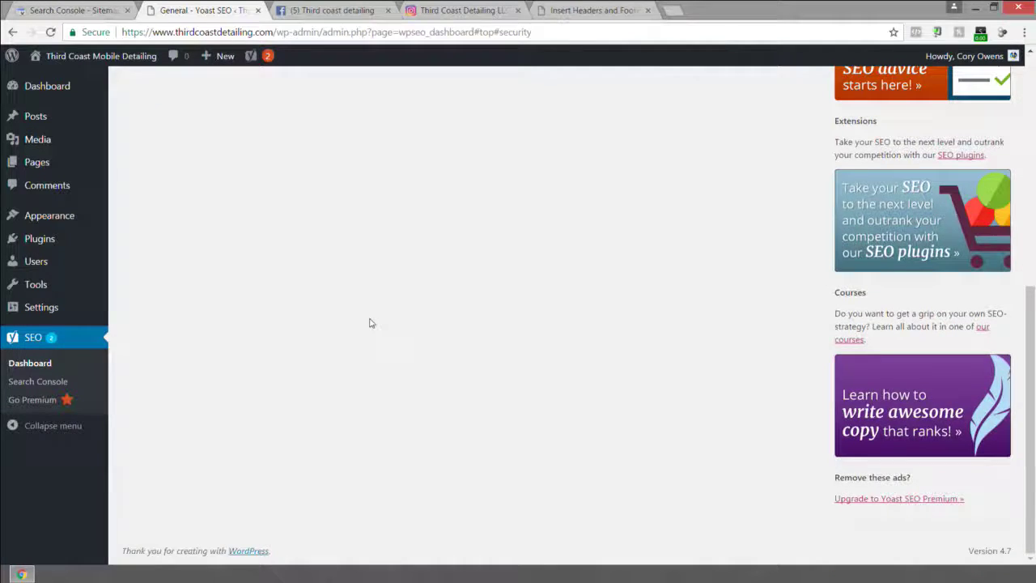
scroll(369, 323, up, 5)
click(207, 162)
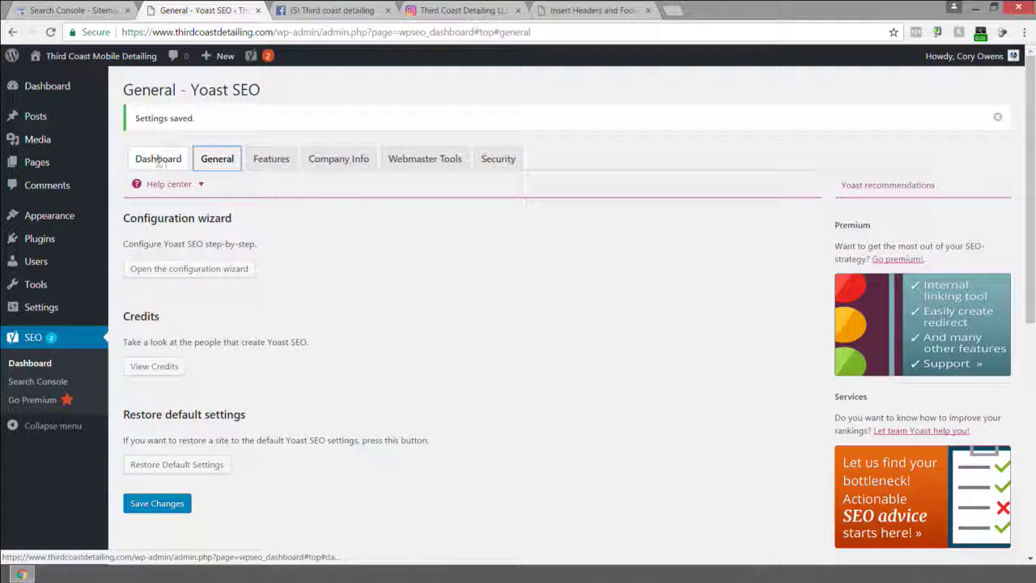
click(161, 160)
click(270, 159)
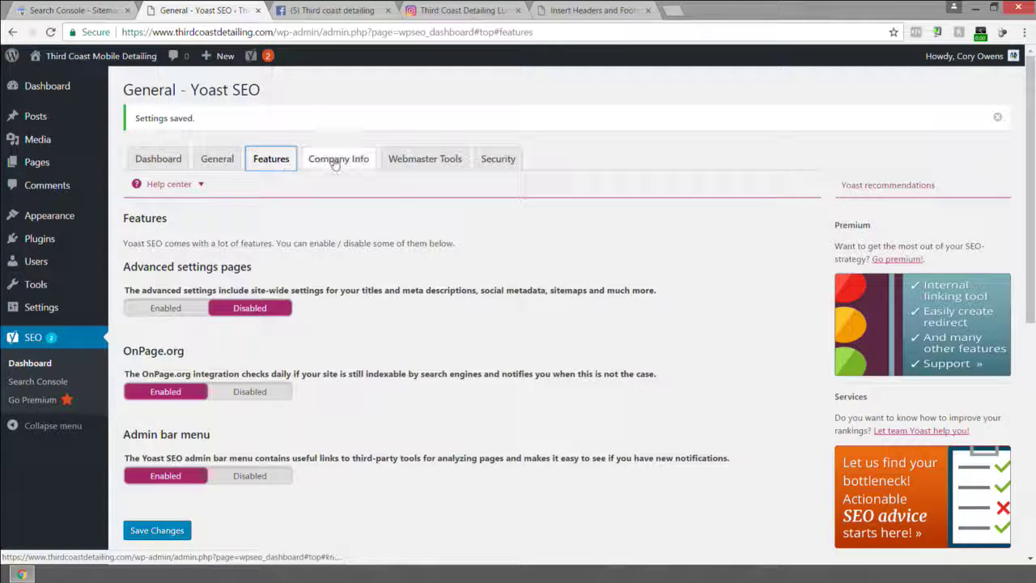
click(335, 160)
click(404, 160)
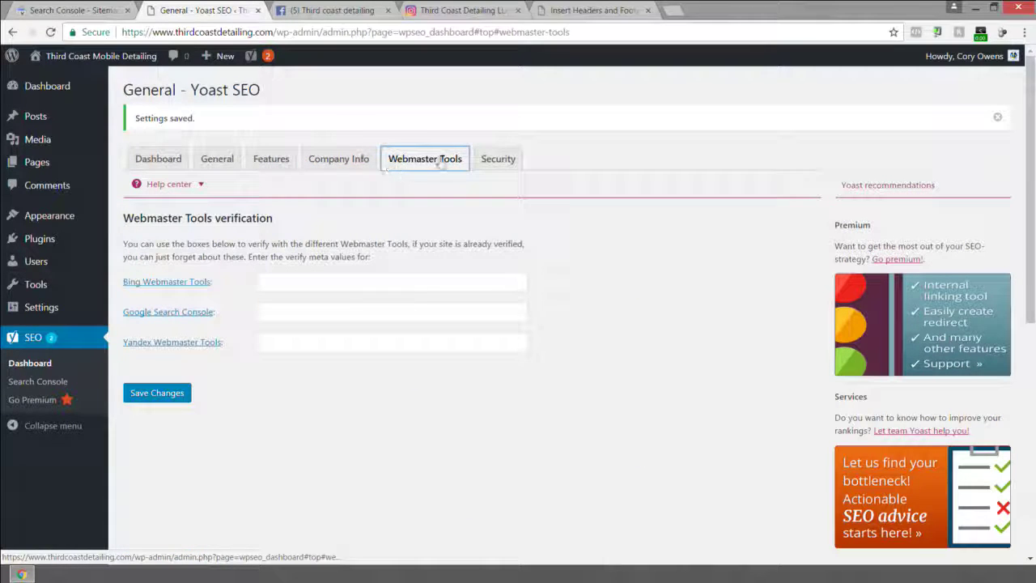
click(492, 161)
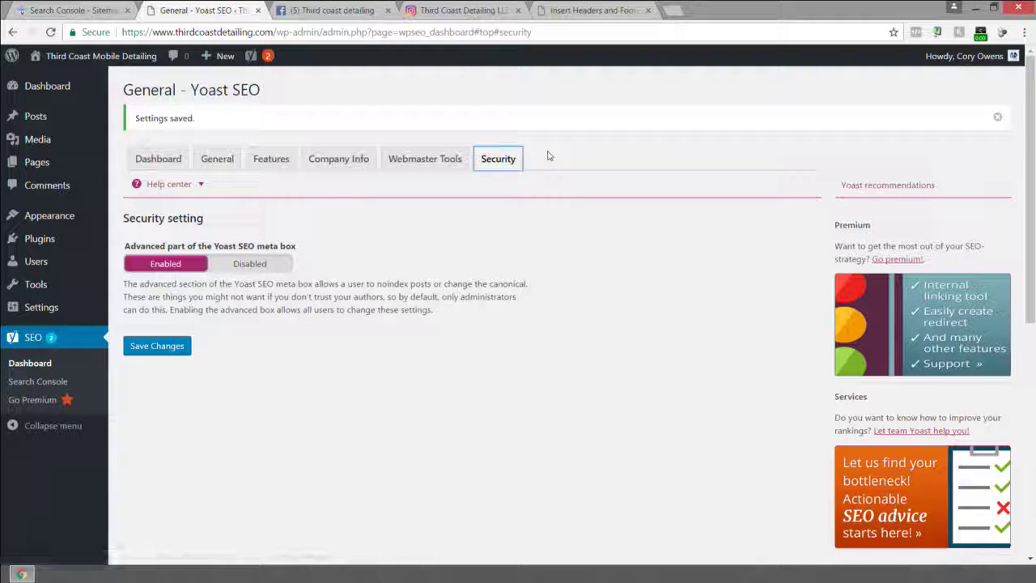
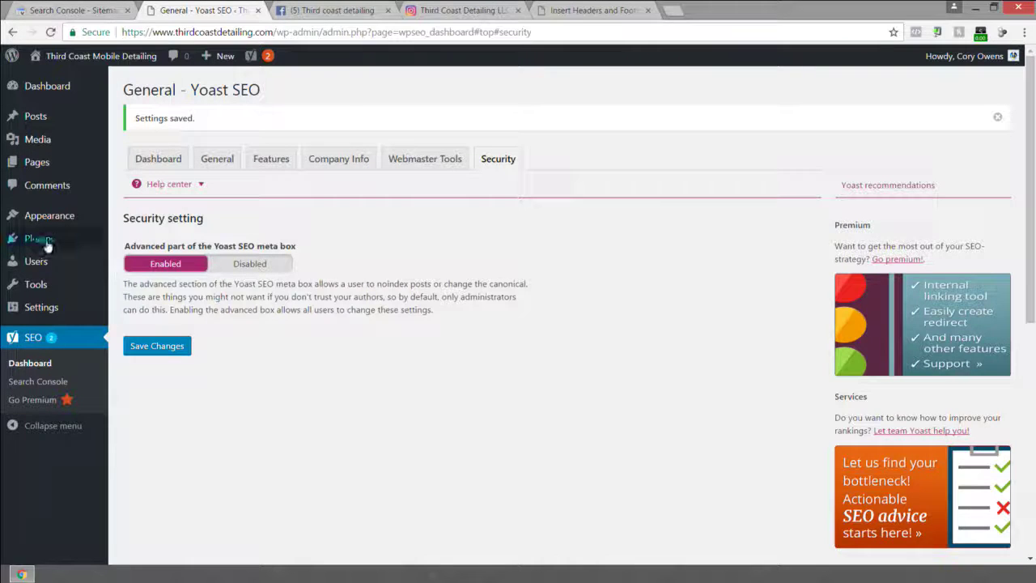
Go to Plugins > Add New and start uploading a plugin zip from the computer.
click(160, 243)
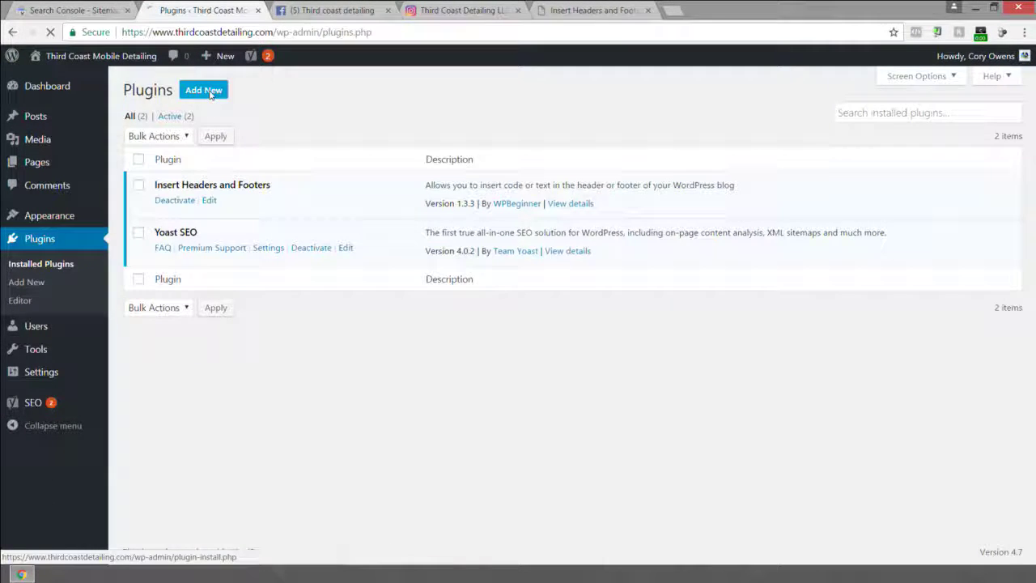
click(210, 91)
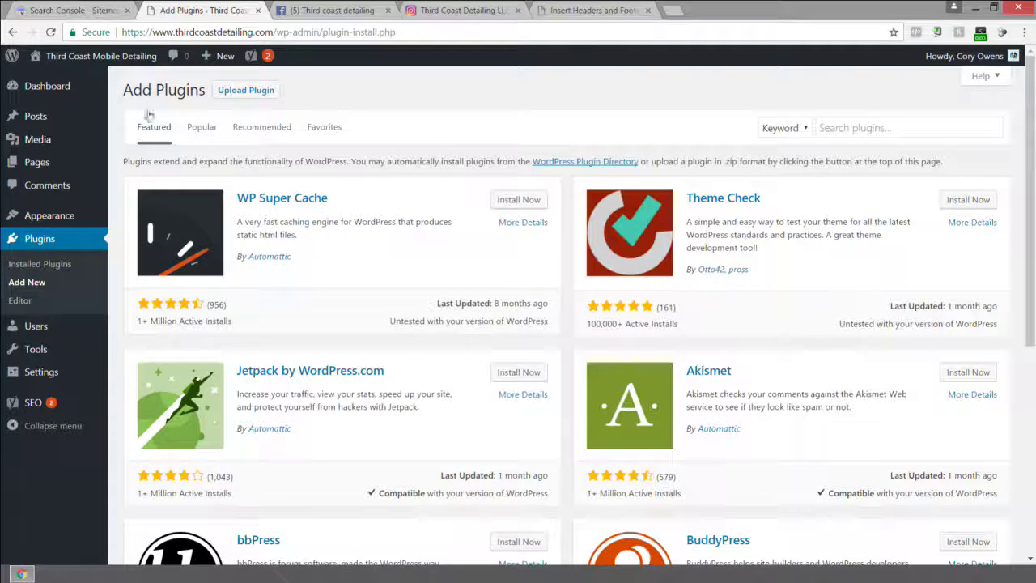
click(245, 90)
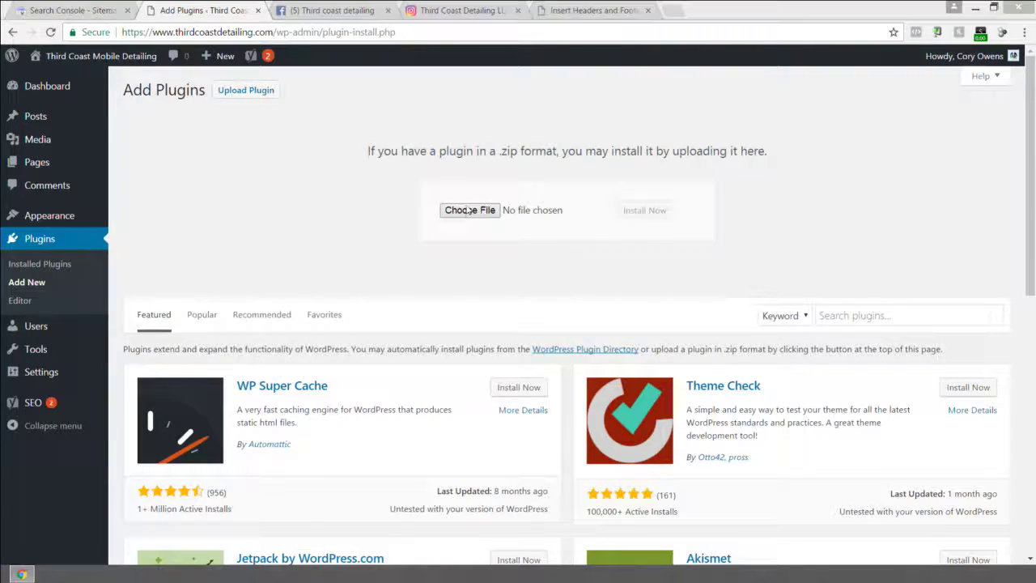
click(469, 211)
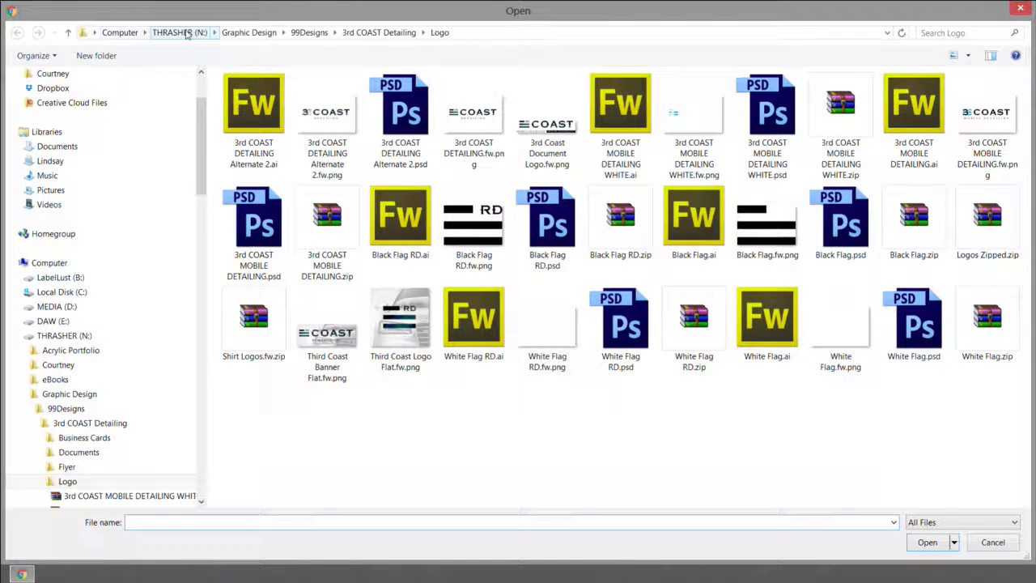
Browse to TEMPLATES > WP Plugins > Social & SEO Plugins and inspect the wordpress-seo-premium folder.
click(248, 33)
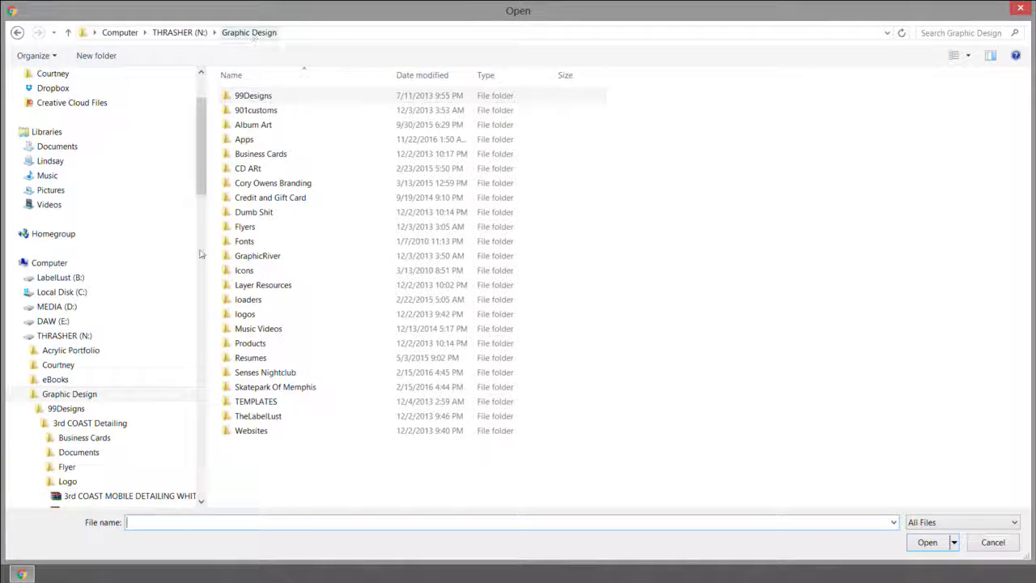
double_click(256, 405)
scroll(275, 412, down, 3)
double_click(248, 504)
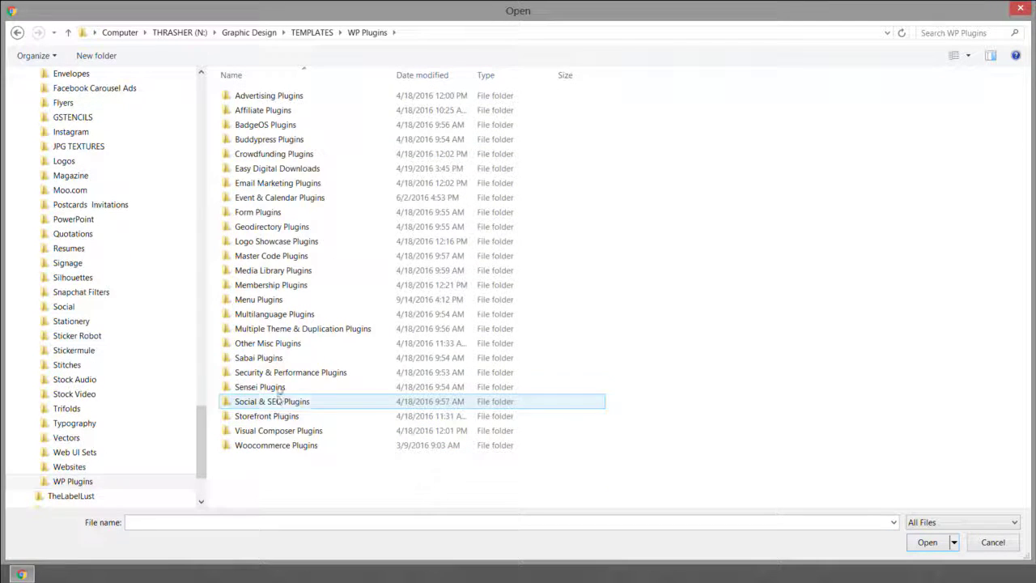
double_click(272, 401)
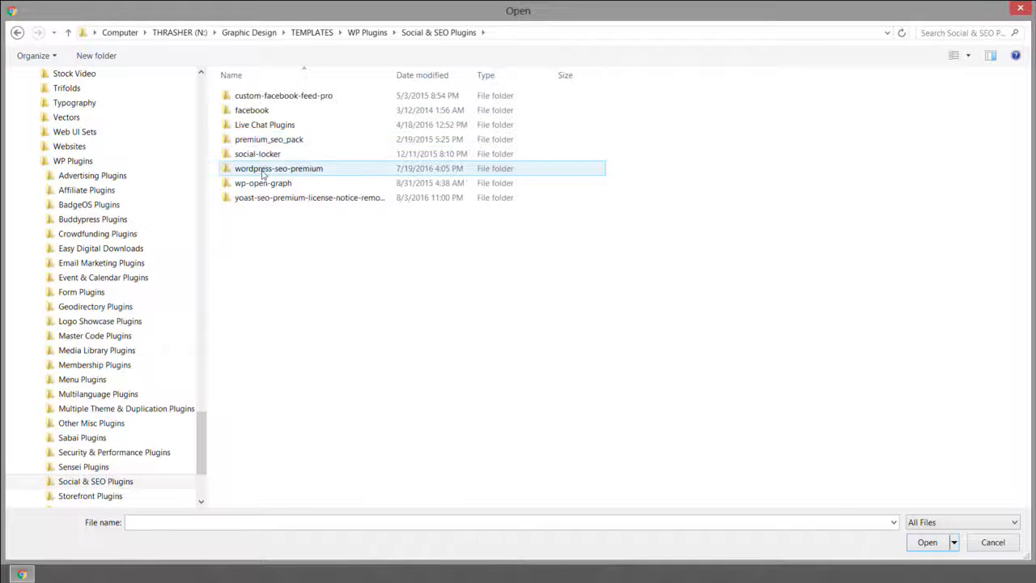
double_click(262, 171)
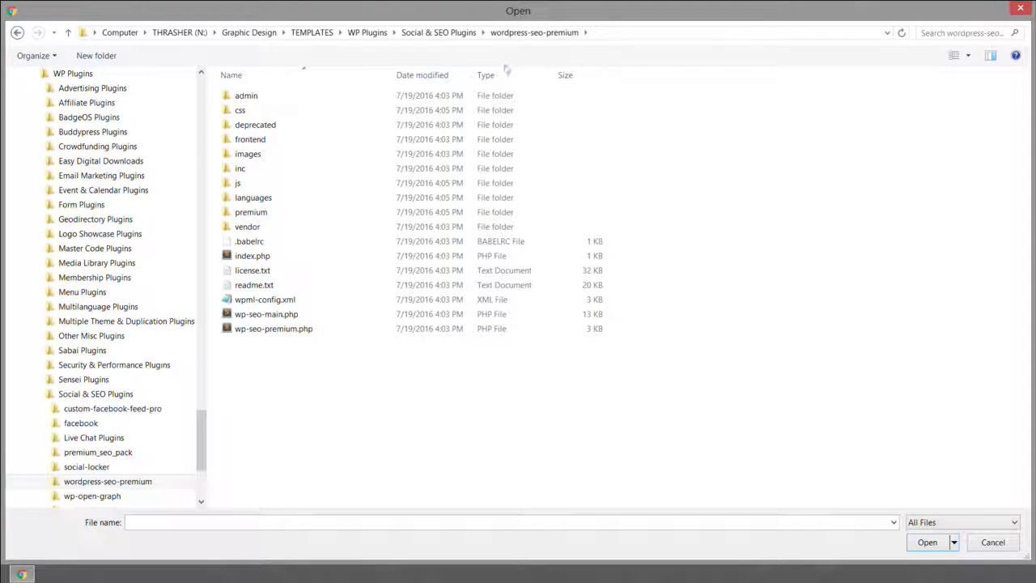
click(438, 33)
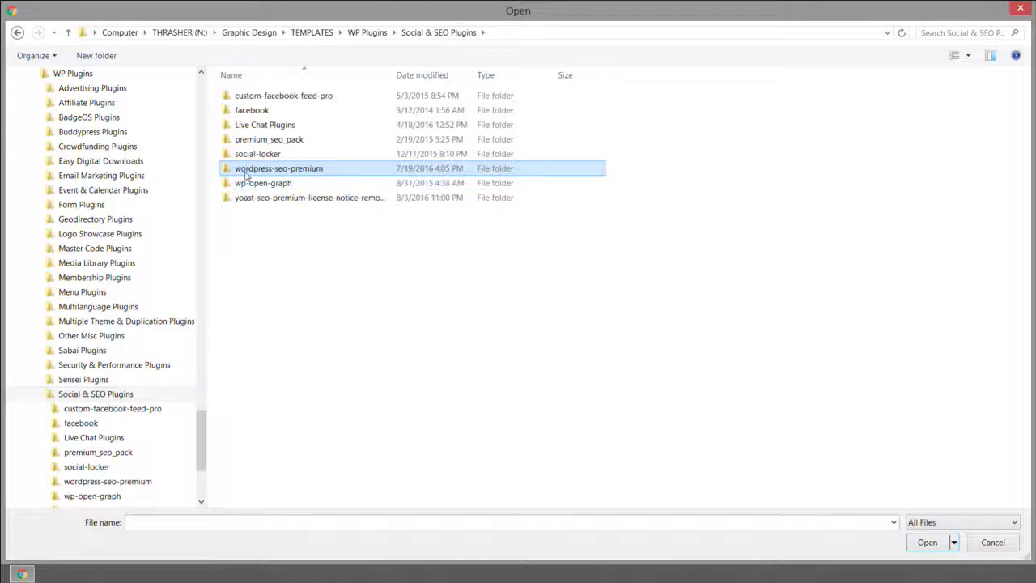
Compress wordpress-seo-premium into wordpress-seo-premium.zip and select that zip for upload.
right_click(245, 173)
mouse_move(338, 416)
click(583, 413)
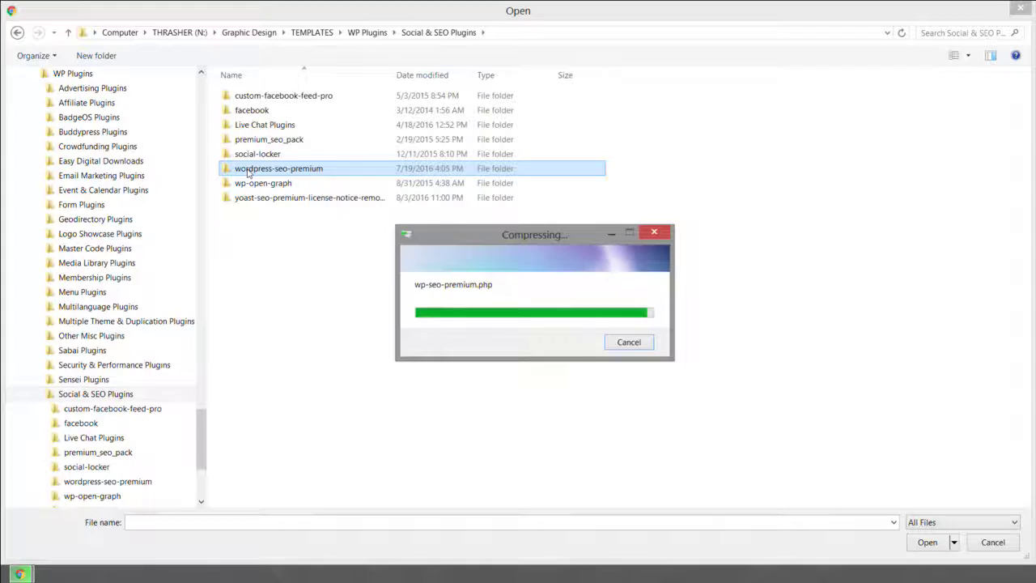
click(259, 214)
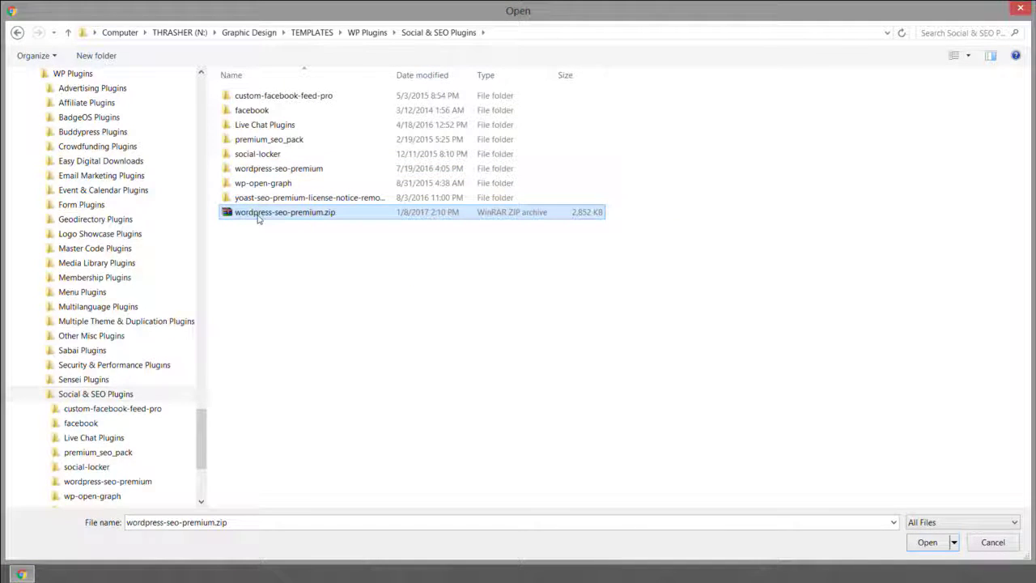
double_click(258, 215)
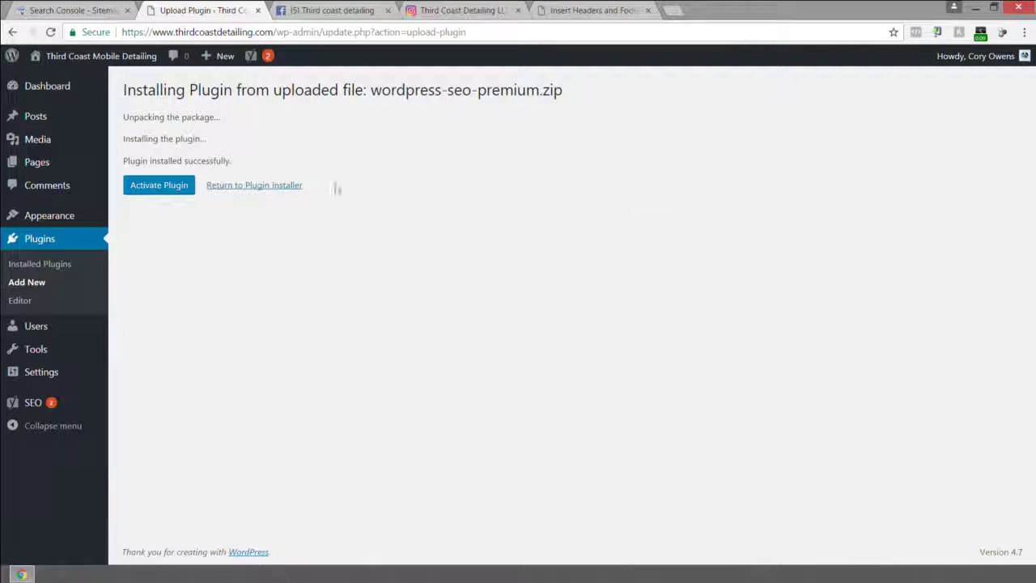
Activate the installed Yoast SEO Premium plugin and open its SEO > XML Sitemaps settings.
click(161, 191)
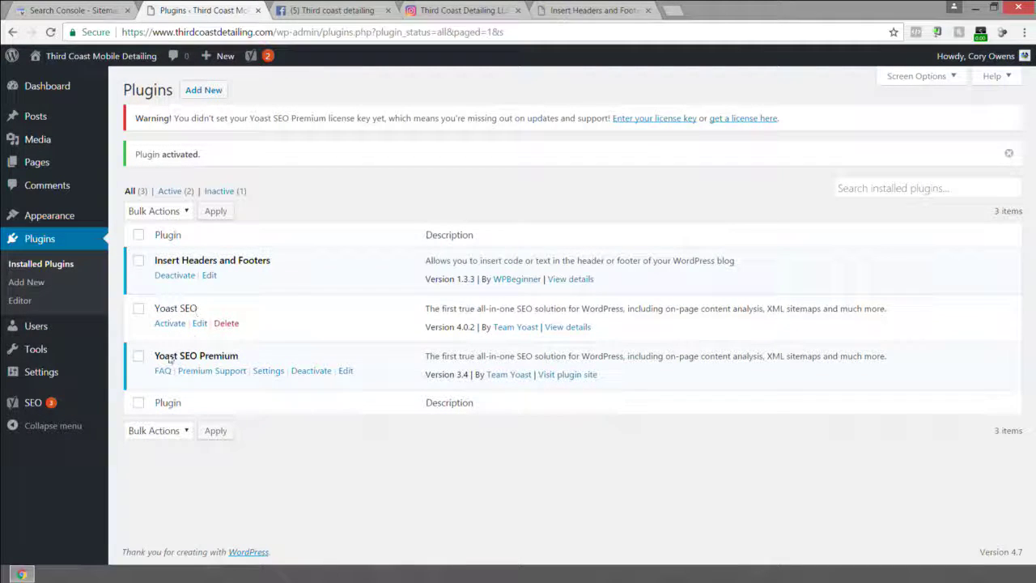
mouse_move(32, 409)
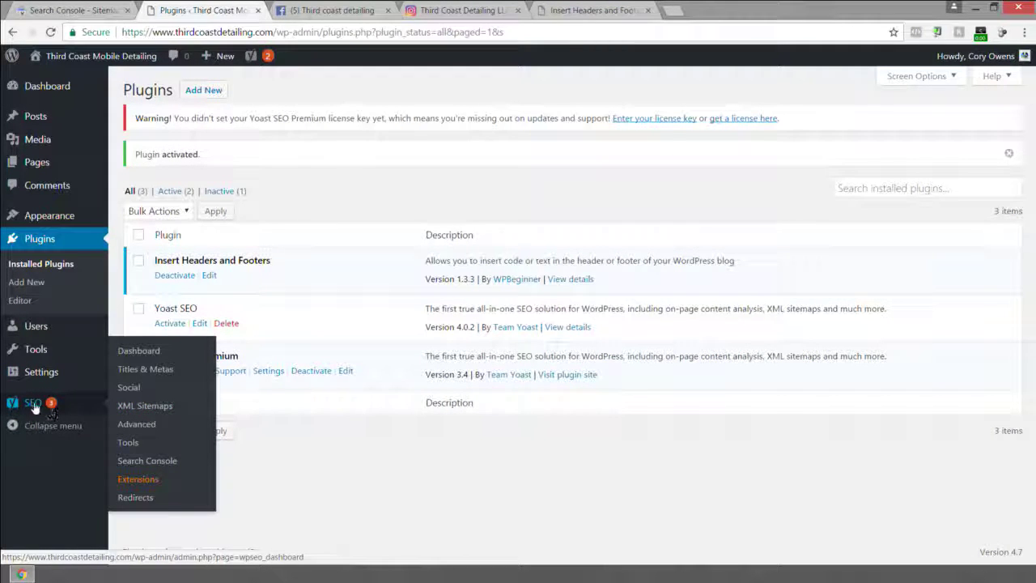
click(149, 411)
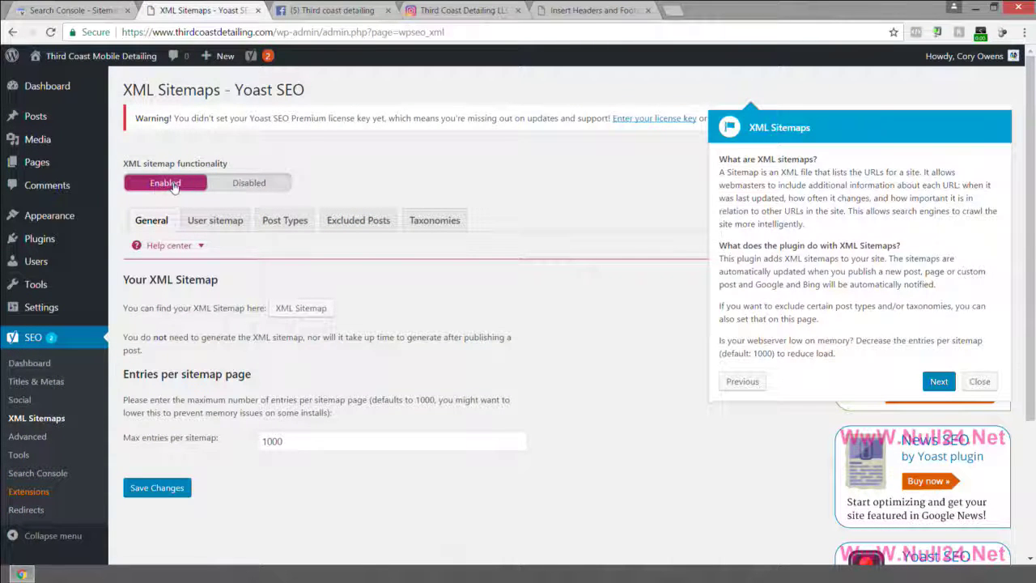
Save the Yoast XML sitemap settings, preview the generated sitemap index, then close the preview.
click(166, 492)
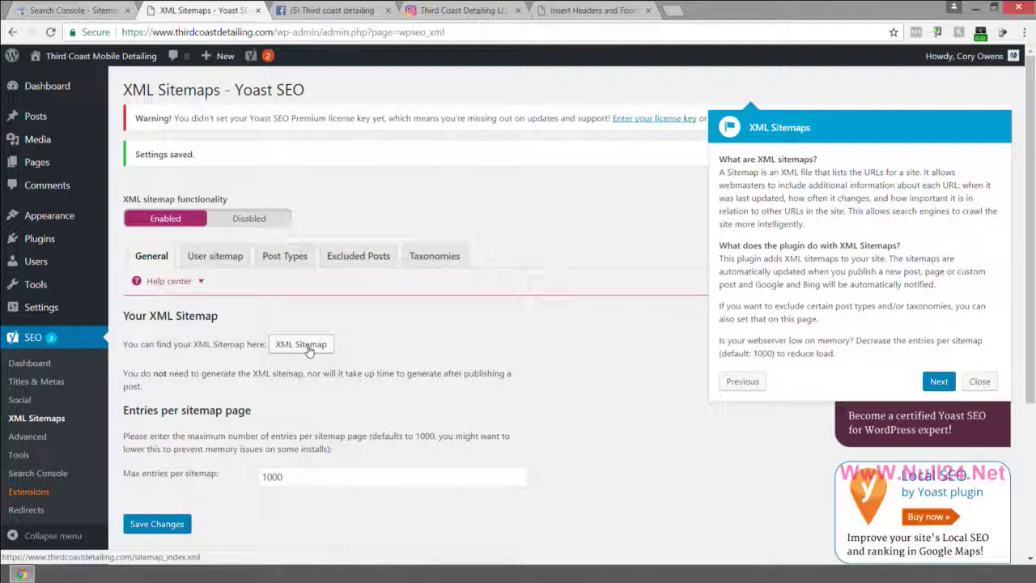
click(302, 345)
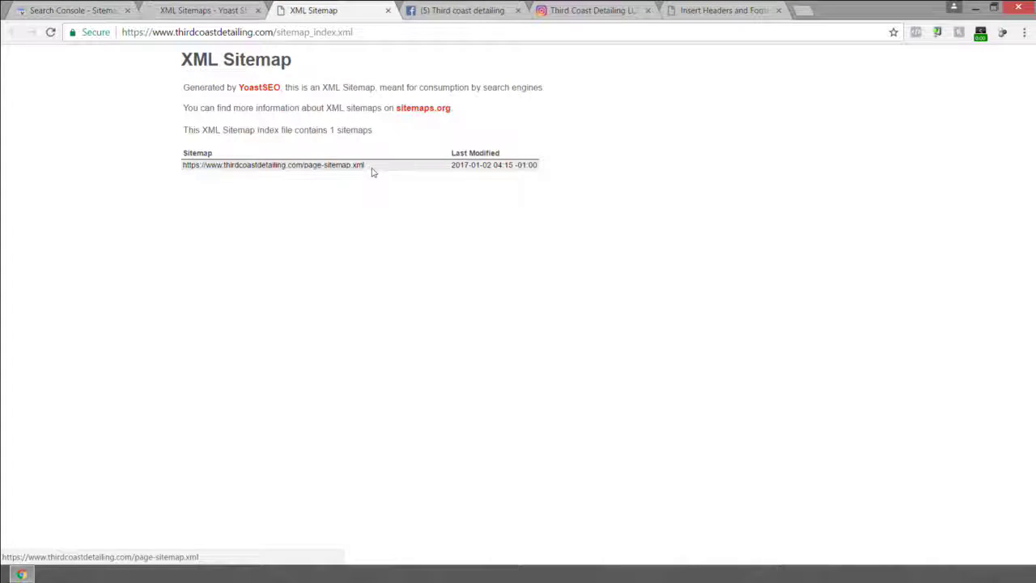
click(388, 11)
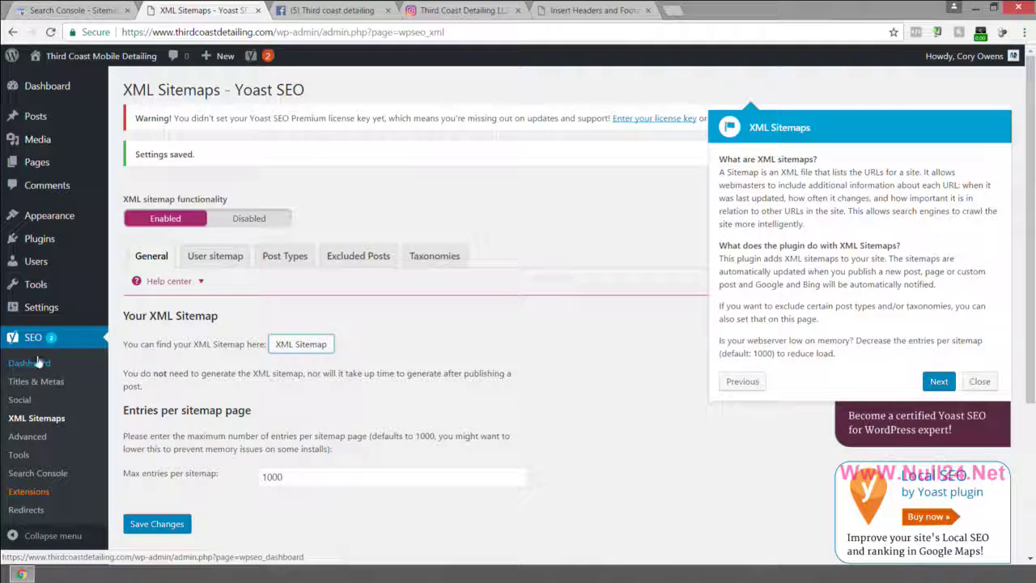
Re-save the Post name structure under Settings > Permalinks and return to Search Console.
scroll(38, 361, down, 3)
mouse_move(44, 309)
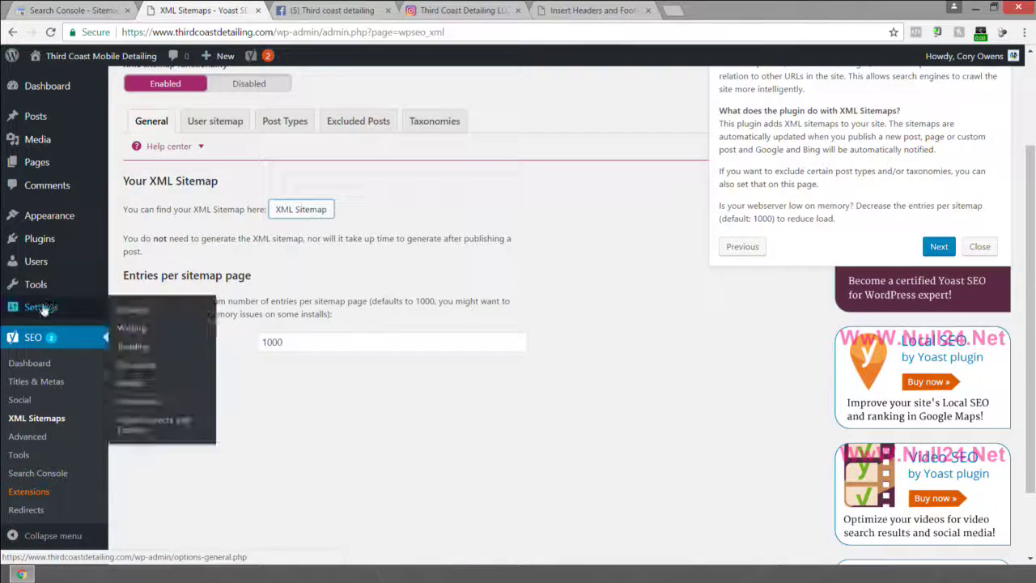
click(136, 399)
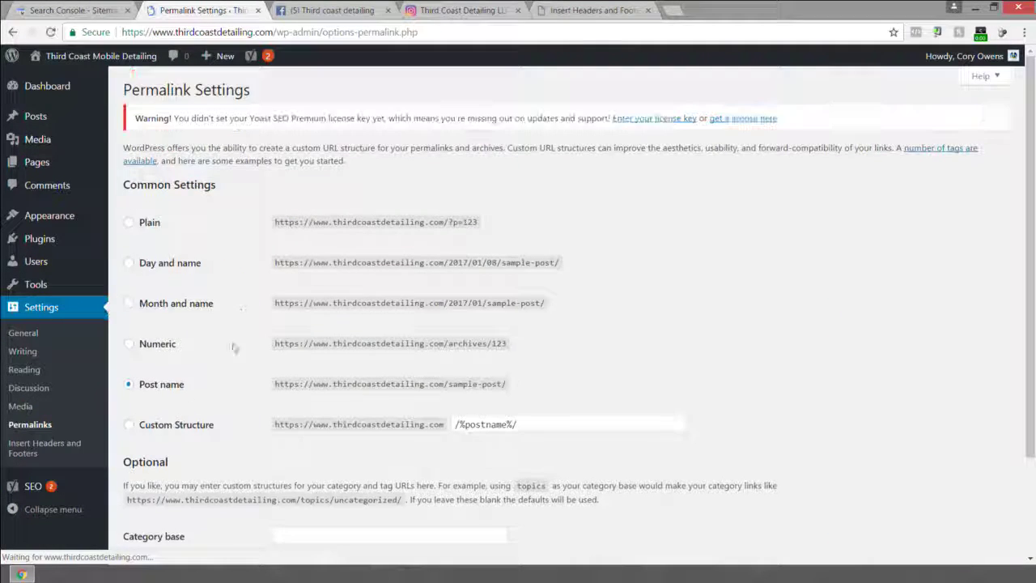
scroll(157, 492, down, 3)
click(162, 489)
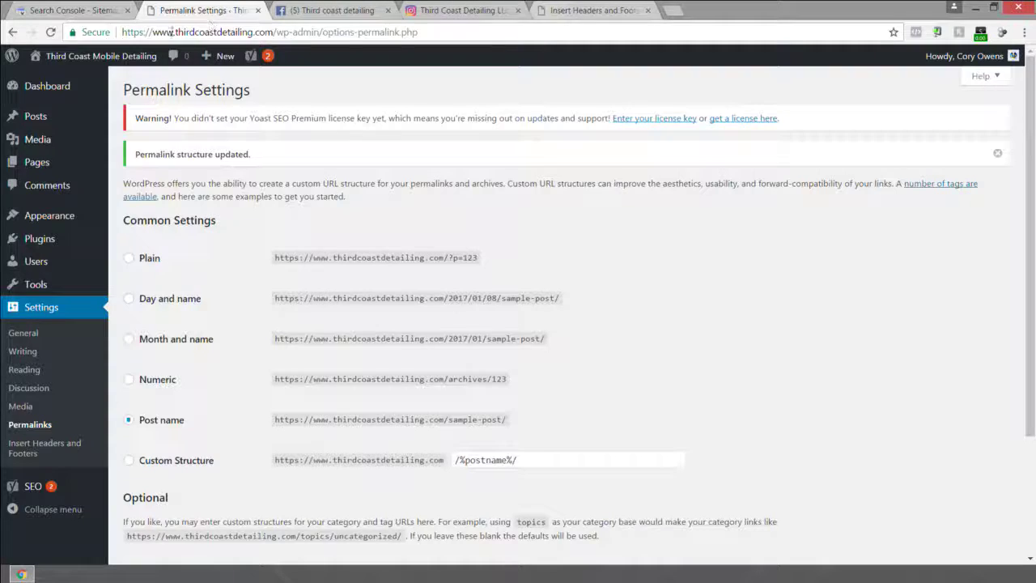
click(50, 13)
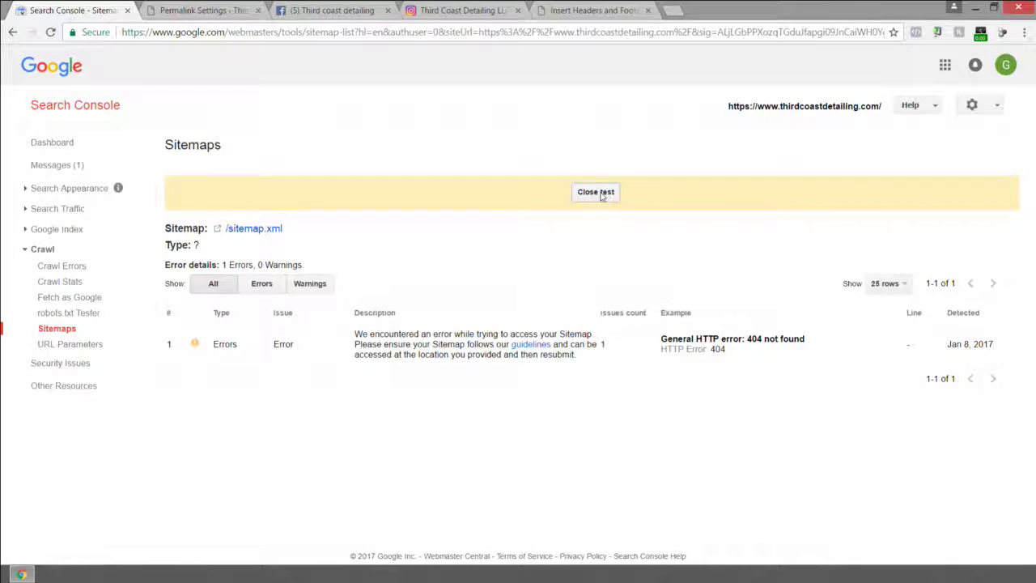
Test the sitemap.xml address in Search Console and view its result.
click(603, 195)
click(971, 148)
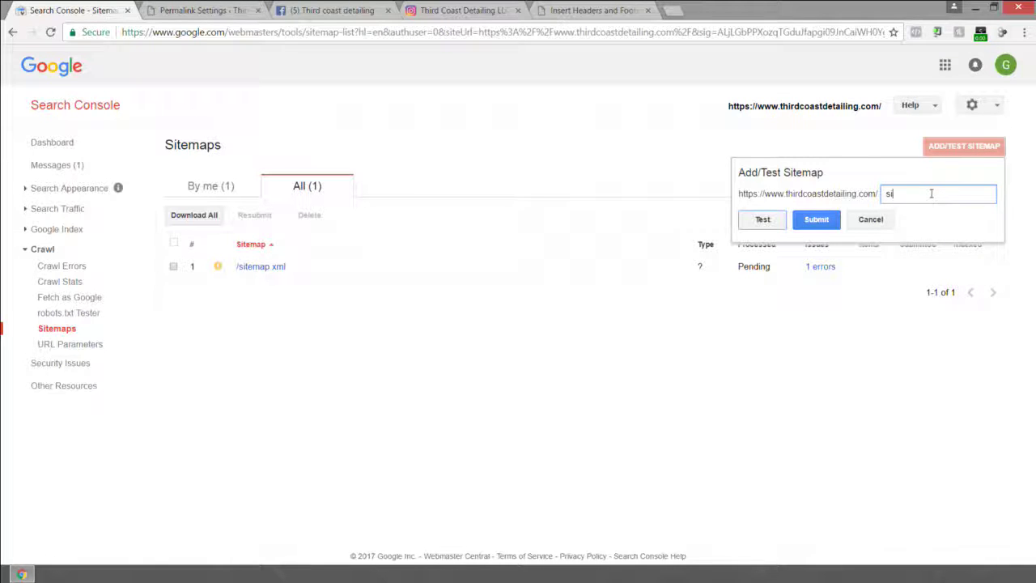
text(sitemap.xml)
click(762, 219)
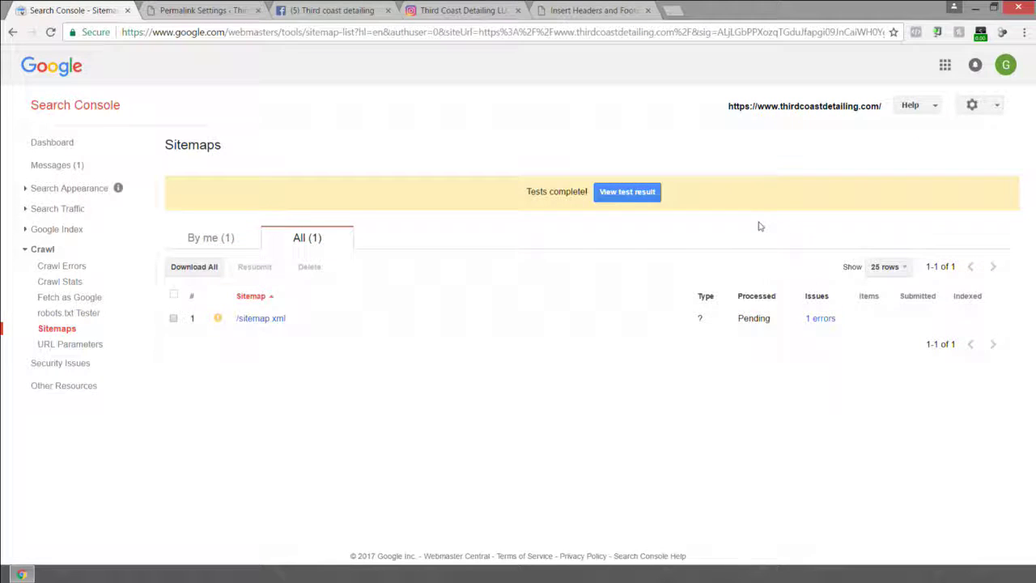
click(628, 193)
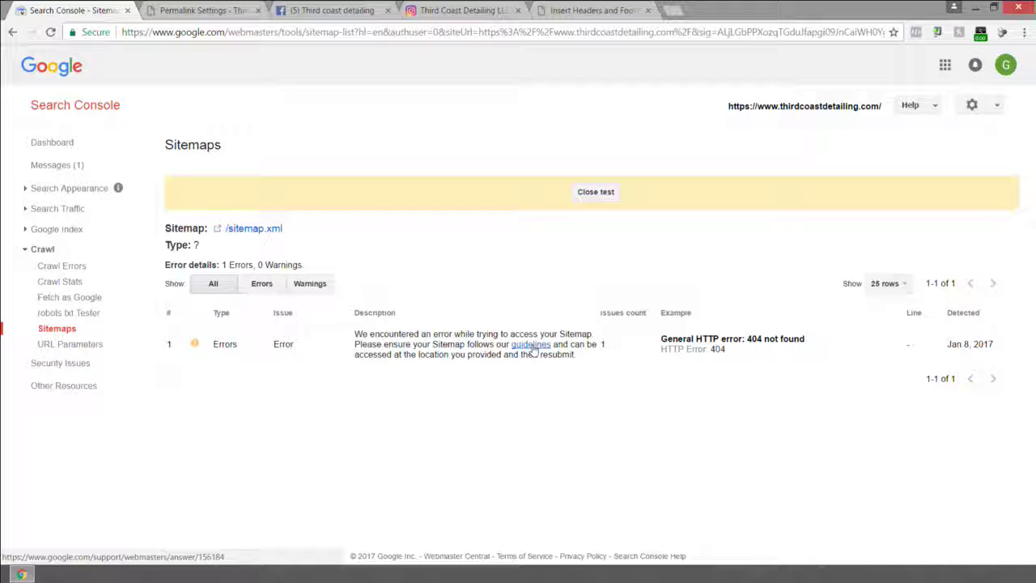
Read through Google's sitemap guidelines, then close the help page.
click(531, 344)
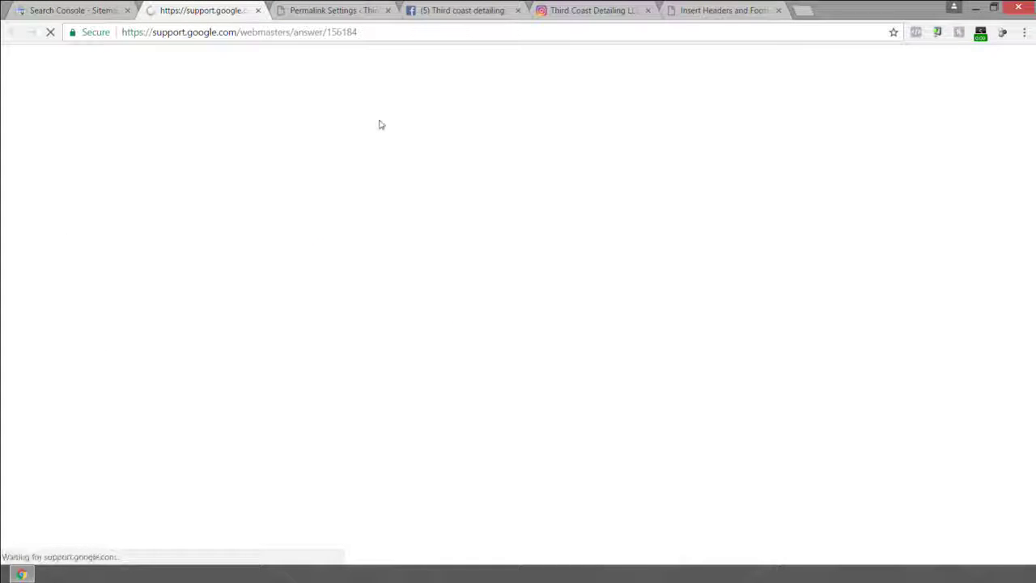
scroll(380, 202, down, 2)
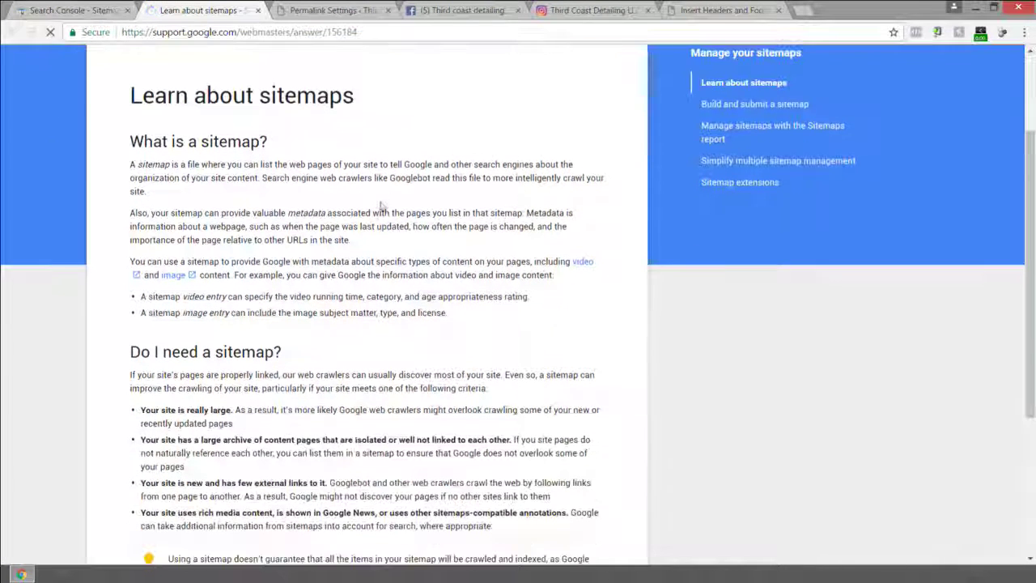
scroll(357, 163, down, 2)
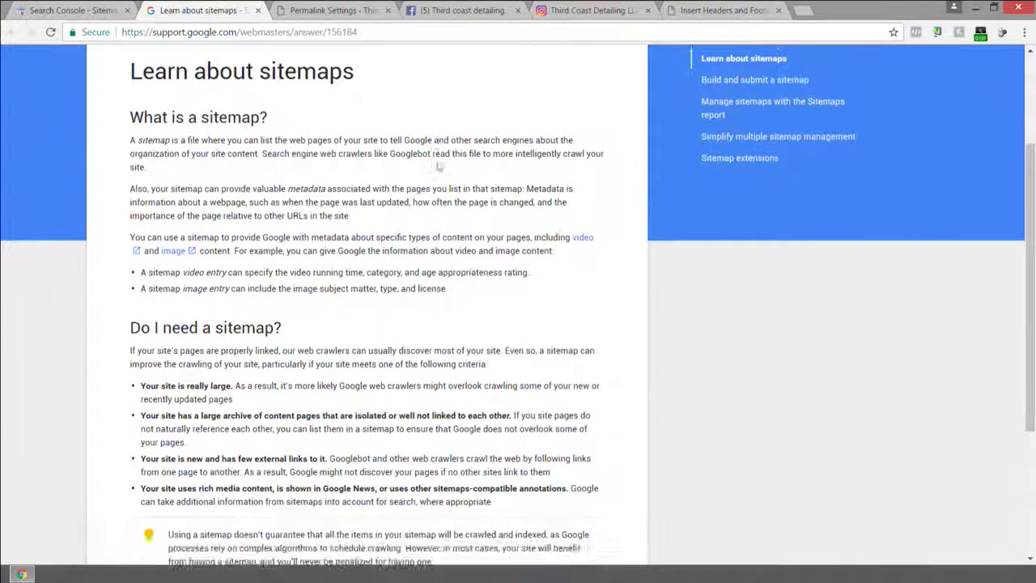
click(259, 11)
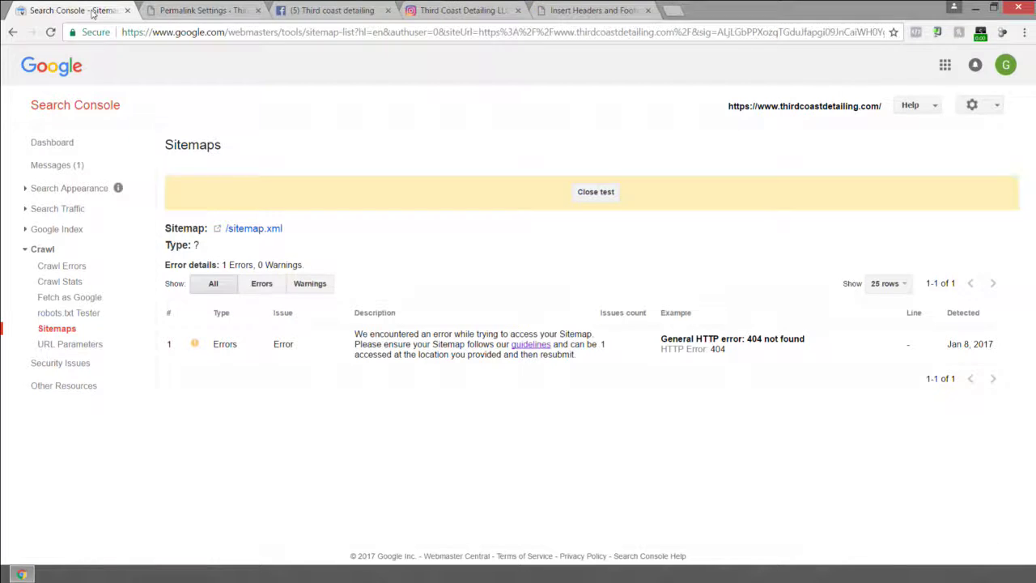
Open sitemap_index.xml from Yoast's SEO > XML Sitemaps page in the WordPress admin.
click(203, 10)
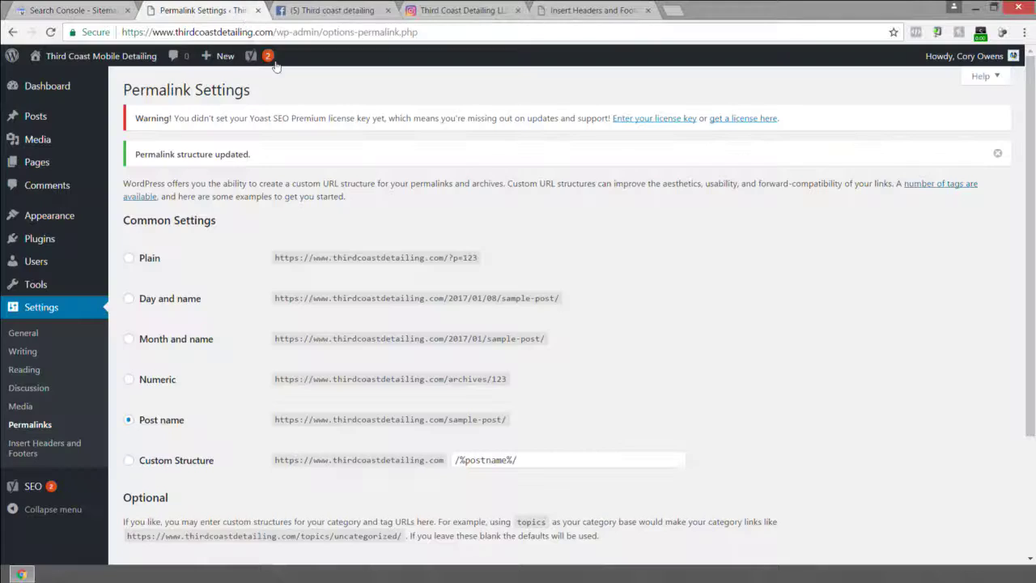
scroll(375, 201, down, 1)
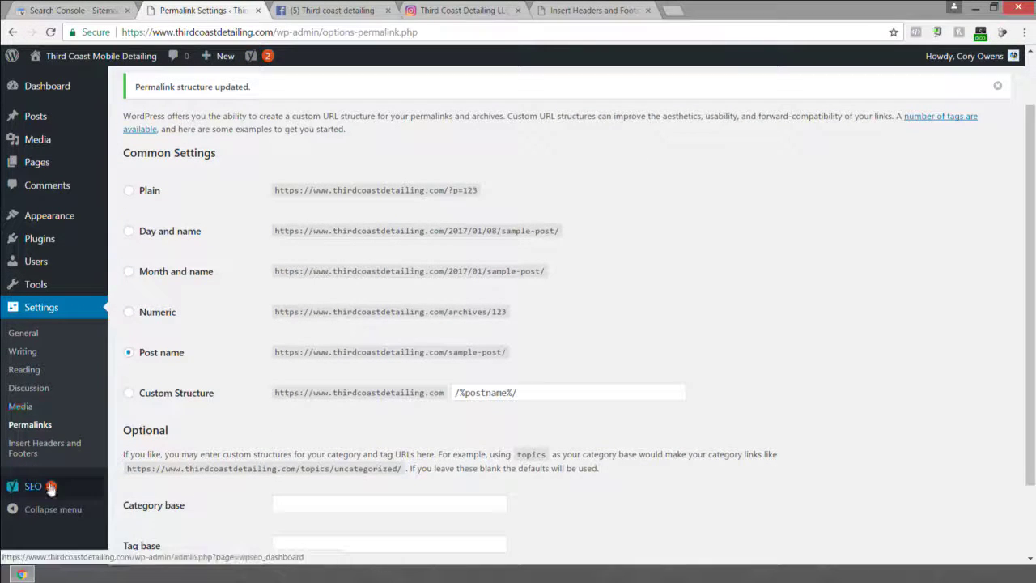
mouse_move(57, 486)
click(142, 434)
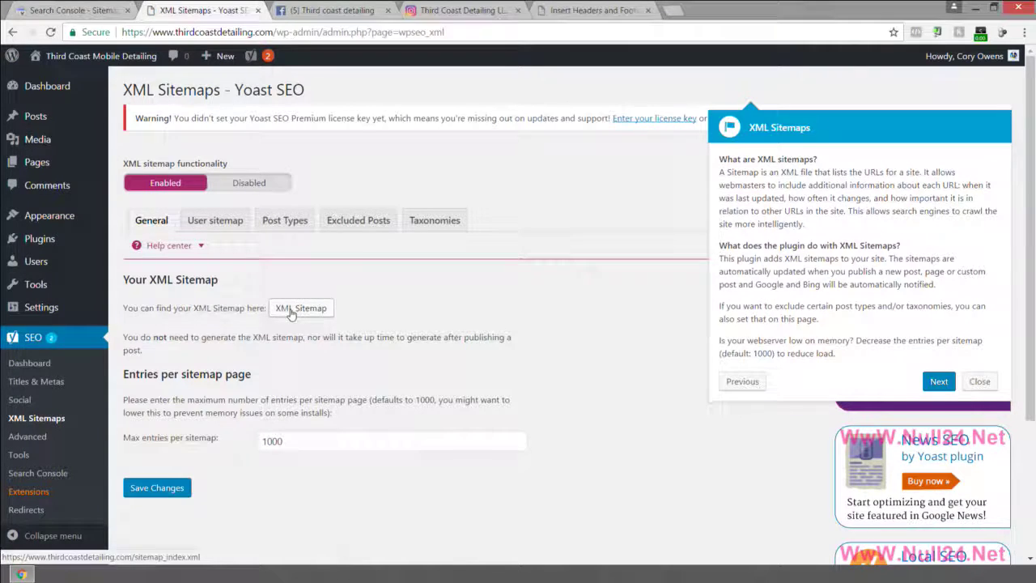
click(295, 314)
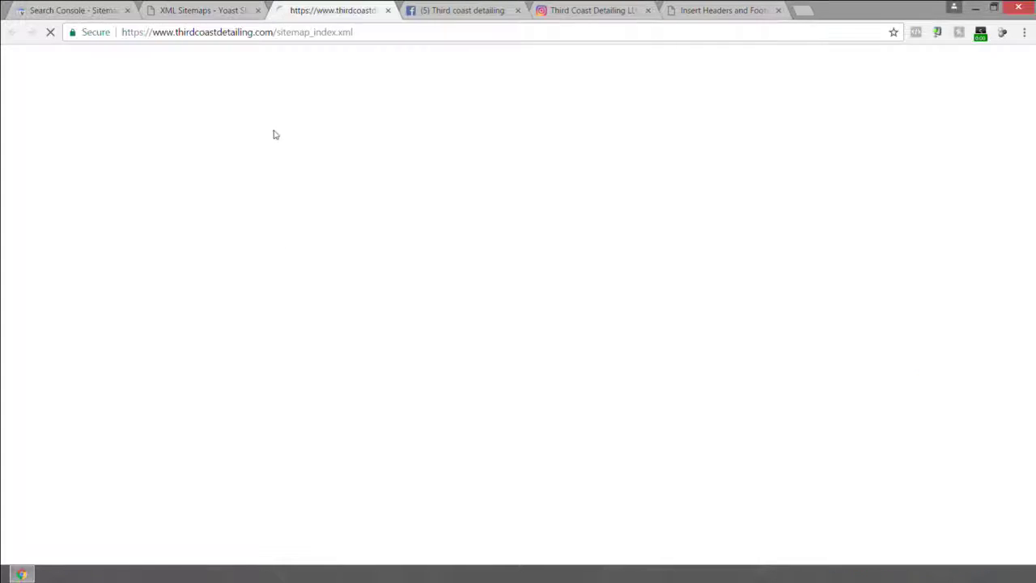
Select the sitemap index address, then open the page-sitemap.xml sitemap.
click(308, 32)
double_click(308, 32)
click(311, 33)
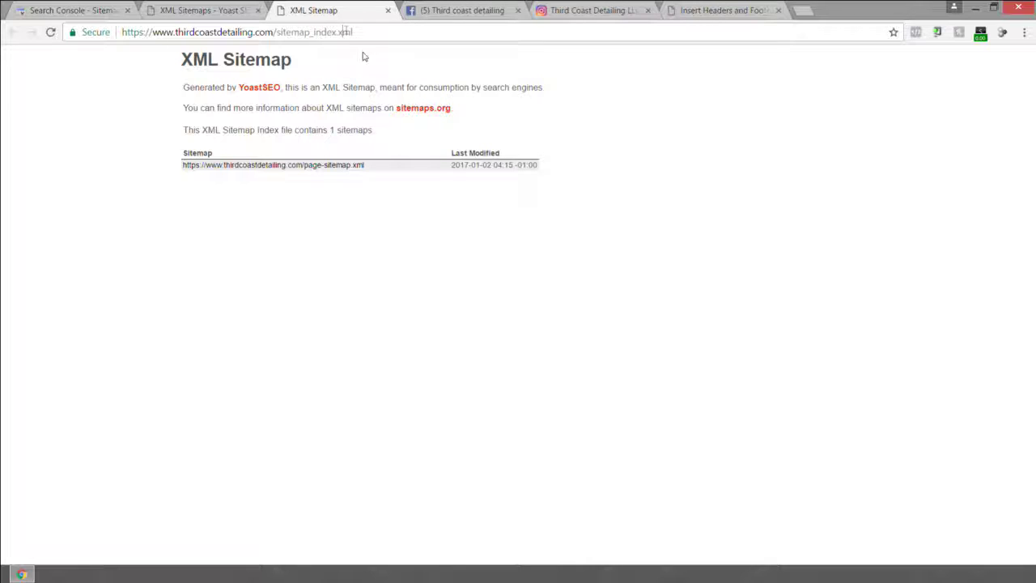
drag(371, 33, 179, 57)
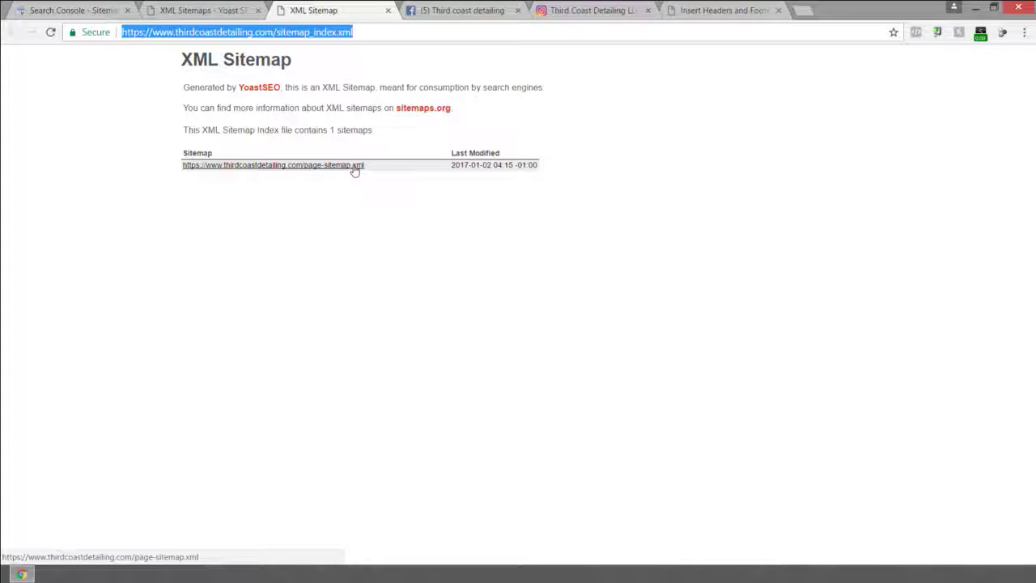
click(301, 165)
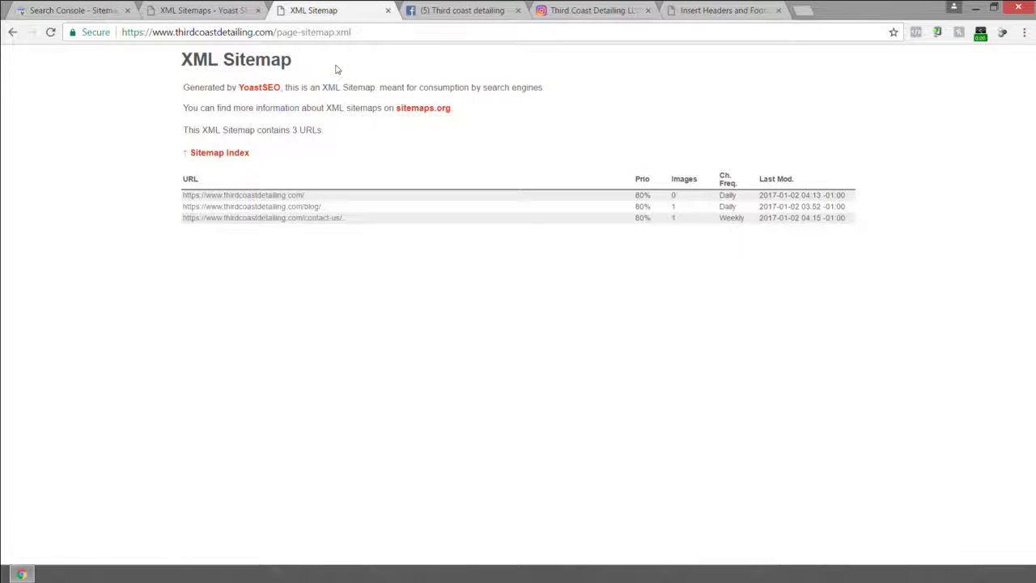
Try selecting the page-sitemap.xml file name in the page sitemap's address.
click(320, 32)
drag(369, 32, 120, 32)
click(277, 32)
mouse_move(277, 32)
mouse_down()
mouse_move(353, 32)
mouse_move(272, 32)
mouse_up()
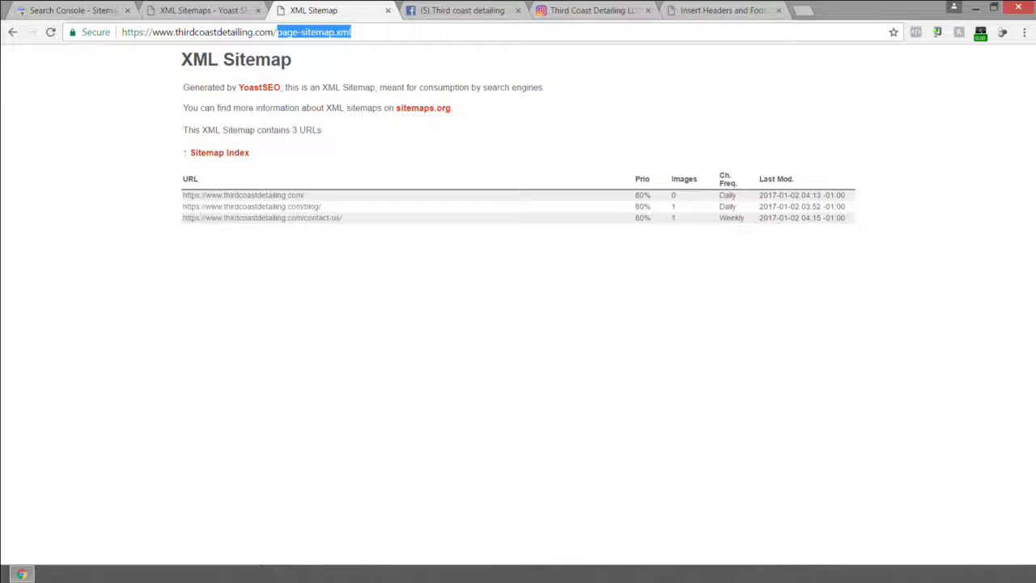
right_click(322, 33)
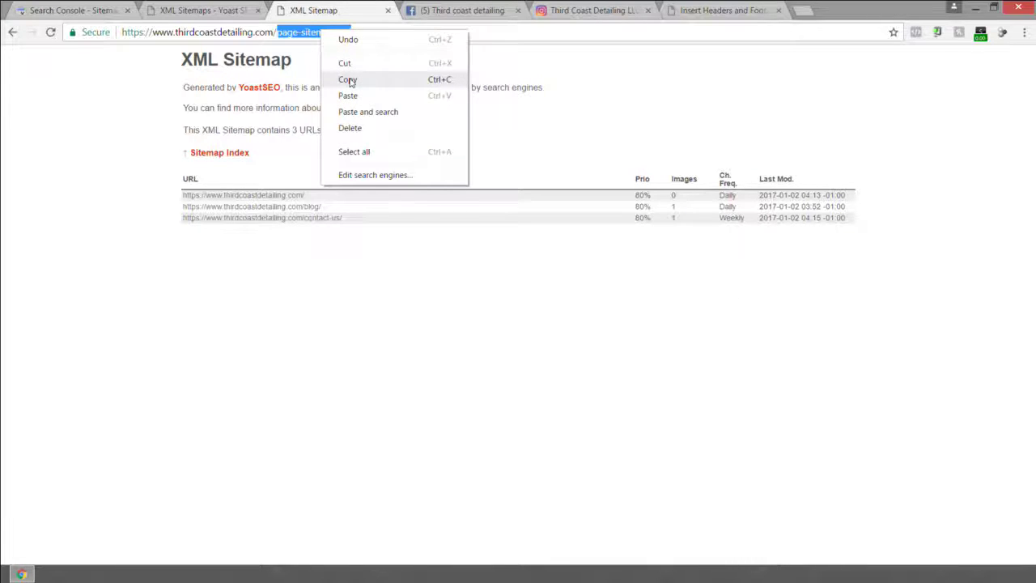
click(297, 33)
Select page-sitemap.xml in the address bar and copy it.
click(293, 33)
drag(357, 31, 318, 33)
click(277, 33)
click(373, 30)
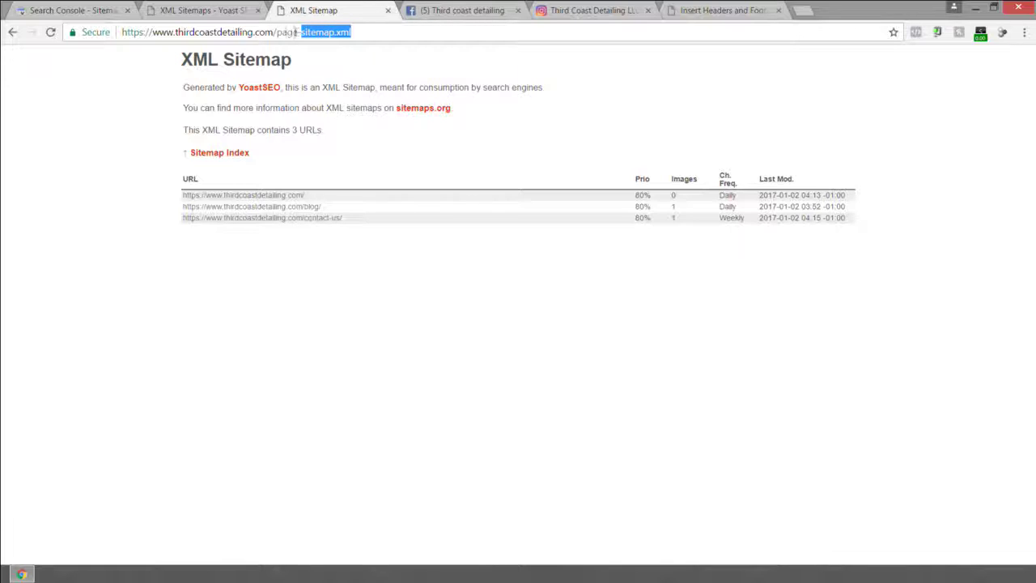
drag(354, 32, 283, 33)
right_click(278, 32)
click(304, 79)
Tick and delete the failing /sitemap.xml entry, confirm, then start a new Add/Test Sitemap.
click(86, 10)
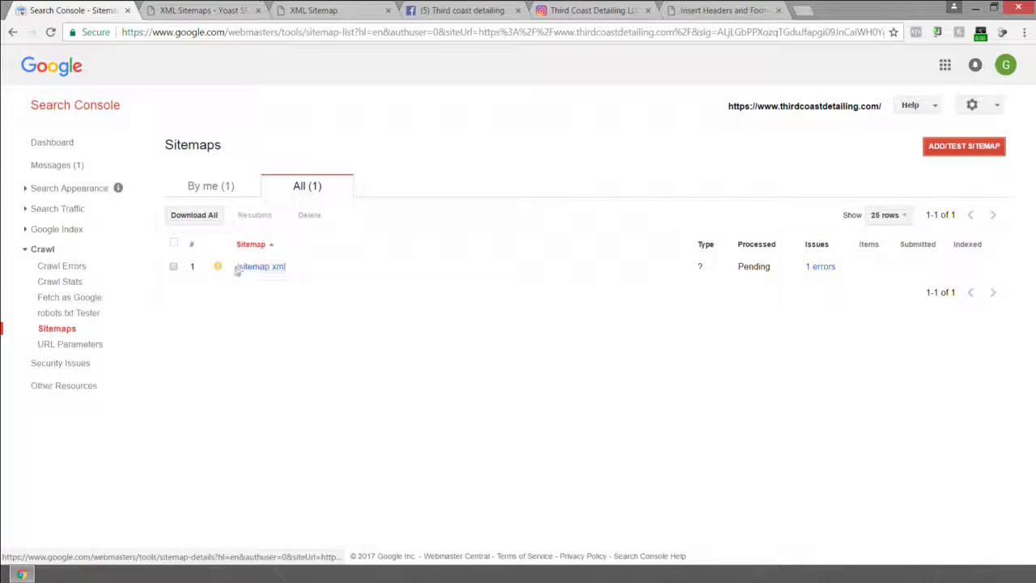
click(173, 266)
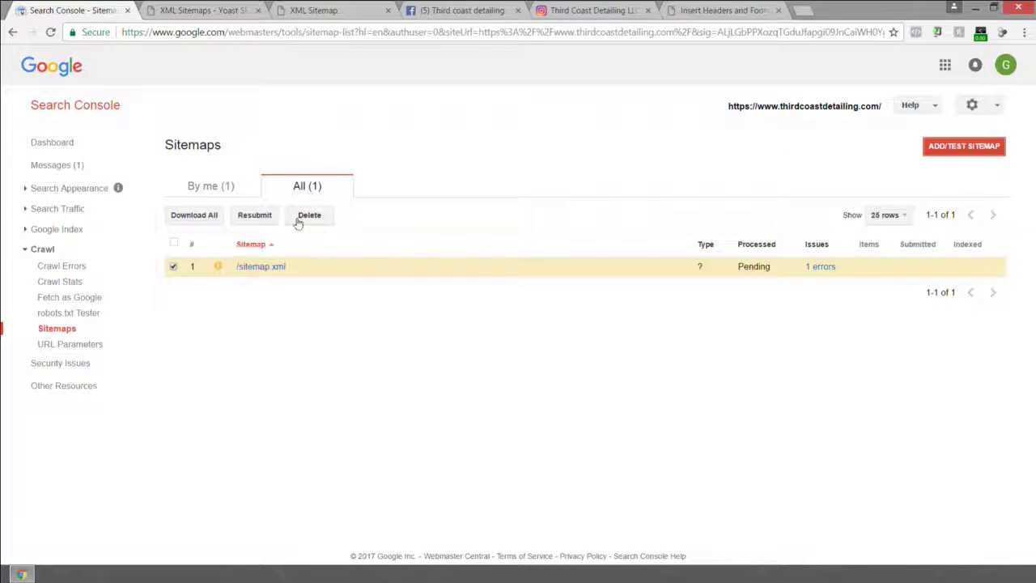
click(310, 216)
click(393, 333)
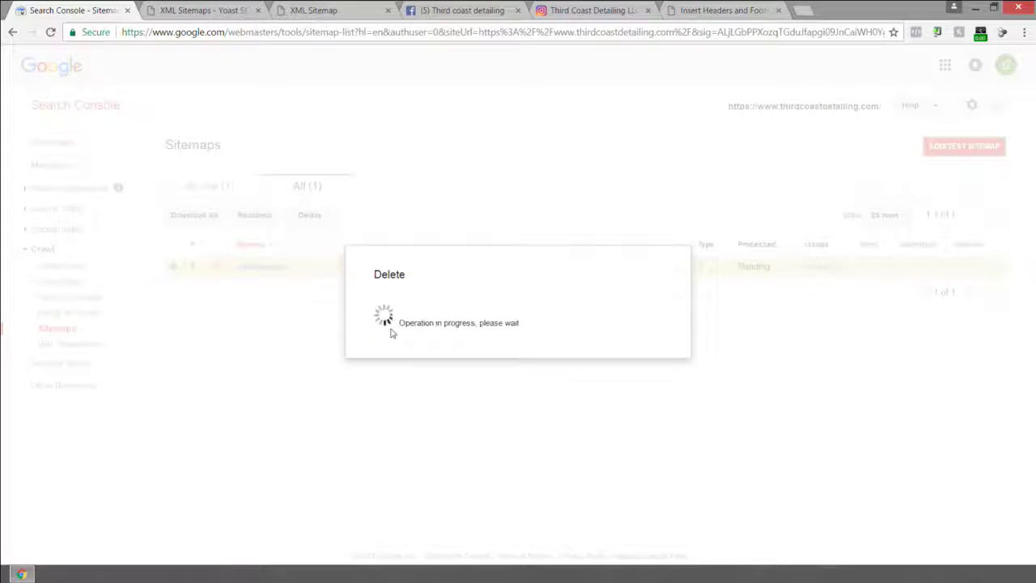
click(405, 334)
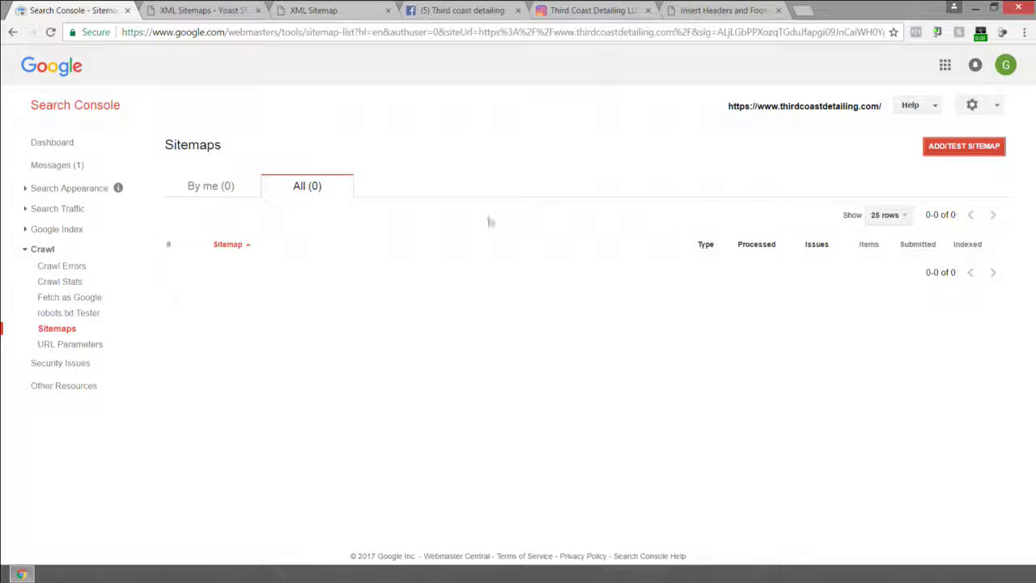
click(935, 158)
Paste page-sitemap.xml into the sitemap path field.
right_click(912, 195)
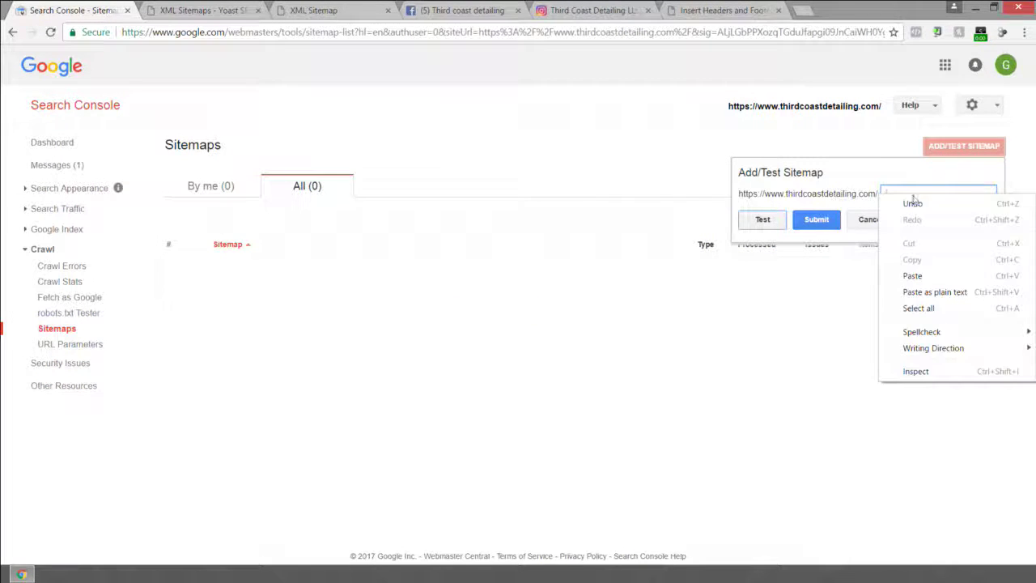
click(913, 276)
drag(966, 194, 886, 195)
click(966, 194)
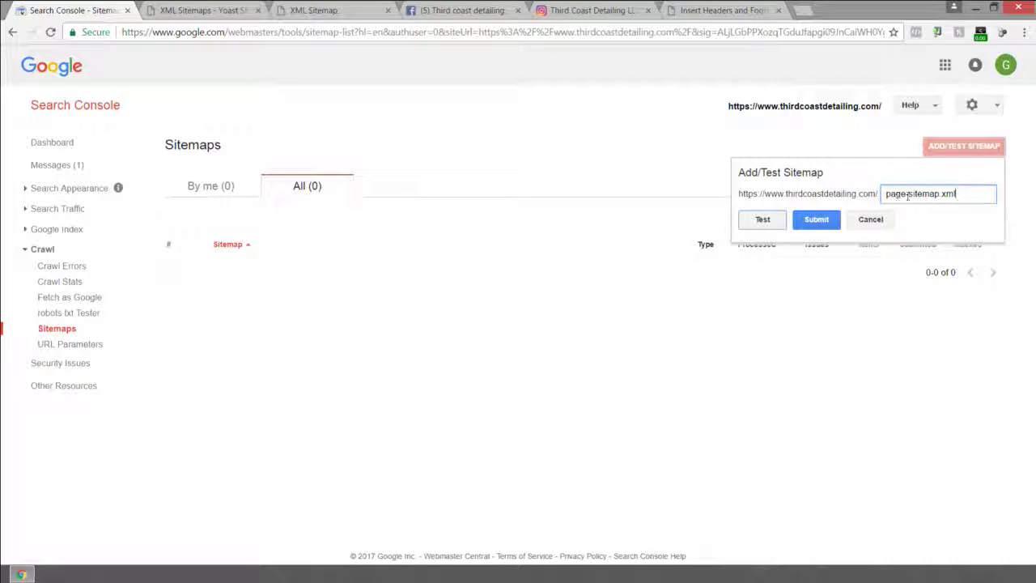
drag(910, 195, 971, 195)
click(970, 195)
mouse_move(885, 194)
mouse_down()
mouse_move(964, 194)
mouse_move(870, 192)
mouse_up()
click(974, 194)
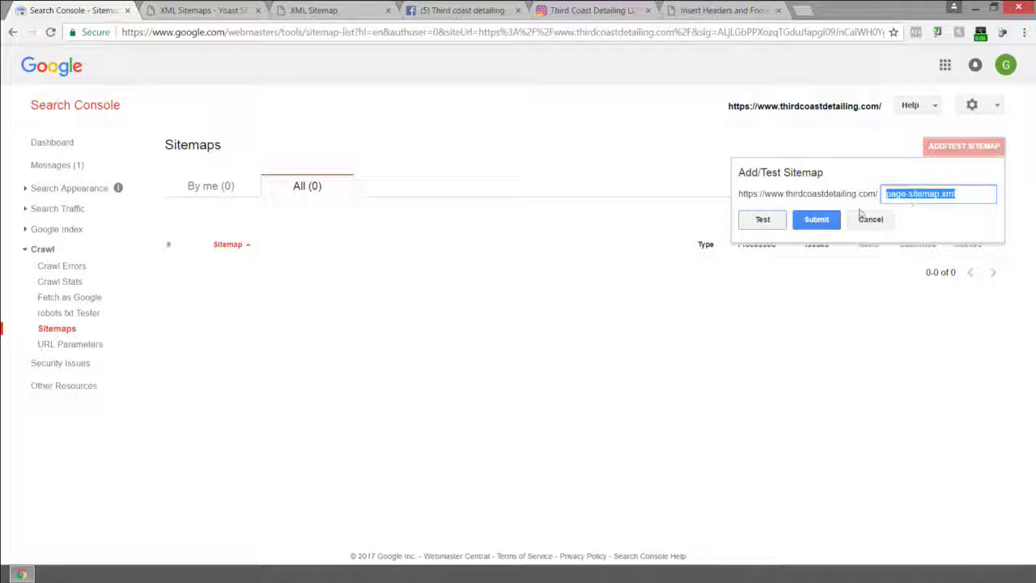
Test page-sitemap.xml and review the result: 3 web pages, 2 images, no errors.
click(764, 221)
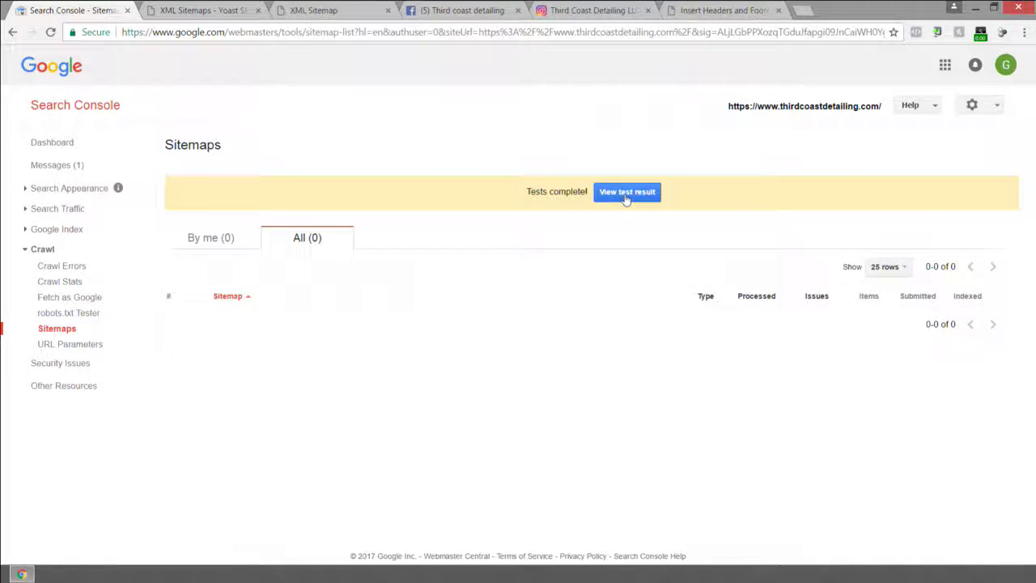
click(624, 193)
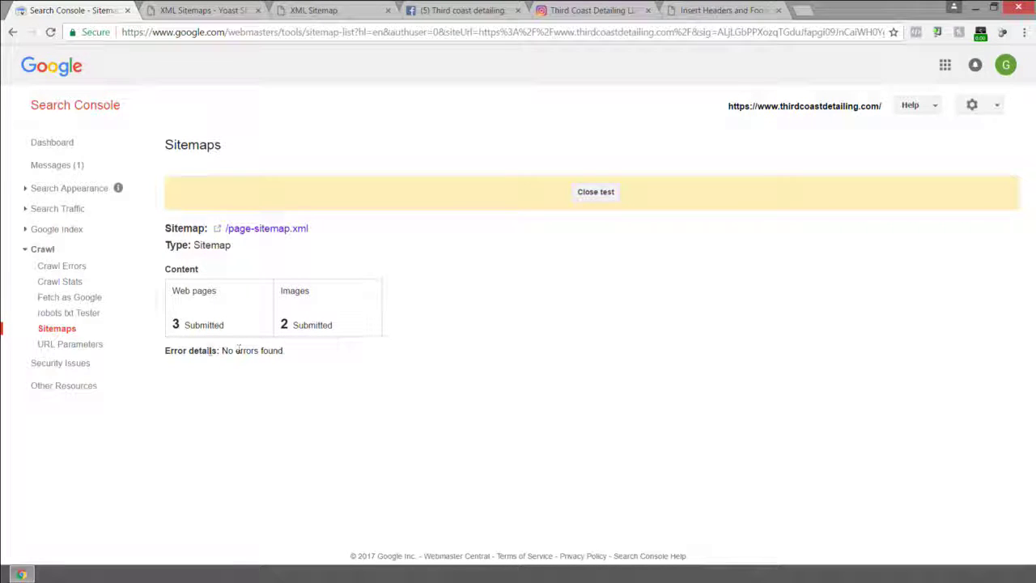
click(599, 193)
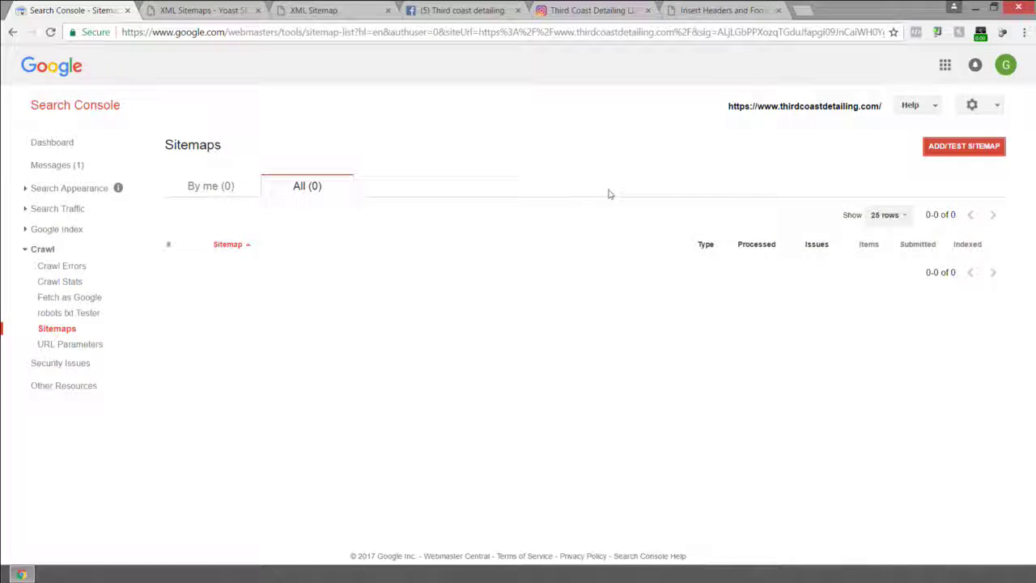
Submit page-sitemap.xml as a new sitemap and refresh so it shows in the sitemaps list.
click(963, 146)
click(897, 193)
right_click(897, 193)
click(915, 274)
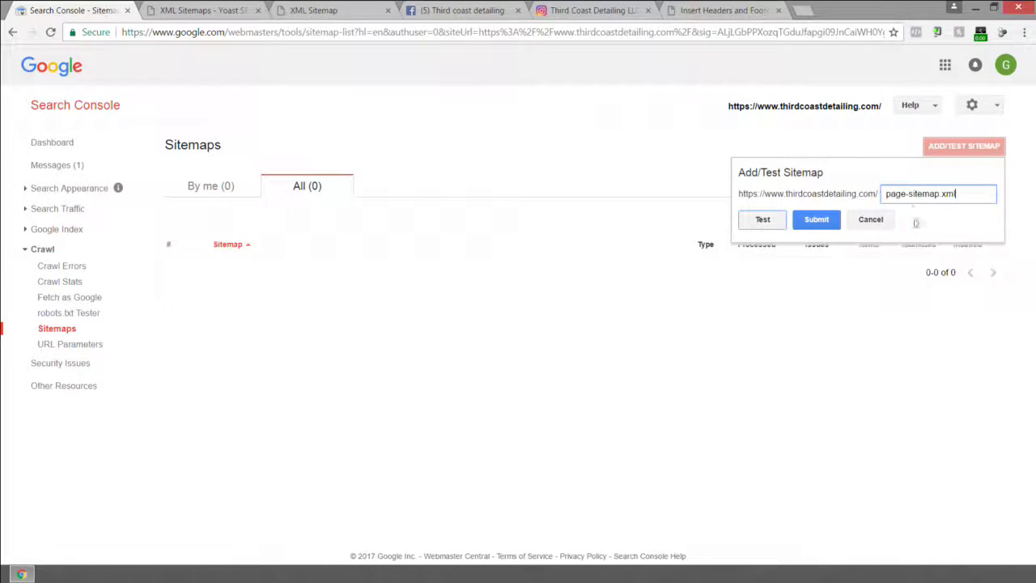
drag(887, 194, 1004, 196)
click(837, 224)
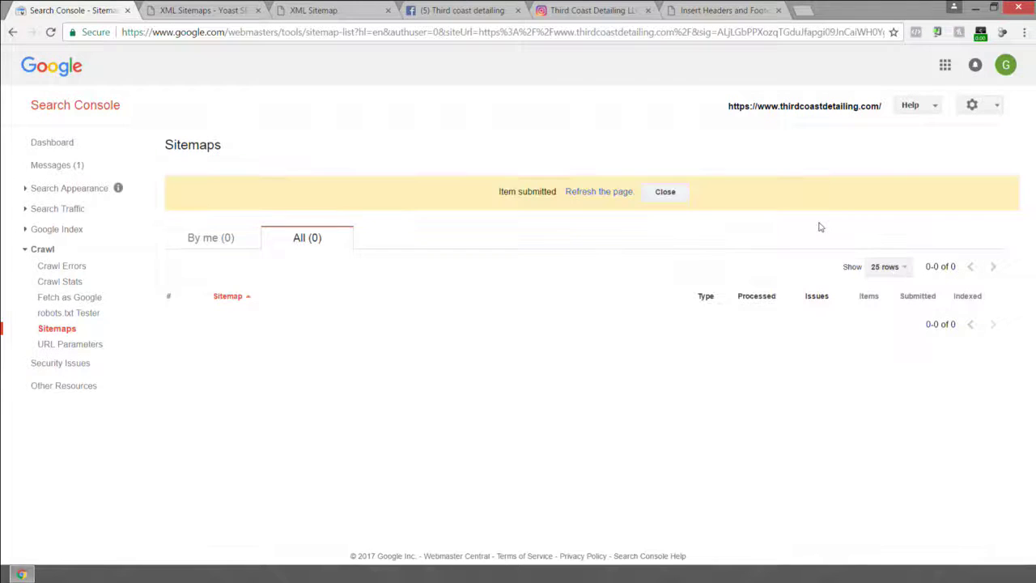
click(629, 193)
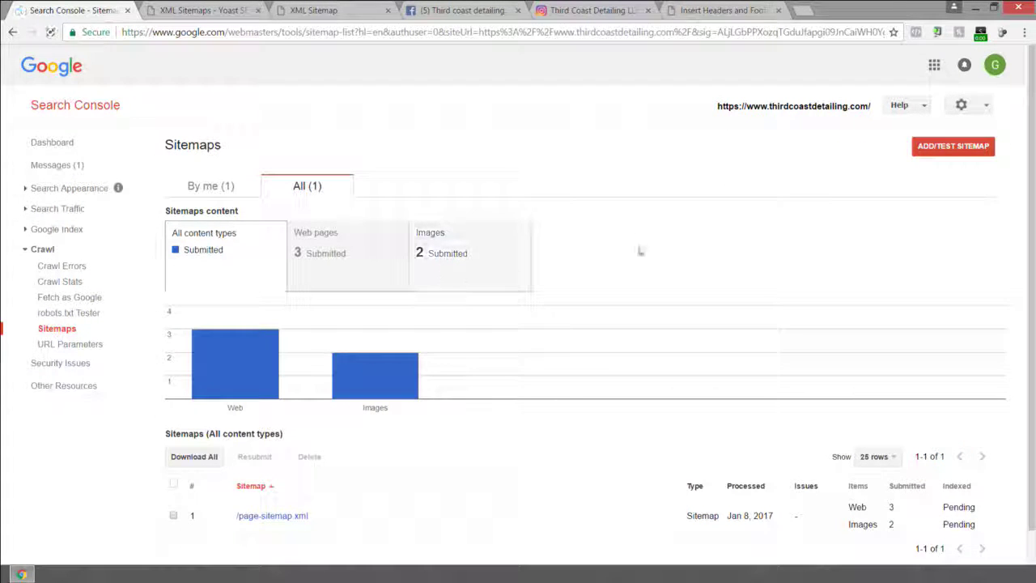
mouse_move(438, 315)
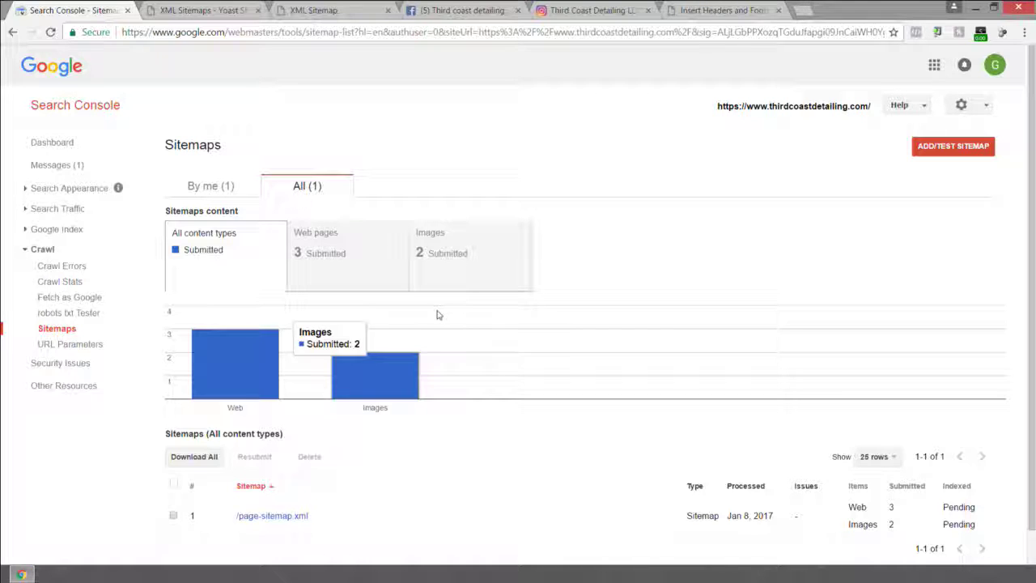
click(327, 10)
Reopen the Yoast sitemap index and page-sitemap.xml listing, close the extra tabs, and return to Search Console.
click(231, 9)
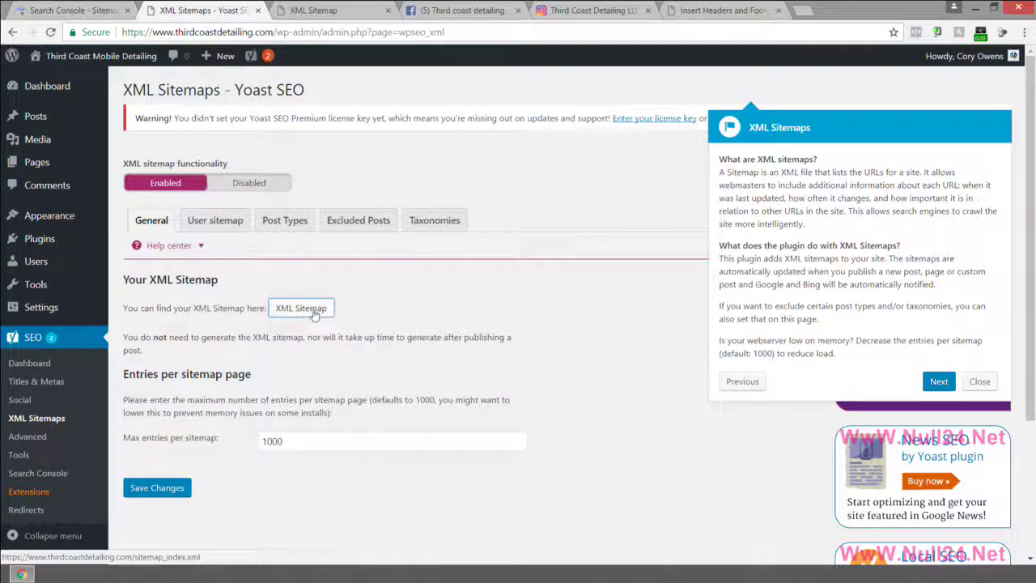
click(314, 313)
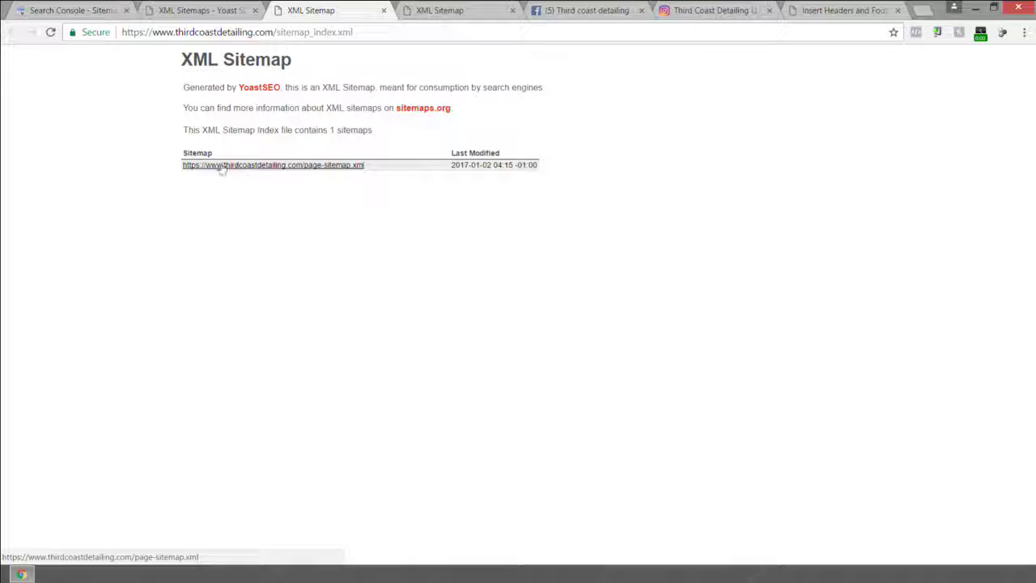
click(266, 167)
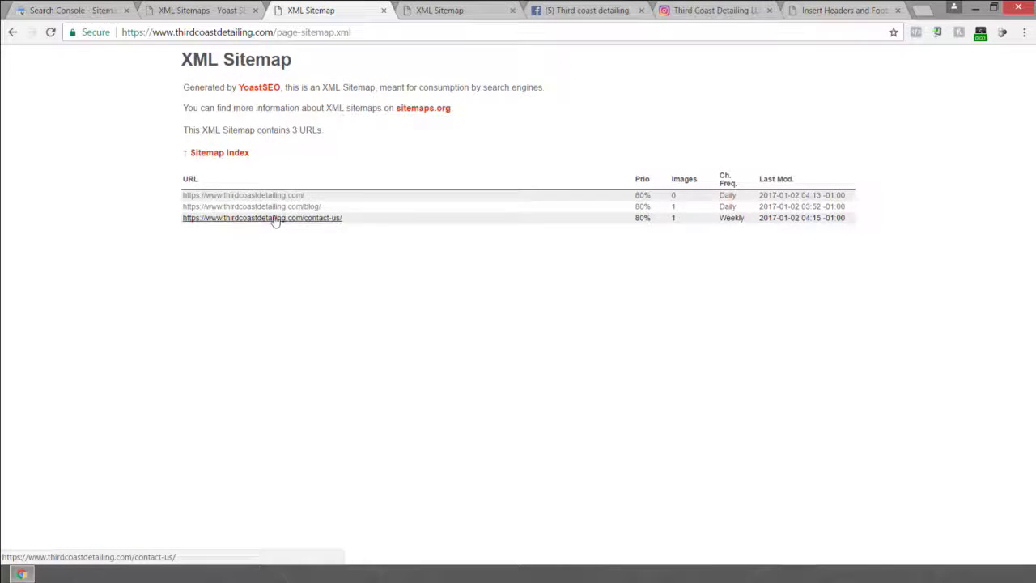
click(385, 11)
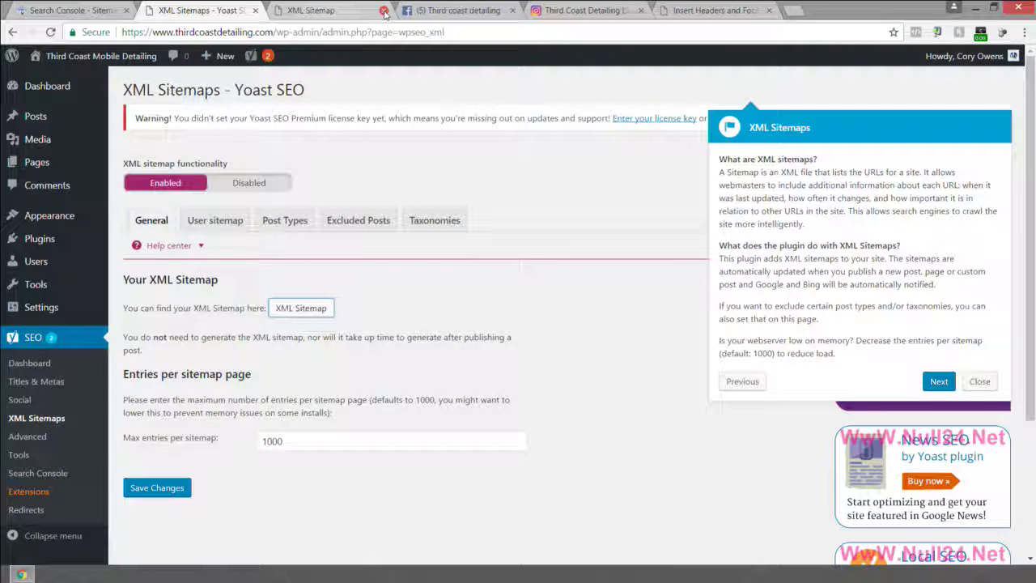
click(324, 11)
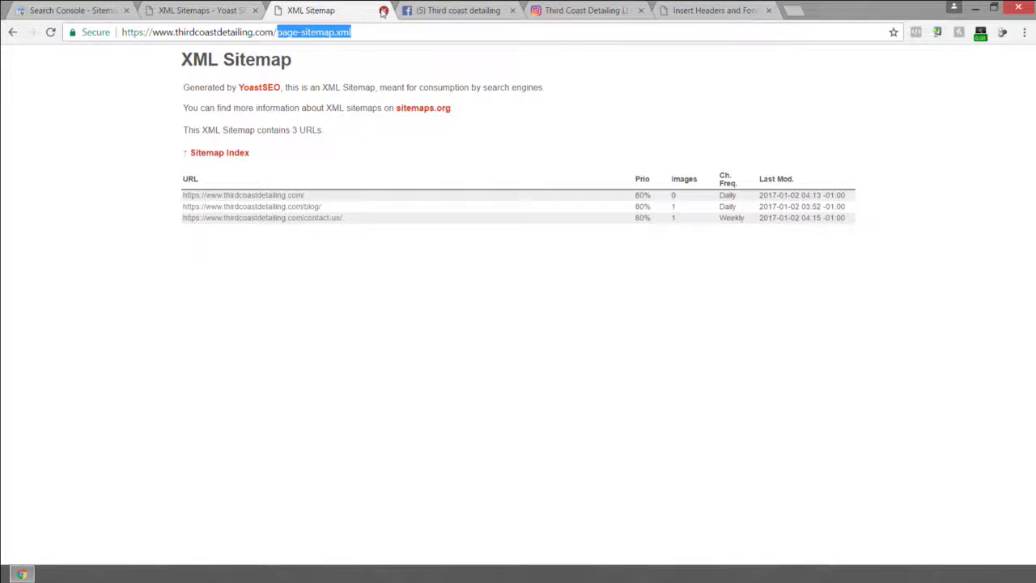
click(384, 10)
click(114, 10)
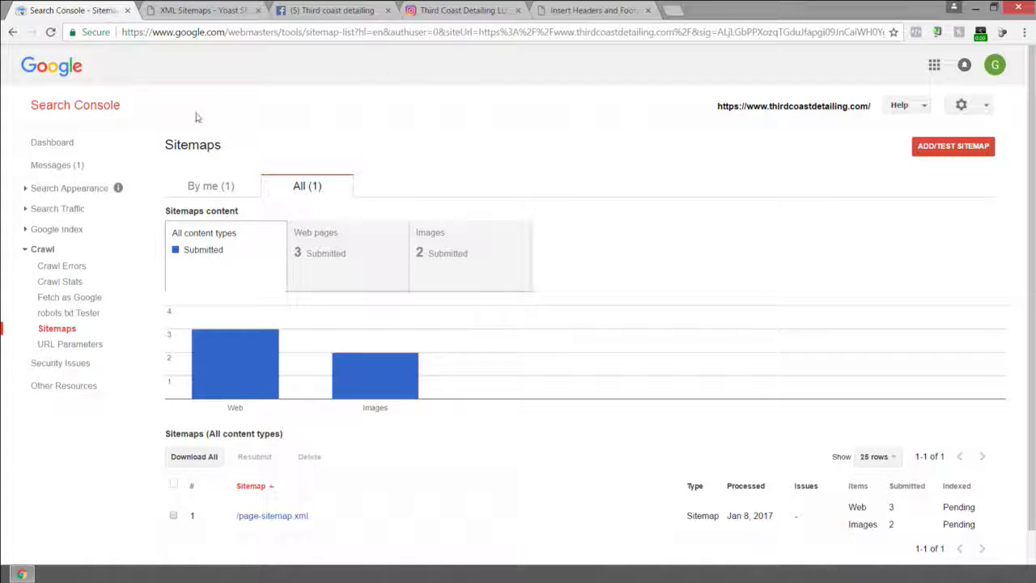
click(68, 108)
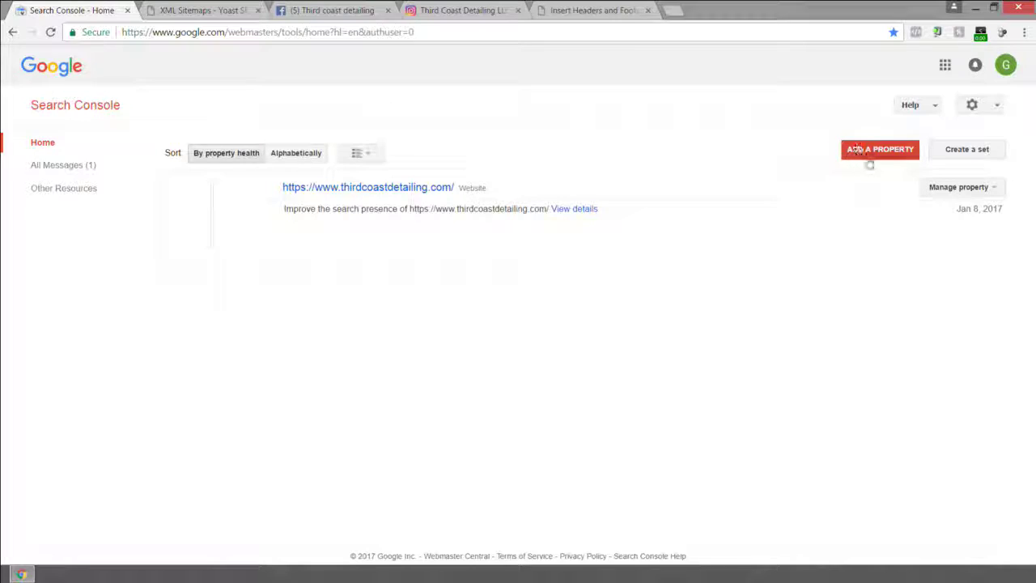
click(870, 153)
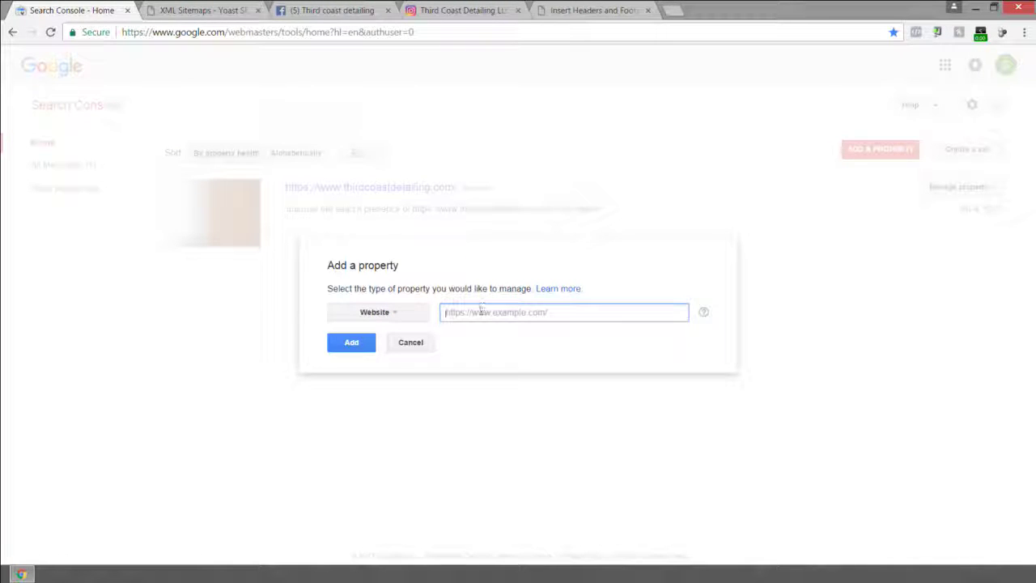
text(http://www.thi)
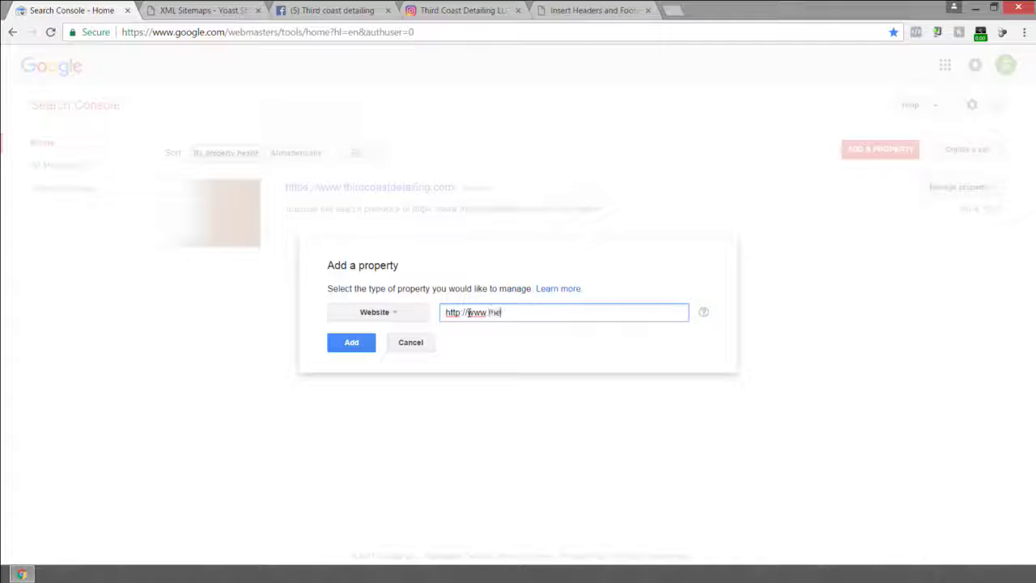
text(rdcoastdetailing.com)
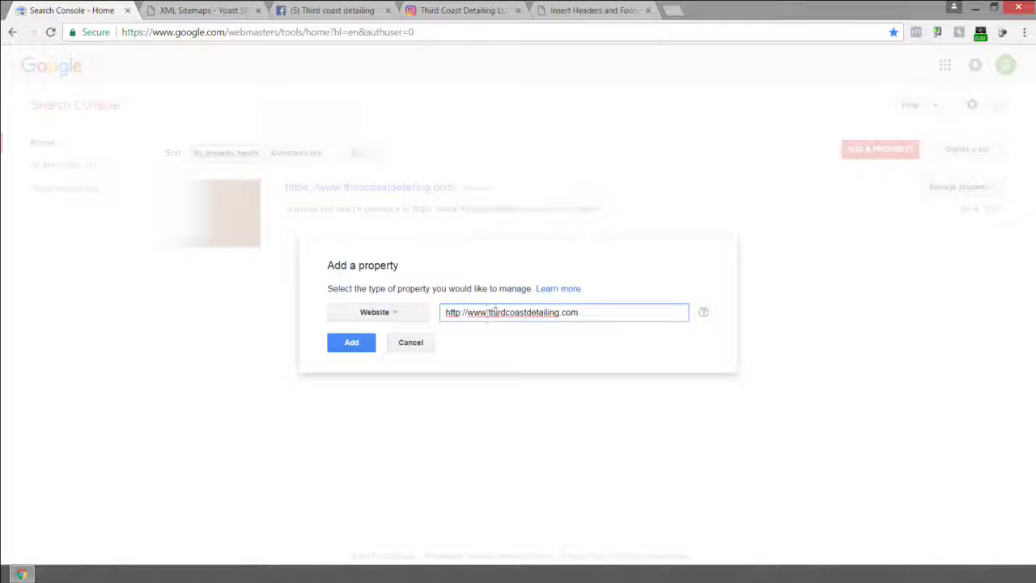
click(359, 343)
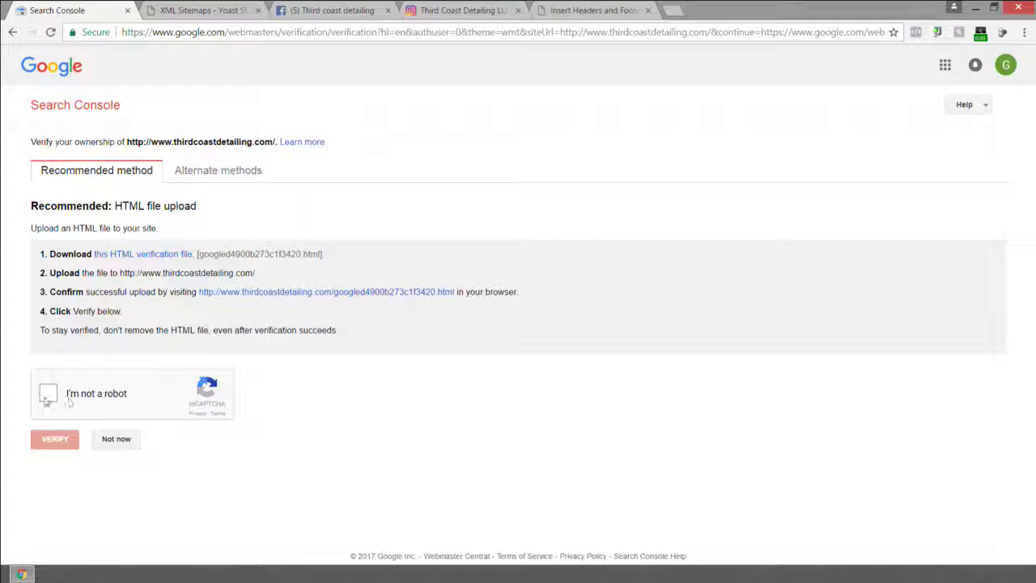
click(52, 395)
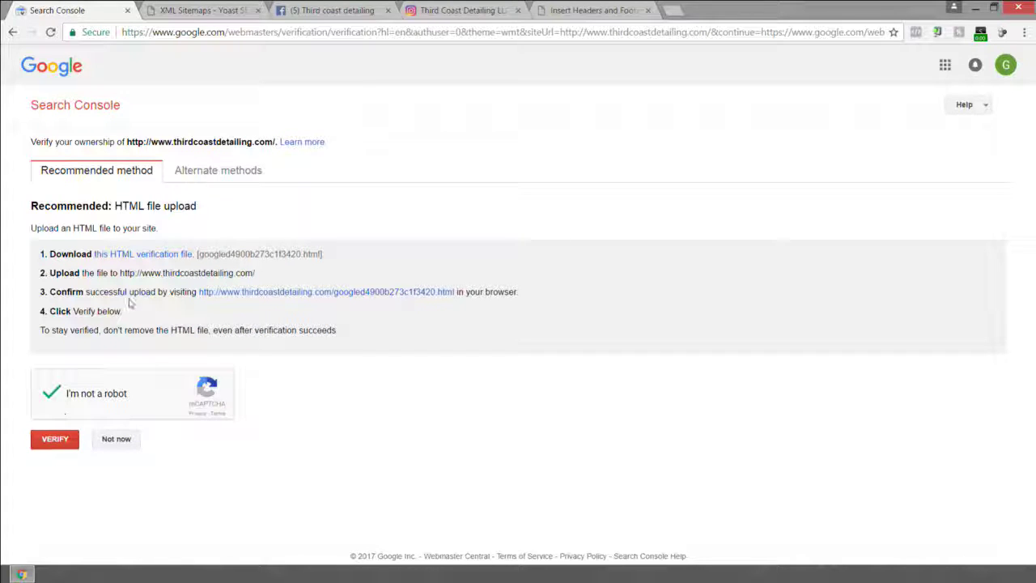
click(212, 173)
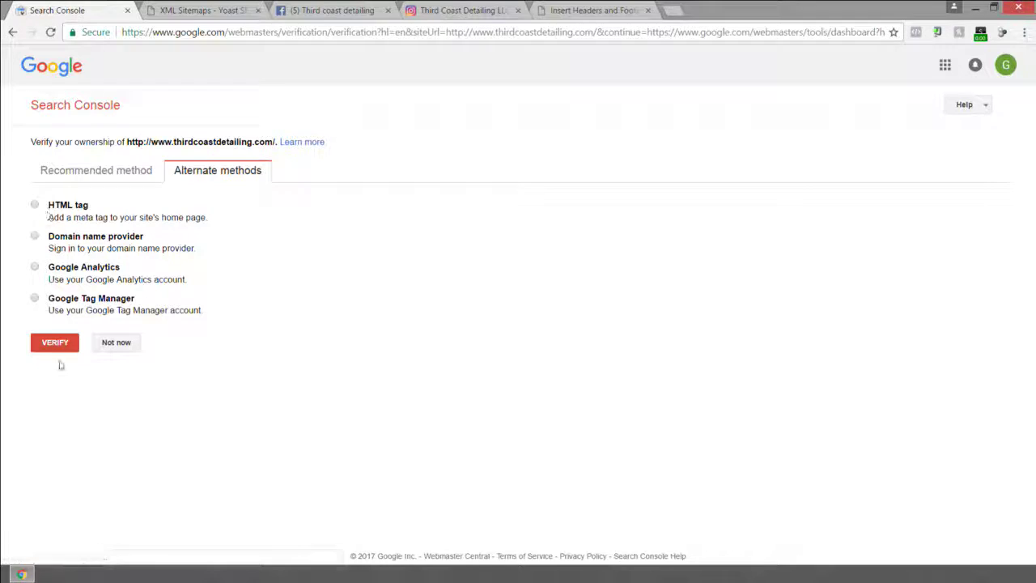
click(57, 346)
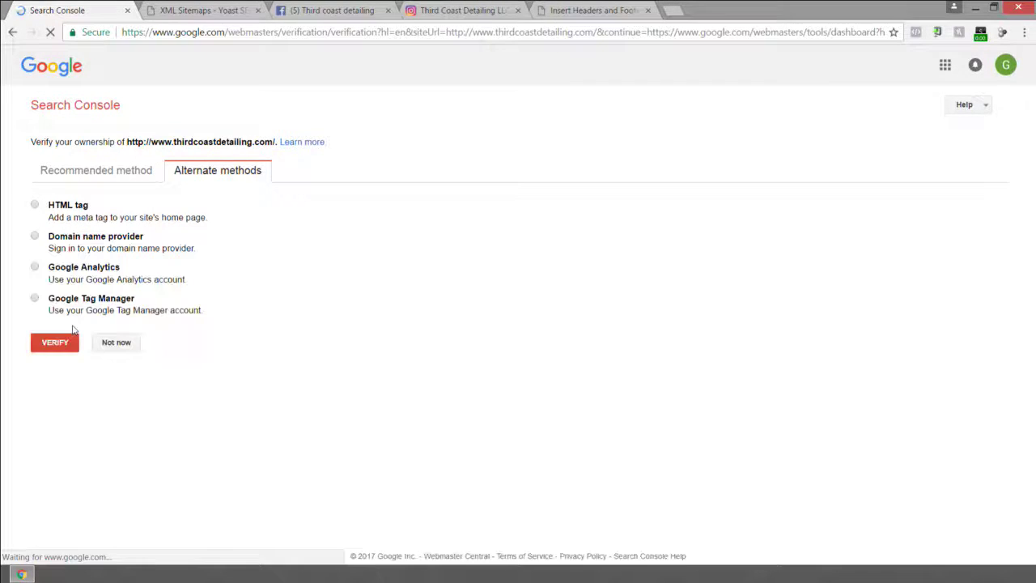
click(65, 343)
click(34, 207)
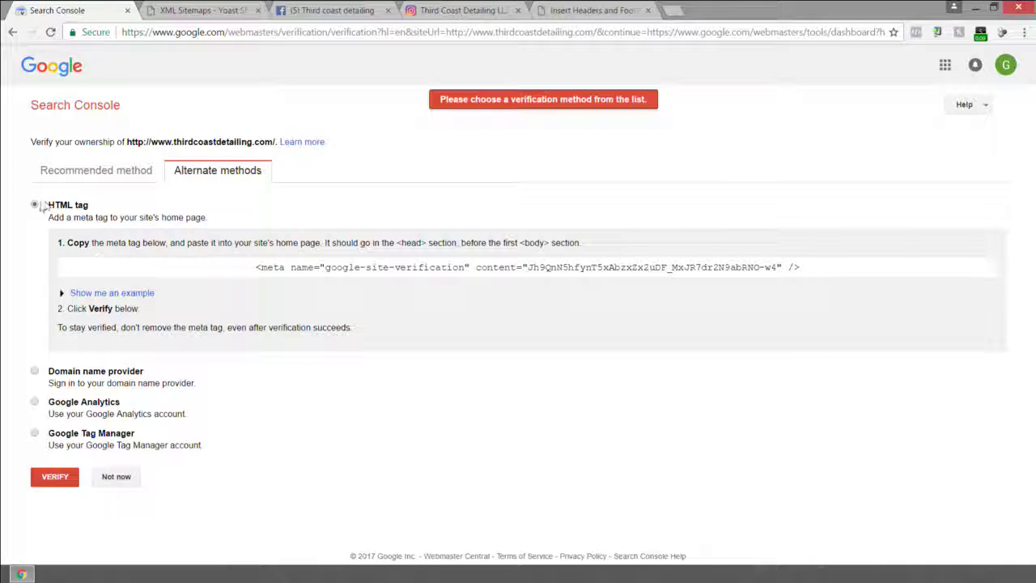
click(55, 477)
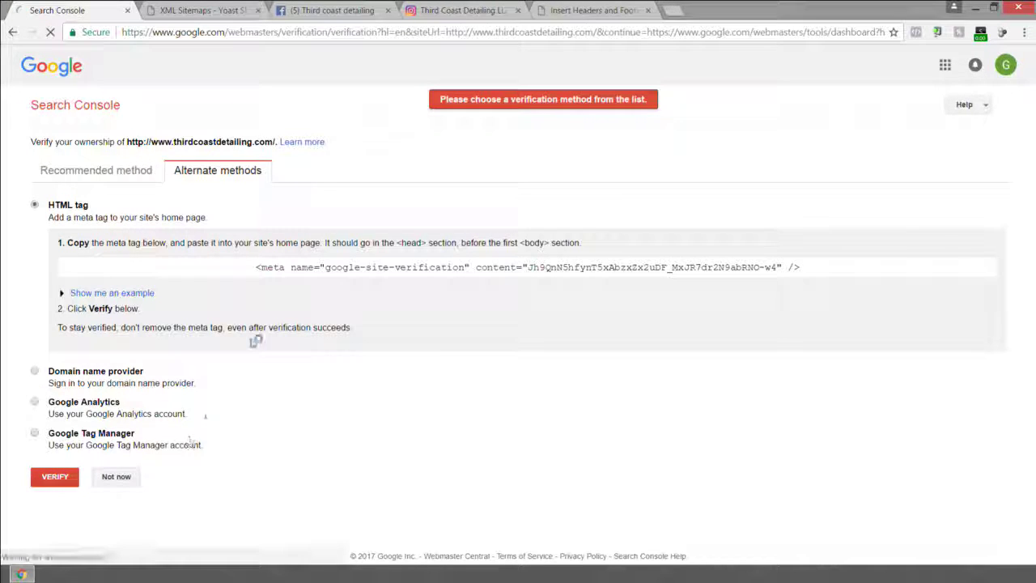
click(89, 166)
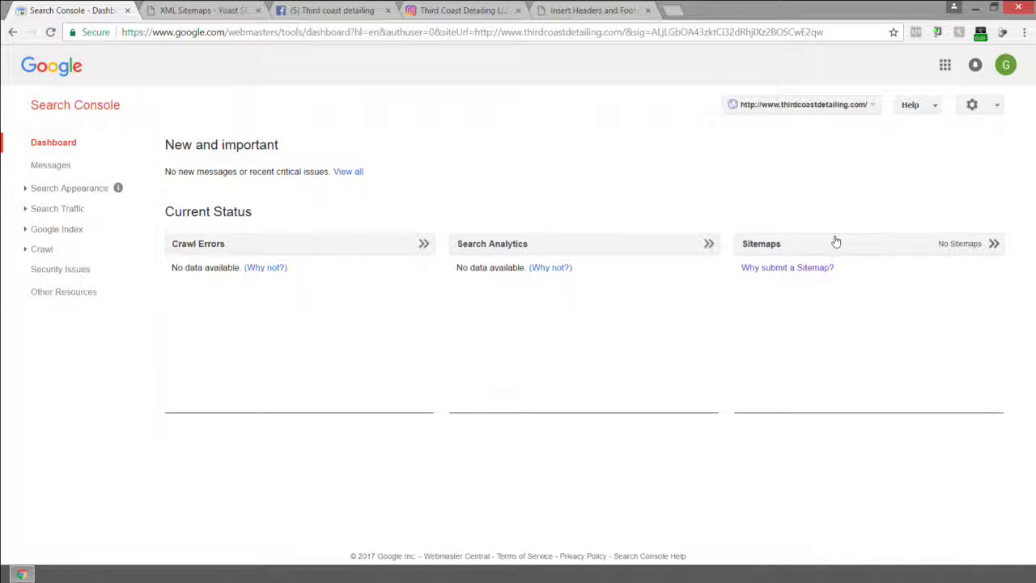
click(777, 268)
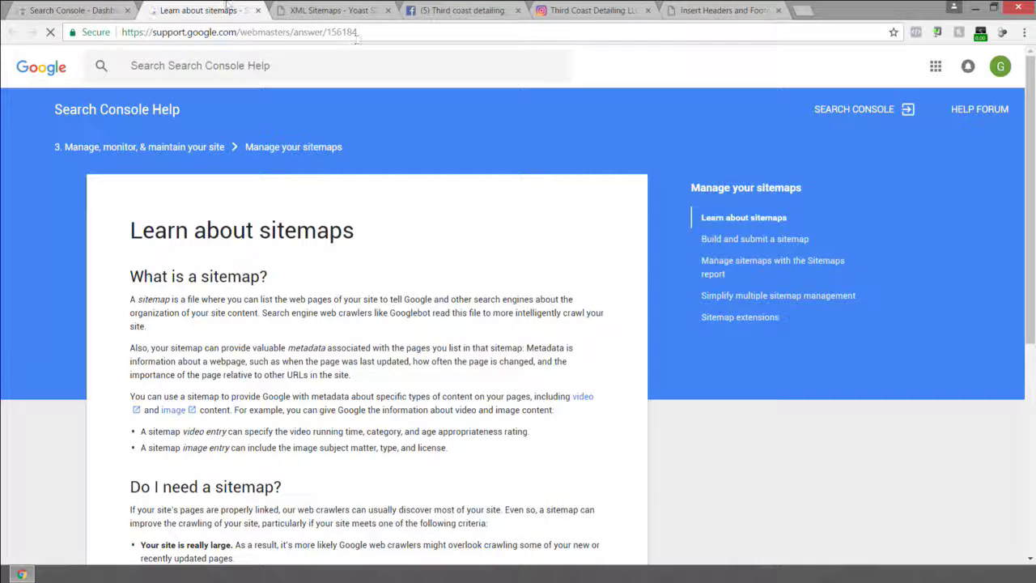
click(257, 10)
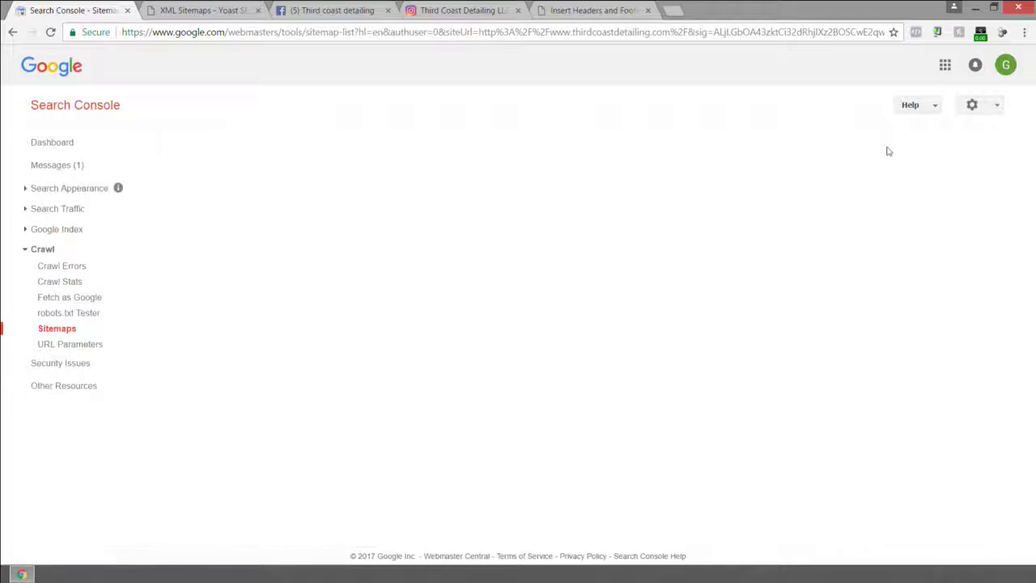
click(960, 145)
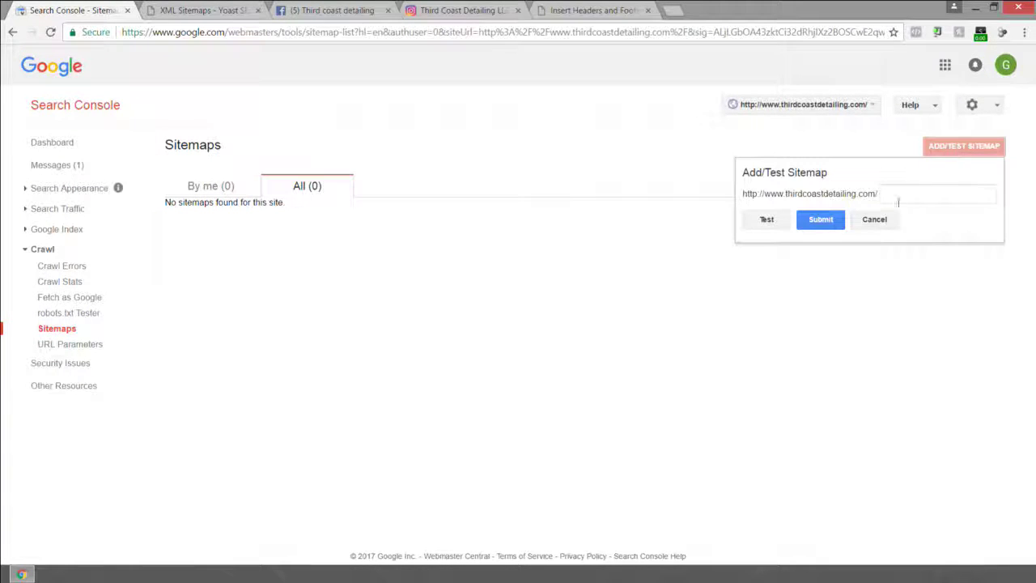
right_click(897, 200)
click(923, 276)
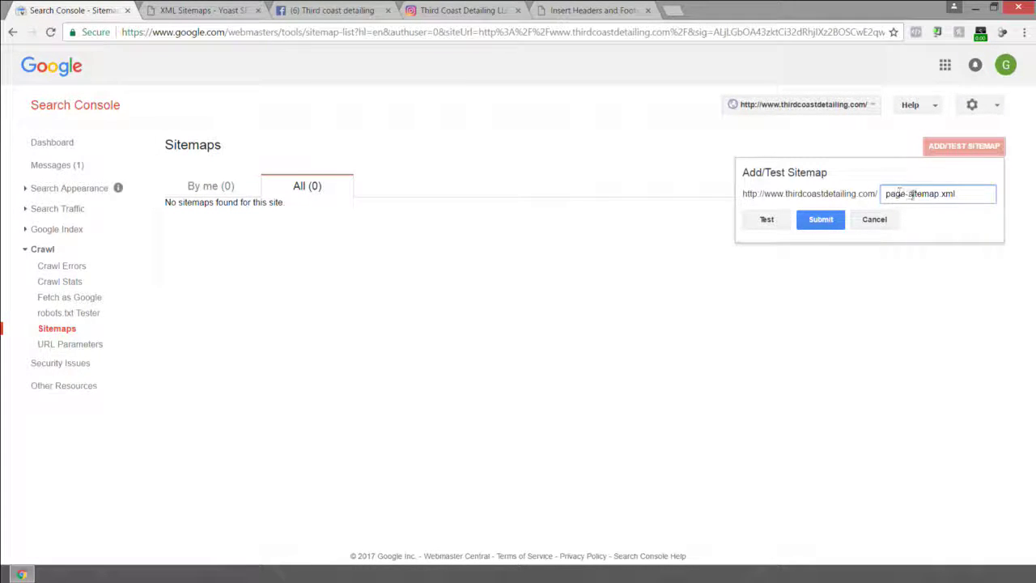
click(820, 221)
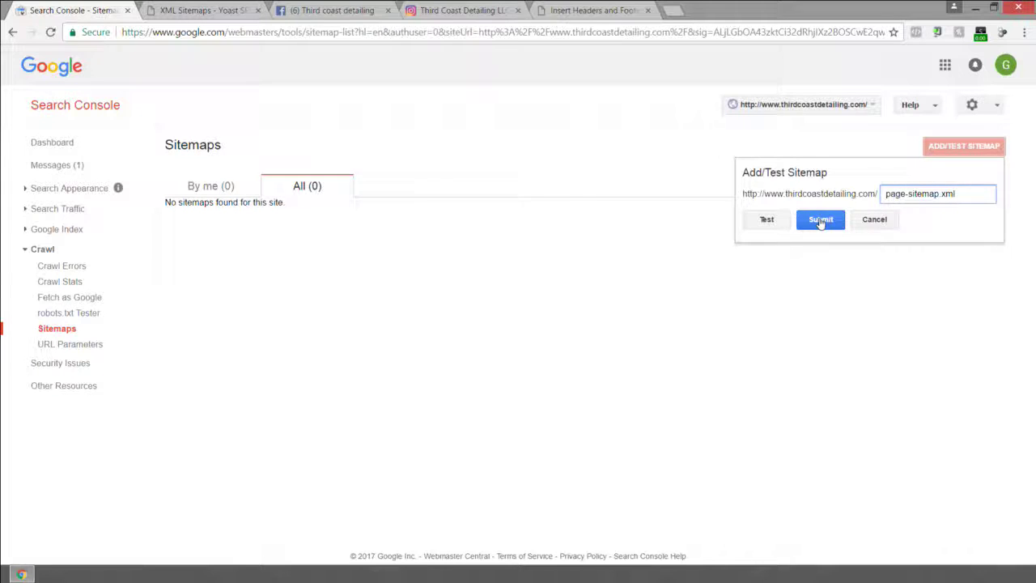
click(611, 192)
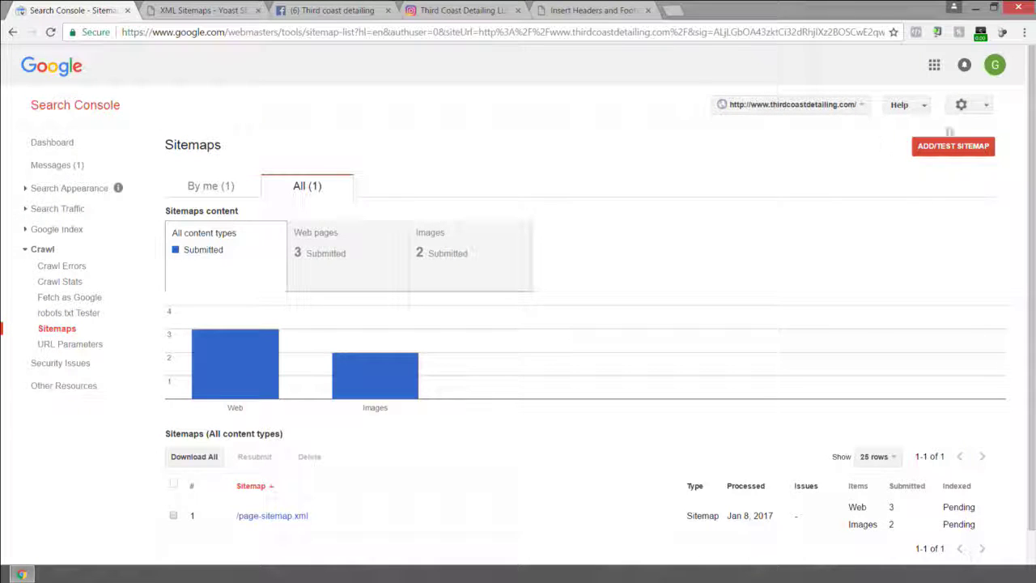
click(93, 114)
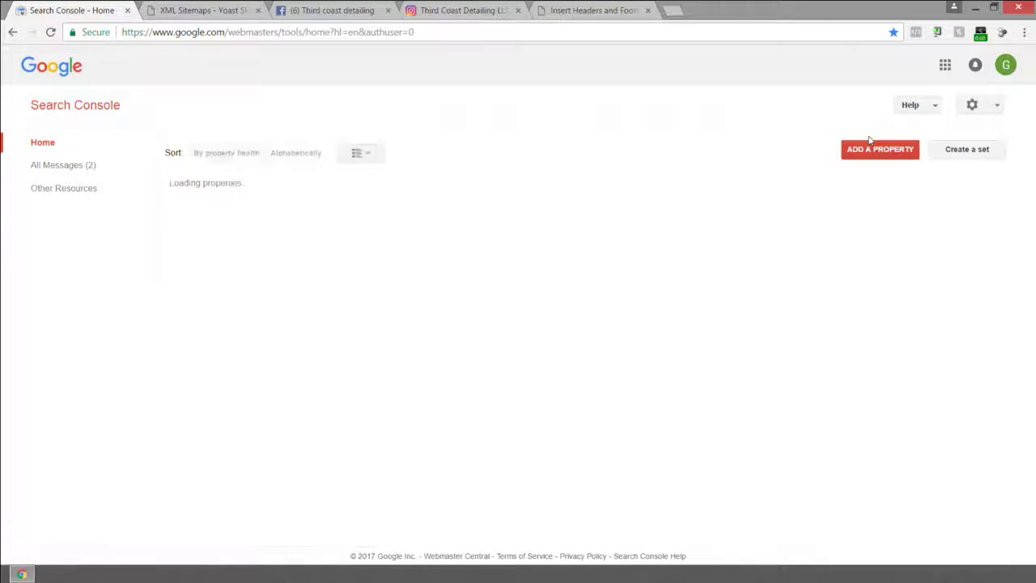
click(872, 152)
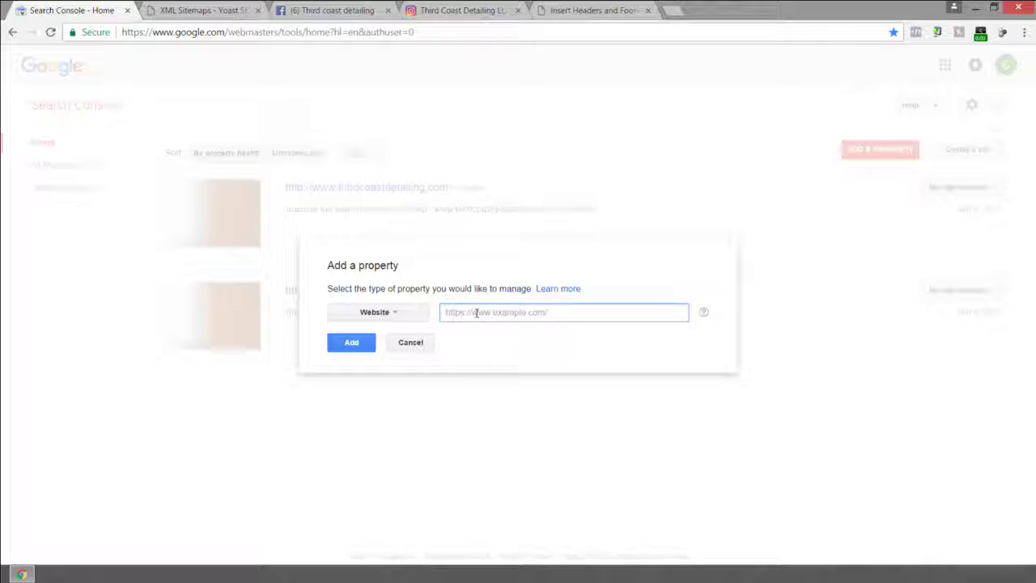
text(ww)
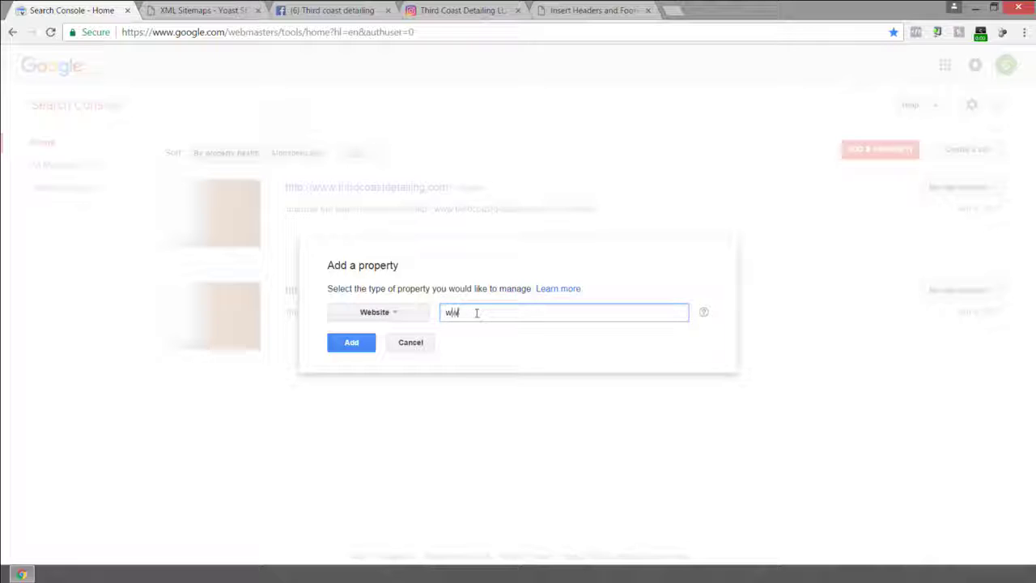
key(BackSpace)
key(BackSpace)
key(BackSpace)
text(http)
text(://thirdcoastdetailing.com)
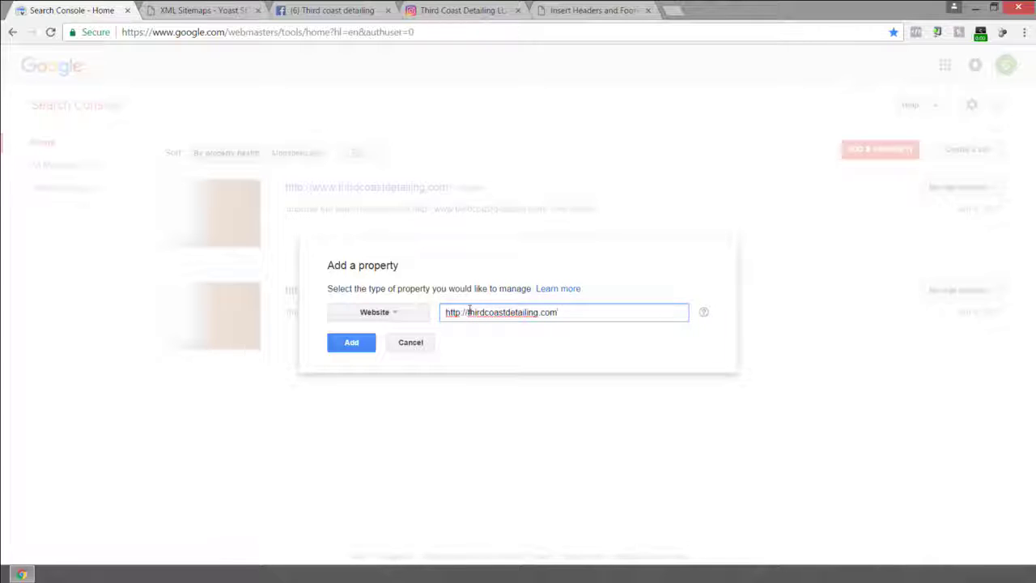
click(360, 350)
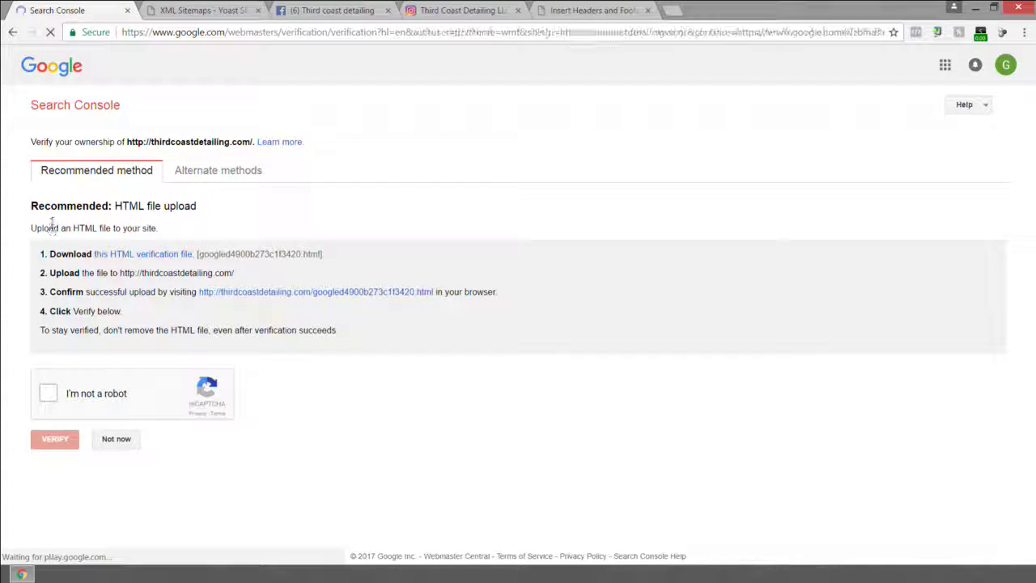
click(34, 205)
click(61, 479)
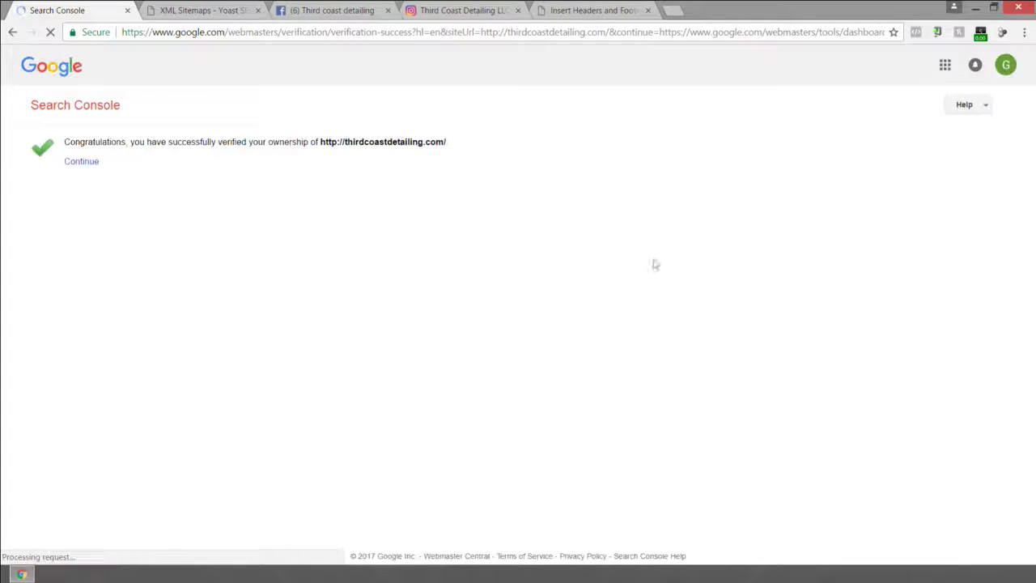
click(89, 164)
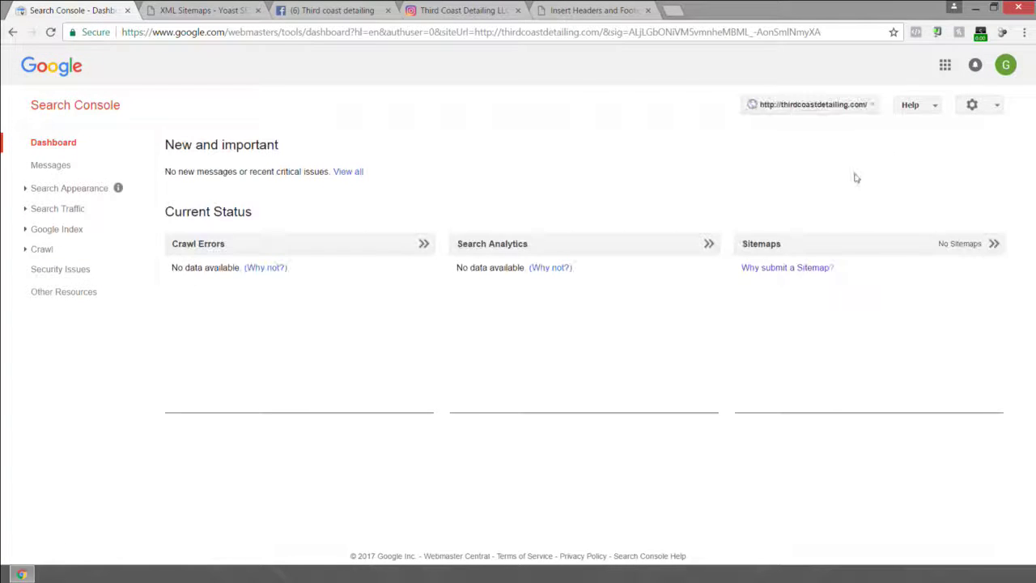
Submit page-sitemap.xml for this property, refresh the list, and return to the home page.
click(804, 247)
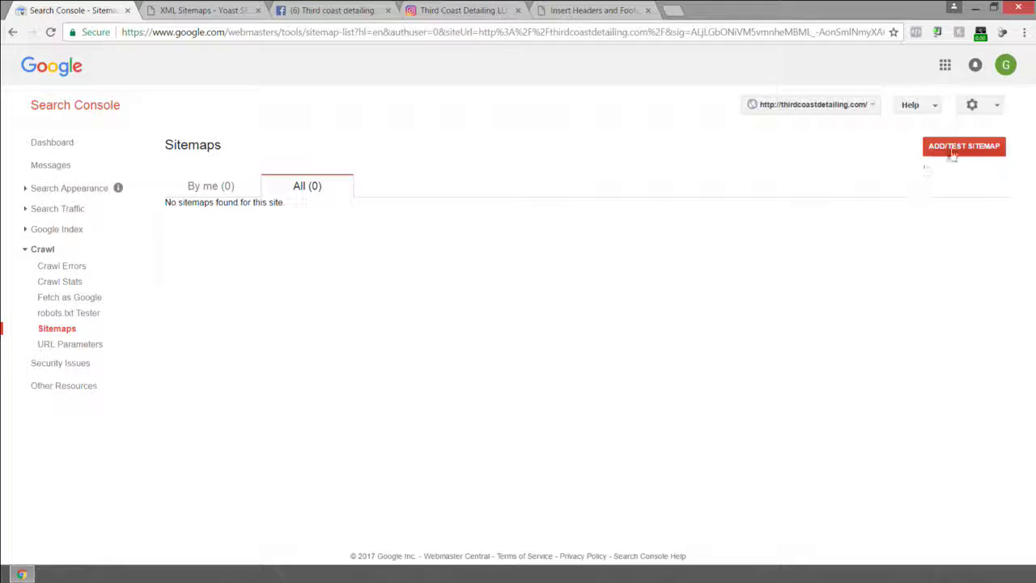
click(952, 154)
right_click(910, 193)
click(917, 271)
drag(960, 194, 881, 194)
key(ctrl+c)
click(841, 219)
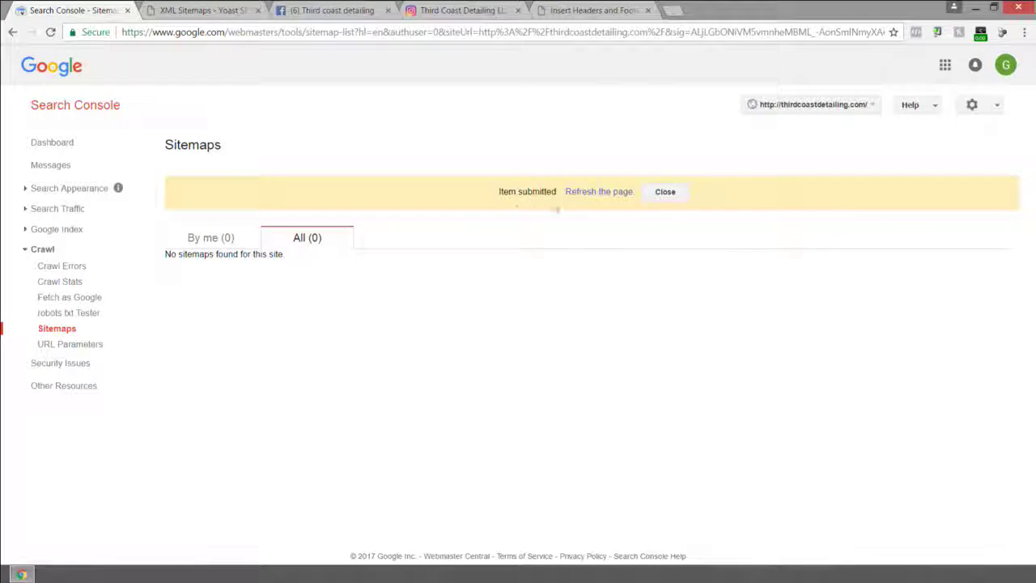
click(575, 194)
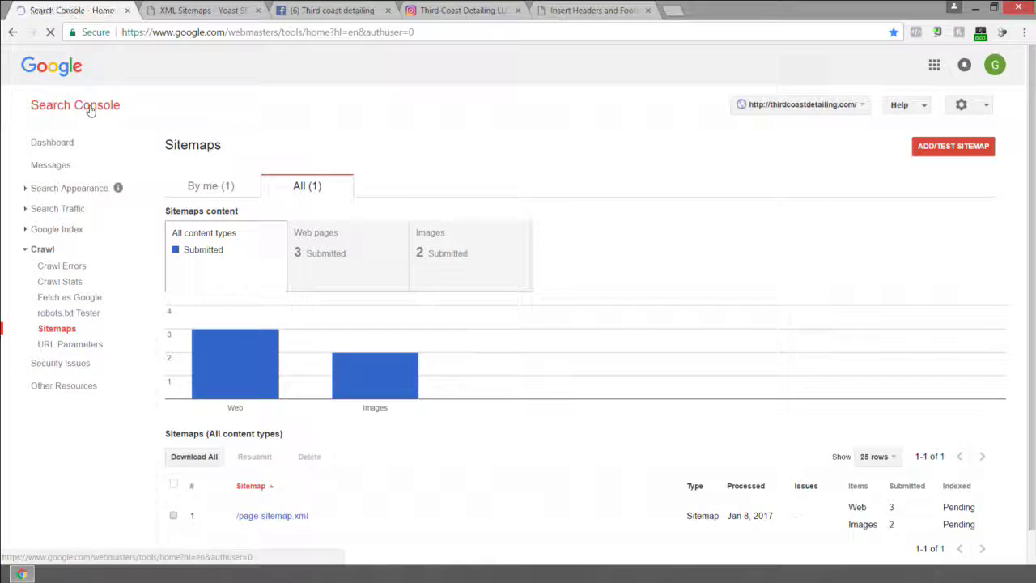
click(89, 109)
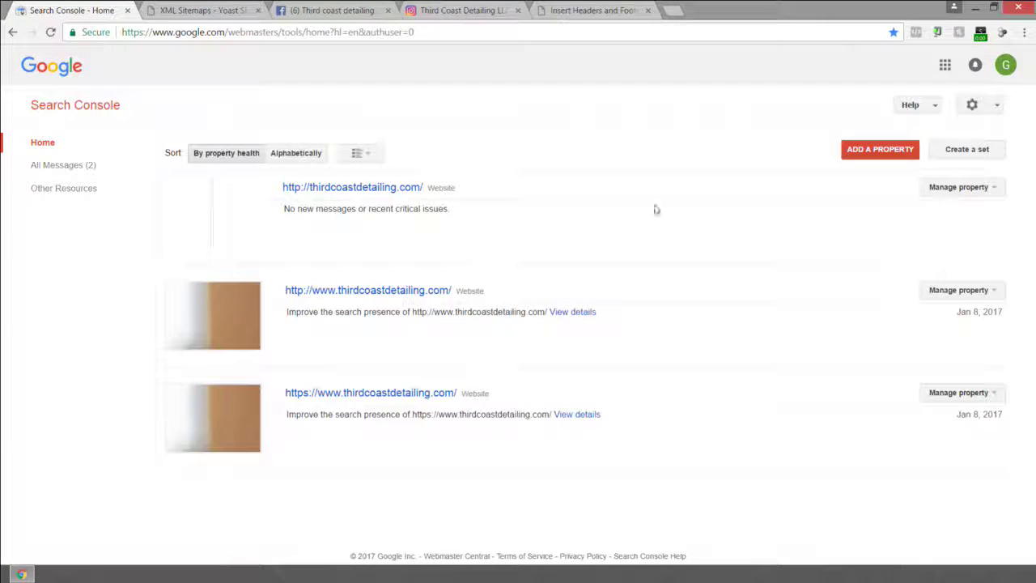
click(861, 155)
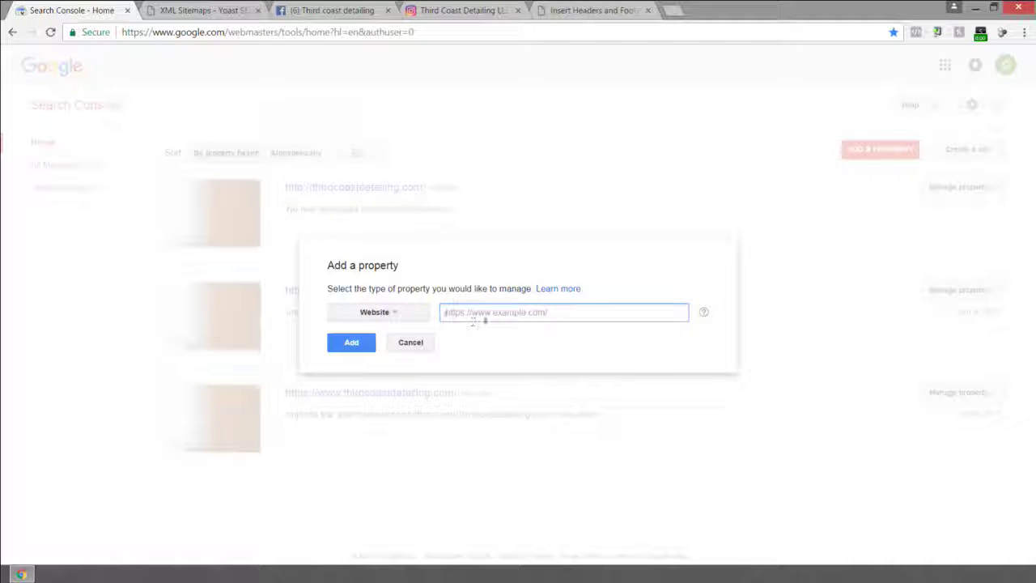
text(https:)
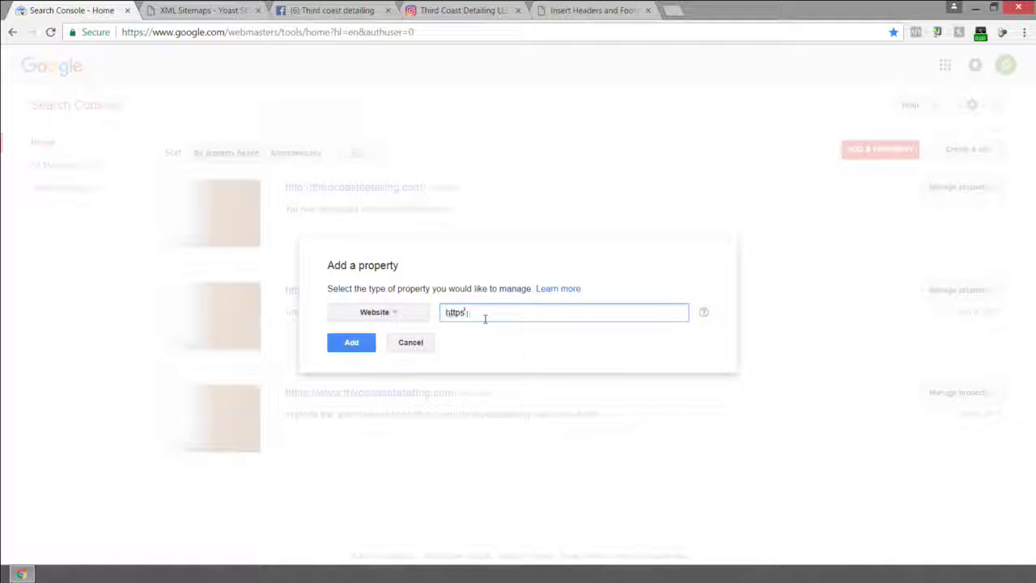
text(//thirdcoastdetailing.com)
click(350, 344)
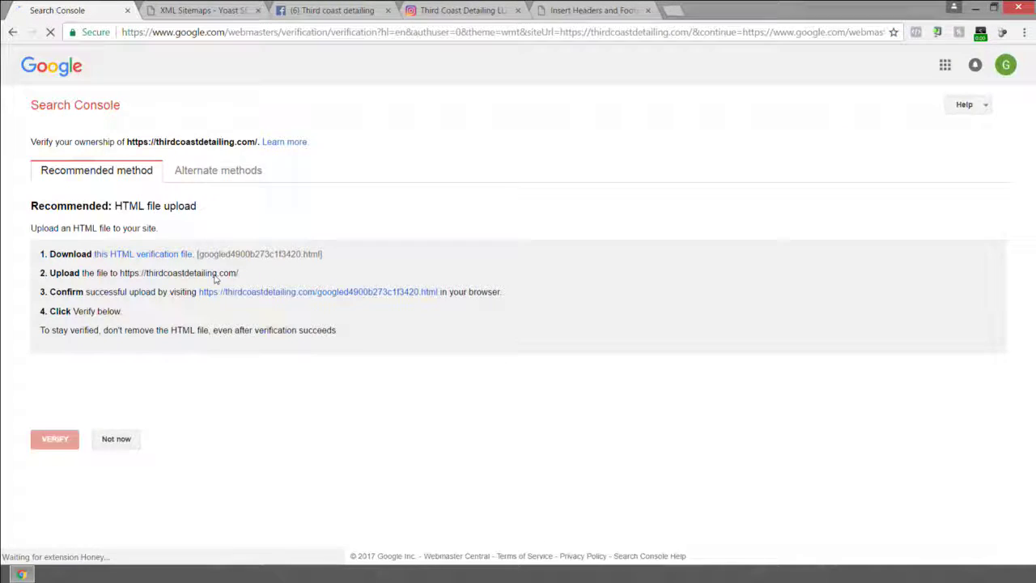
click(215, 170)
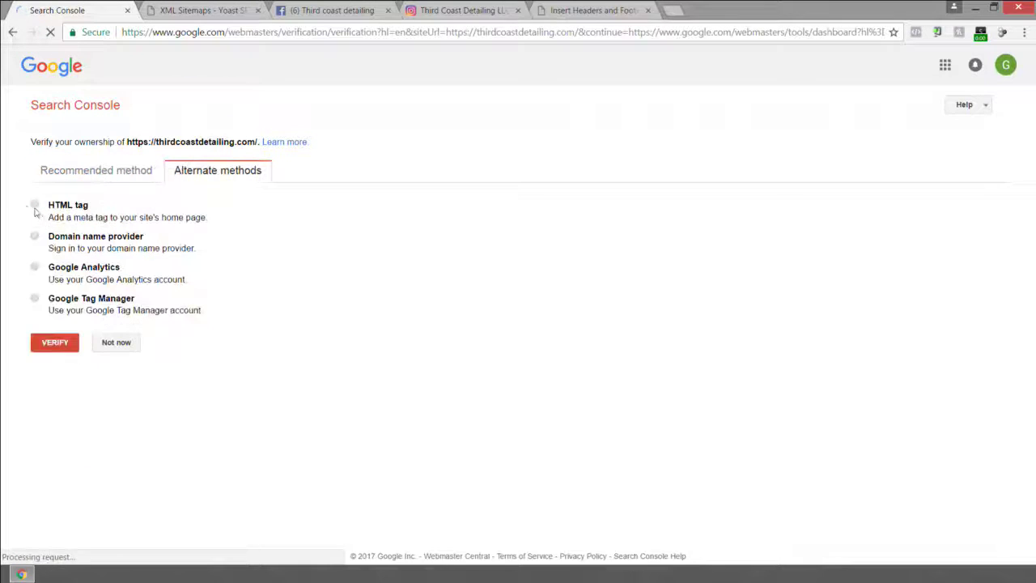
click(34, 206)
click(57, 477)
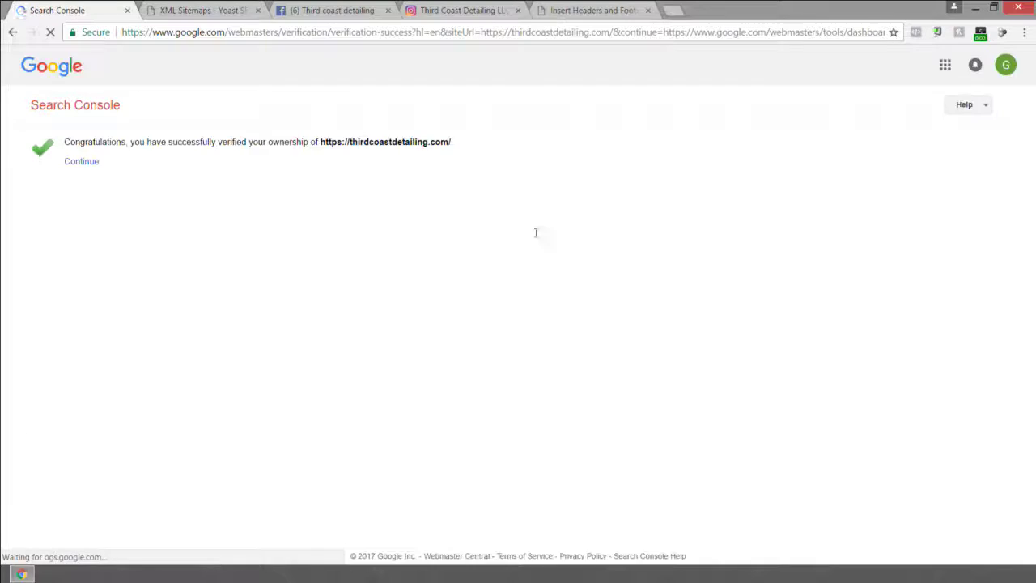
click(85, 162)
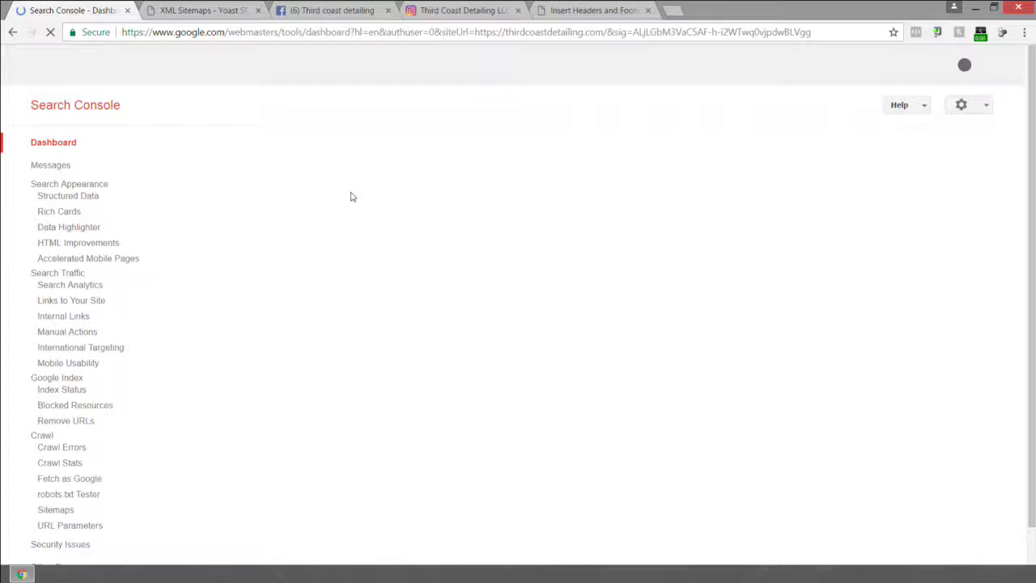
Submit page-sitemap.xml for the https property, refresh, and return to the list of all properties.
click(838, 245)
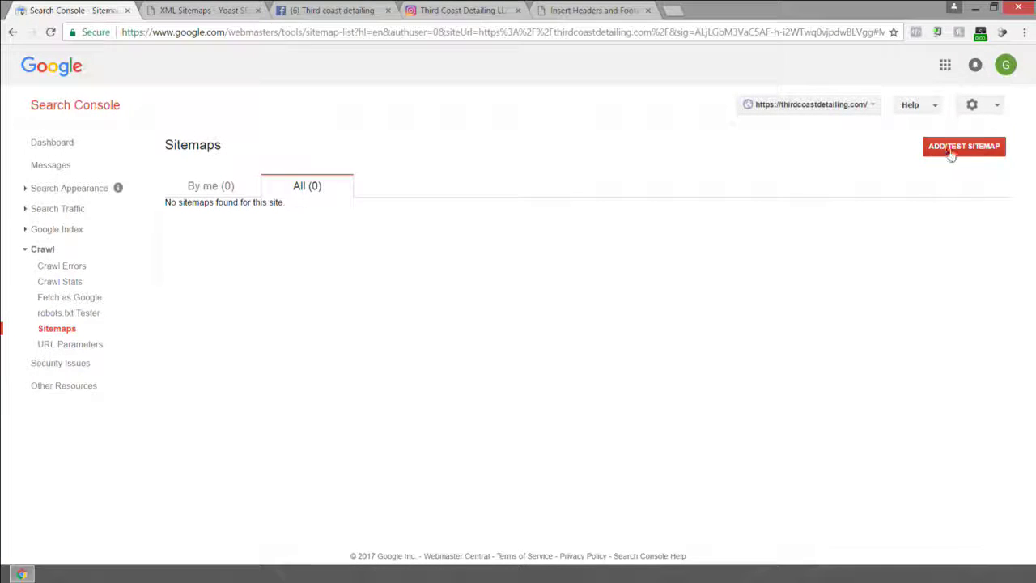
click(949, 150)
right_click(885, 193)
click(913, 278)
click(838, 221)
click(625, 195)
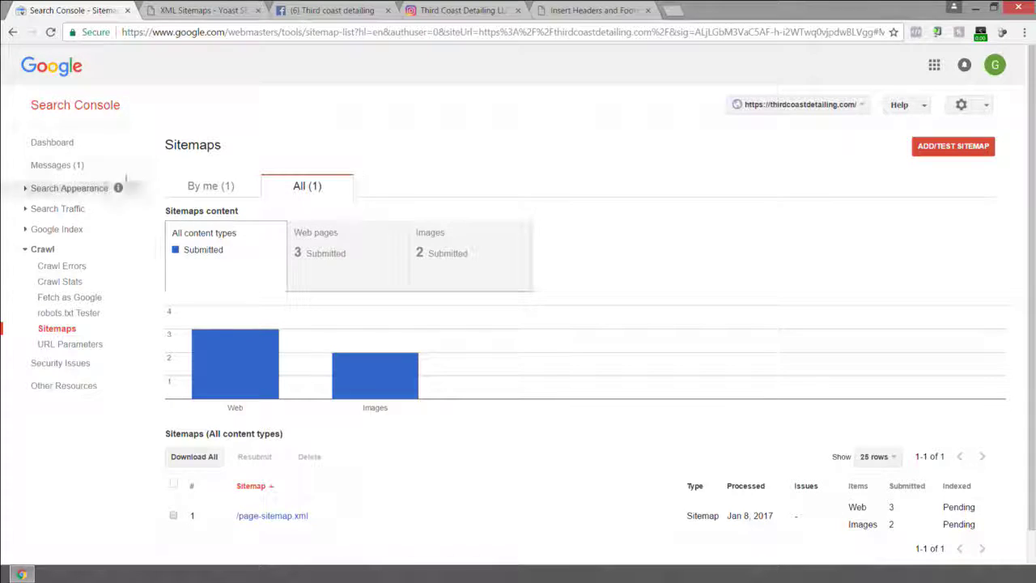
click(53, 107)
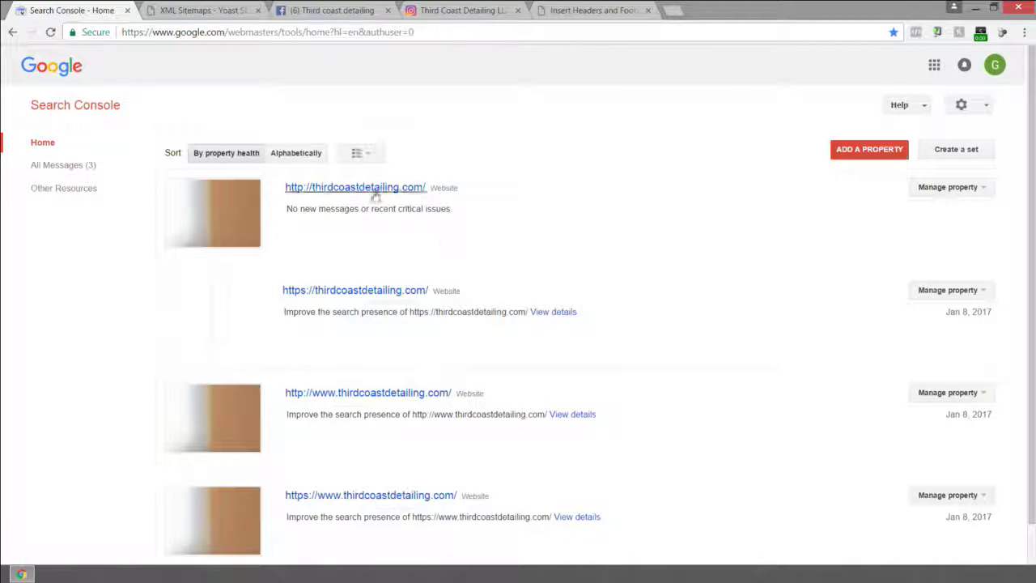
scroll(376, 200, down, 1)
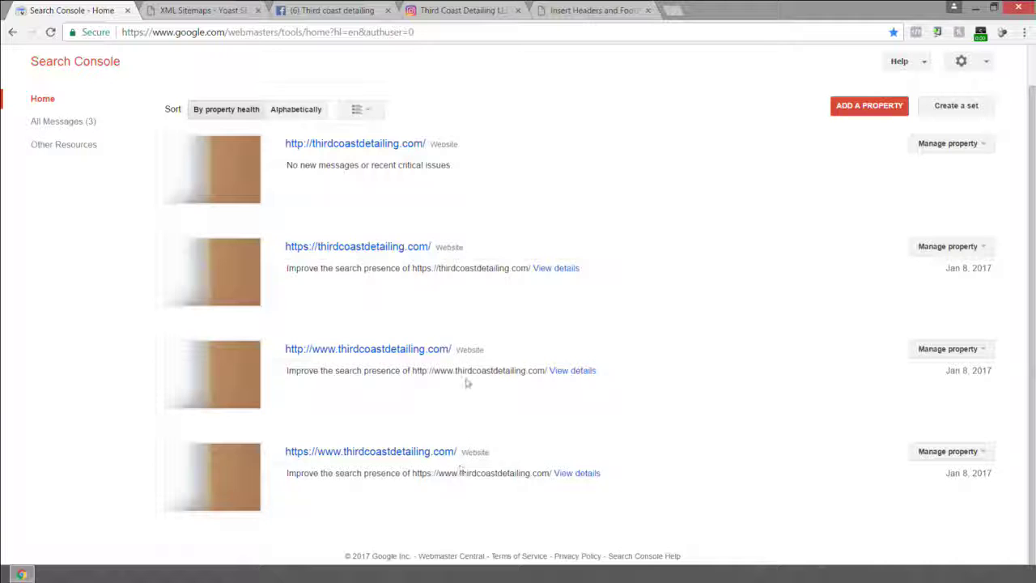
Open All Messages (3) from the Search Console home page sidebar.
click(65, 121)
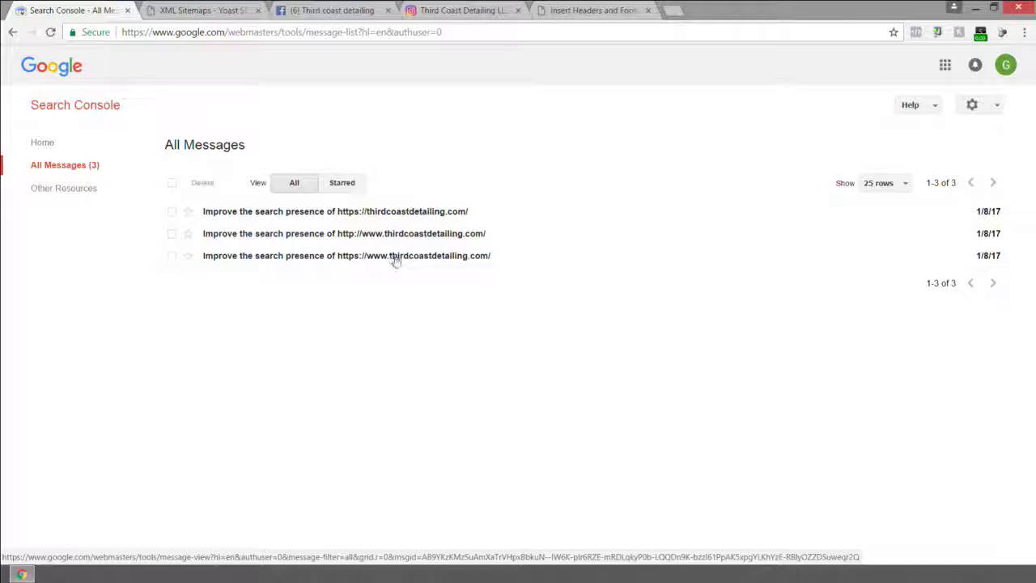
click(267, 260)
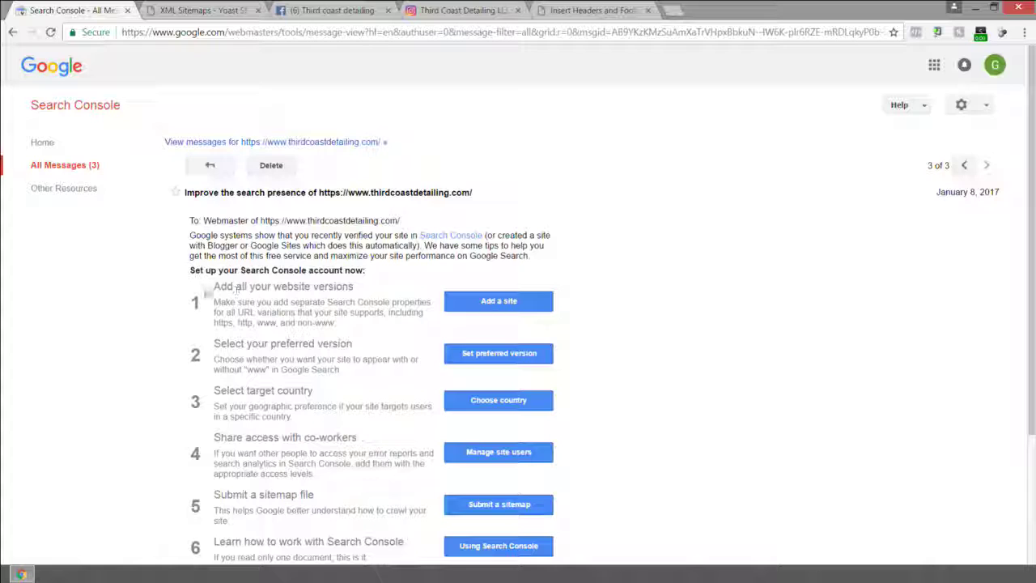
scroll(207, 293, down, 3)
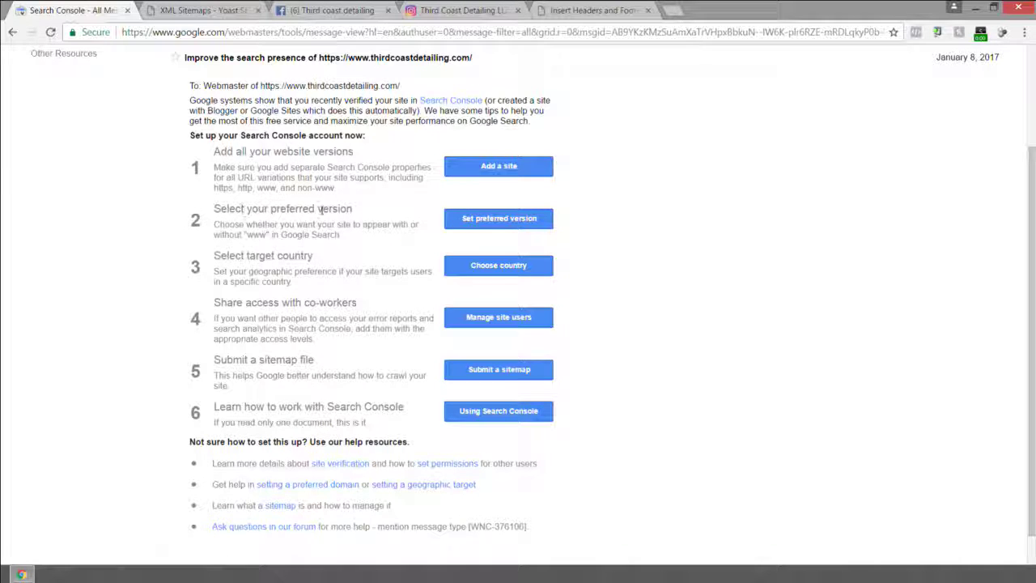
click(490, 219)
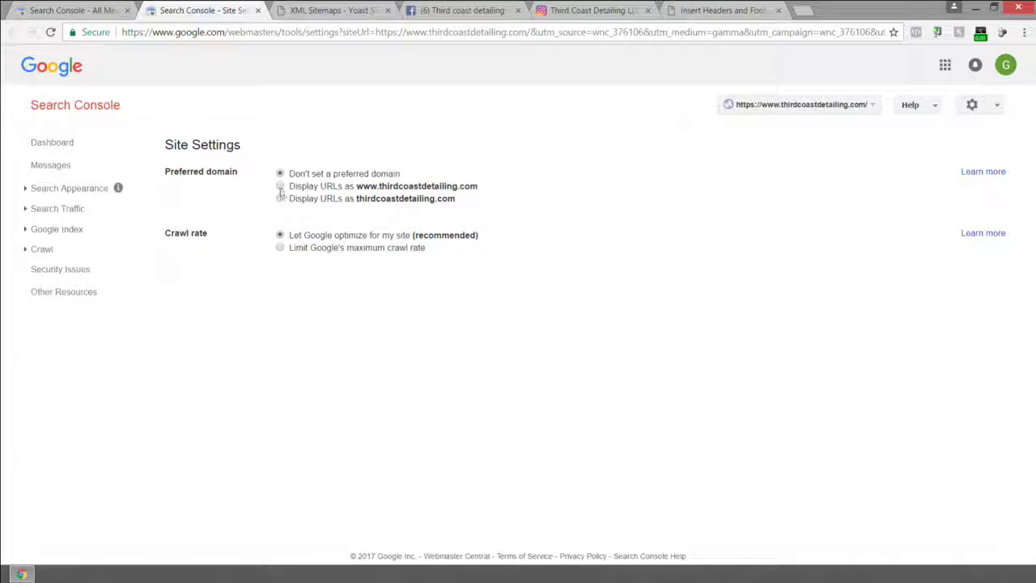
click(280, 186)
click(293, 218)
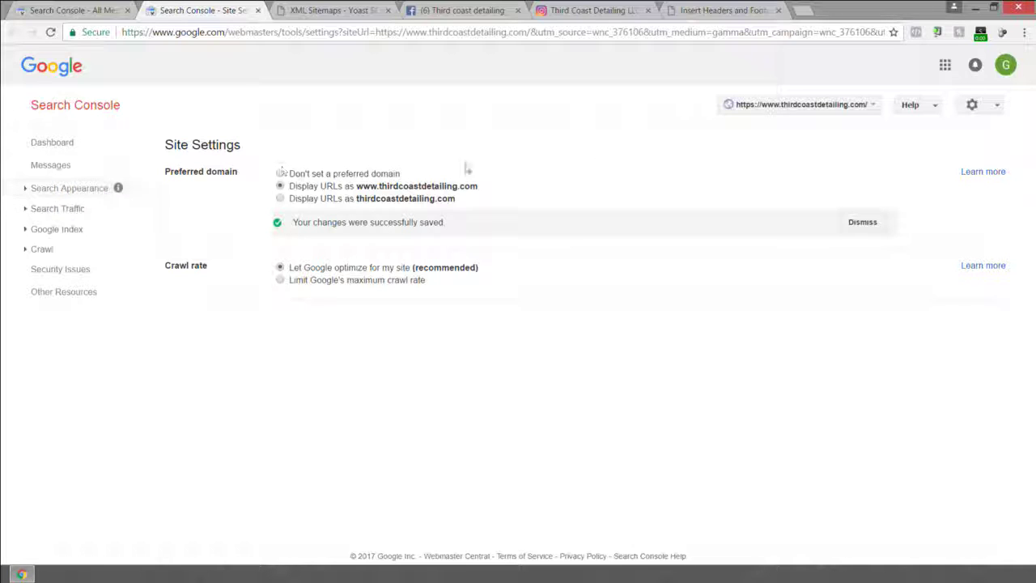
click(977, 103)
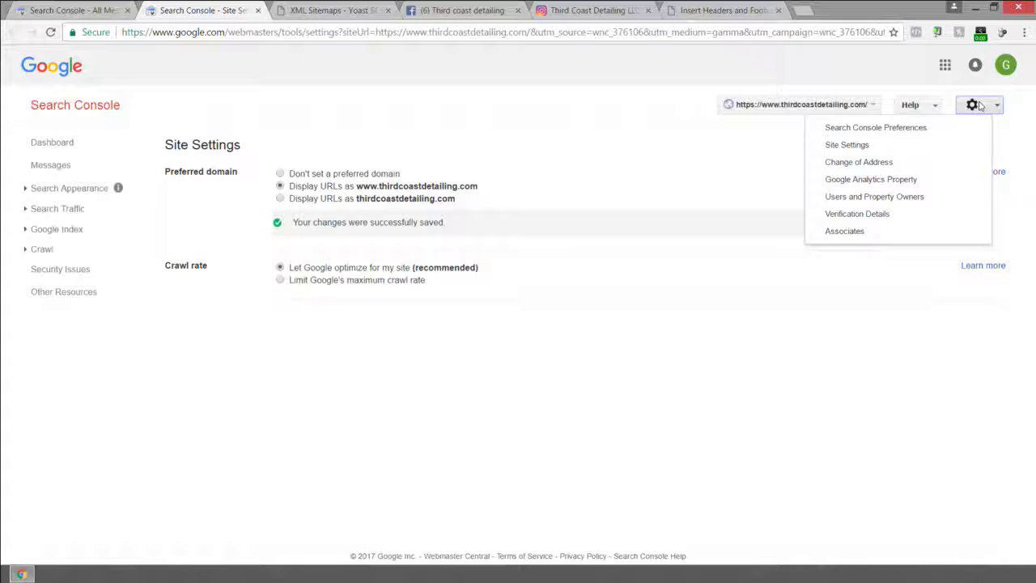
click(847, 145)
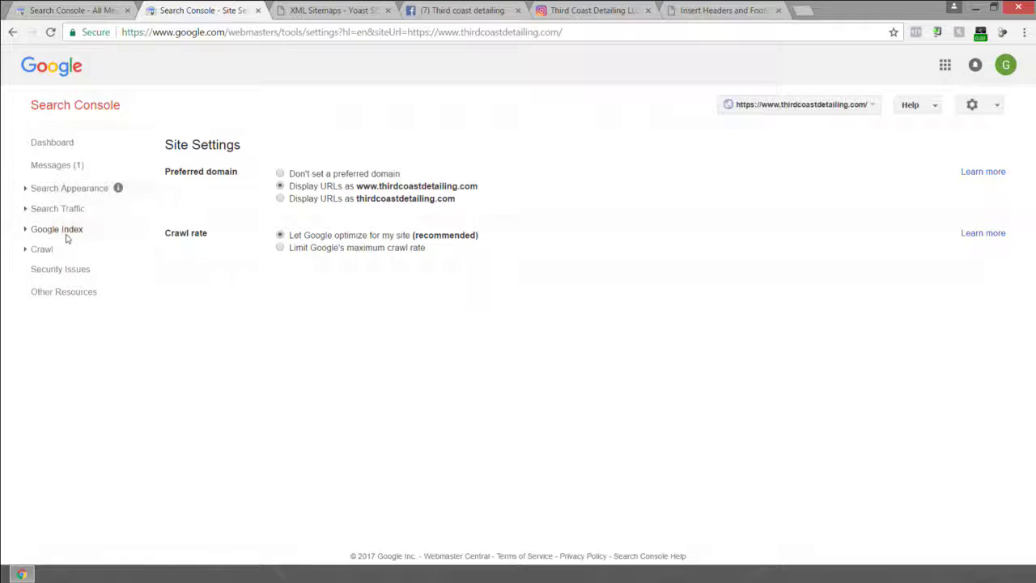
click(42, 251)
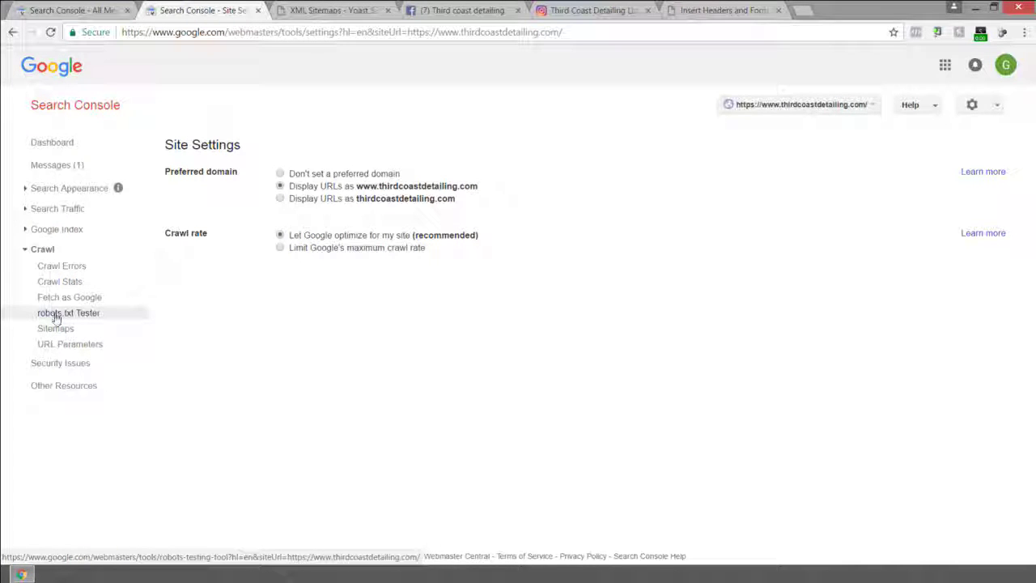
Run the robots.txt Tester to confirm Googlebot can reach the www homepage, then open Fetch as Google.
click(65, 316)
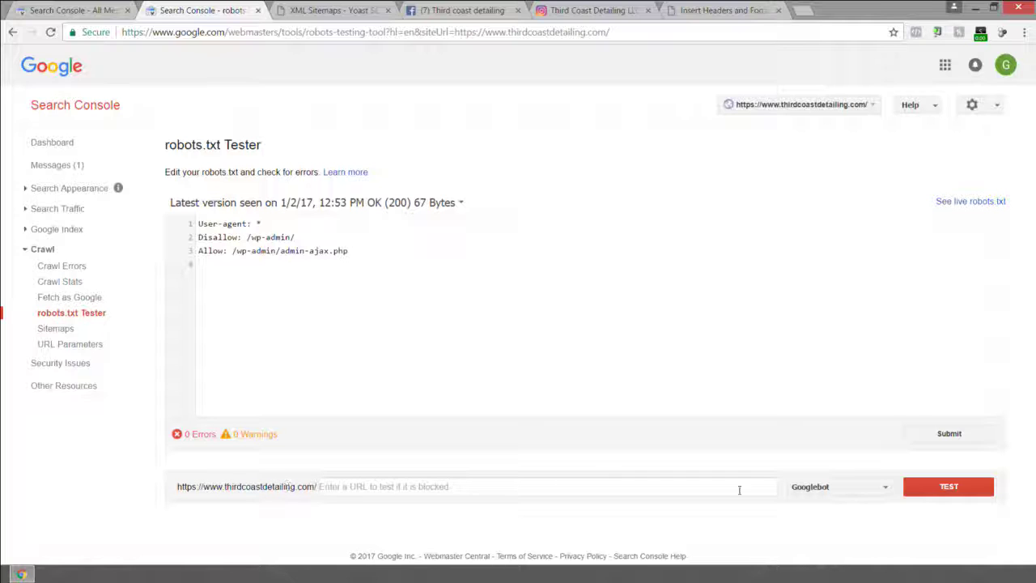
click(955, 491)
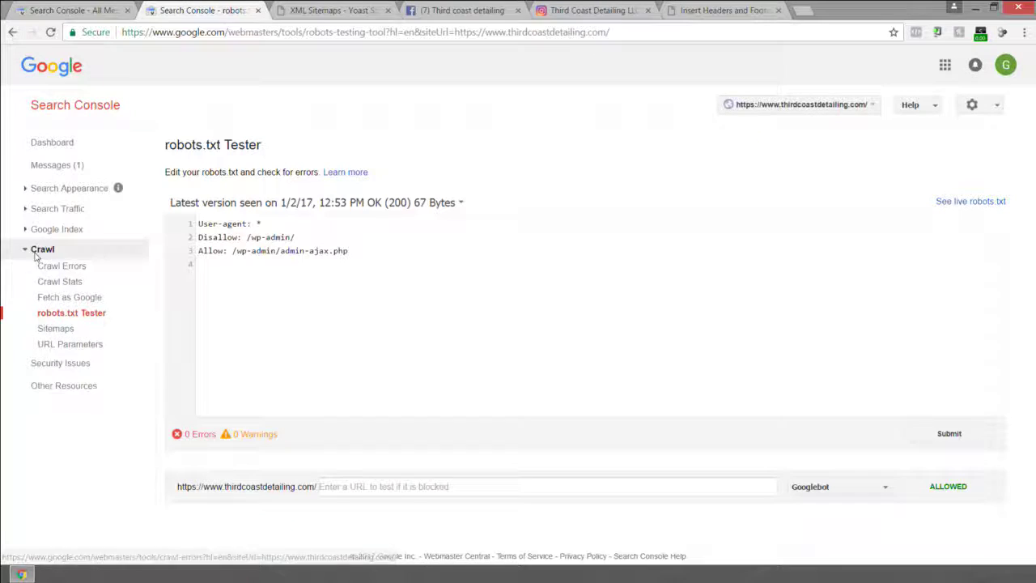
click(58, 298)
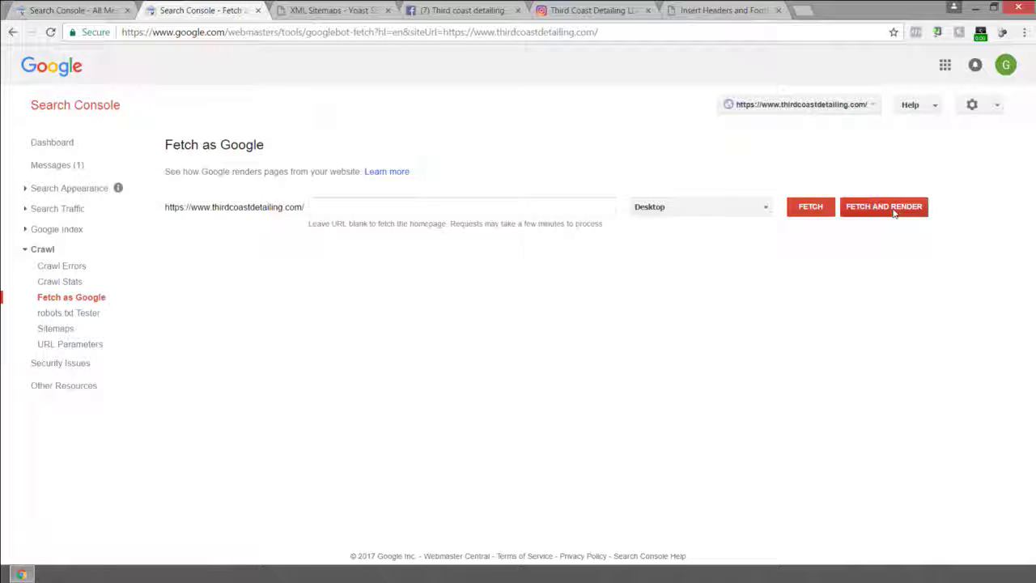
Fetch and render the www homepage as Desktop Googlebot, leaving the URL field blank.
click(879, 209)
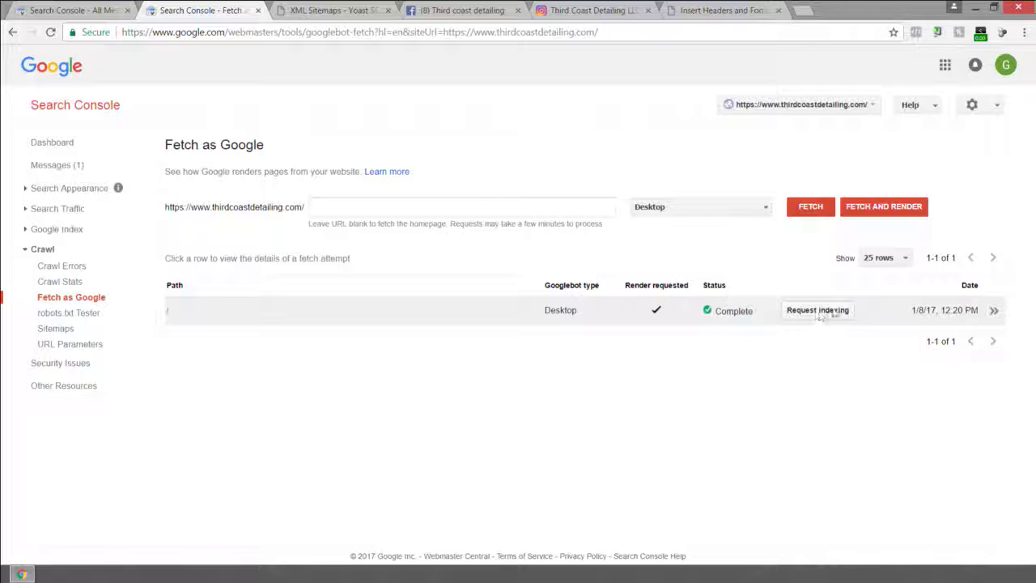
Request indexing of the fetched homepage and pass the skyscraper reCAPTCHA check.
click(817, 310)
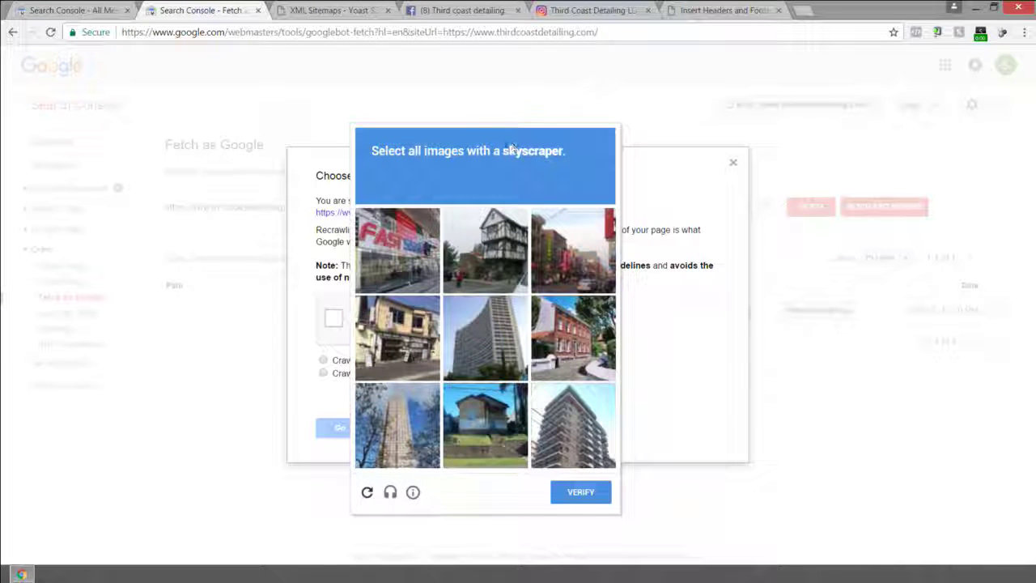
click(495, 352)
click(426, 414)
click(565, 429)
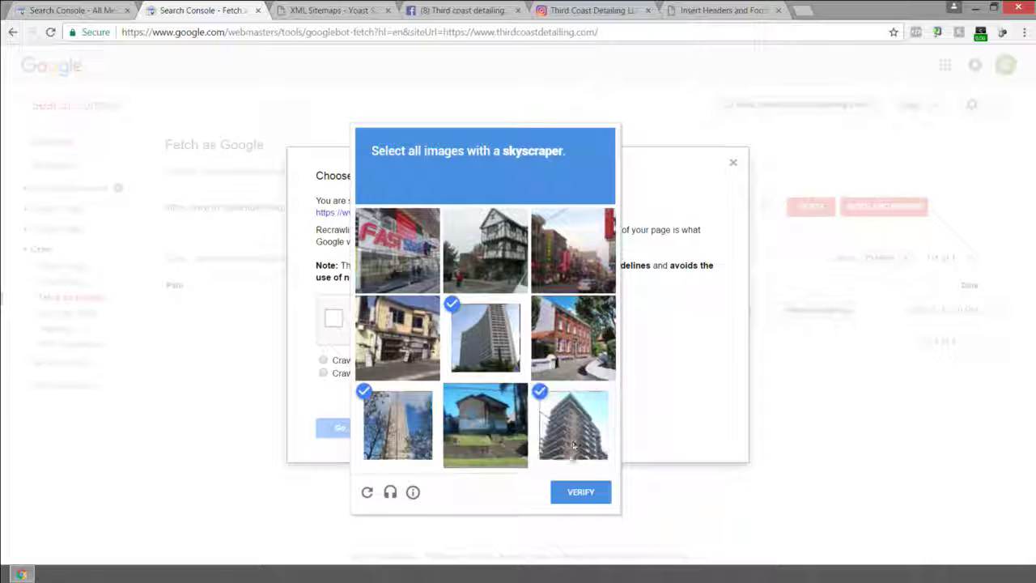
click(574, 496)
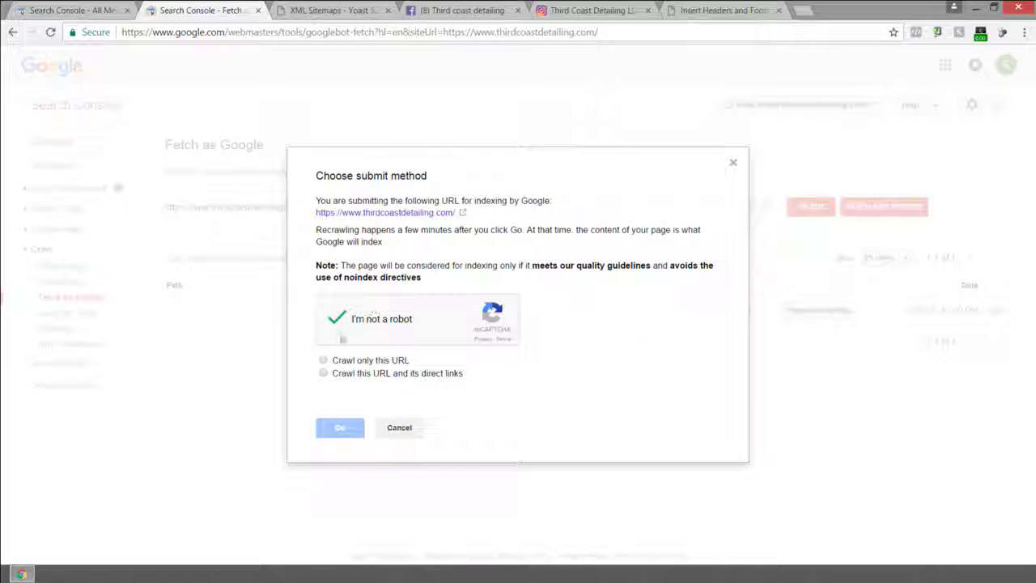
Submit the homepage for indexing with 'Crawl this URL and its direct links'.
click(323, 374)
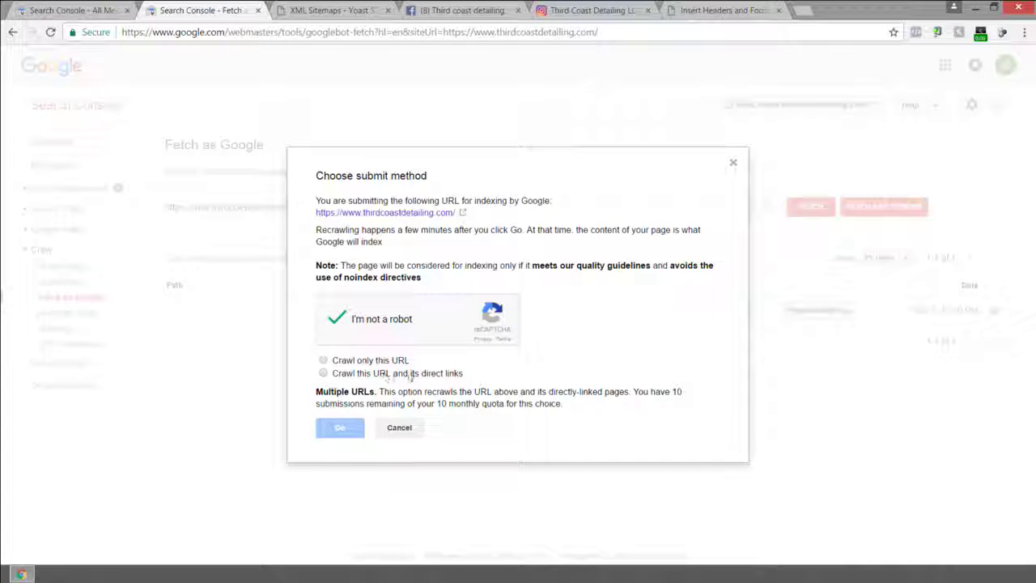
click(323, 373)
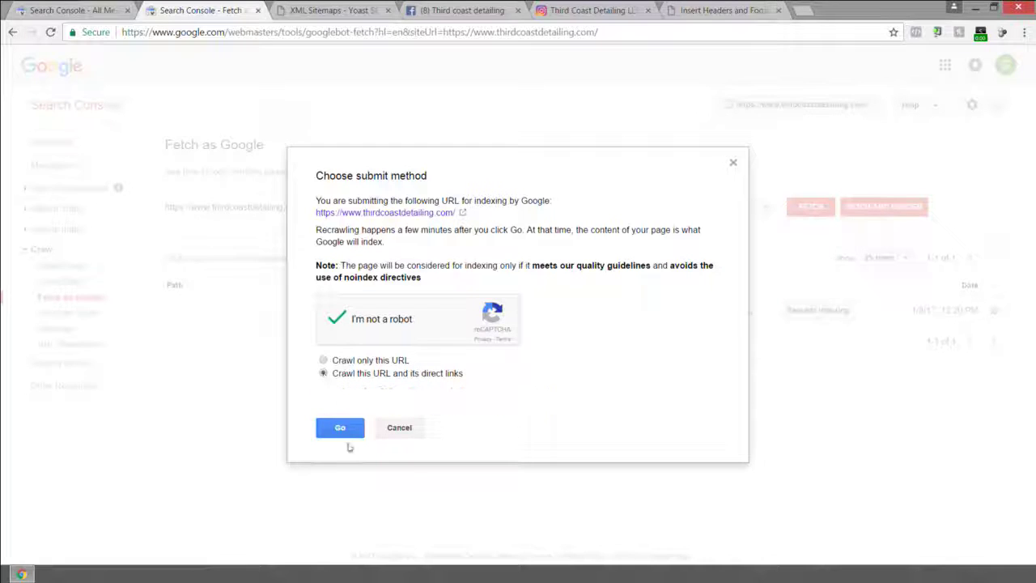
click(341, 428)
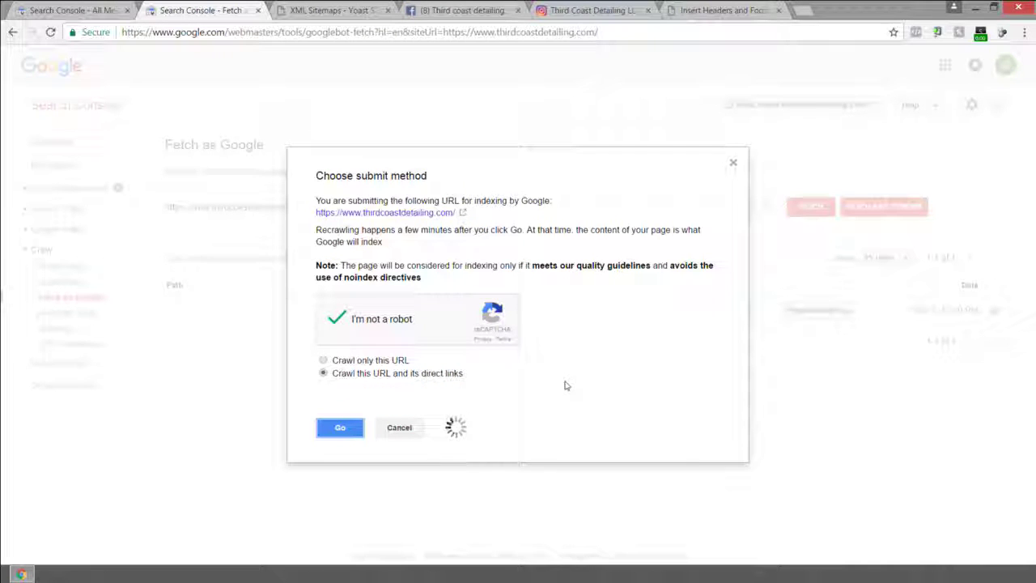